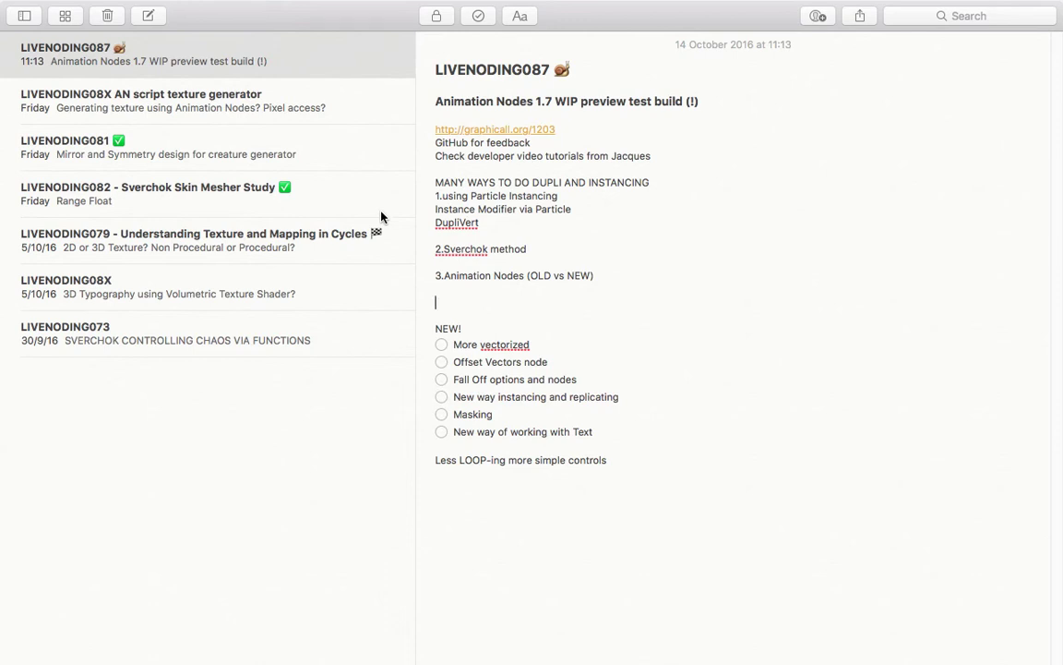
# Switch to the web browser's GraphicAll page for the Animation Nodes addon and highlight the word "Cython" in the build title
pyautogui.hotkey('ctrl', 'Right')
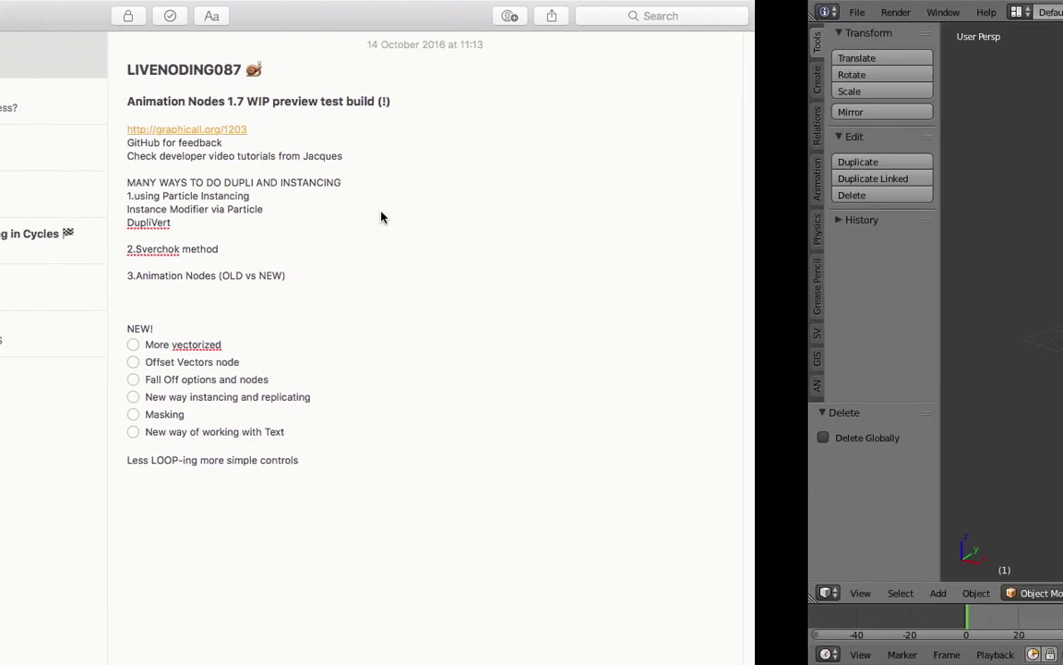
pyautogui.hotkey('ctrl', 'Right')
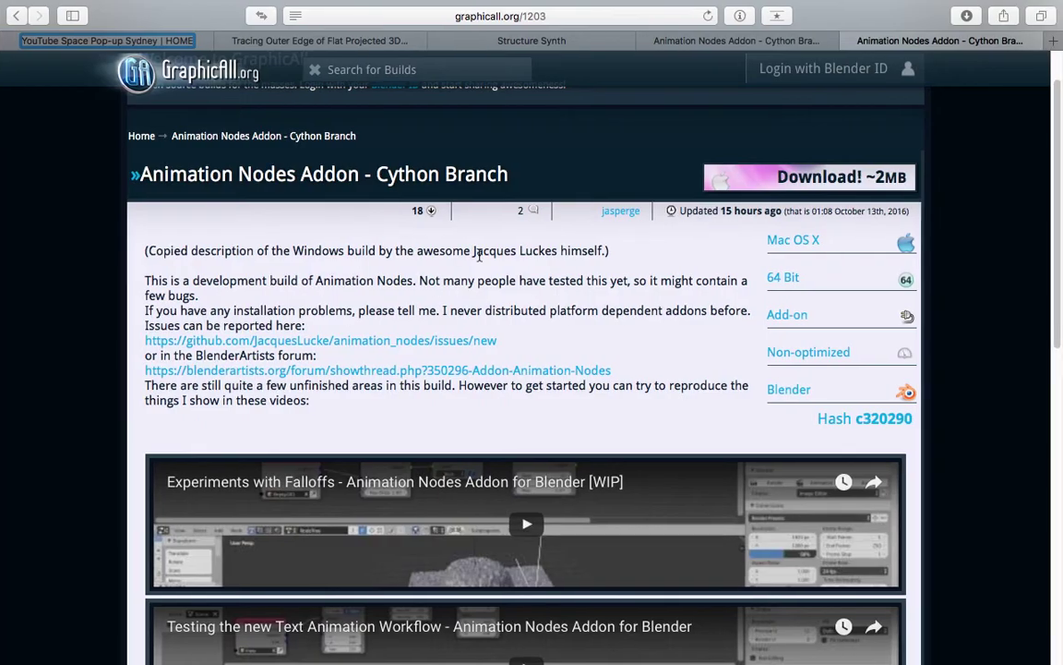
pyautogui.scroll(2, 646, 335)
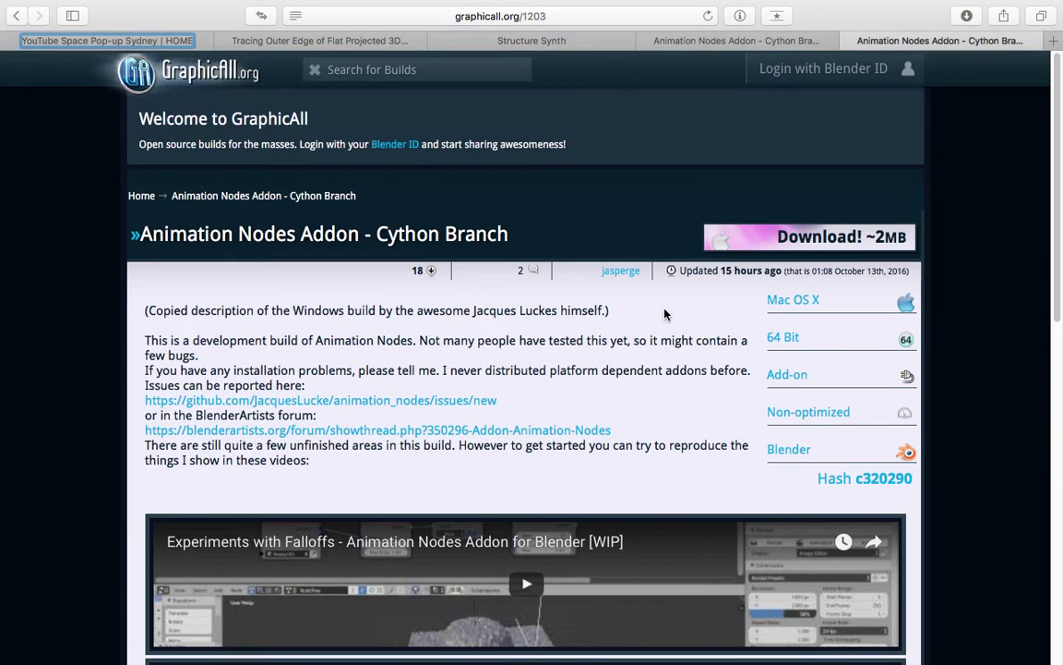
pyautogui.tripleClick(380, 234)
pyautogui.click(380, 234)
pyautogui.doubleClick(400, 234)
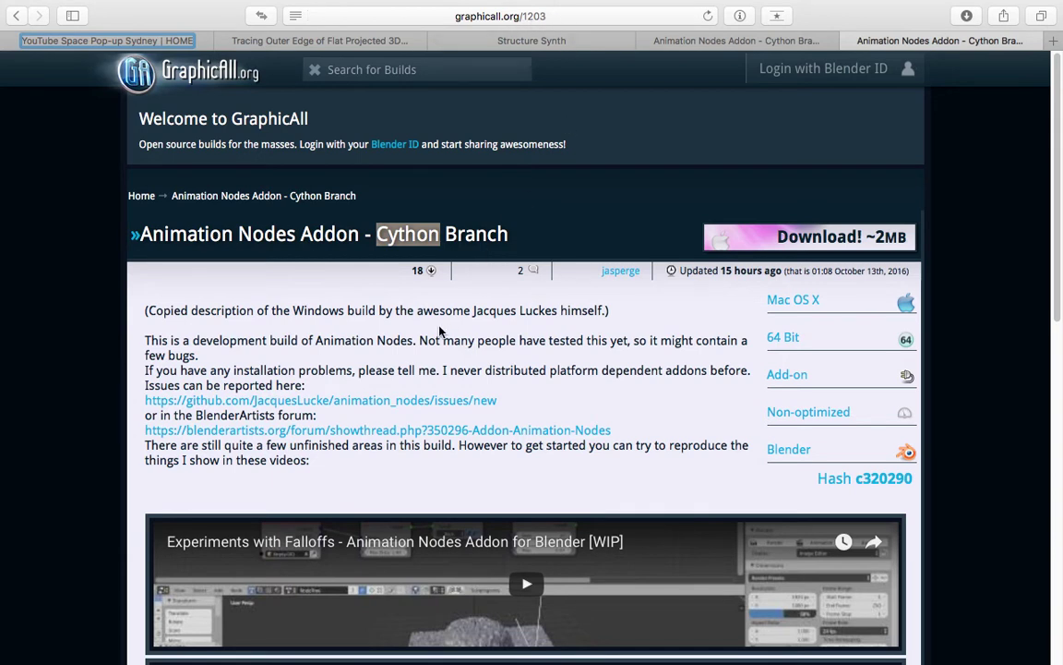
# Read through the build description, highlight "development build" and look over the three embedded demo videos
pyautogui.scroll(-2, 478, 332)
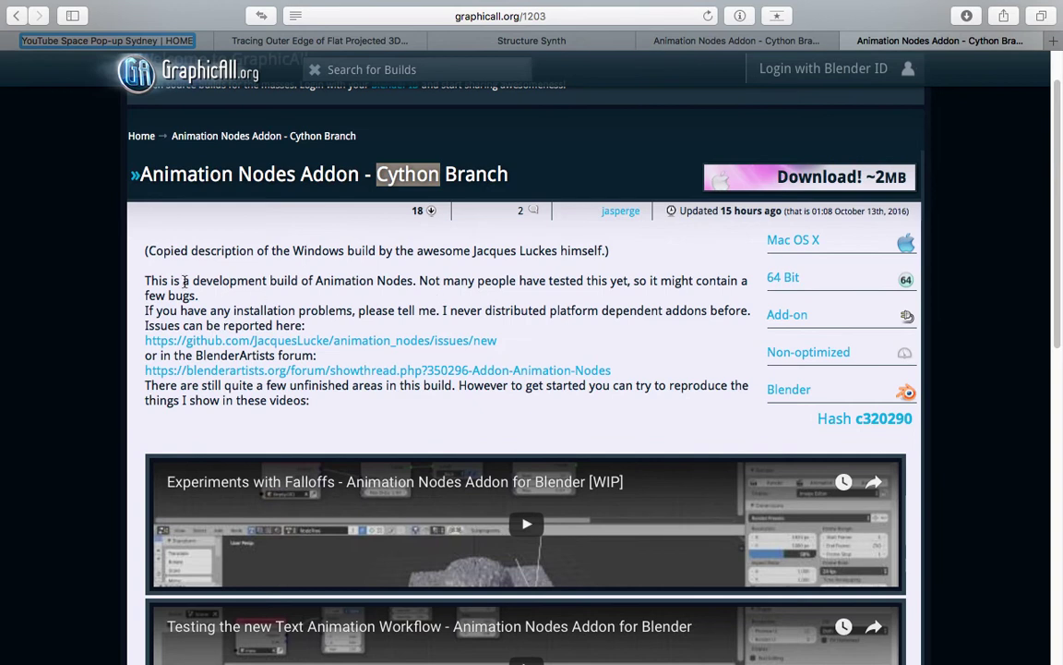
pyautogui.moveTo(193, 281); pyautogui.dragTo(297, 281)
pyautogui.scroll(-2, 416, 277)
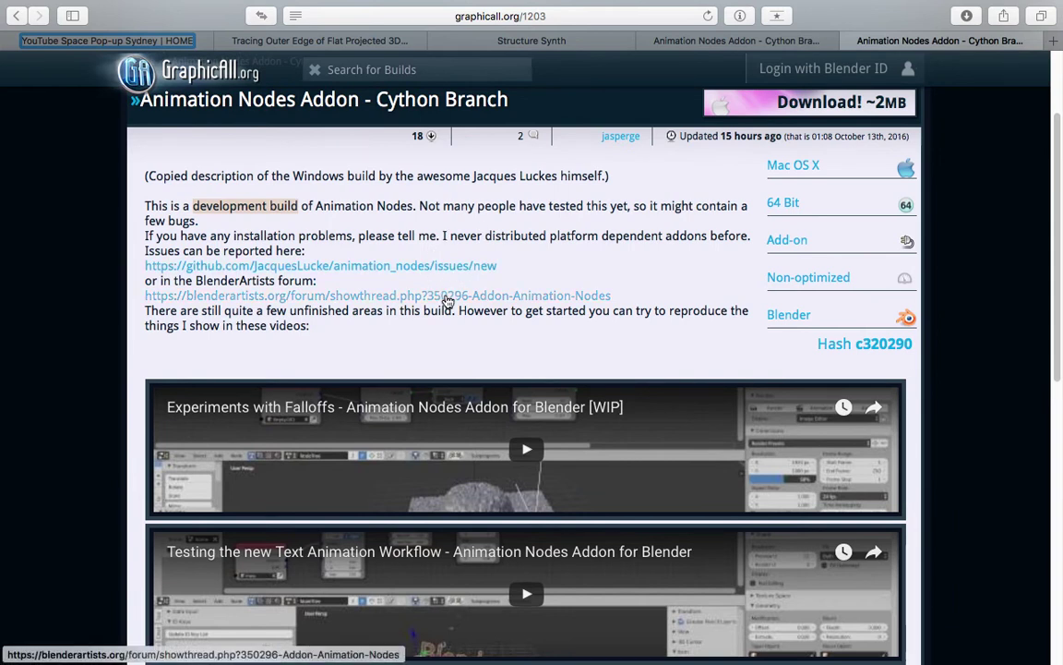
pyautogui.scroll(-1, 328, 347)
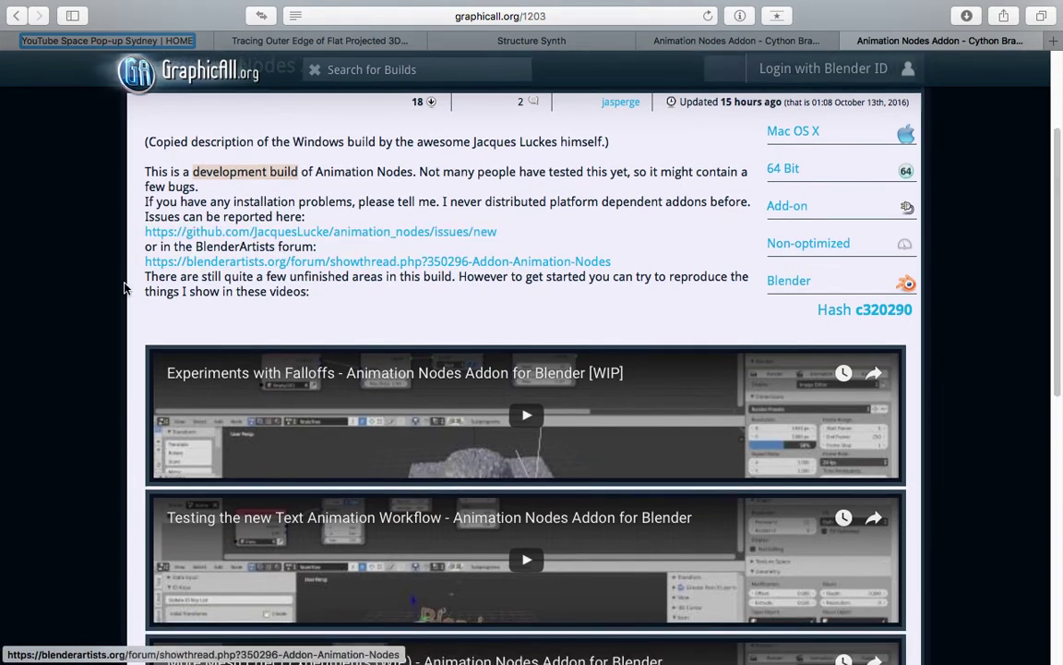
pyautogui.scroll(-1, 101, 298)
pyautogui.scroll(-5, 94, 301)
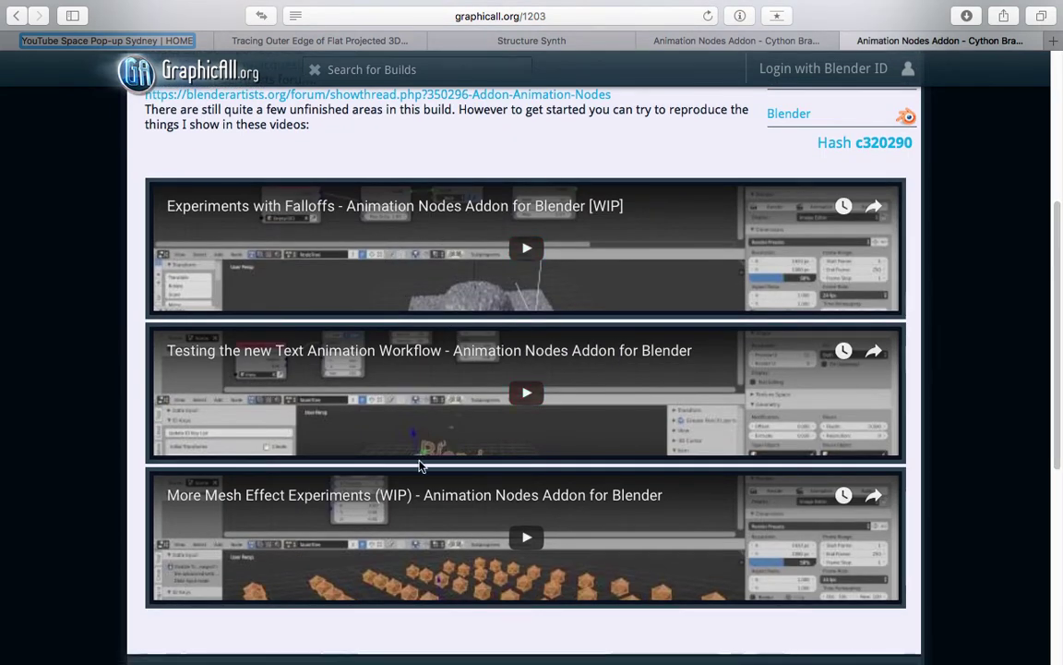
pyautogui.scroll(-5, 323, 467)
pyautogui.scroll(5, 323, 467)
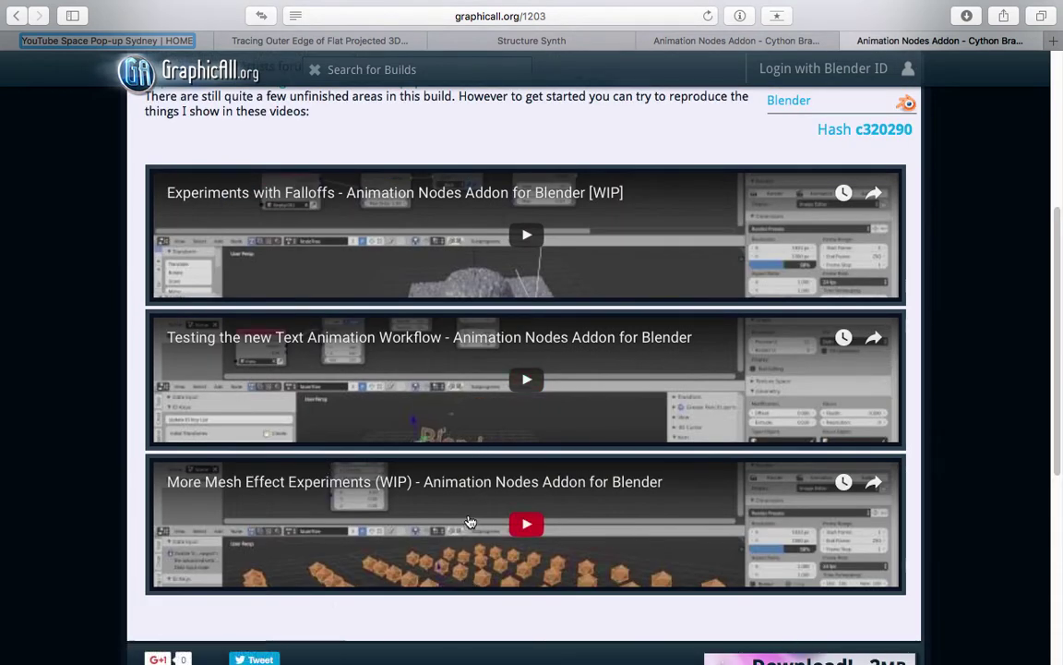
pyautogui.scroll(2, 1059, 332)
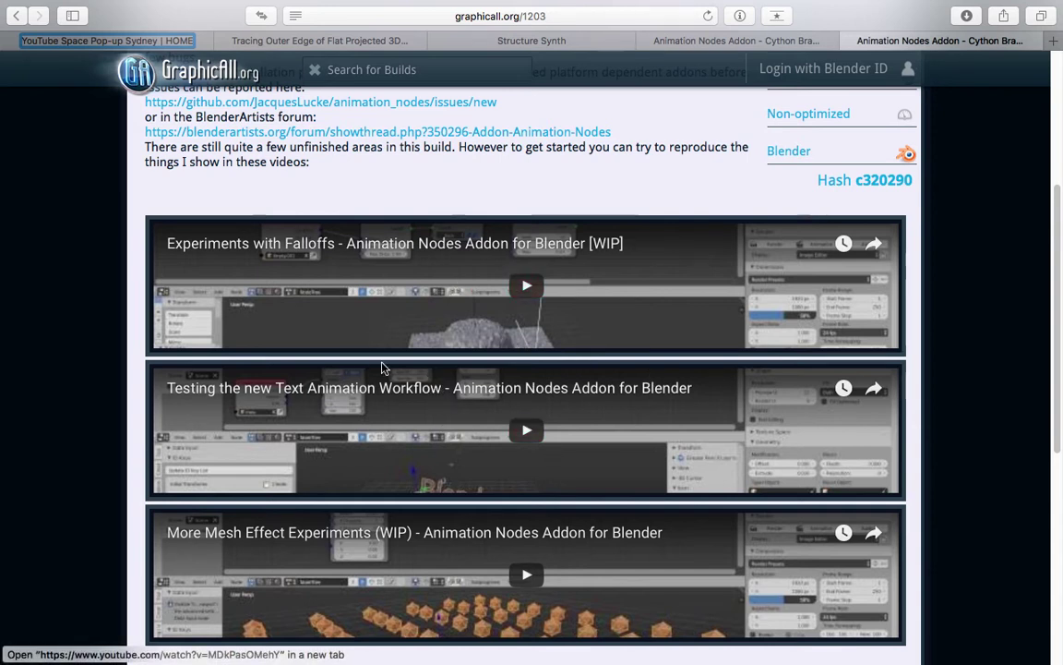
pyautogui.scroll(-4, 383, 369)
pyautogui.scroll(2, 383, 369)
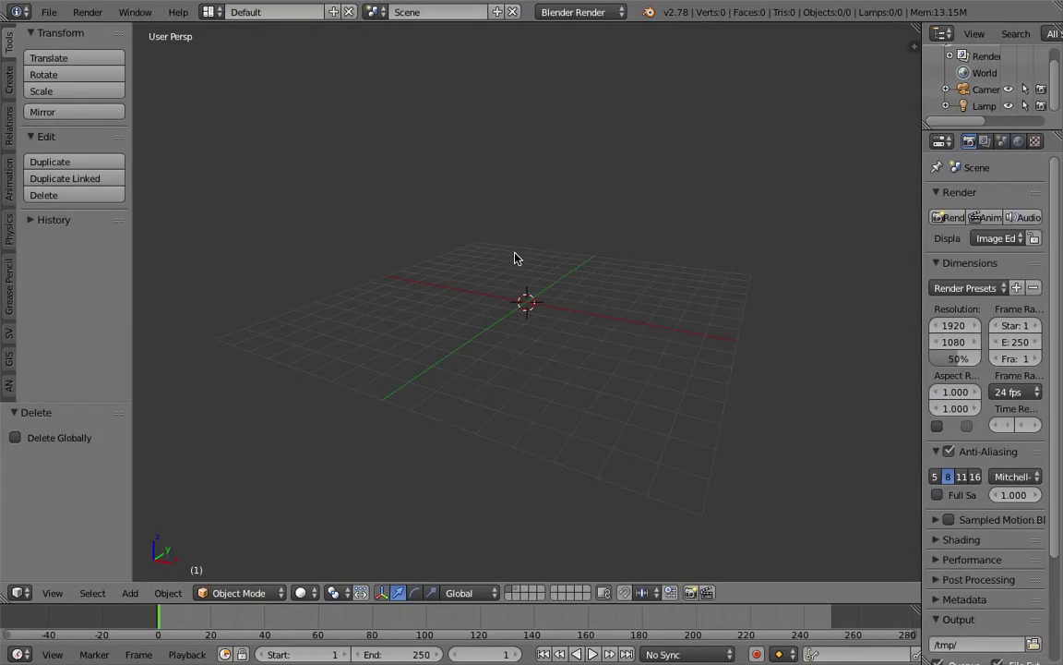
# In Blender, switch the screen layout to Compositing and set the node editor to the Animation Nodes tree type
pyautogui.moveTo(515, 259); pyautogui.dragTo(541, 269, button='middle')
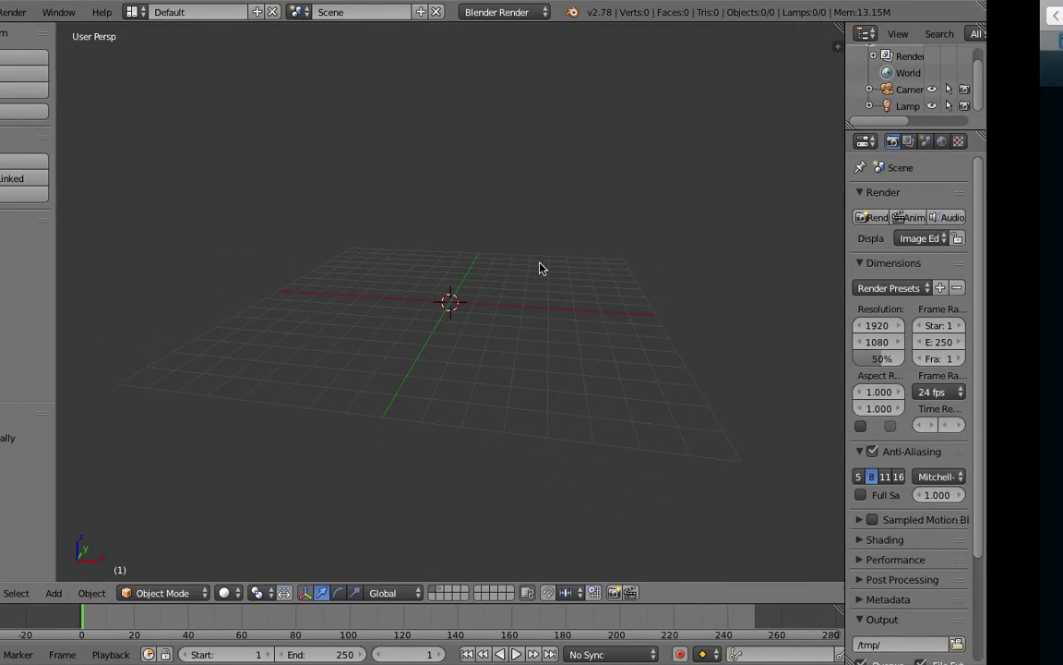
pyautogui.moveTo(542, 266); pyautogui.dragTo(548, 275, button='middle')
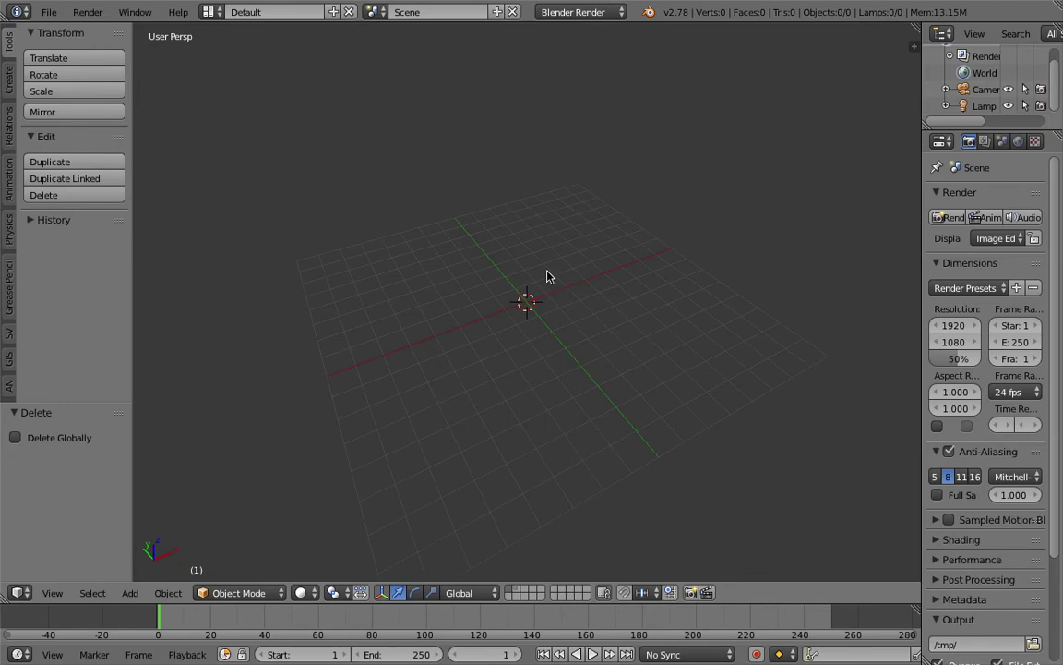
pyautogui.click(213, 12)
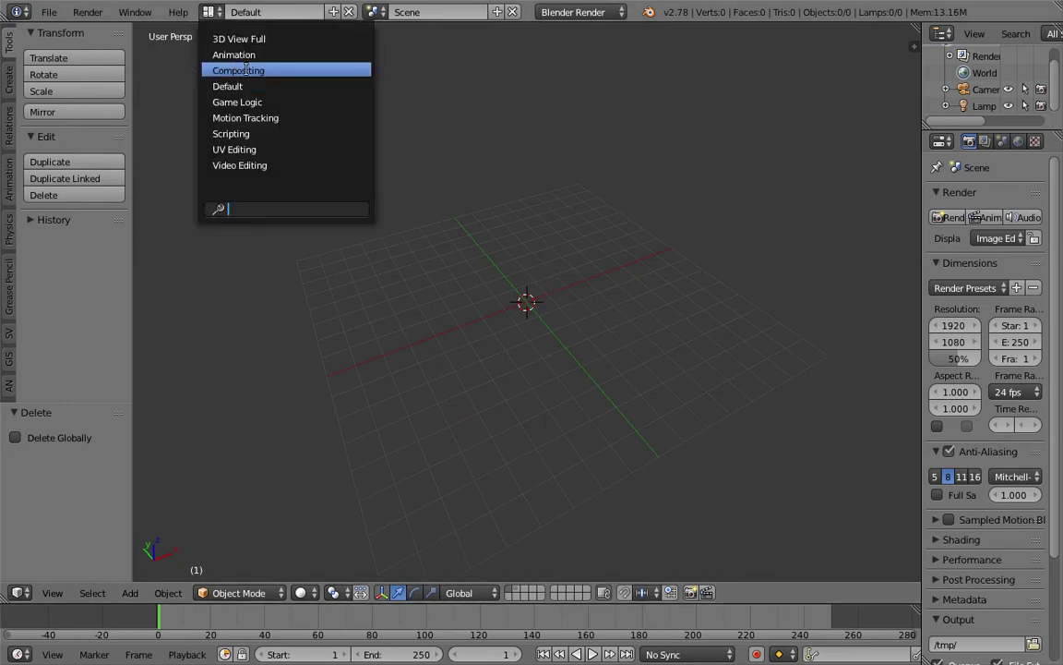
pyautogui.click(245, 70)
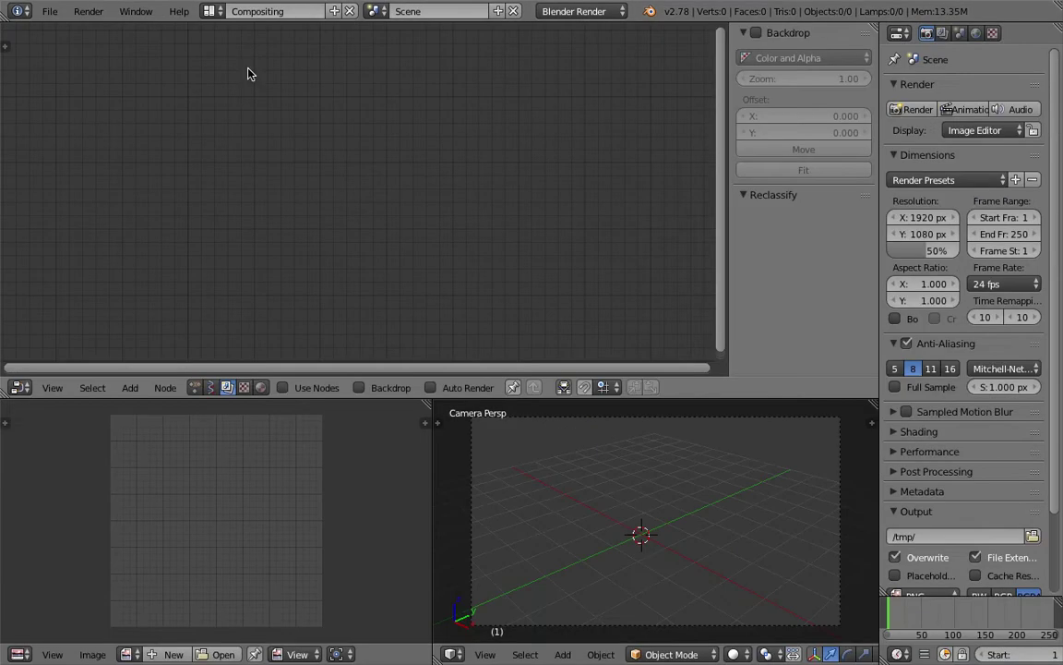
pyautogui.click(196, 387)
# Save the file to the Desktop folder under the name preview1an_001
pyautogui.click(50, 12)
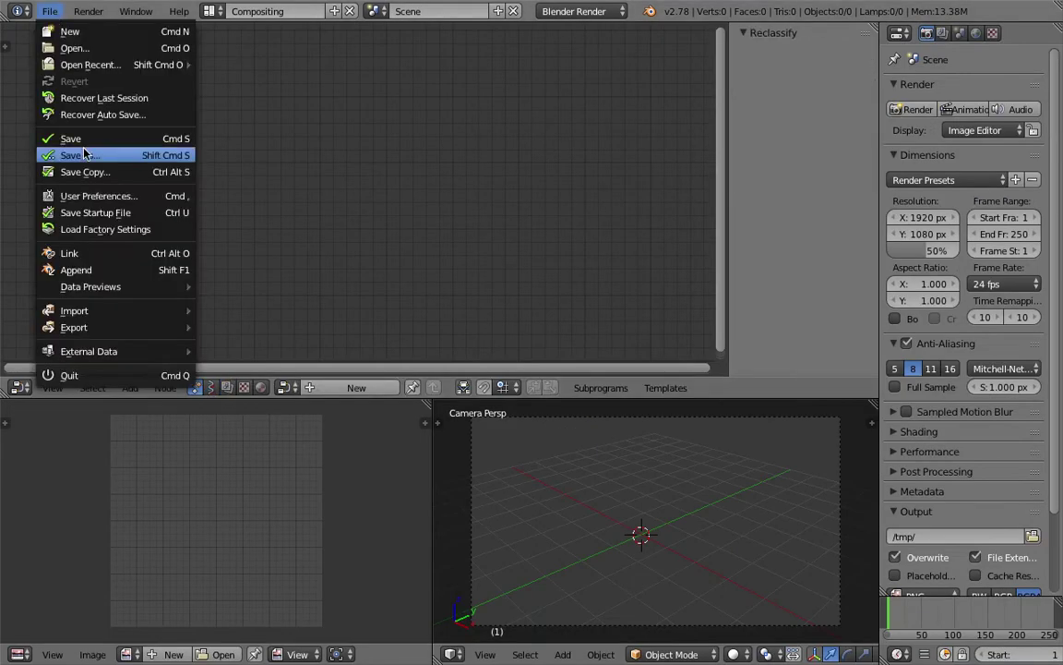
pyautogui.click(79, 155)
pyautogui.click(245, 74)
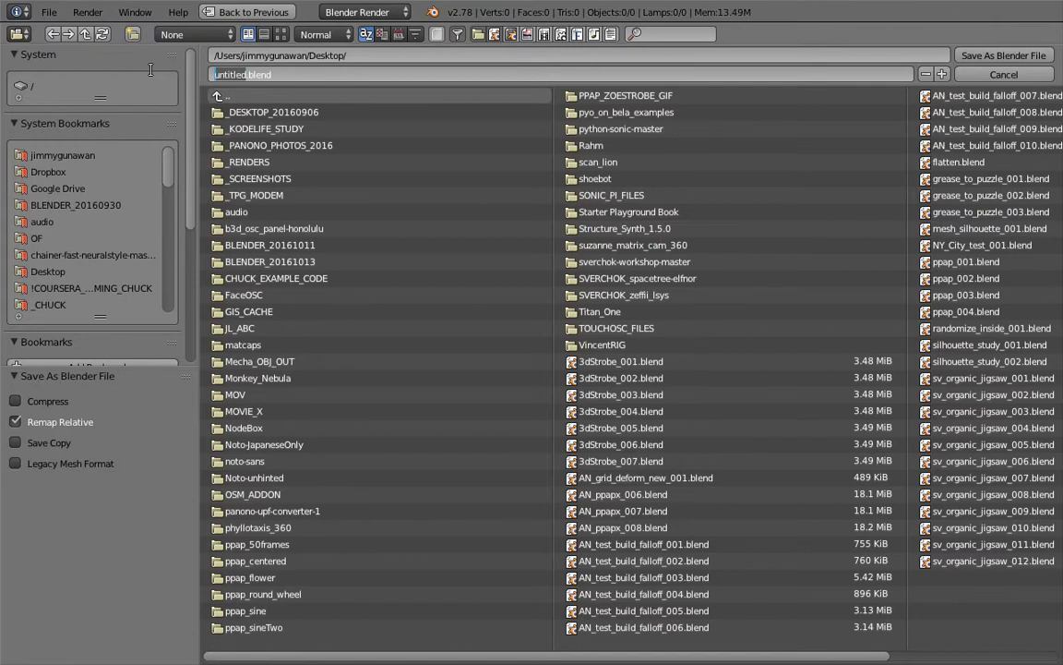
pyautogui.write('preview1an_001')
pyautogui.press('Return')
pyautogui.click(967, 54)
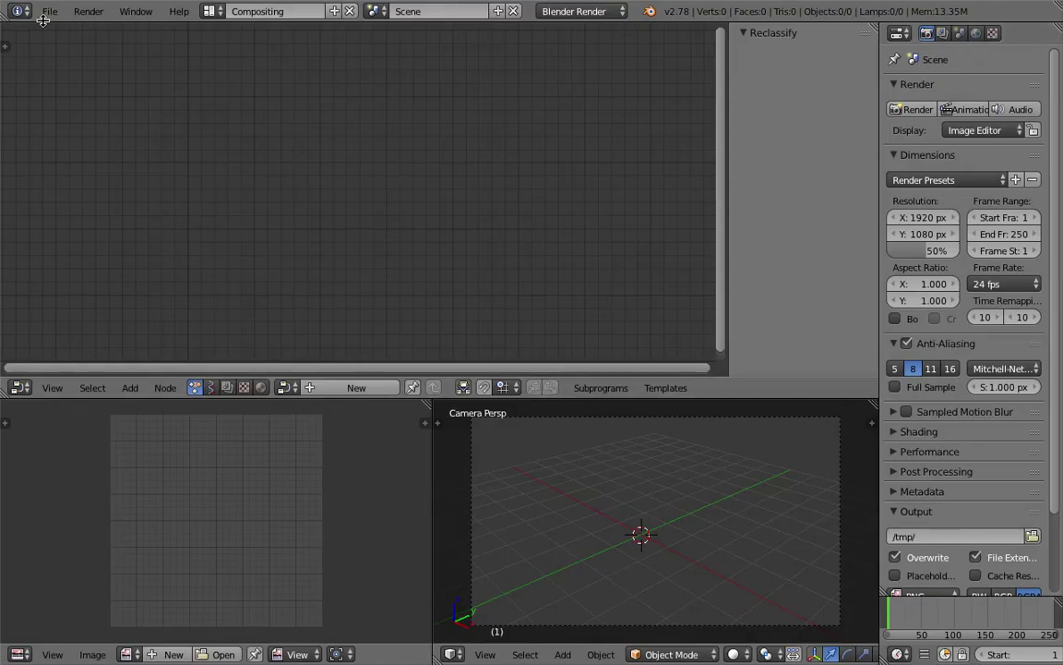
# Find the Animation Nodes add-on in the user preferences and check its version, closing the preferences when done
pyautogui.click(48, 11)
pyautogui.click(139, 198)
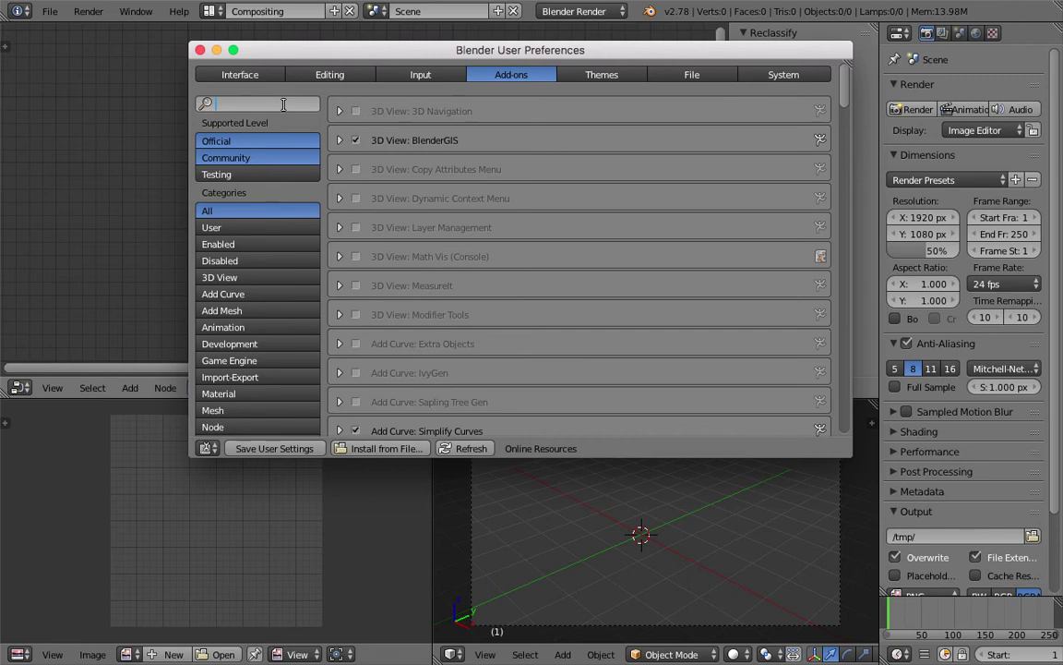
pyautogui.write('animation nodes')
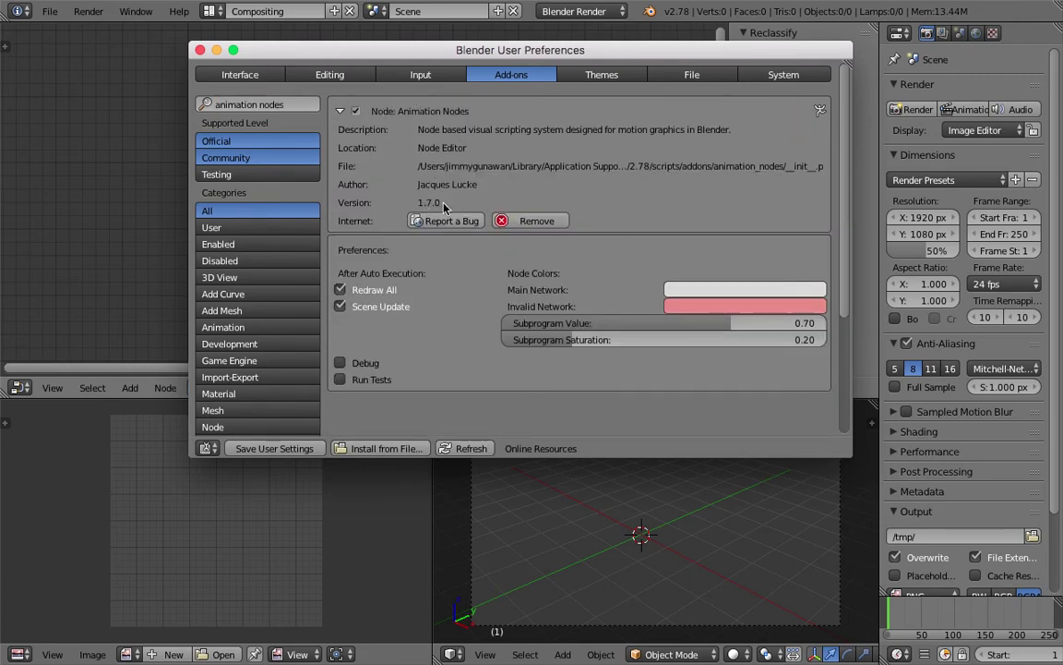
pyautogui.click(200, 50)
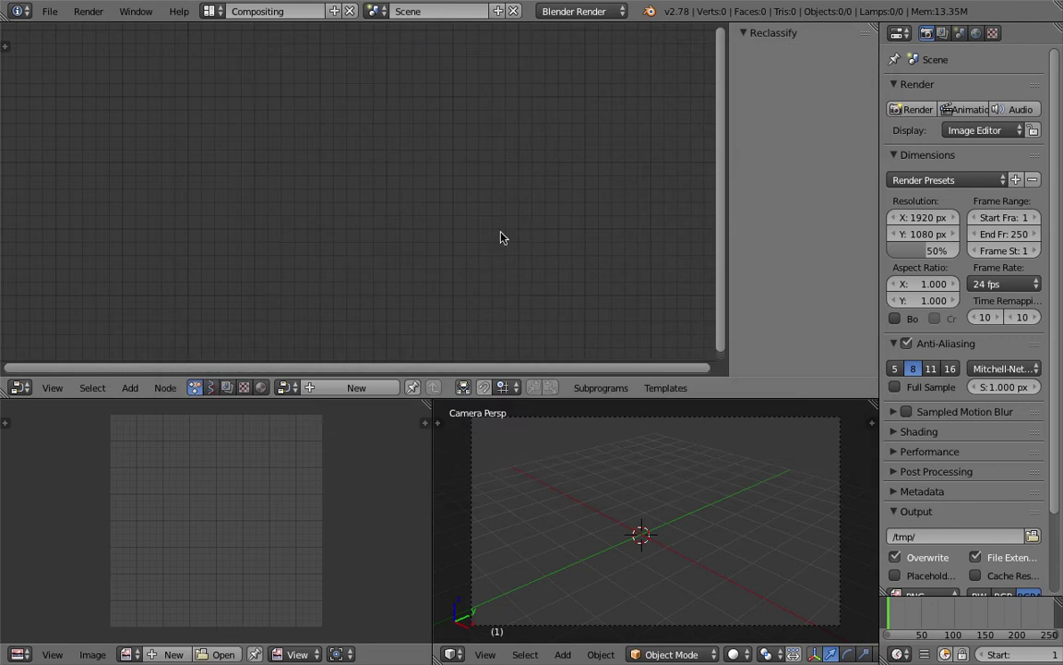
# Create a new Animation Nodes tree and resize the areas to widen the node editor and enlarge the 3D view
pyautogui.moveTo(878, 230); pyautogui.dragTo(912, 230)
pyautogui.moveTo(750, 397); pyautogui.dragTo(752, 388)
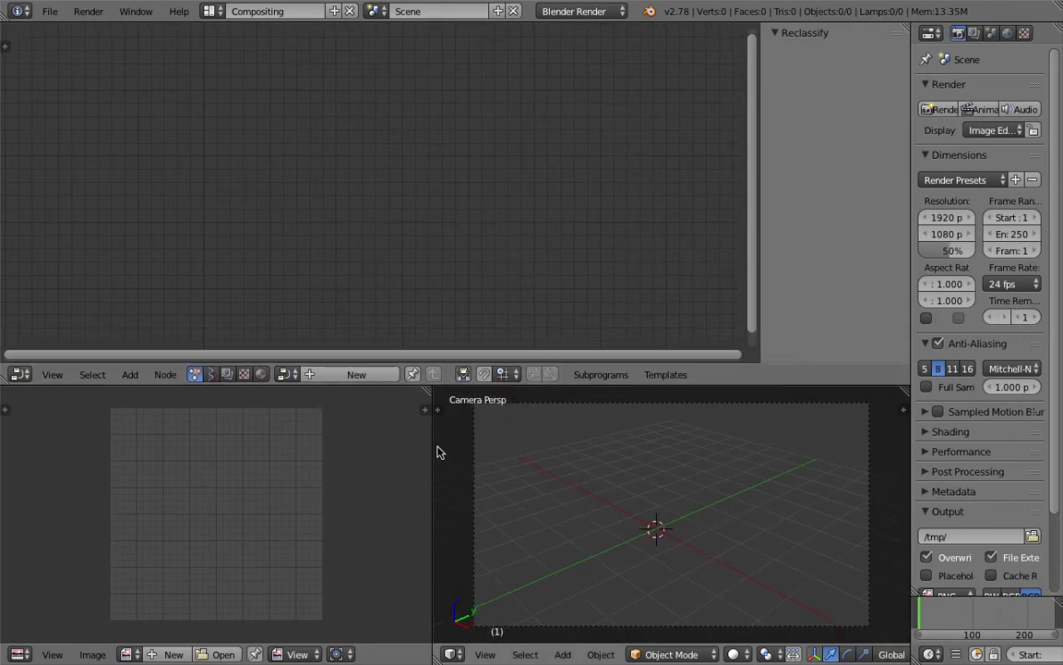
pyautogui.moveTo(430, 442); pyautogui.dragTo(413, 447)
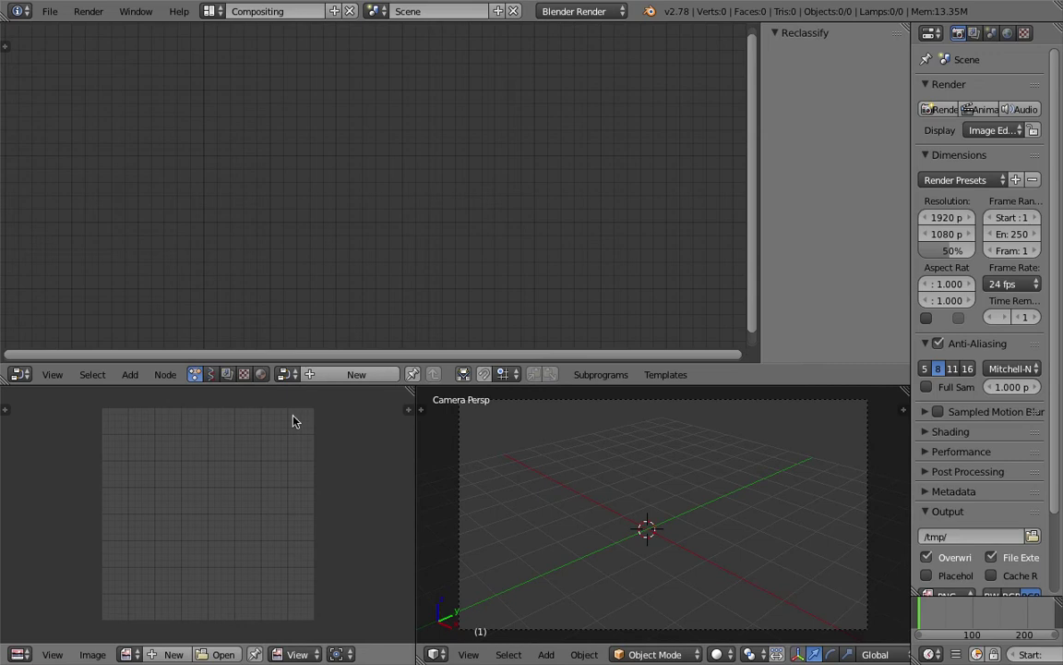
pyautogui.click(330, 377)
pyautogui.moveTo(456, 387); pyautogui.dragTo(459, 347)
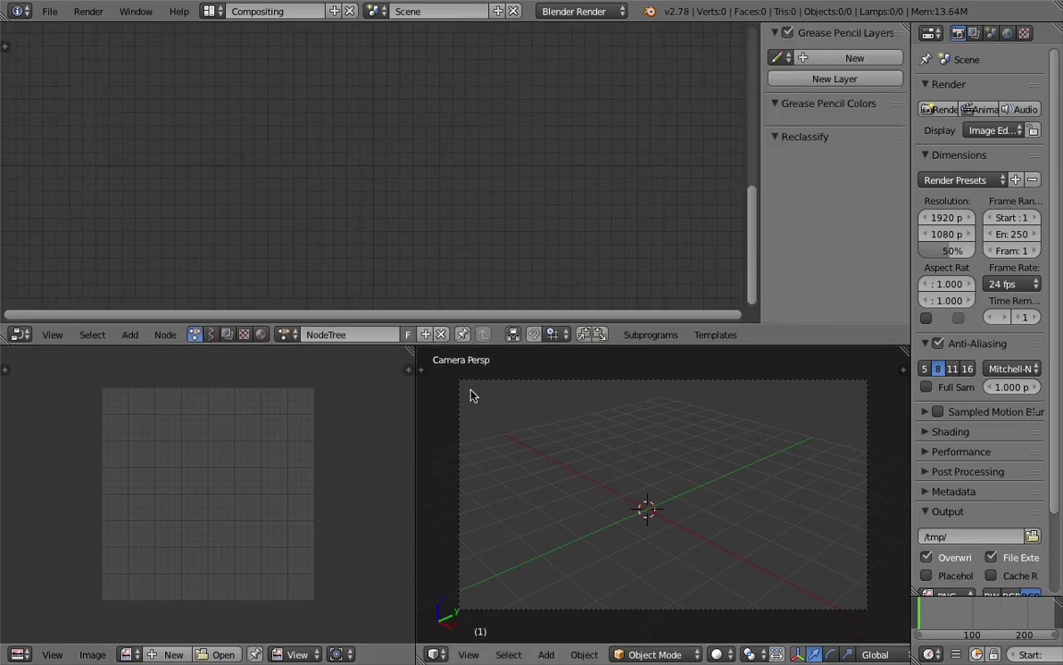
pyautogui.moveTo(416, 396); pyautogui.dragTo(330, 395)
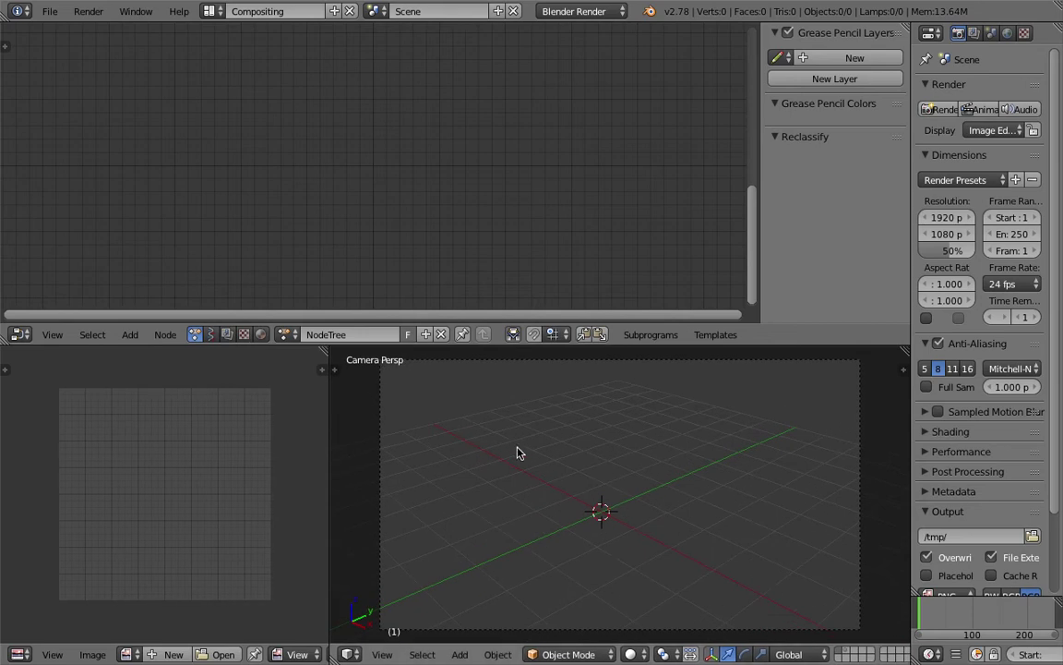
pyautogui.moveTo(517, 452); pyautogui.dragTo(674, 458, button='middle')
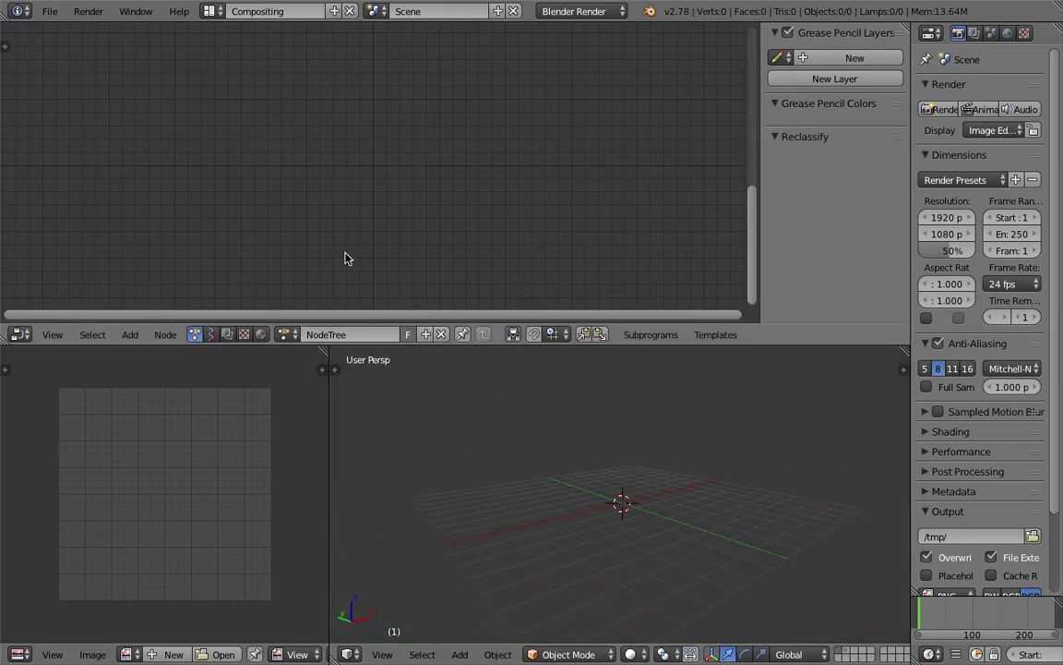
# Add a Grid Mesh node to the node tree and look at its mode options
pyautogui.hotkey('shift', 'a')
pyautogui.click(289, 210)
pyautogui.write('grid')
pyautogui.press('Return')
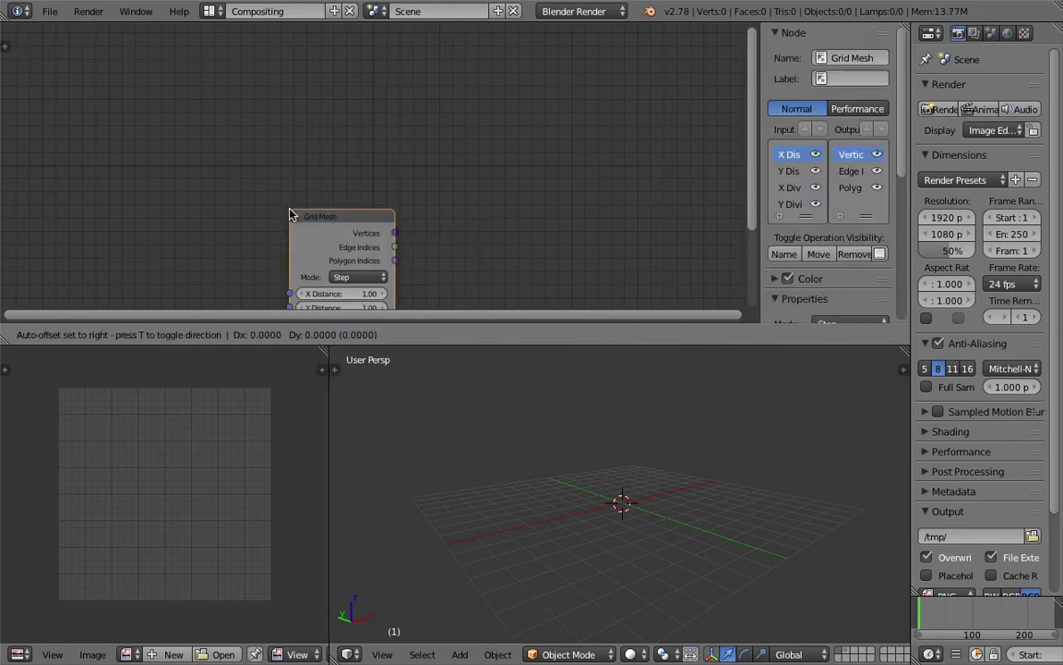
pyautogui.click(198, 148)
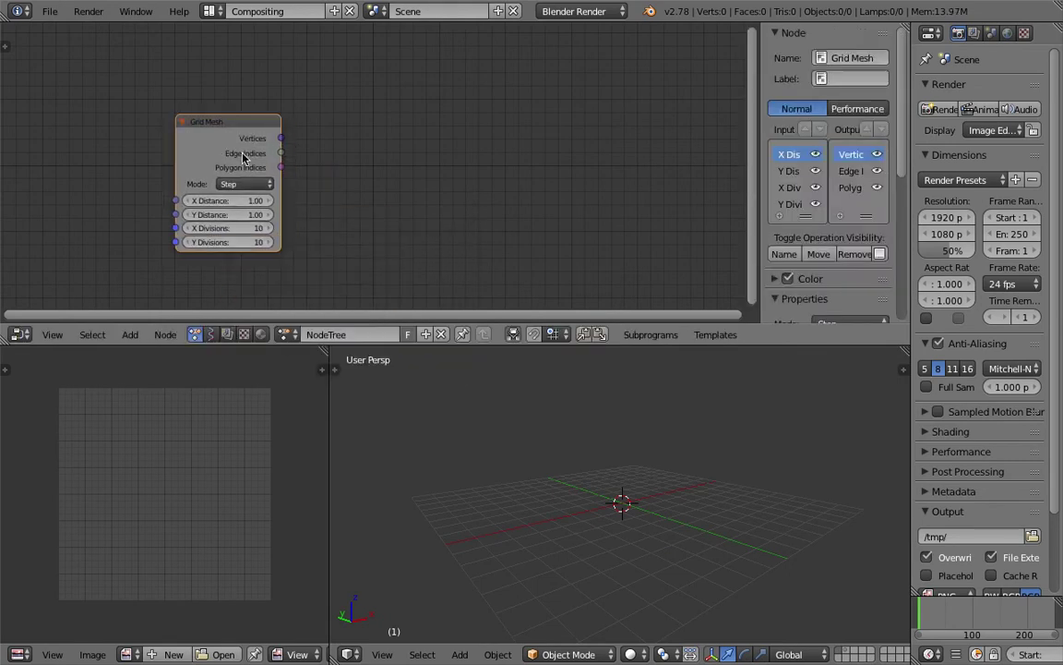
pyautogui.scroll(1, 213, 162)
pyautogui.click(226, 186)
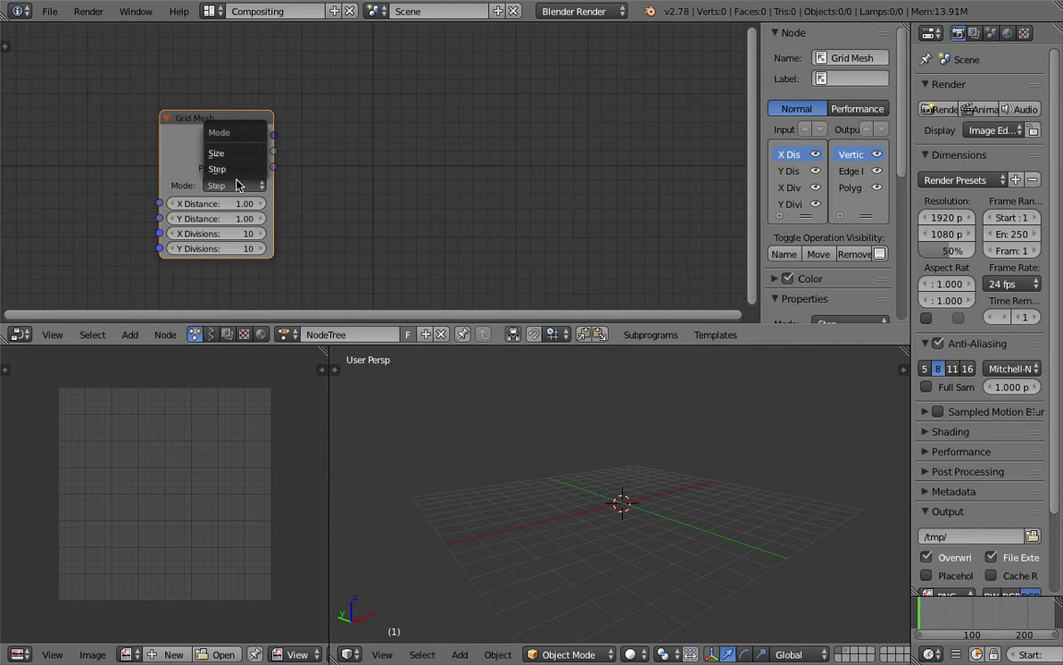
# Set the node tree's auto execution to Tree Changed, Frame Changed and Property Changed, with Always turned off
pyautogui.press('t')
pyautogui.click(11, 111)
pyautogui.click(44, 58)
pyautogui.moveTo(50, 79); pyautogui.dragTo(50, 116)
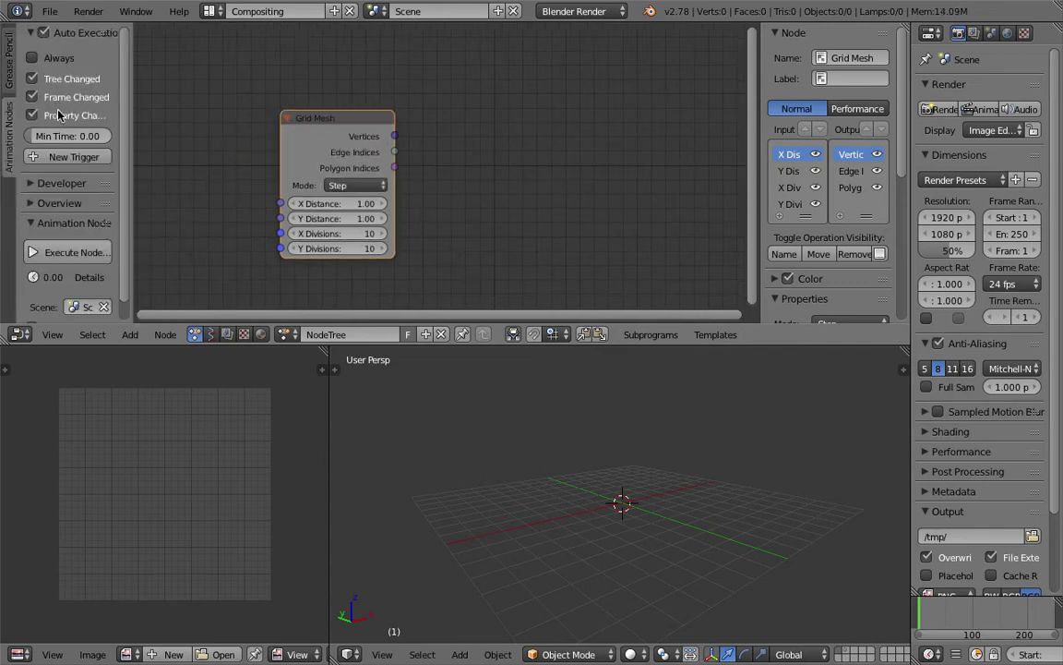
pyautogui.moveTo(238, 104); pyautogui.dragTo(181, 100, button='middle')
pyautogui.press('t')
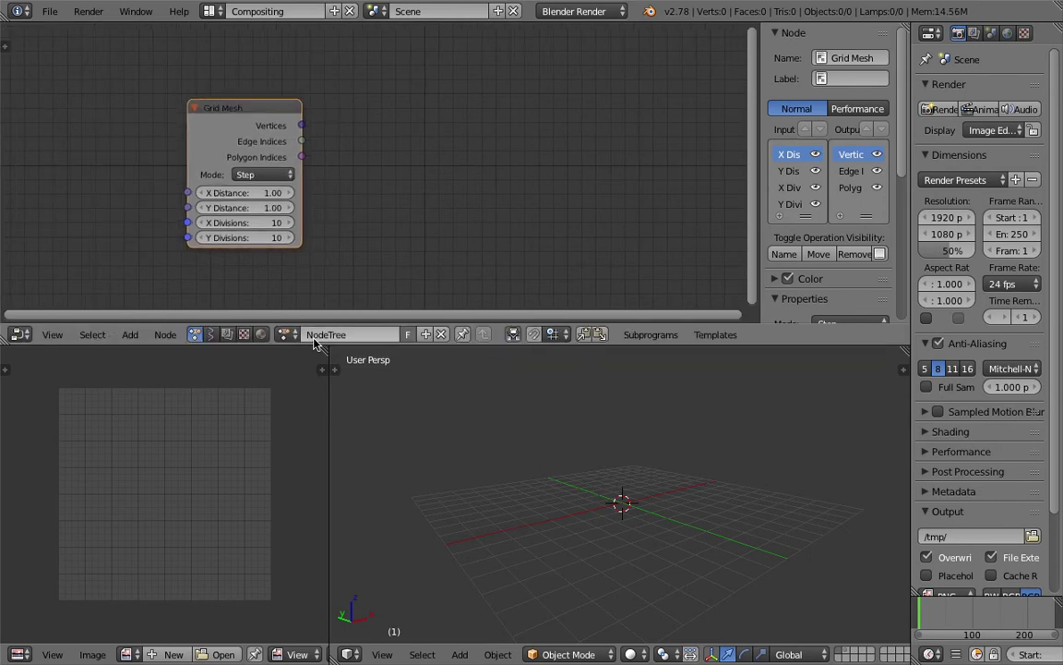
# Make the node editor taller and keep the Grid Mesh node's mode at Step
pyautogui.moveTo(321, 343); pyautogui.dragTo(322, 389)
pyautogui.scroll(2, 269, 279)
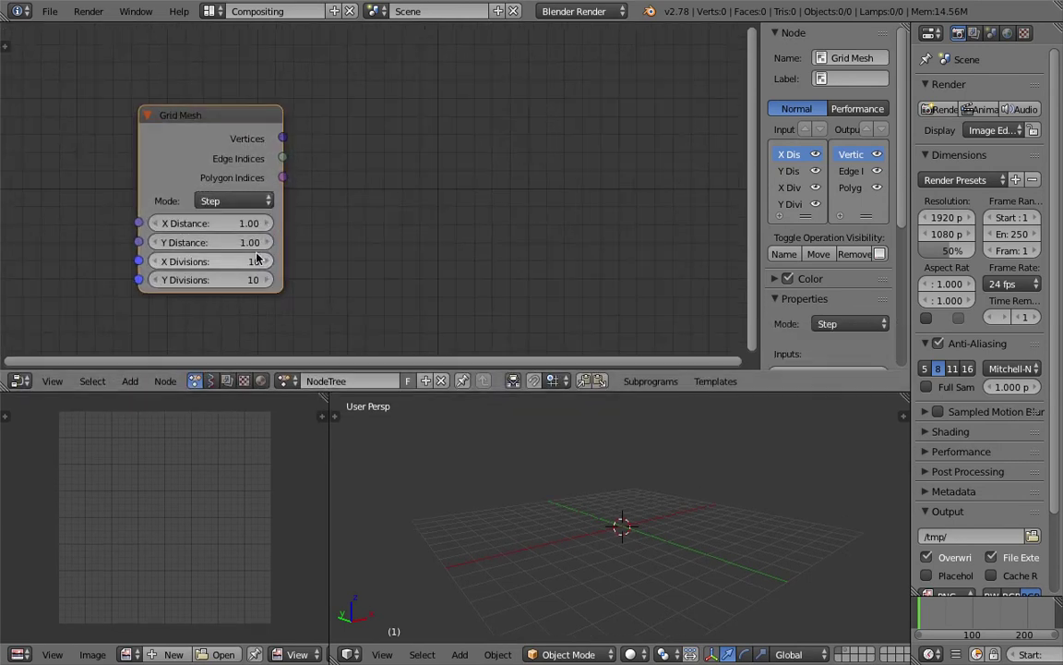
pyautogui.click(222, 200)
pyautogui.click(212, 179)
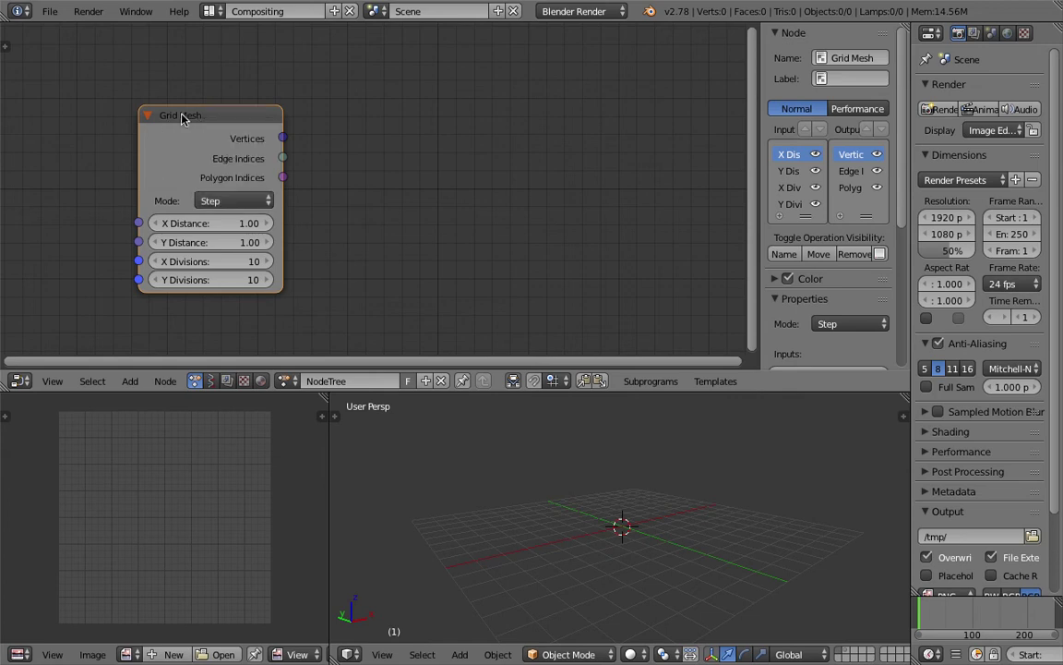
# Add a Mesh Object Output node and place it well to the right of the Grid Mesh node
pyautogui.scroll(-1, 397, 166)
pyautogui.hotkey('shift', 'a')
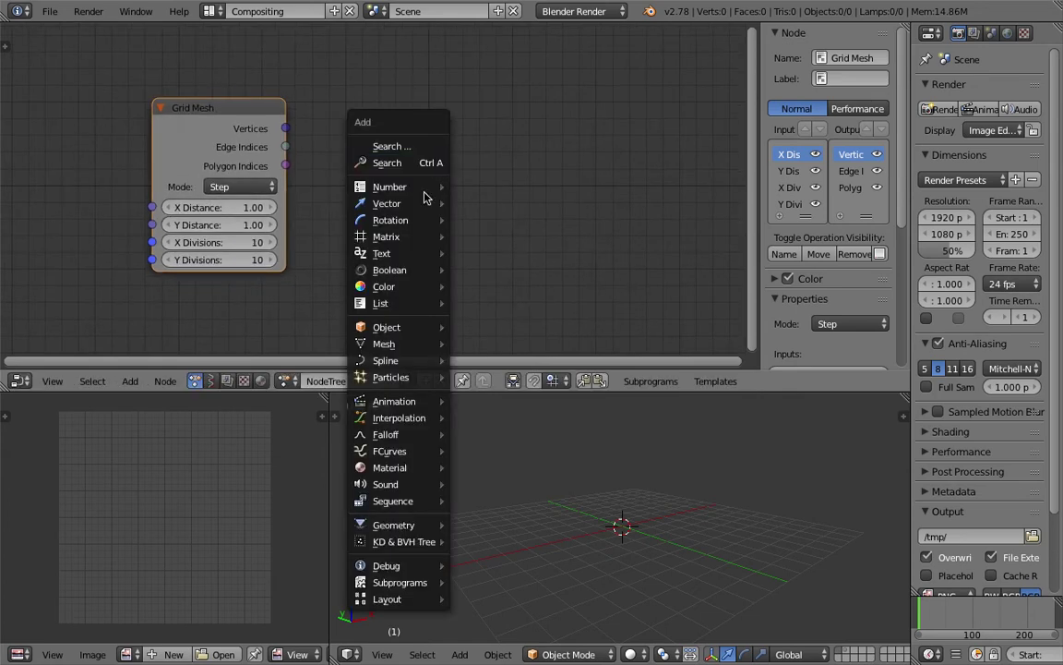
pyautogui.moveTo(420, 342)
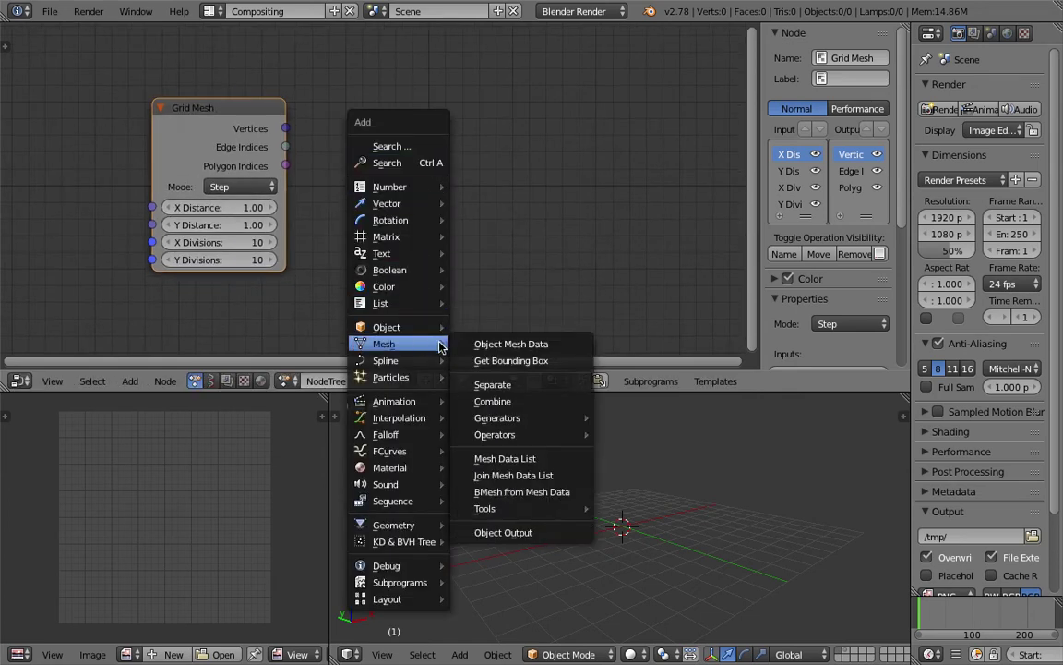
pyautogui.click(549, 138)
pyautogui.moveTo(586, 147); pyautogui.dragTo(568, 135)
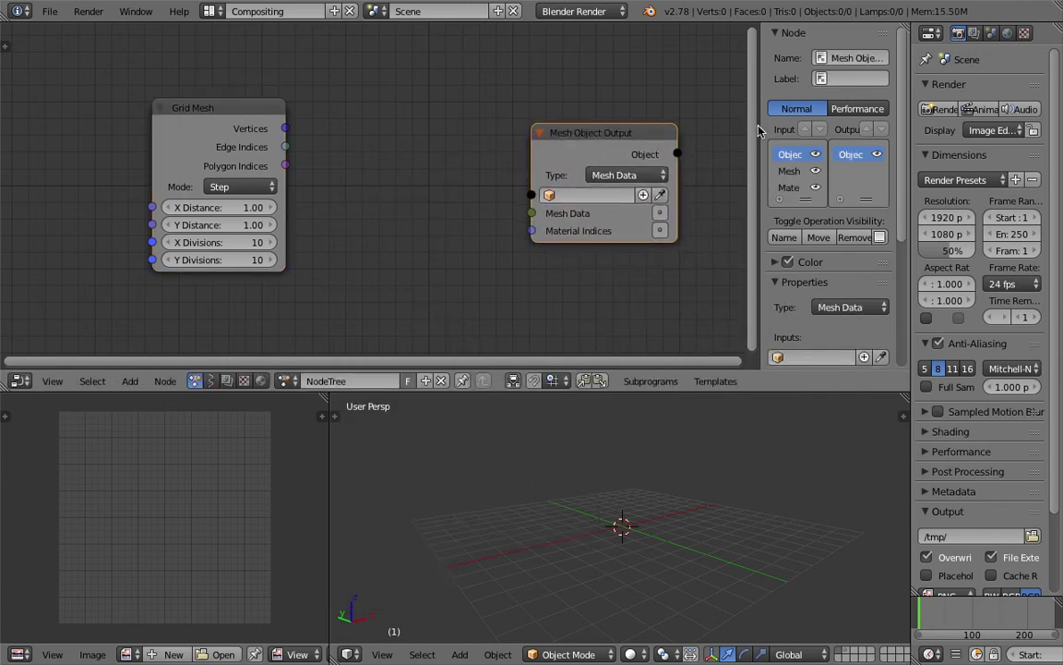
# Spread the Grid Mesh and Mesh Object Output nodes further apart and create a new target object in the output node
pyautogui.press('n')
pyautogui.moveTo(255, 90); pyautogui.dragTo(162, 94)
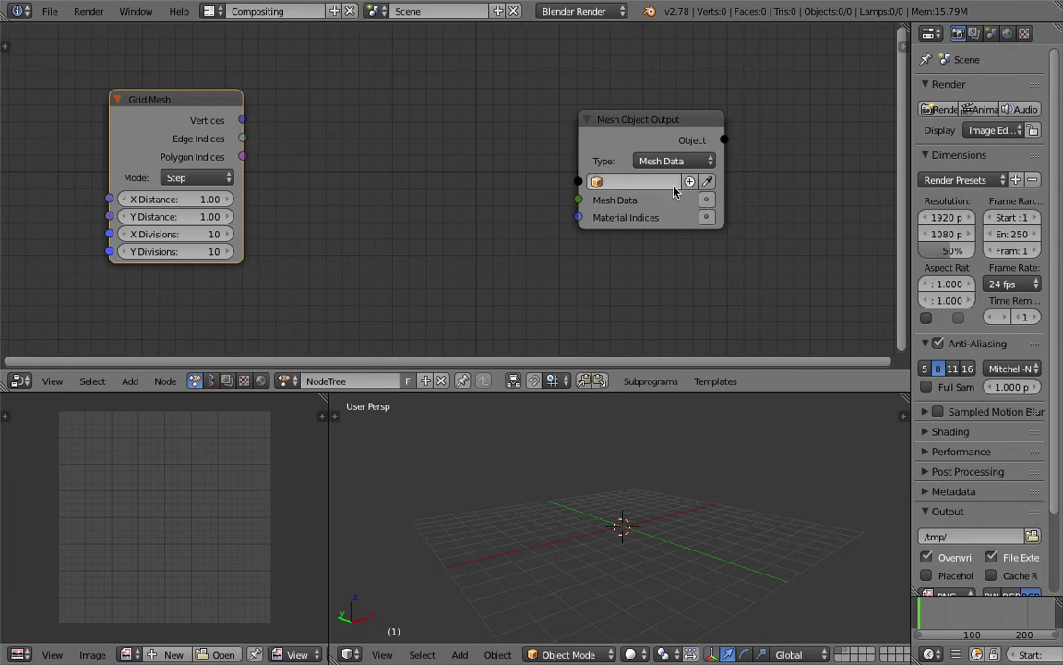
pyautogui.moveTo(674, 512); pyautogui.dragTo(636, 501, button='middle')
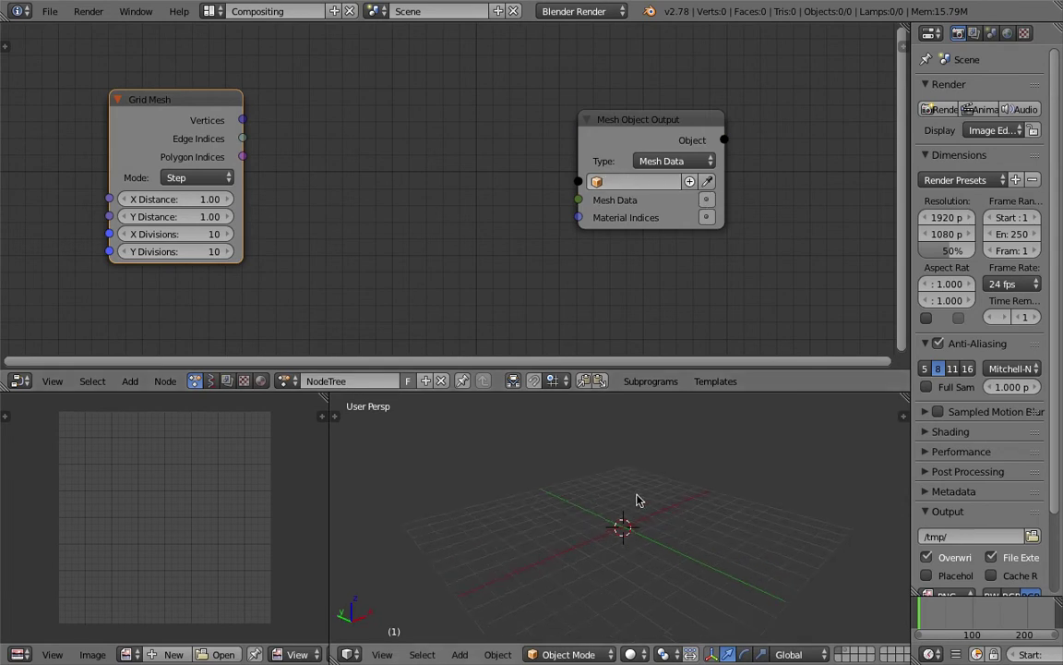
pyautogui.click(690, 182)
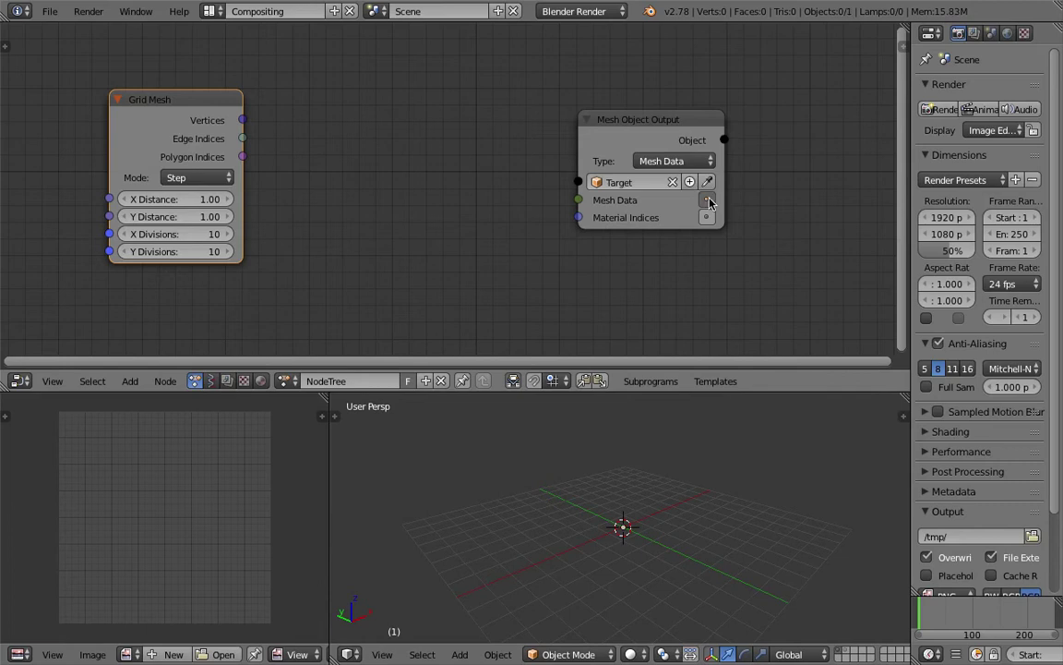
pyautogui.moveTo(584, 128); pyautogui.dragTo(631, 112)
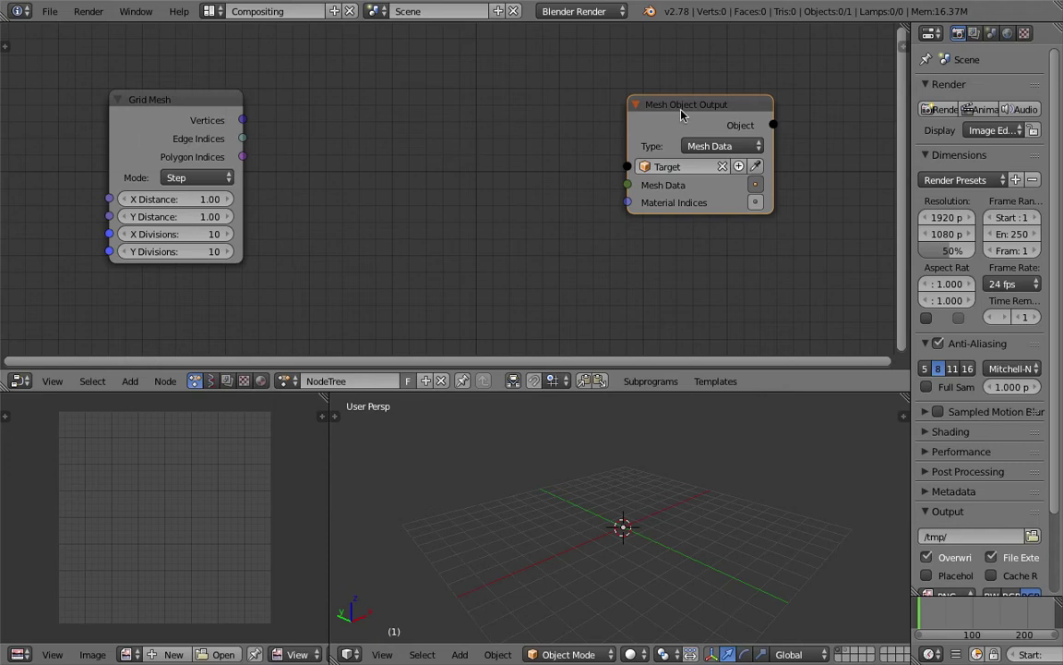
pyautogui.moveTo(681, 110); pyautogui.dragTo(694, 114)
# Connect the Grid Mesh vertices, edge indices and polygon indices through a Combine Mesh Data node to the output node's Mesh Data input
pyautogui.scroll(-1, 414, 157)
pyautogui.moveTo(228, 101); pyautogui.dragTo(610, 191)
pyautogui.moveTo(230, 162); pyautogui.dragTo(365, 179)
pyautogui.moveTo(230, 179); pyautogui.dragTo(364, 194)
pyautogui.moveTo(434, 123); pyautogui.dragTo(406, 127)
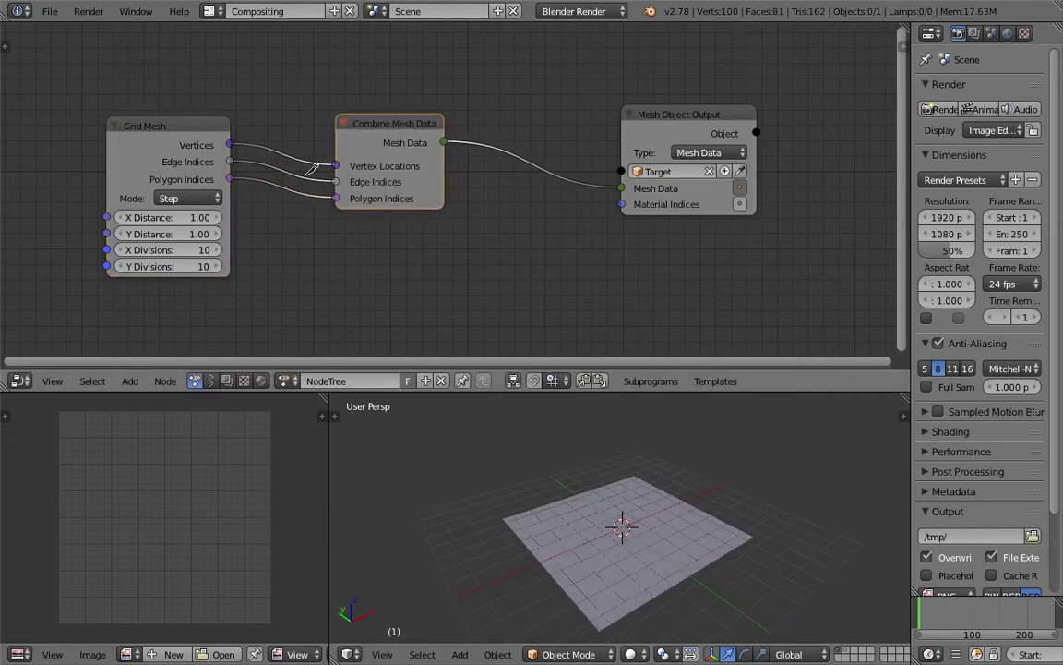
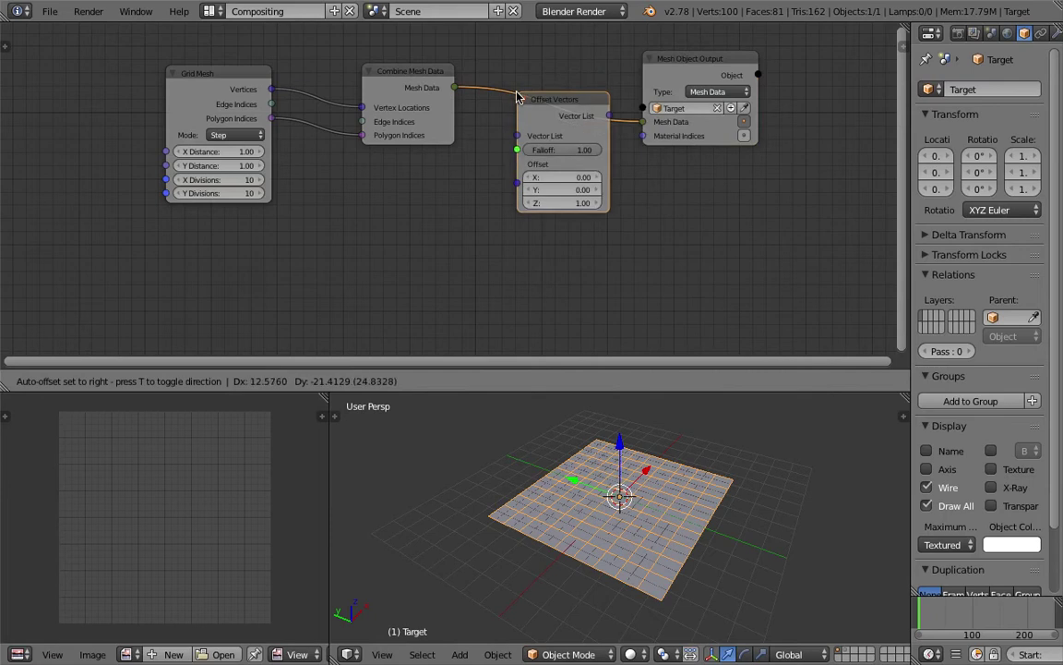
# Place the Offset Vectors node unconnected and rearrange the nodes so it sits between Grid Mesh and Combine Mesh Data
pyautogui.hotkey('ctrl', 's')
pyautogui.click(531, 169)
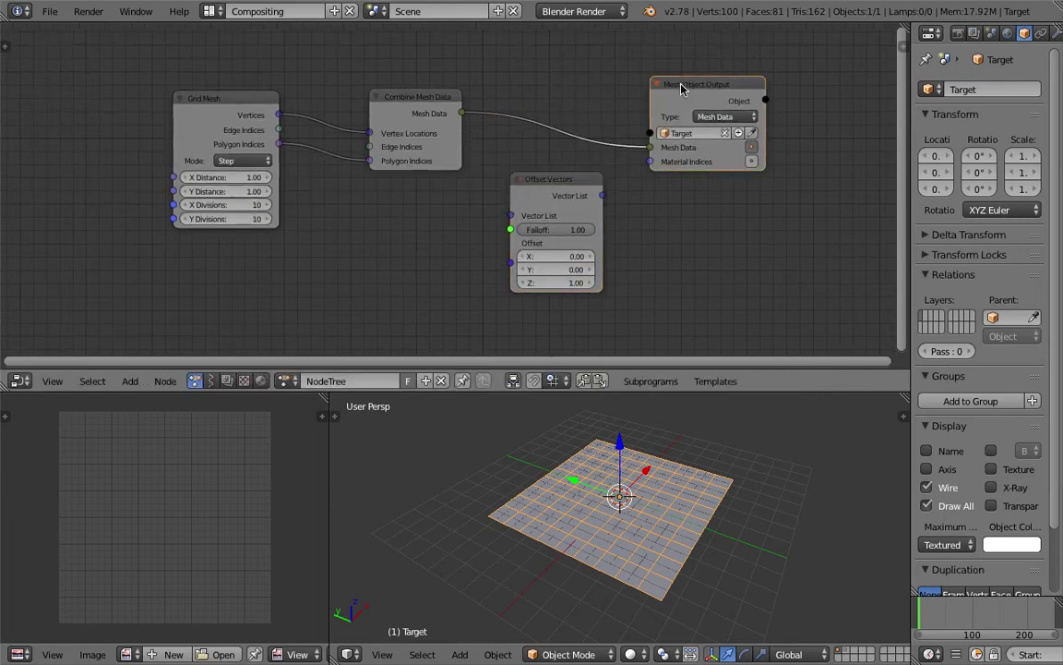
pyautogui.moveTo(698, 89); pyautogui.dragTo(713, 90)
pyautogui.moveTo(422, 105); pyautogui.dragTo(444, 94)
pyautogui.moveTo(555, 189); pyautogui.dragTo(547, 184)
pyautogui.moveTo(444, 99); pyautogui.dragTo(582, 95)
pyautogui.moveTo(528, 185); pyautogui.dragTo(387, 184)
pyautogui.moveTo(252, 113); pyautogui.dragTo(163, 123)
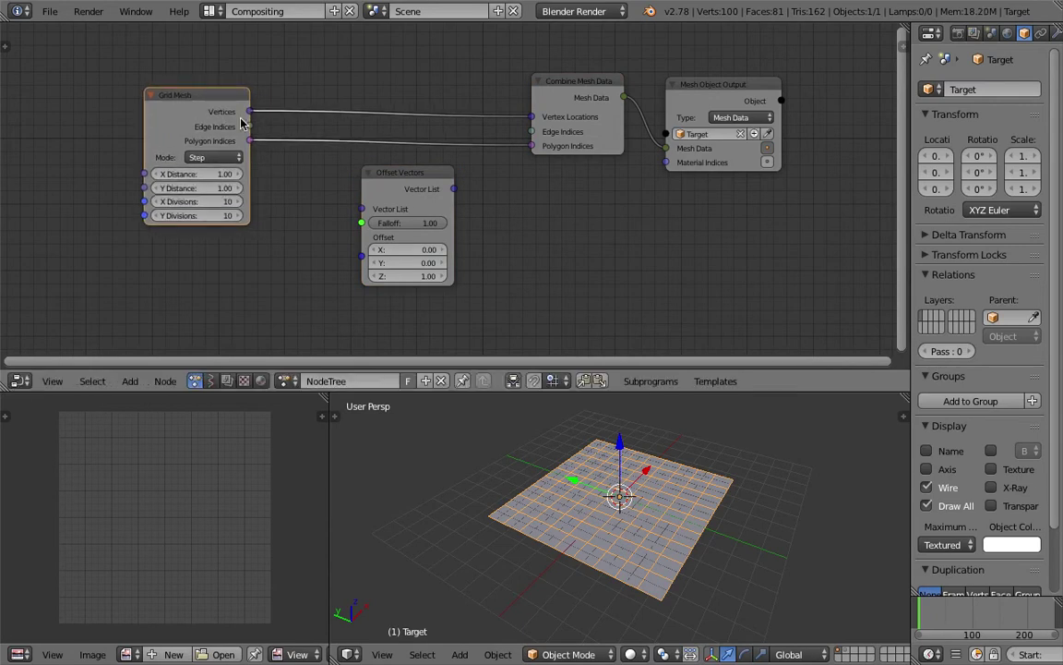
# Route the Grid Mesh vertices through the Offset Vectors node into the Vertex Locations input of Combine Mesh Data
pyautogui.moveTo(220, 99); pyautogui.dragTo(360, 210)
pyautogui.moveTo(454, 188); pyautogui.dragTo(532, 117)
pyautogui.moveTo(591, 434); pyautogui.dragTo(560, 409, button='middle')
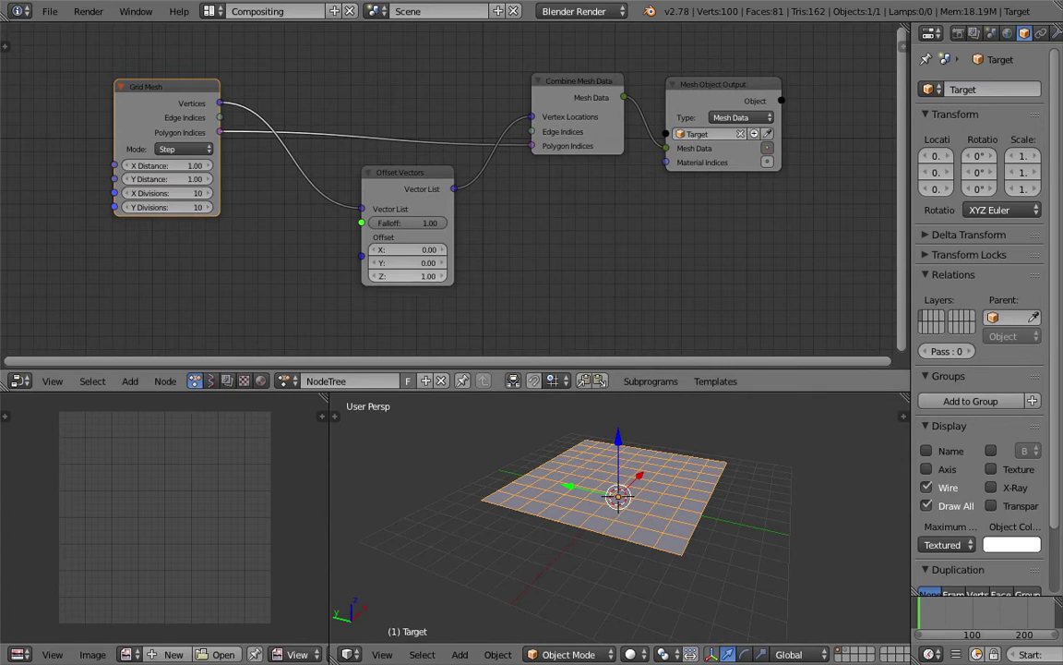
# Lower the Offset Vectors node's Z offset to 0.67 and check the grid from several angles
pyautogui.moveTo(406, 276)
pyautogui.mouseDown()
pyautogui.moveTo(350, 276)
pyautogui.moveTo(416, 276)
pyautogui.moveTo(391, 276)
pyautogui.mouseUp()
pyautogui.moveTo(667, 533); pyautogui.dragTo(776, 484, button='middle')
pyautogui.click(702, 437)
pyautogui.moveTo(702, 437); pyautogui.dragTo(609, 477, button='middle')
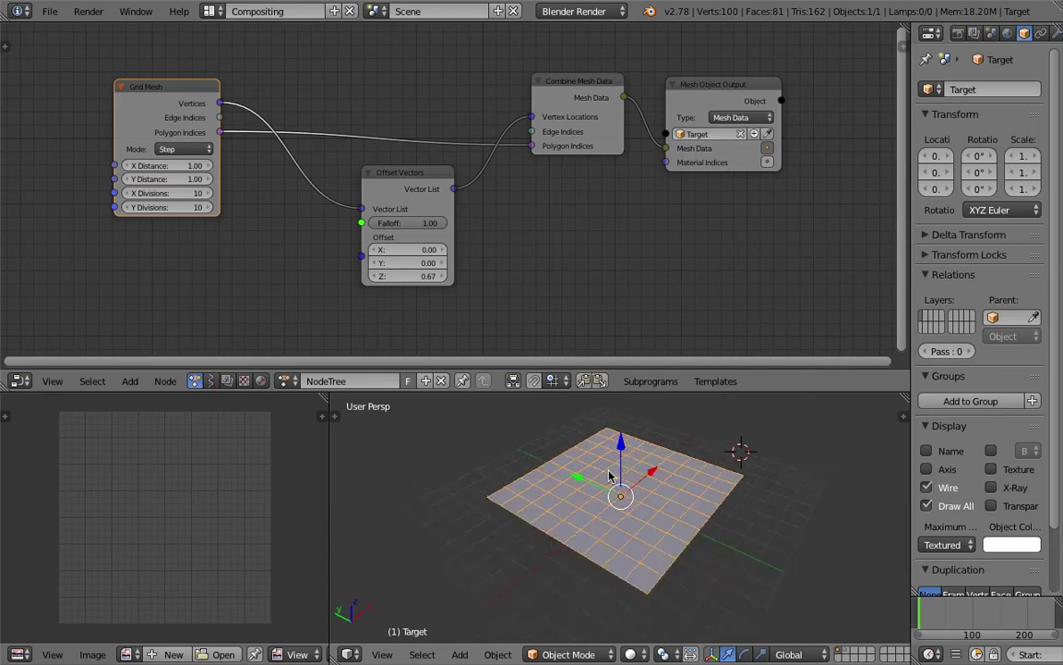
pyautogui.moveTo(671, 490); pyautogui.dragTo(674, 522, button='middle')
# Set the Offset Vectors node's Z offset to 0
pyautogui.moveTo(415, 276)
pyautogui.mouseDown()
pyautogui.moveTo(401, 276)
pyautogui.moveTo(414, 281)
pyautogui.mouseUp()
pyautogui.click(414, 278)
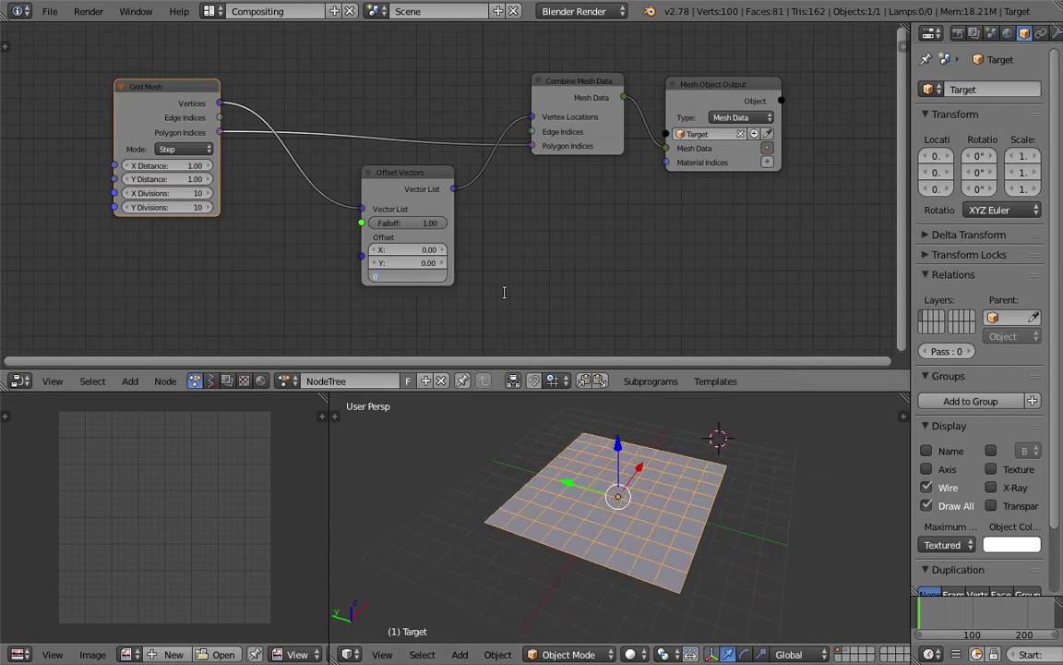
pyautogui.press('Return')
pyautogui.moveTo(624, 546); pyautogui.dragTo(598, 534, button='middle')
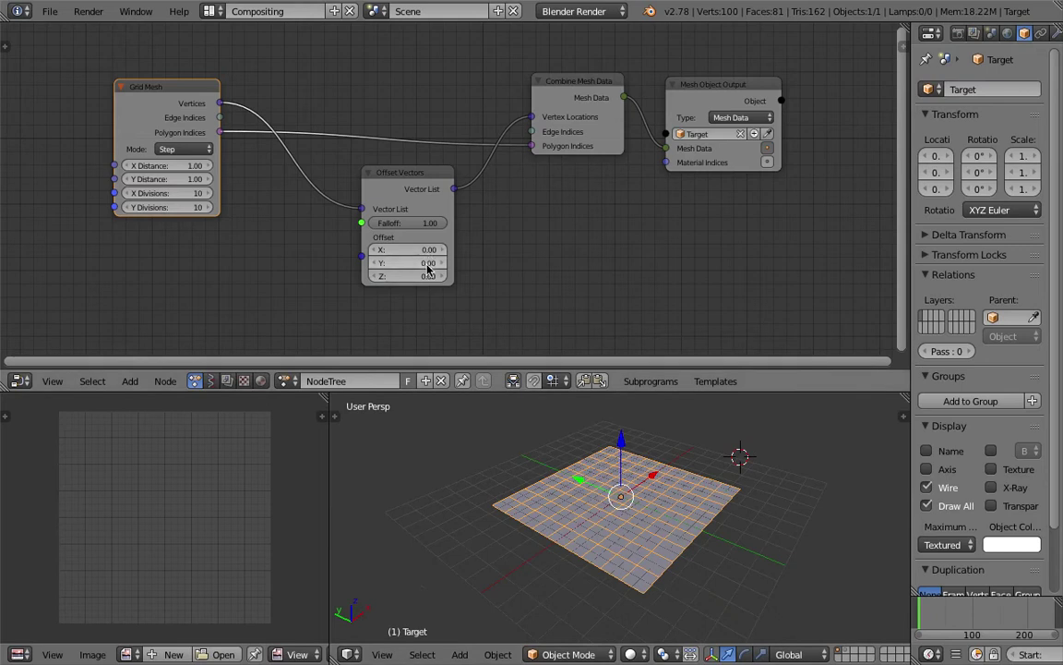
# Raise the Z offset of the Offset Vectors node to 1.20
pyautogui.moveTo(427, 276); pyautogui.dragTo(517, 276)
pyautogui.moveTo(583, 492); pyautogui.dragTo(642, 477, button='middle')
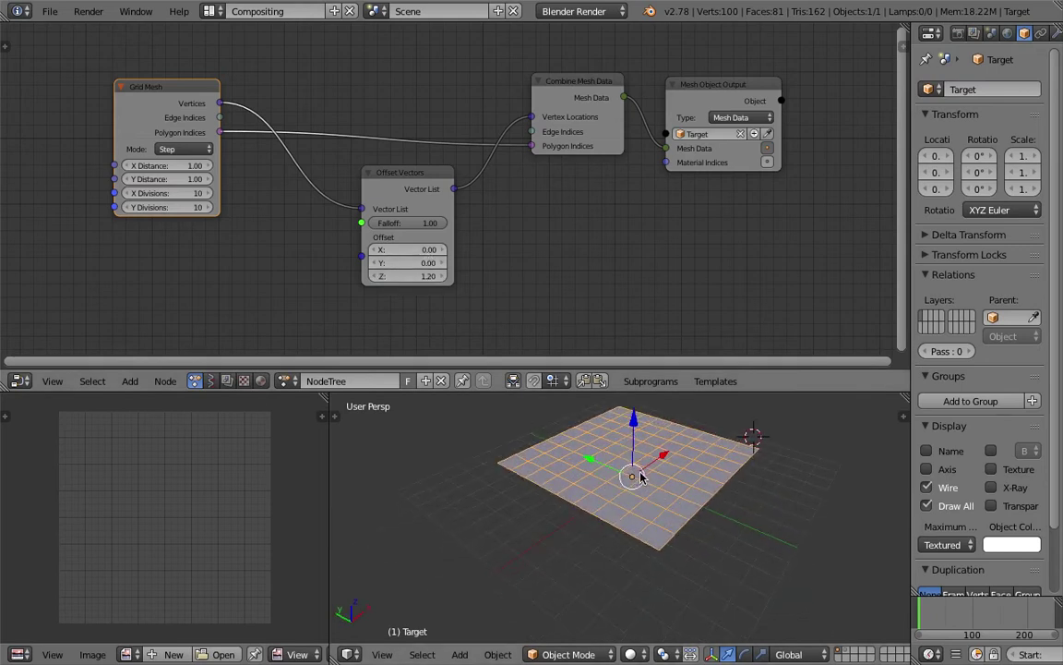
pyautogui.moveTo(665, 455); pyautogui.dragTo(665, 482, button='middle')
# Examine the Offset Vectors node's Vector List, Falloff and Offset input sockets up close
pyautogui.moveTo(326, 310); pyautogui.dragTo(366, 256, button='middle')
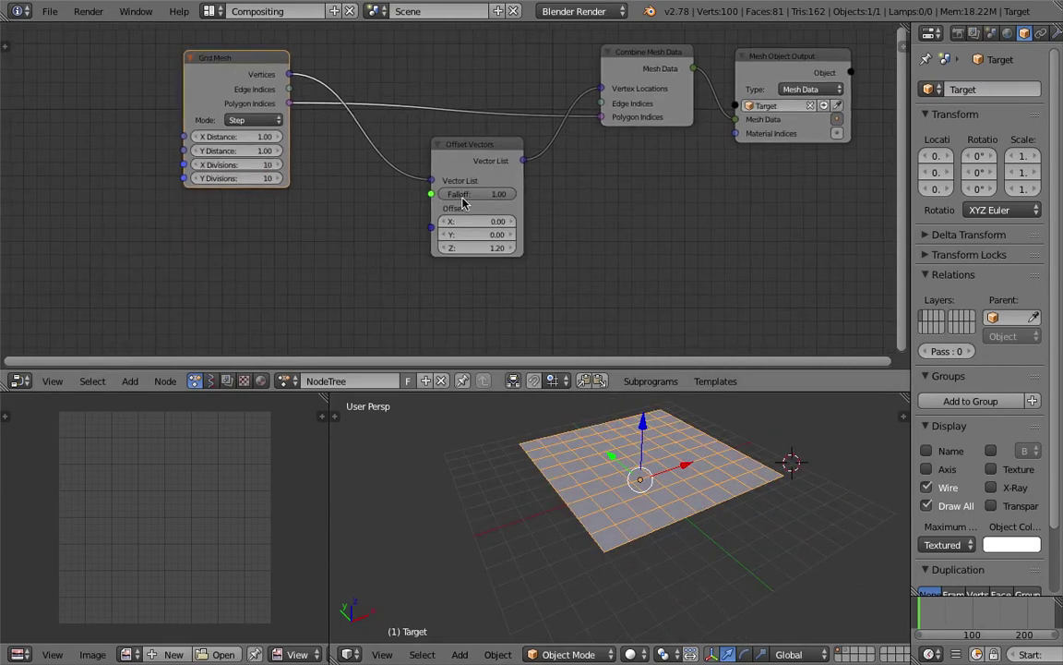
pyautogui.click(463, 154)
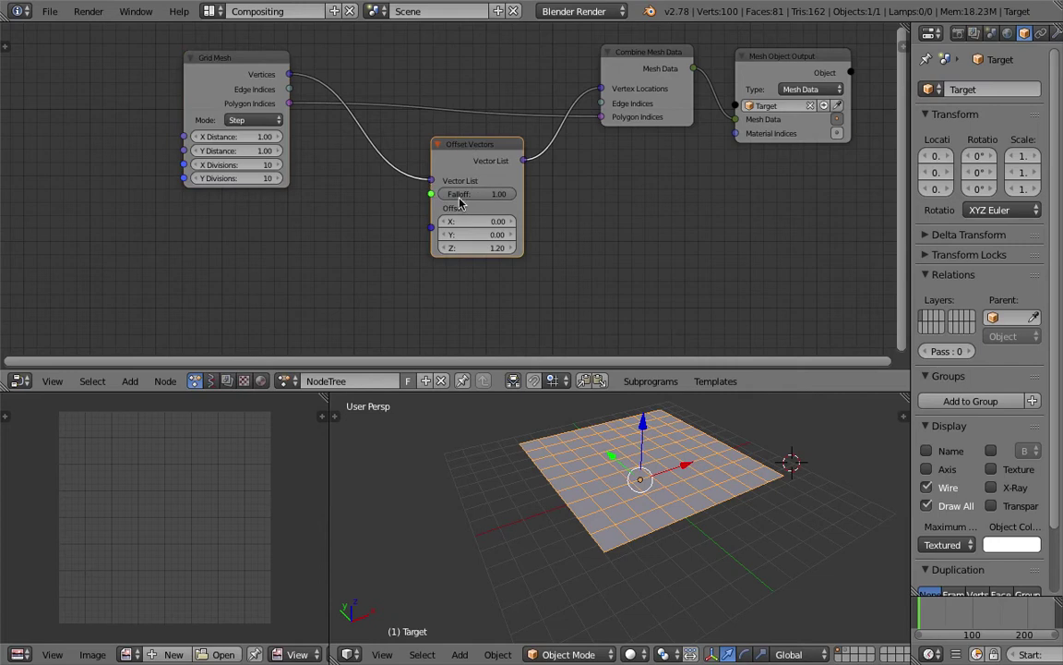
pyautogui.moveTo(360, 213); pyautogui.dragTo(361, 223, button='middle')
pyautogui.hotkey('ctrl', 's')
pyautogui.click(362, 222)
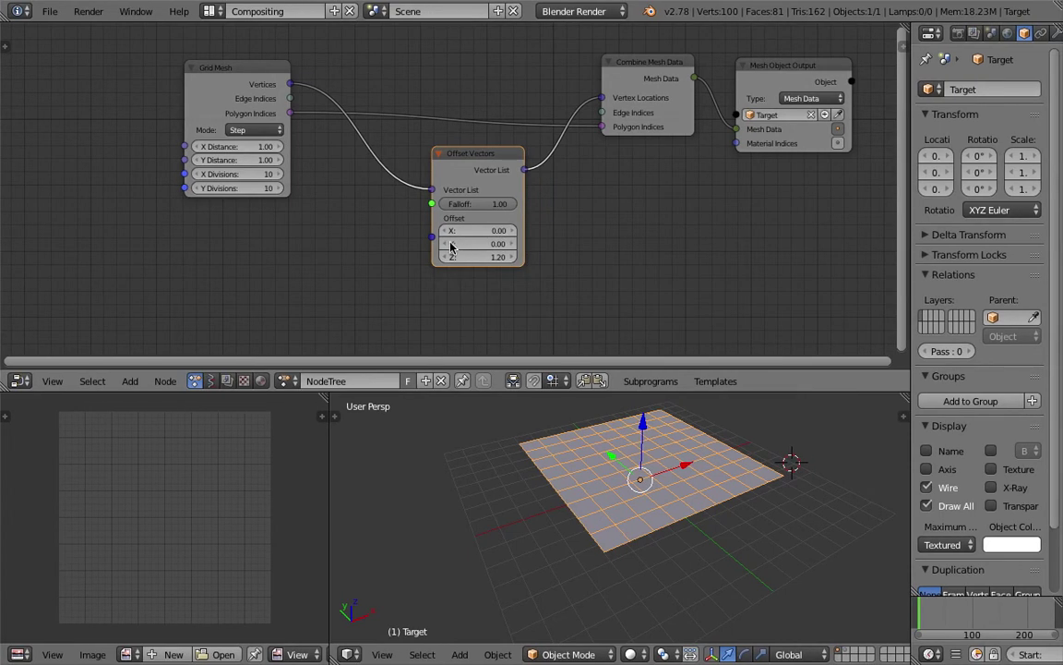
pyautogui.scroll(3, 454, 238)
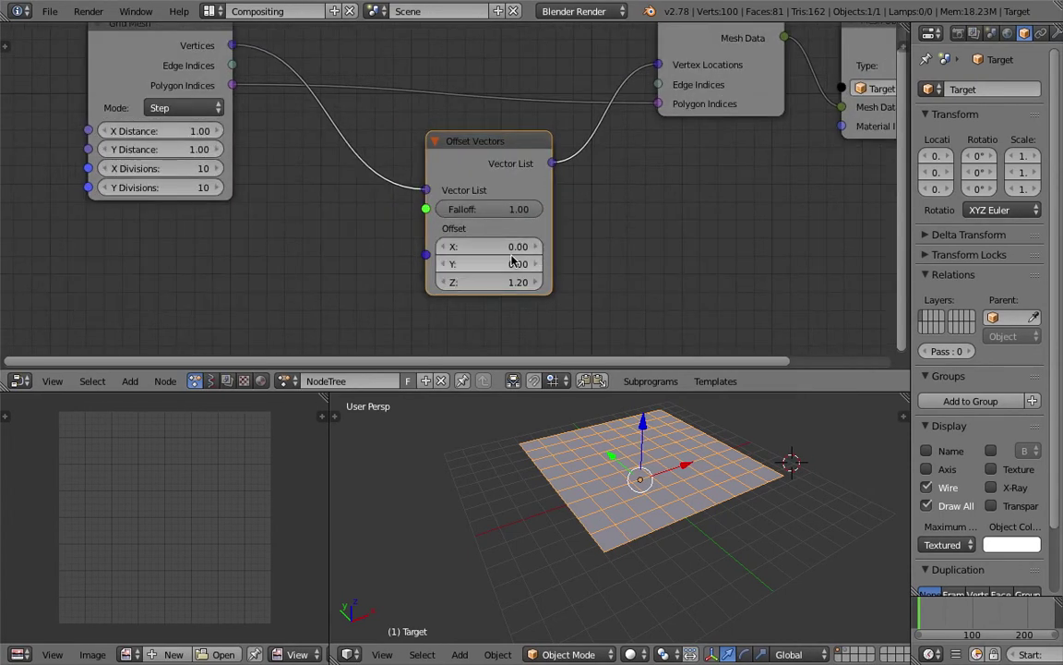
pyautogui.scroll(3, 478, 251)
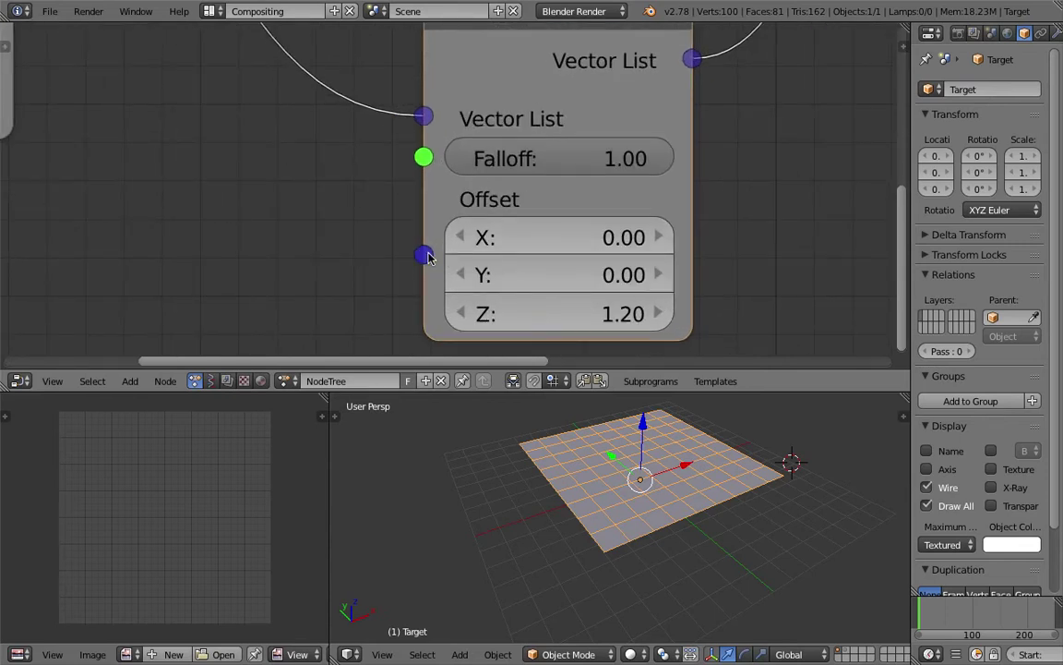
pyautogui.scroll(-5, 434, 262)
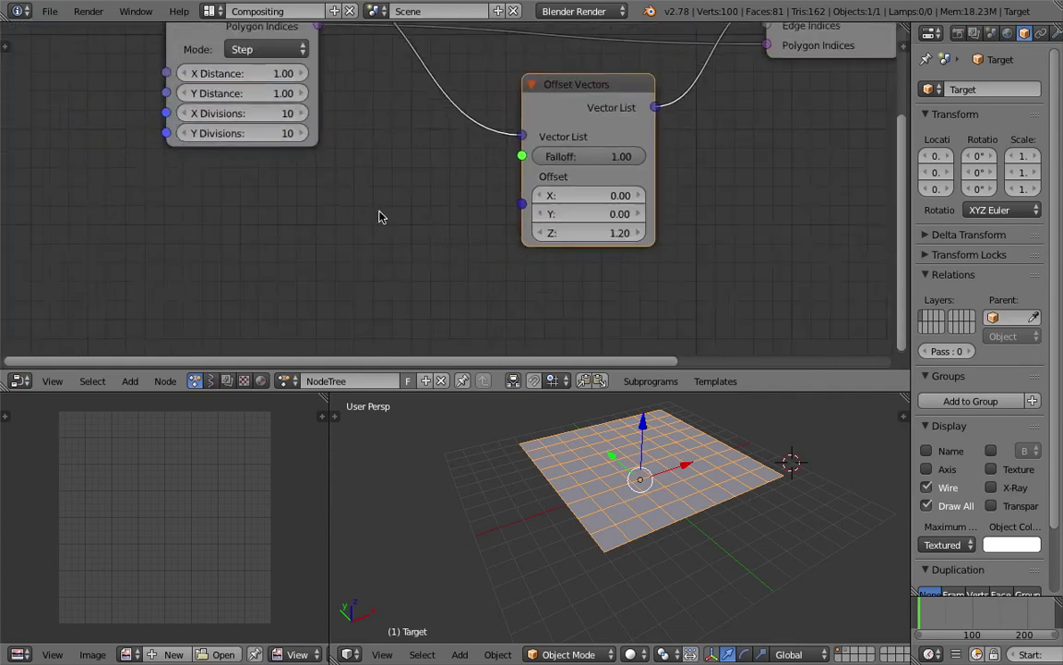
pyautogui.scroll(-3, 360, 196)
pyautogui.keyDown('shift'); pyautogui.scroll(1, 356, 180); pyautogui.keyUp('shift')
# Move the Grid Mesh node further away from the Offset Vectors node and compare the Offset and Vector List sockets
pyautogui.moveTo(298, 60); pyautogui.dragTo(212, 49)
pyautogui.scroll(5, 503, 239)
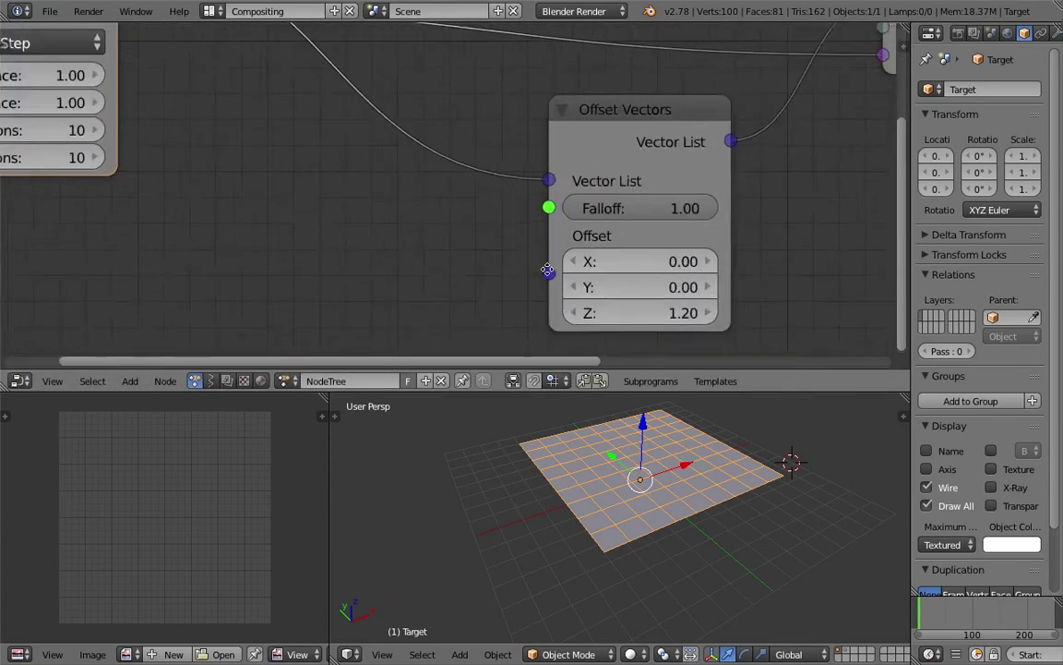
pyautogui.scroll(-4, 510, 268)
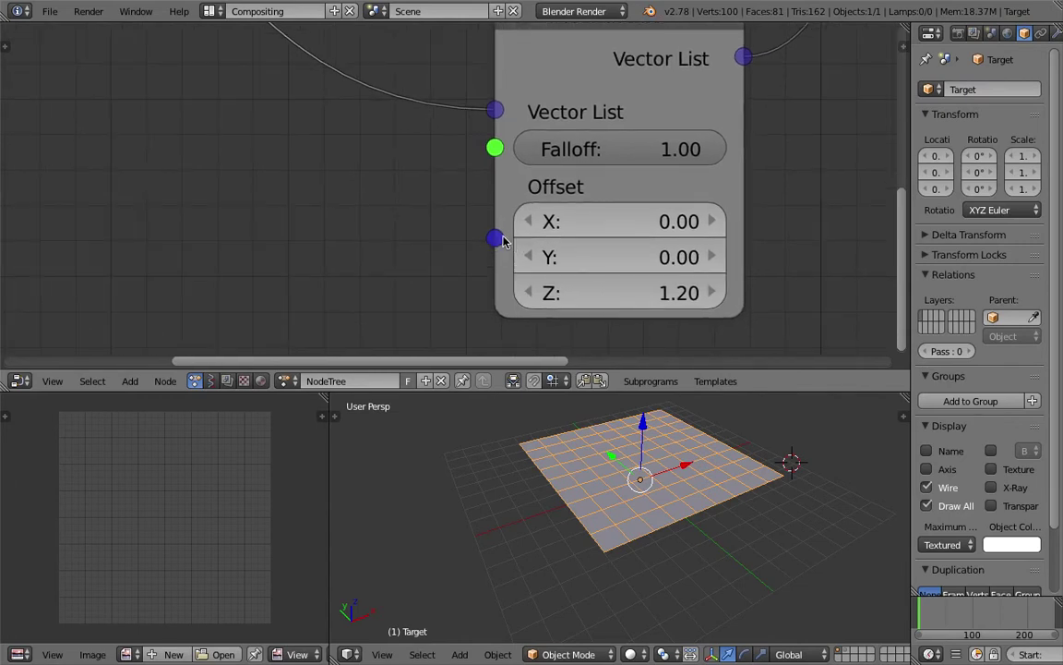
pyautogui.scroll(-3, 494, 226)
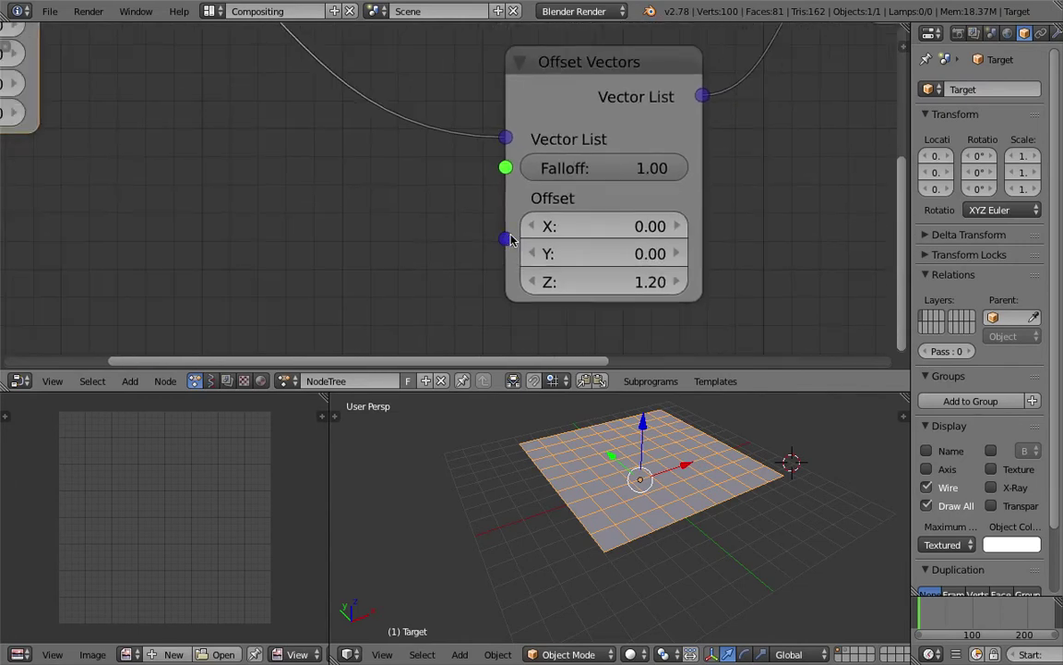
pyautogui.scroll(-3, 592, 152)
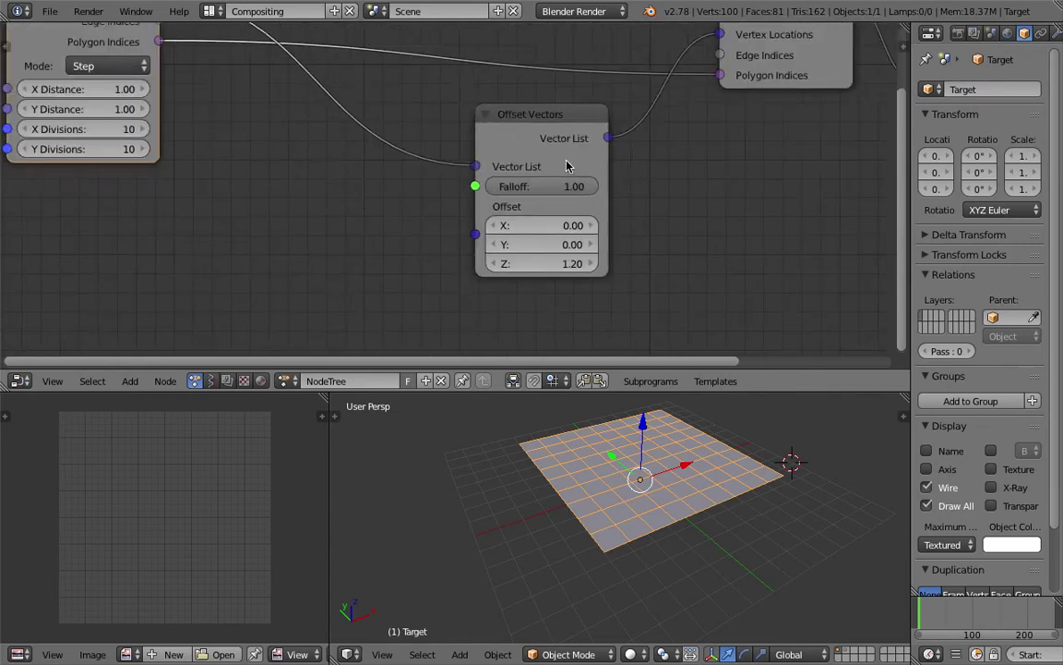
pyautogui.moveTo(411, 215); pyautogui.dragTo(465, 232, button='middle')
pyautogui.scroll(-1, 473, 200)
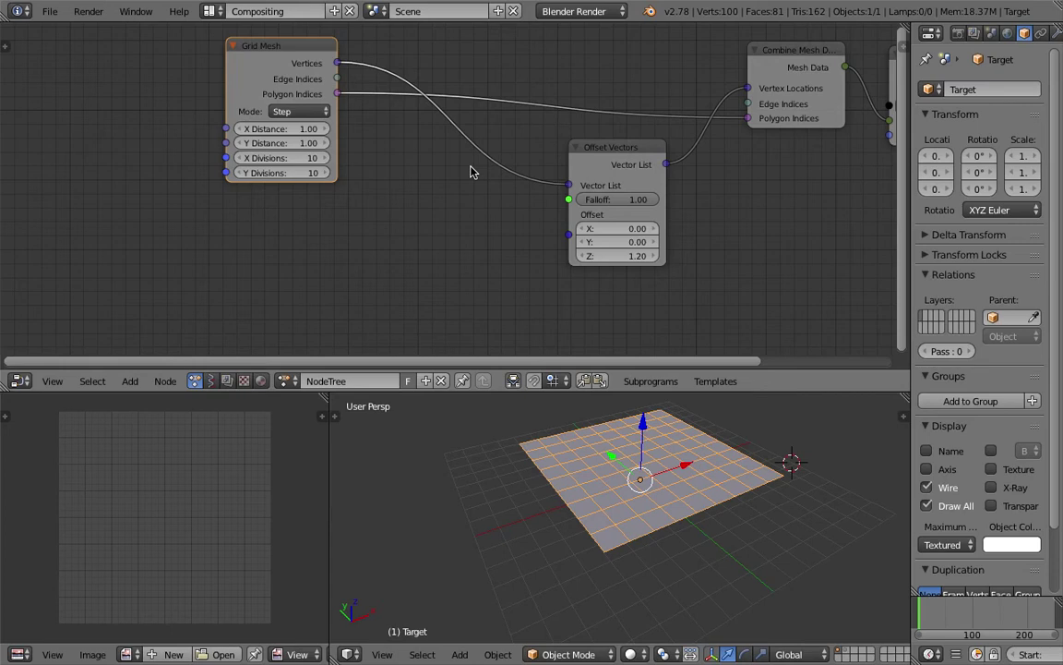
# Search the nodes for "random" and add a Random Vector node between Grid Mesh and Offset Vectors
pyautogui.hotkey('shift', 'a')
pyautogui.click(436, 192)
pyautogui.write('random')
pyautogui.press('Down')
pyautogui.press('Down')
pyautogui.press('Down')
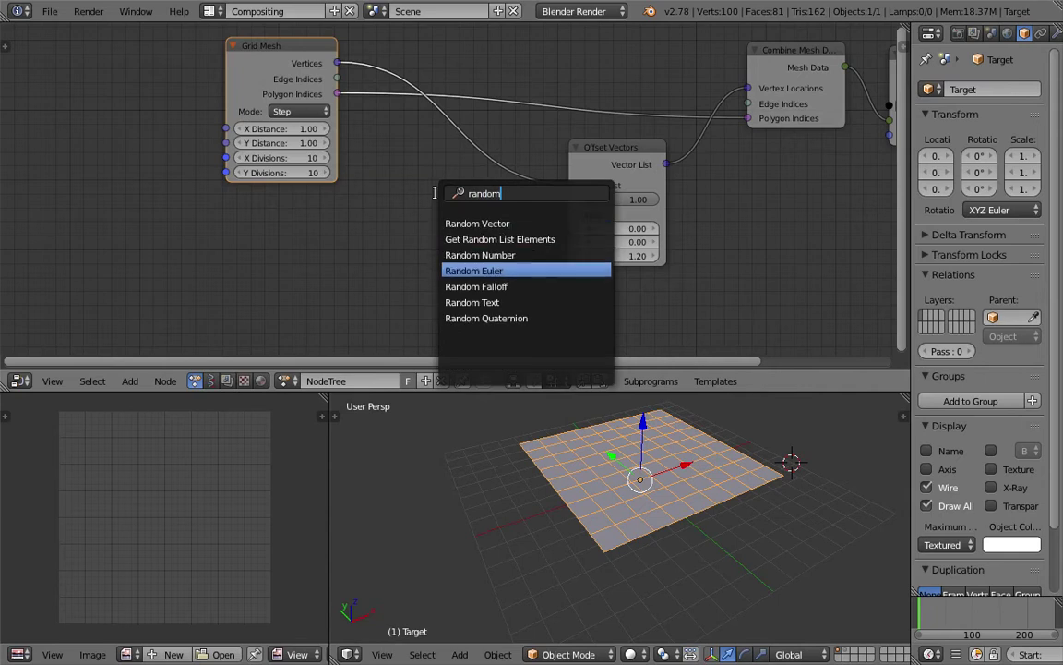
pyautogui.press('Up')
pyautogui.press('Up')
pyautogui.press('Up')
pyautogui.press('Return')
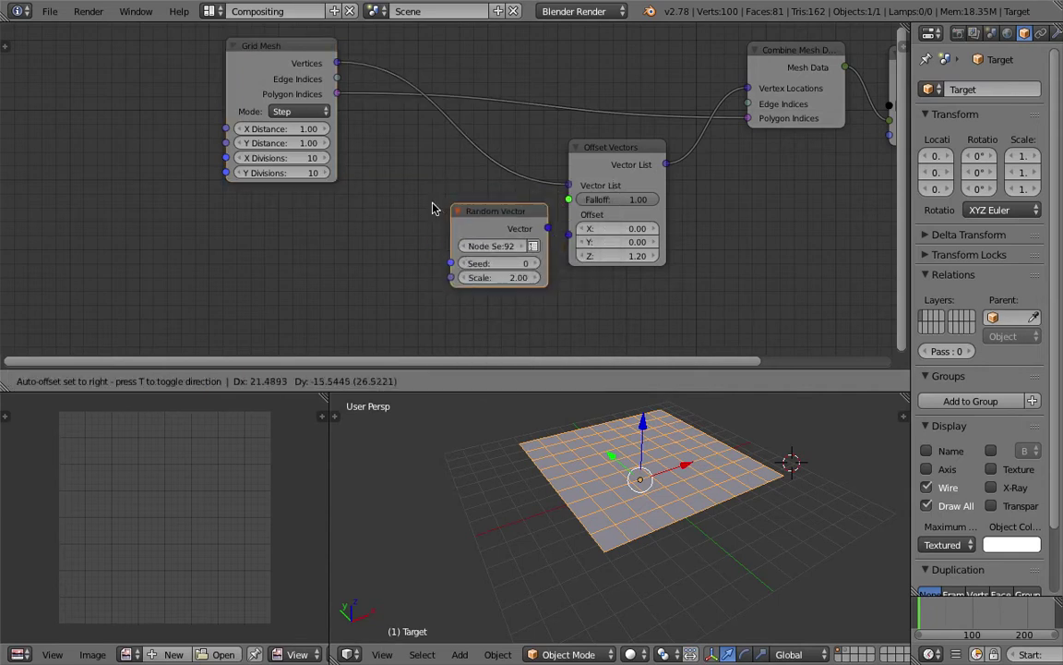
pyautogui.click(397, 208)
pyautogui.hotkey('ctrl', 's')
pyautogui.click(397, 207)
# Make the node editor taller and switch the Random Vector node to output a list of vectors
pyautogui.scroll(5, 466, 213)
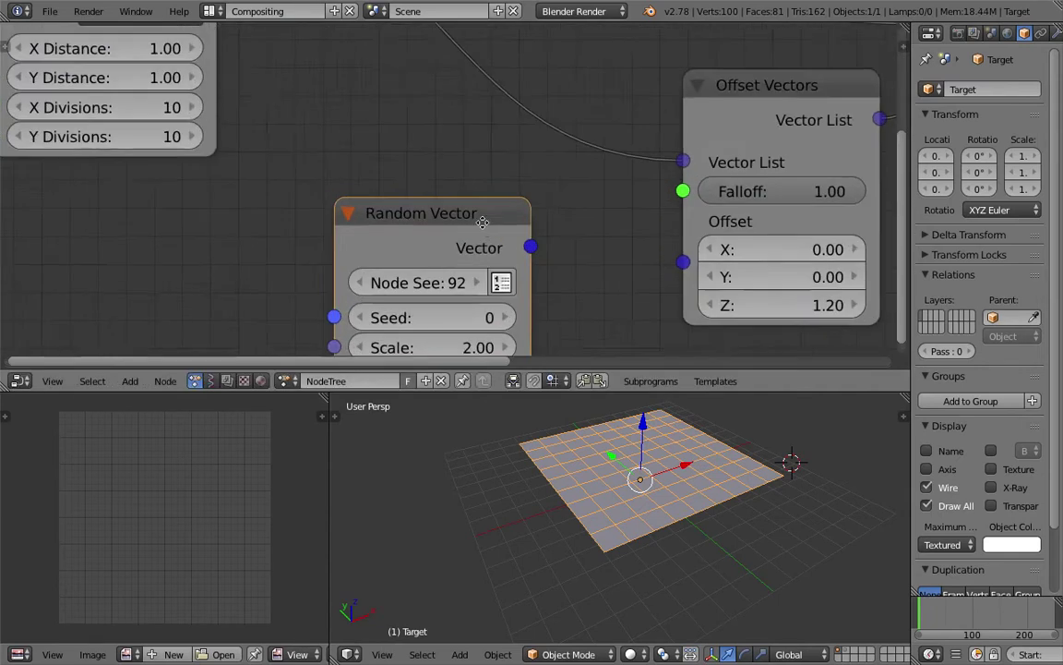
pyautogui.moveTo(527, 276); pyautogui.dragTo(506, 250, button='middle')
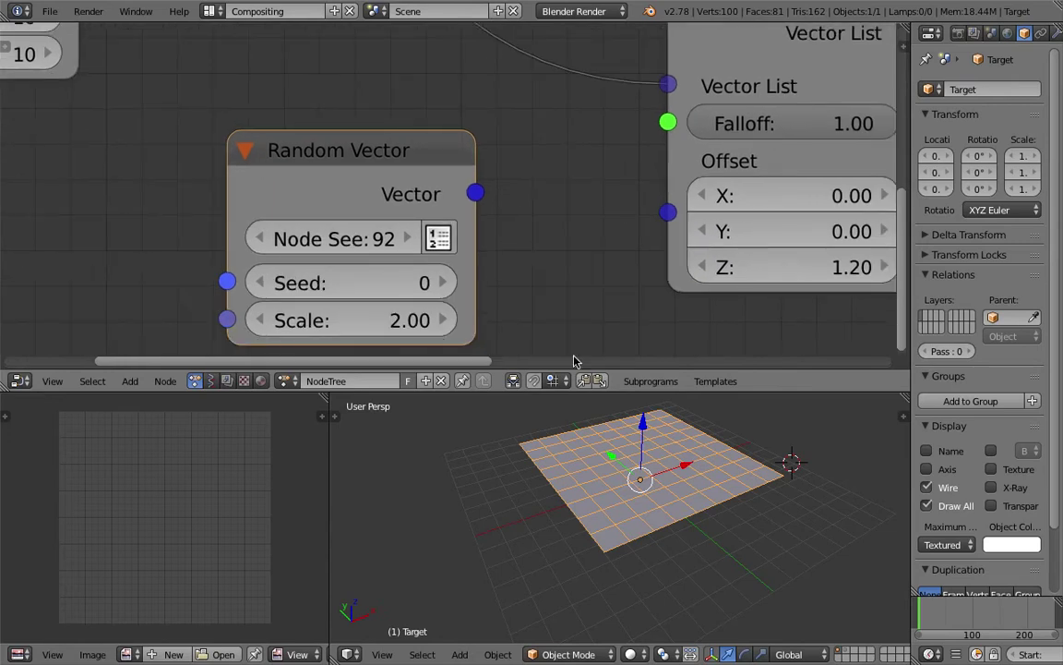
pyautogui.moveTo(574, 368); pyautogui.dragTo(573, 450)
pyautogui.scroll(-2, 498, 315)
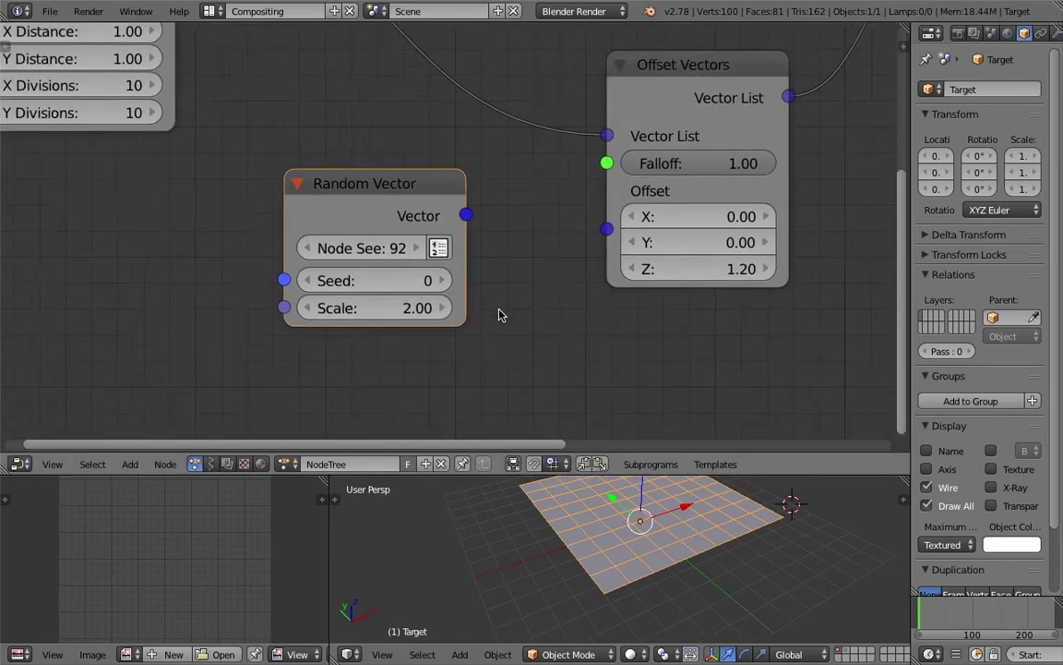
pyautogui.scroll(1, 471, 265)
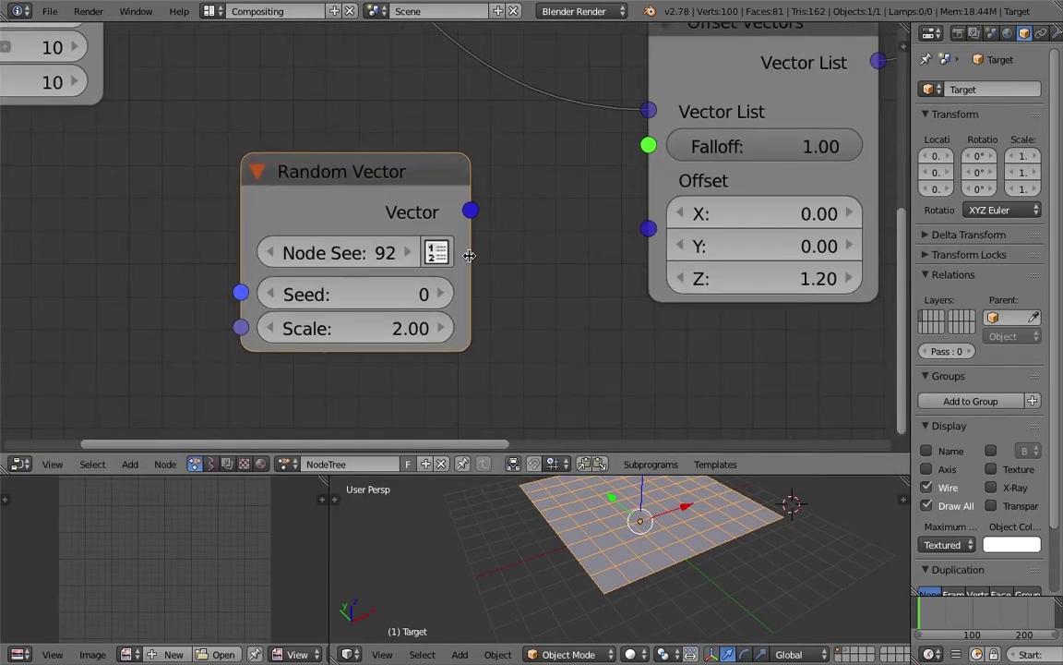
pyautogui.click(475, 255)
pyautogui.click(474, 254)
pyautogui.click(473, 254)
pyautogui.click(473, 254)
pyautogui.click(474, 254)
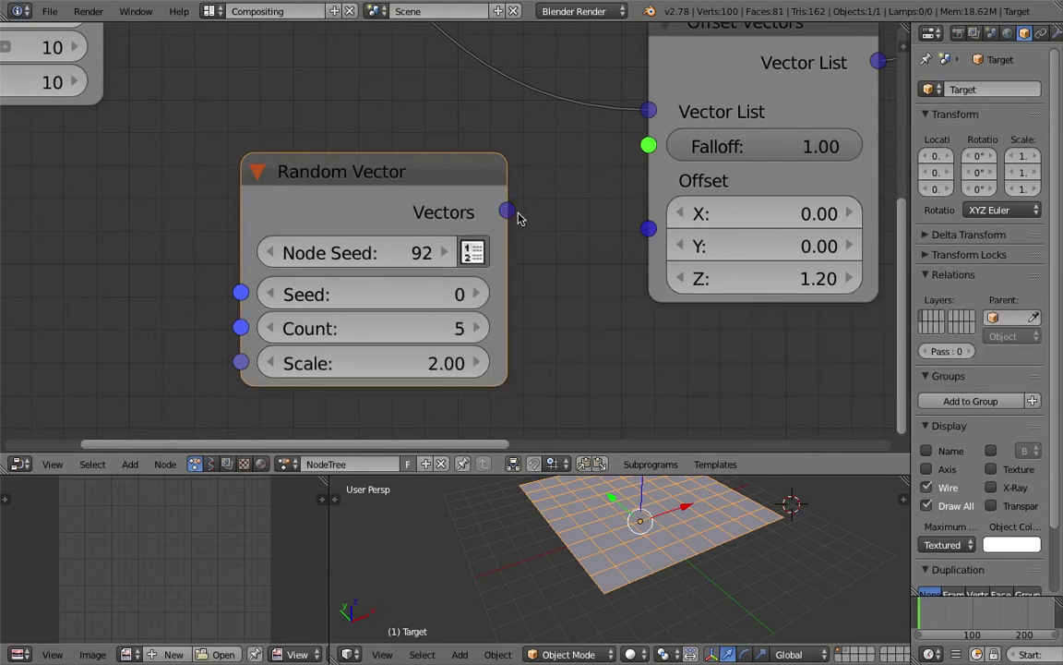
pyautogui.scroll(1, 525, 220)
pyautogui.scroll(-1, 501, 229)
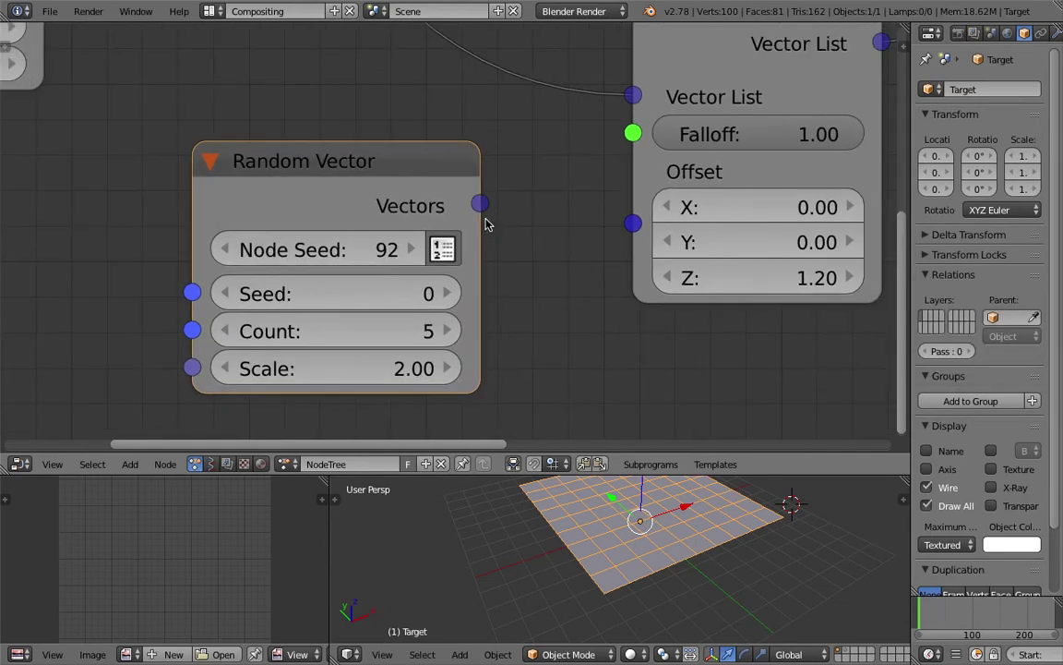
# Toggle the Random Vector node from list to single vector output and back to compare its sockets
pyautogui.moveTo(480, 207)
pyautogui.mouseDown()
pyautogui.moveTo(523, 207)
pyautogui.moveTo(491, 206)
pyautogui.moveTo(532, 190)
pyautogui.moveTo(496, 196)
pyautogui.mouseUp()
pyautogui.scroll(-1, 472, 191)
pyautogui.scroll(-2, 465, 192)
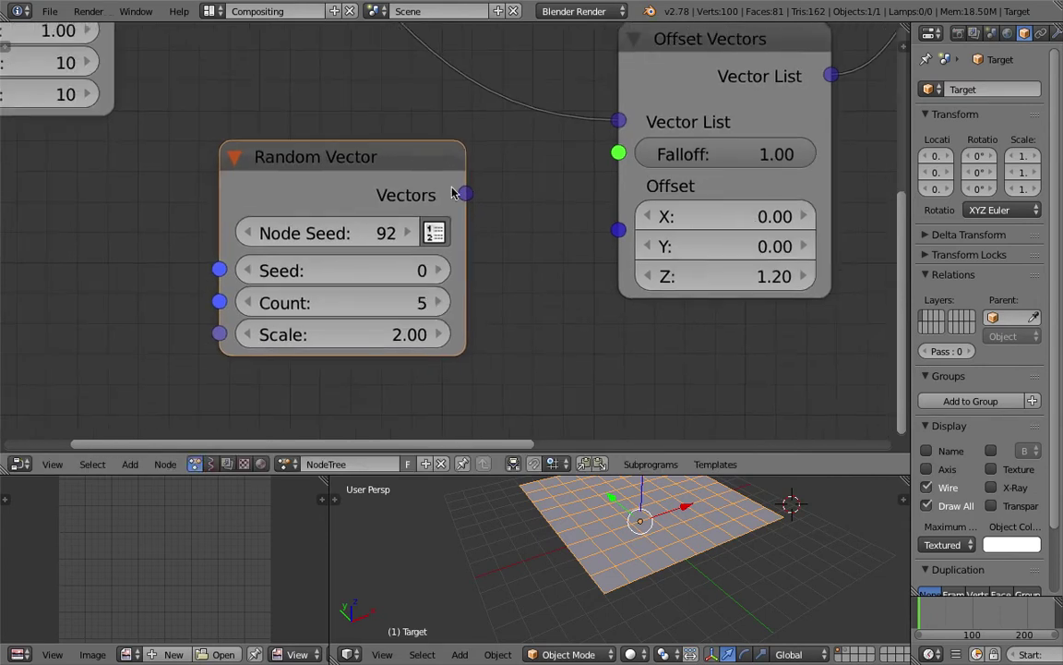
pyautogui.scroll(-2, 443, 235)
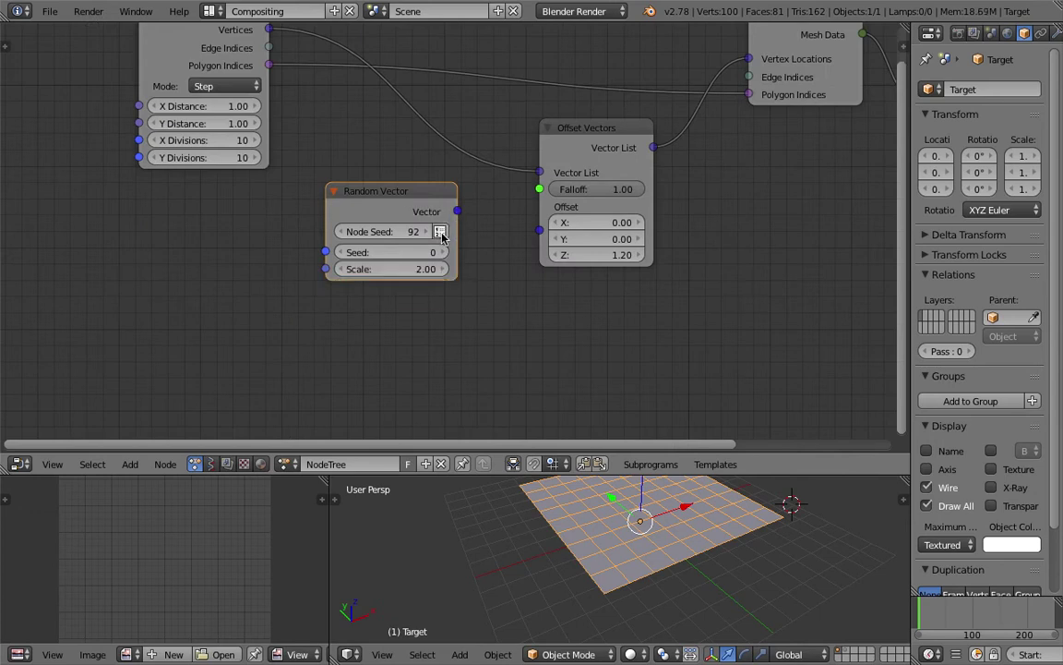
pyautogui.scroll(-2, 472, 235)
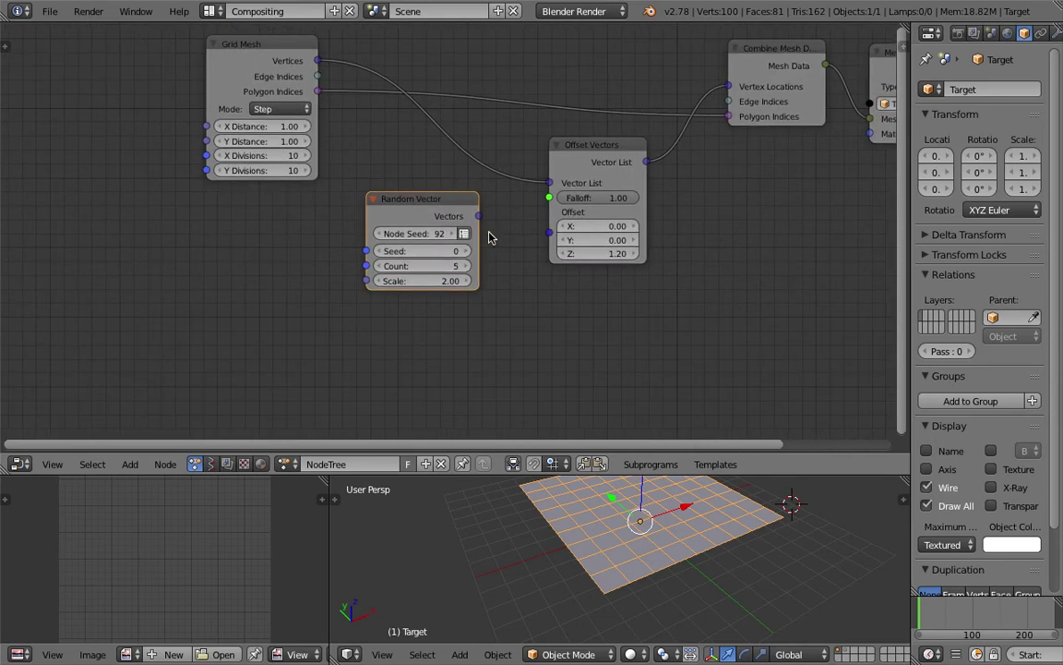
pyautogui.click(464, 233)
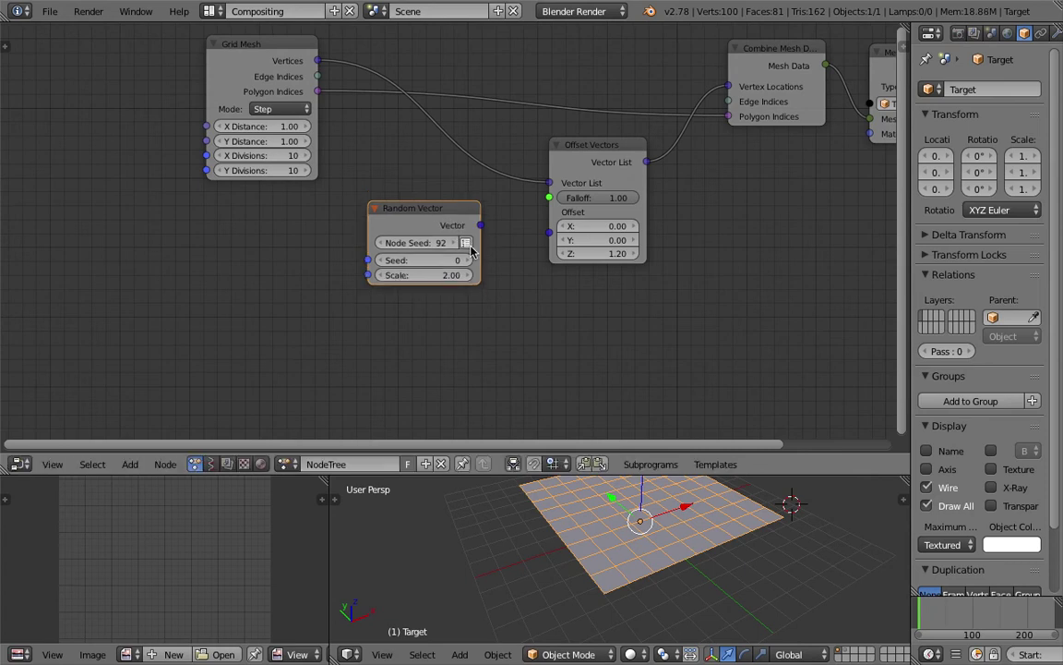
pyautogui.click(466, 244)
# Move the Grid Mesh node aside and feed its vertex count into Random Vector's Count through a Get List Length node
pyautogui.moveTo(238, 43); pyautogui.dragTo(154, 43)
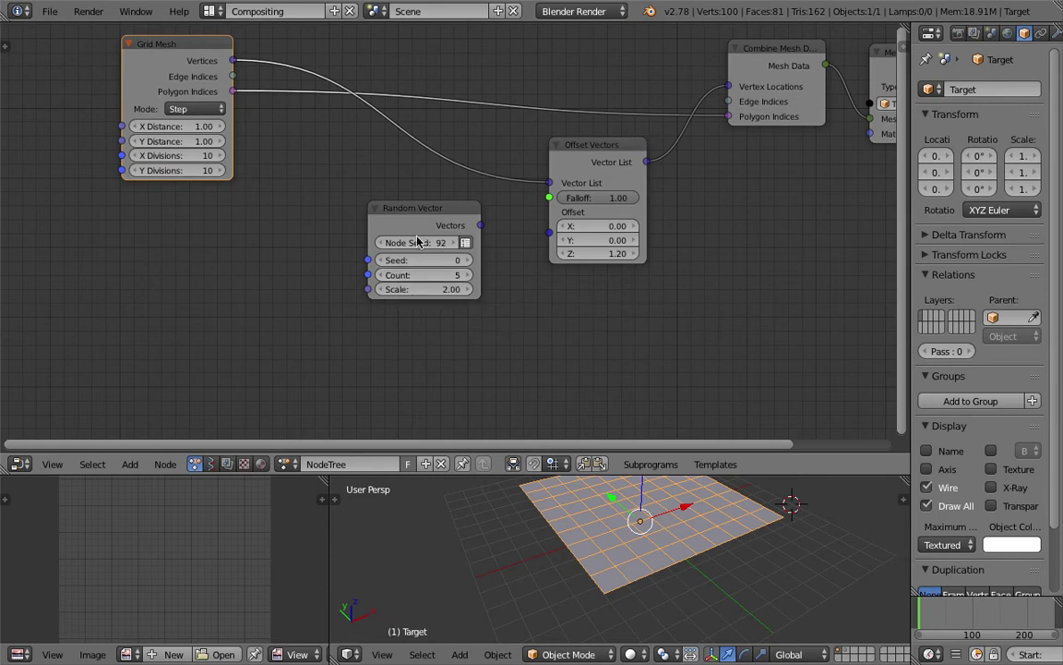
pyautogui.moveTo(574, 482); pyautogui.dragTo(645, 544, button='middle')
pyautogui.moveTo(652, 503)
pyautogui.mouseDown(button='middle')
pyautogui.moveTo(637, 511)
pyautogui.moveTo(644, 496)
pyautogui.mouseUp(button='middle')
pyautogui.moveTo(710, 552); pyautogui.dragTo(552, 482, button='middle')
pyautogui.moveTo(234, 71); pyautogui.dragTo(370, 277)
pyautogui.moveTo(307, 133); pyautogui.dragTo(307, 169)
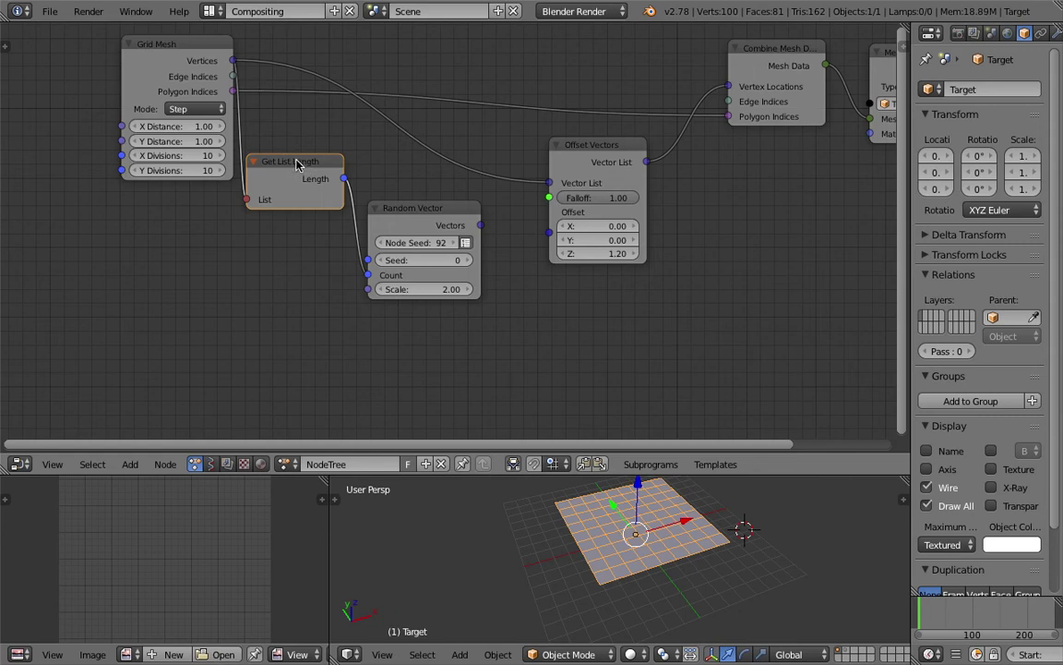
pyautogui.click(416, 220)
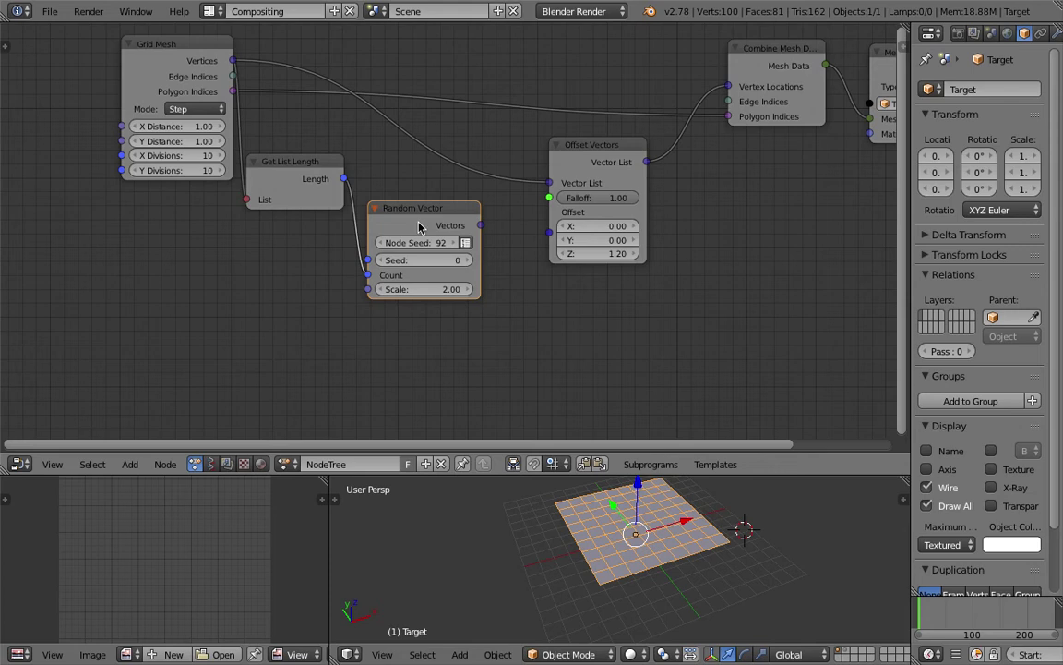
# Connect Random Vector's Vectors to the Offset input of Offset Vectors and set the random Scale to 0.68
pyautogui.moveTo(480, 226); pyautogui.dragTo(549, 232)
pyautogui.moveTo(704, 550); pyautogui.dragTo(598, 475, button='middle')
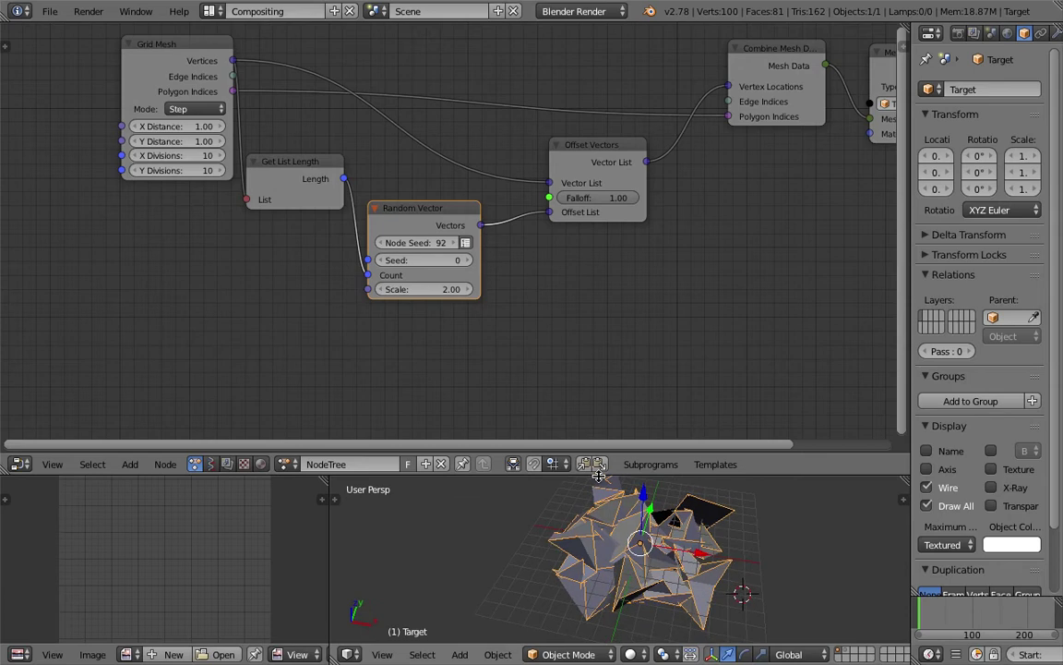
pyautogui.moveTo(598, 475); pyautogui.dragTo(598, 386)
pyautogui.moveTo(434, 243); pyautogui.dragTo(384, 244)
pyautogui.moveTo(660, 497); pyautogui.dragTo(600, 477, button='middle')
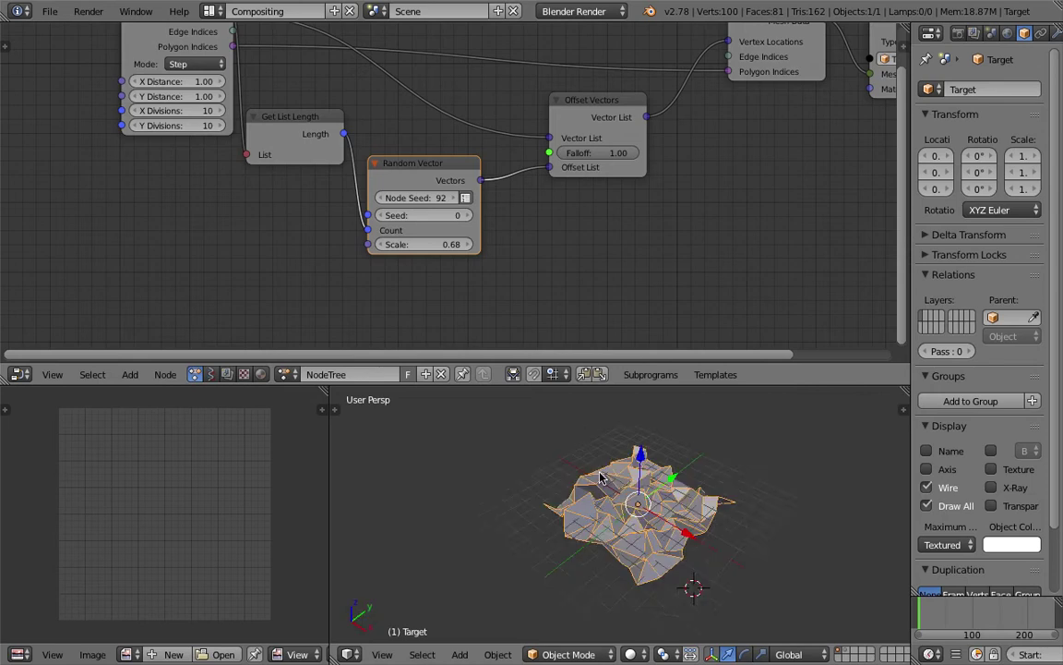
pyautogui.scroll(2, 600, 477)
pyautogui.moveTo(681, 529); pyautogui.dragTo(651, 508, button='middle')
# Try Seed 88 on the Random Vector node, save the file, and set the Seed to 112
pyautogui.moveTo(437, 216); pyautogui.dragTo(583, 215)
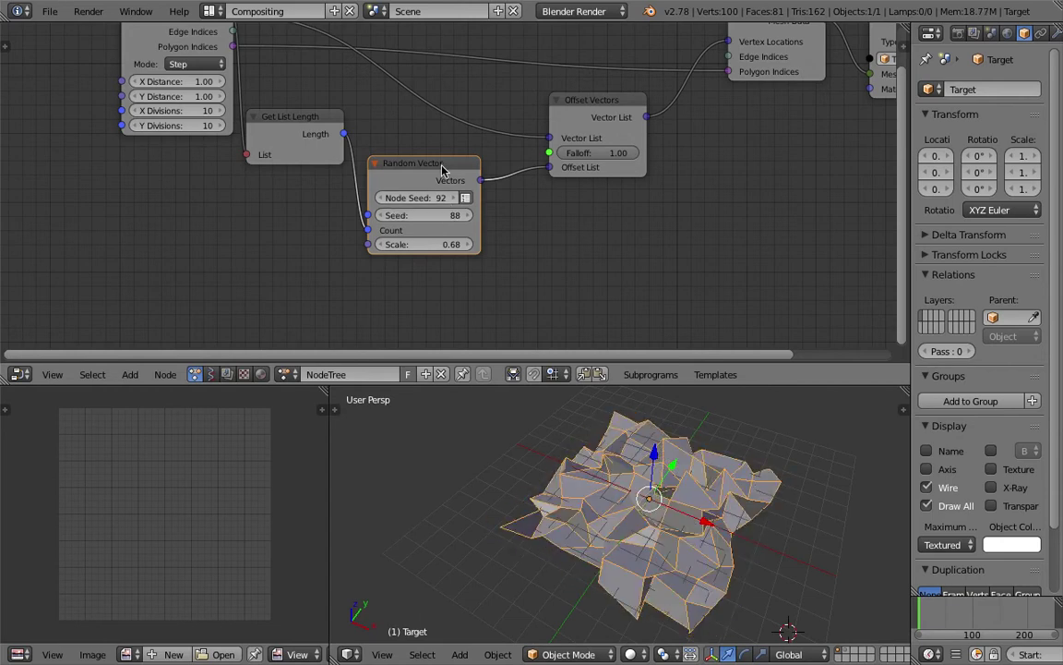
pyautogui.hotkey('ctrl', 's')
pyautogui.click(442, 166)
pyautogui.scroll(-2, 442, 175)
pyautogui.click(220, 100)
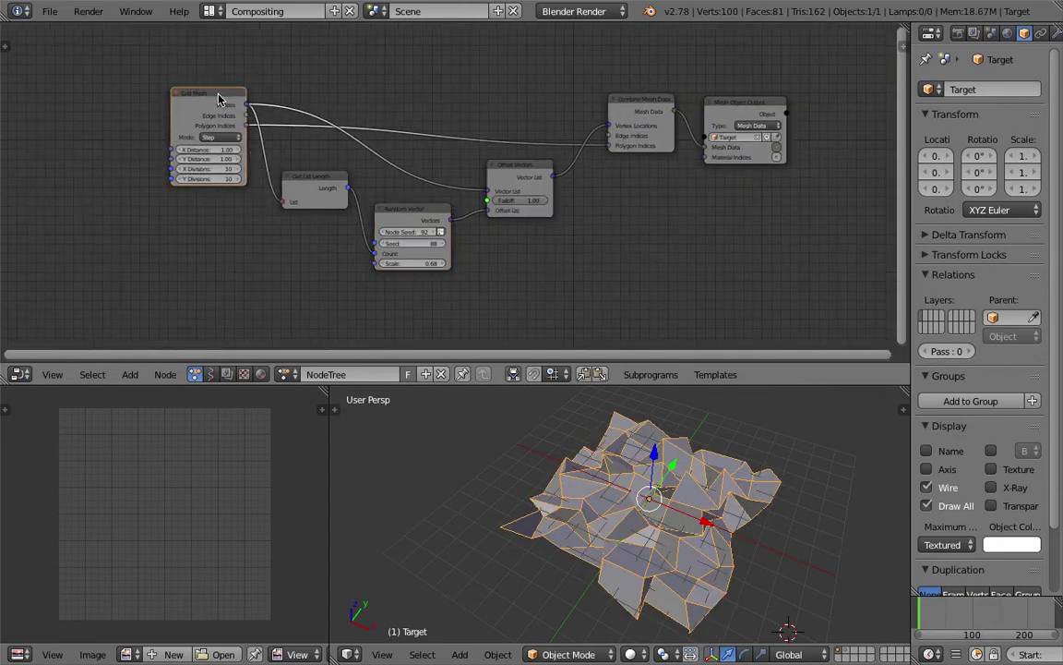
pyautogui.scroll(1, 361, 195)
pyautogui.moveTo(416, 247); pyautogui.dragTo(460, 247)
pyautogui.moveTo(611, 463); pyautogui.dragTo(650, 472, button='middle')
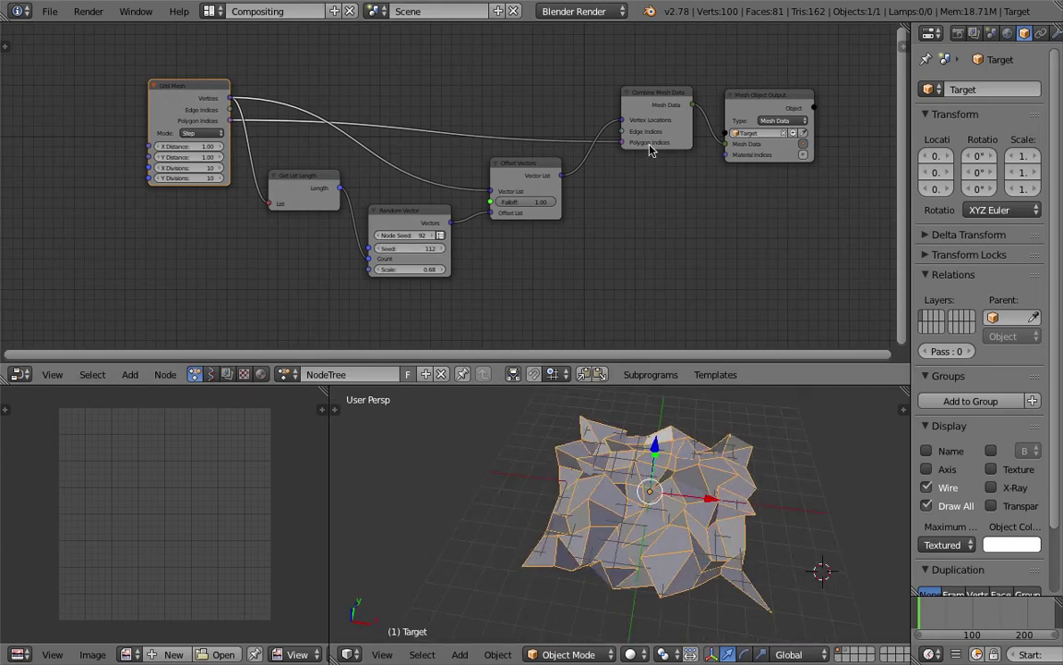
# Spread the node tree out by moving the Mesh Object Output and Grid Mesh nodes further apart
pyautogui.moveTo(741, 104); pyautogui.dragTo(745, 94)
pyautogui.click(677, 98)
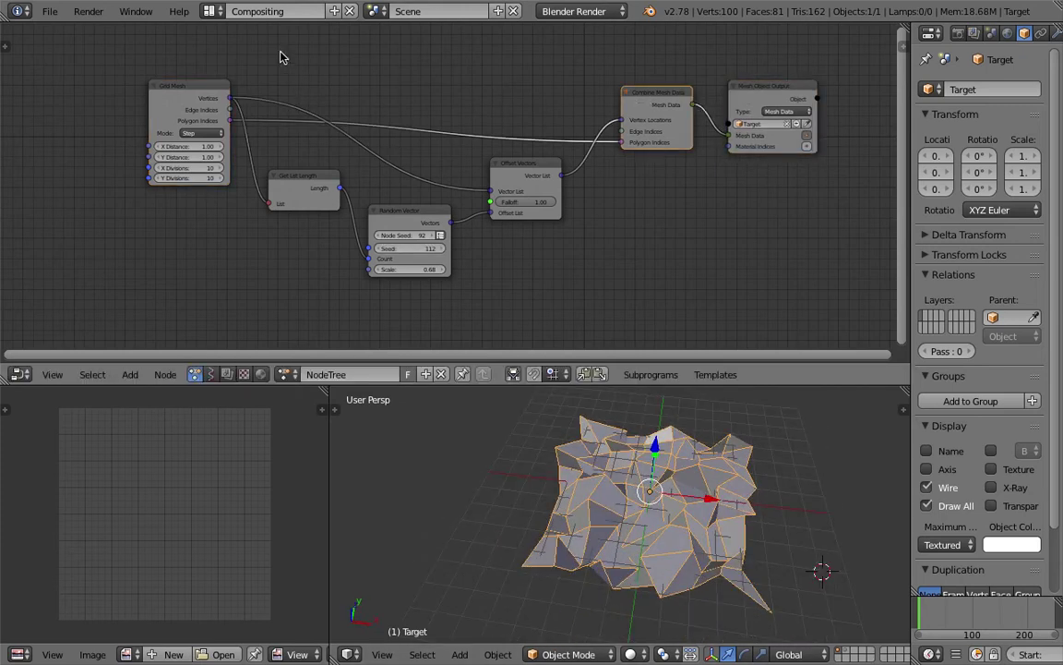
pyautogui.moveTo(714, 196); pyautogui.dragTo(636, 193, button='middle')
pyautogui.scroll(1, 675, 207)
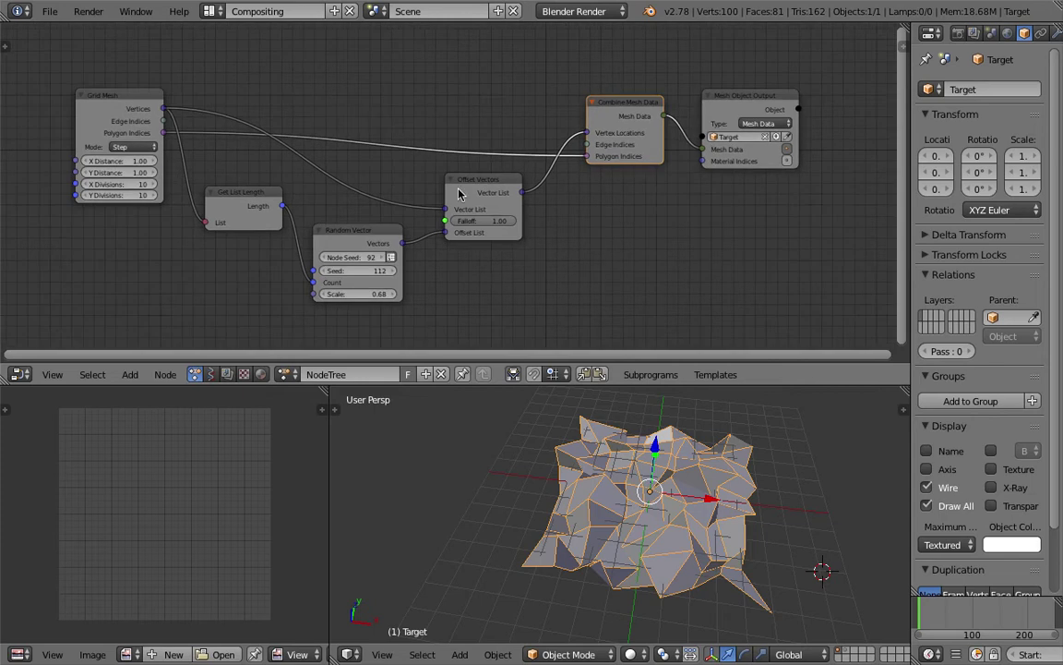
pyautogui.moveTo(117, 100); pyautogui.dragTo(93, 102)
pyautogui.click(739, 100)
pyautogui.moveTo(765, 424); pyautogui.dragTo(617, 434, button='middle')
pyautogui.scroll(-1, 722, 463)
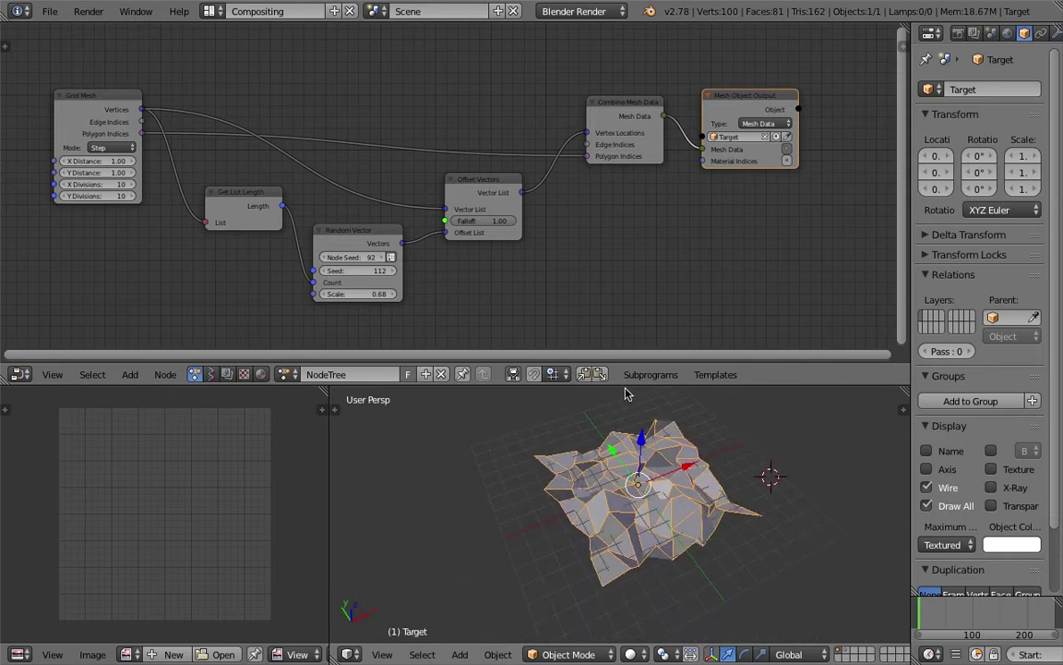
# Give the 3D view more height, save the file, and space out the Offset Vectors, Combine Mesh Data and Mesh Object Output nodes
pyautogui.moveTo(629, 386); pyautogui.dragTo(624, 343)
pyautogui.moveTo(488, 161); pyautogui.dragTo(501, 165)
pyautogui.hotkey('ctrl', 's')
pyautogui.click(502, 169)
pyautogui.moveTo(628, 84); pyautogui.dragTo(651, 69)
pyautogui.moveTo(756, 77); pyautogui.dragTo(797, 78)
pyautogui.moveTo(676, 498); pyautogui.dragTo(597, 448, button='middle')
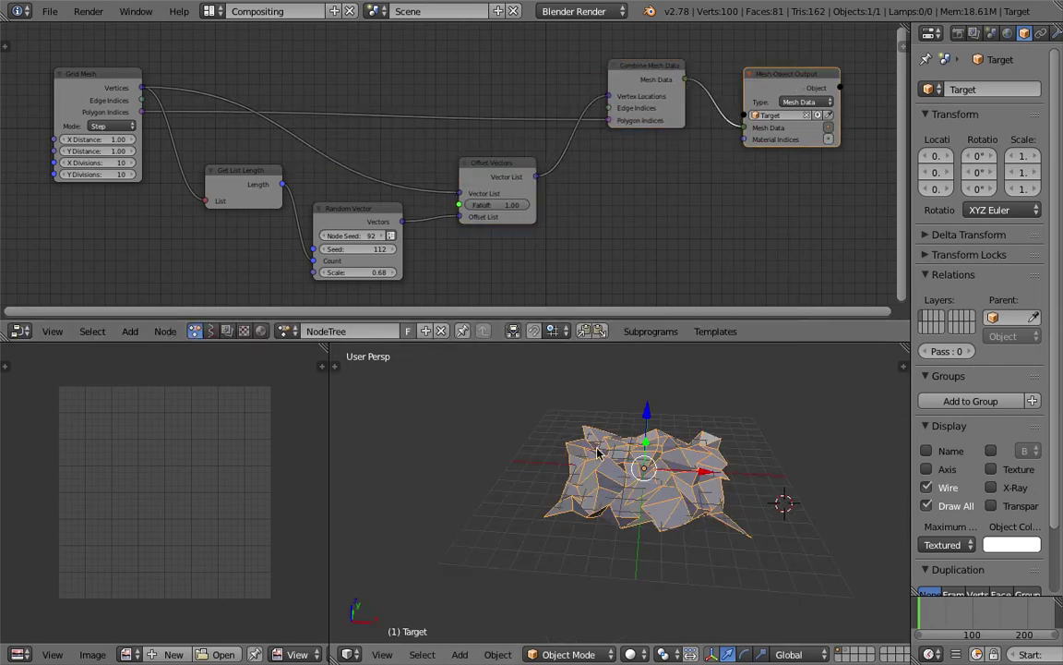
pyautogui.moveTo(640, 506); pyautogui.dragTo(609, 474, button='middle')
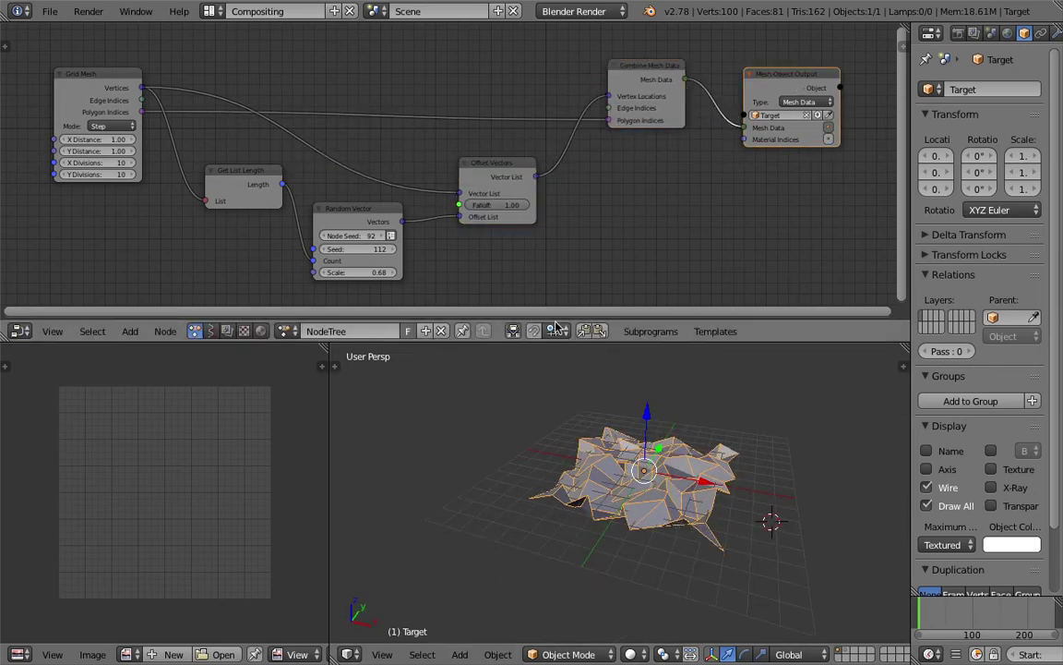
# Collapse the Get List Length node beside Grid Mesh and widen the gap between Random Vector and Offset Vectors
pyautogui.moveTo(494, 177); pyautogui.dragTo(548, 158)
pyautogui.moveTo(346, 215); pyautogui.dragTo(332, 214)
pyautogui.moveTo(242, 175); pyautogui.dragTo(191, 156)
pyautogui.moveTo(322, 210); pyautogui.dragTo(283, 180)
pyautogui.click(162, 153)
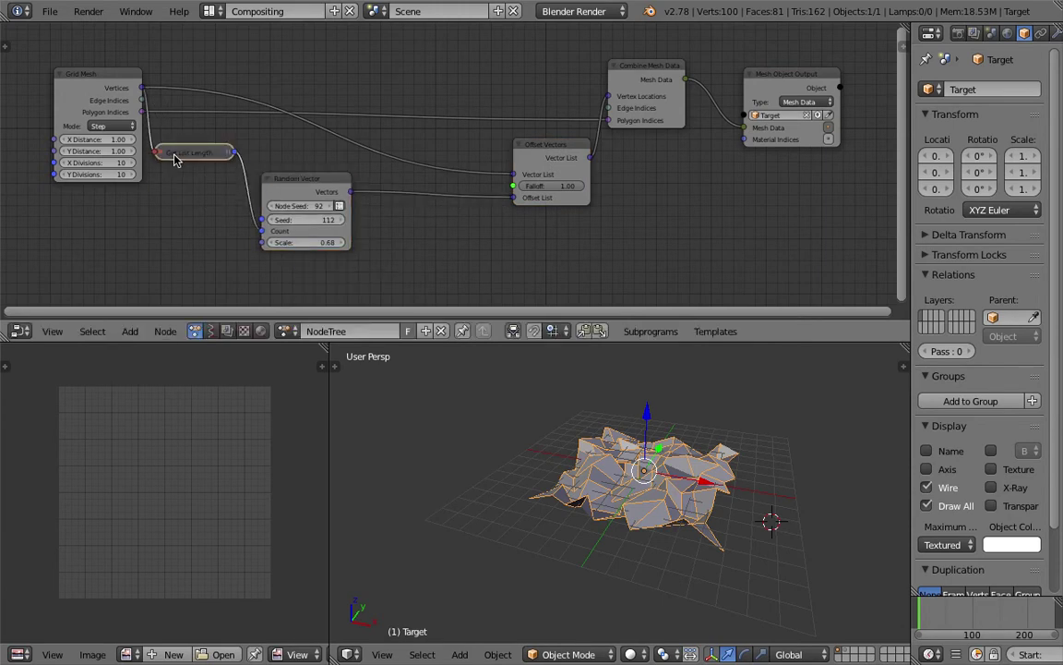
pyautogui.moveTo(173, 157); pyautogui.dragTo(172, 144)
pyautogui.moveTo(278, 182); pyautogui.dragTo(257, 168)
pyautogui.scroll(1, 358, 200)
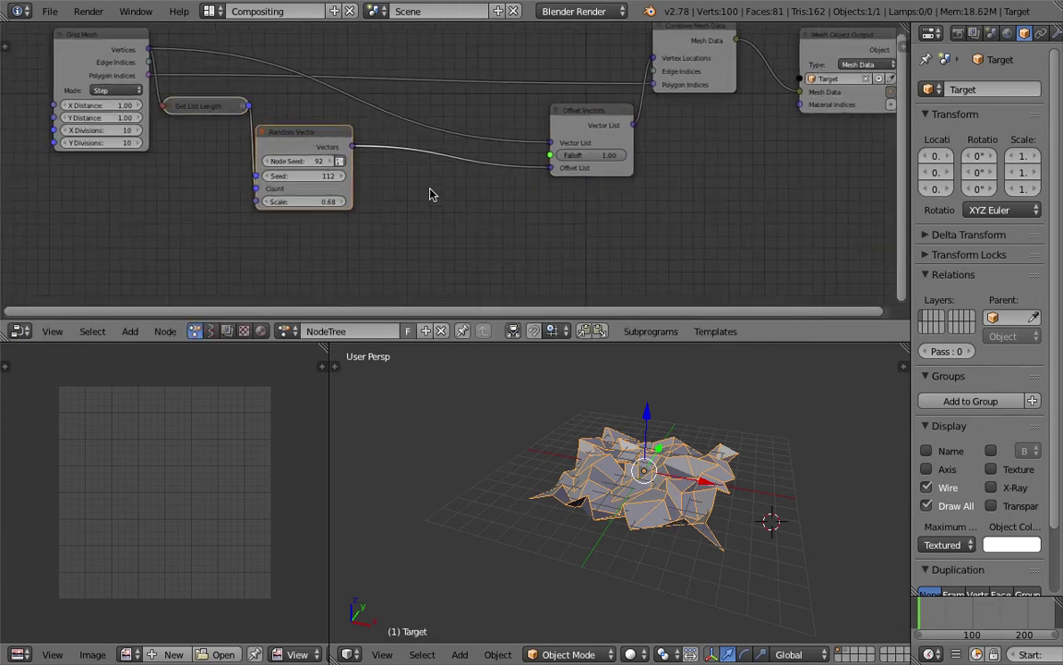
# Add a Separate Vector node below Random Vector and feed it the random Vectors list
pyautogui.hotkey('shift', 'a')
pyautogui.click(424, 187)
pyautogui.write('sepa')
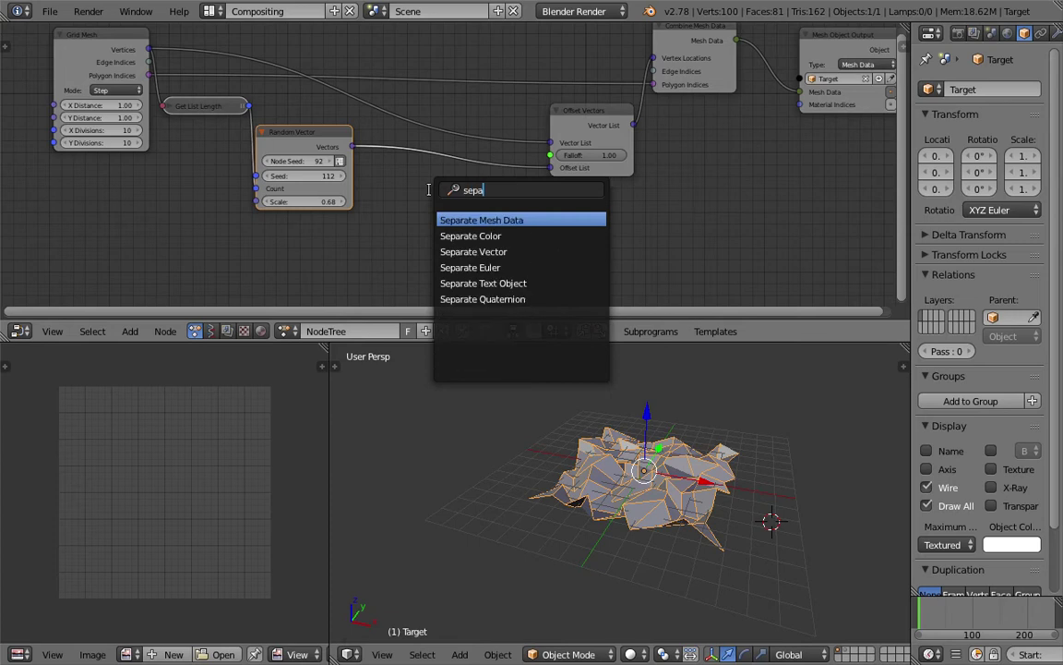
pyautogui.press('Down')
pyautogui.press('Down')
pyautogui.press('Return')
pyautogui.click(379, 187)
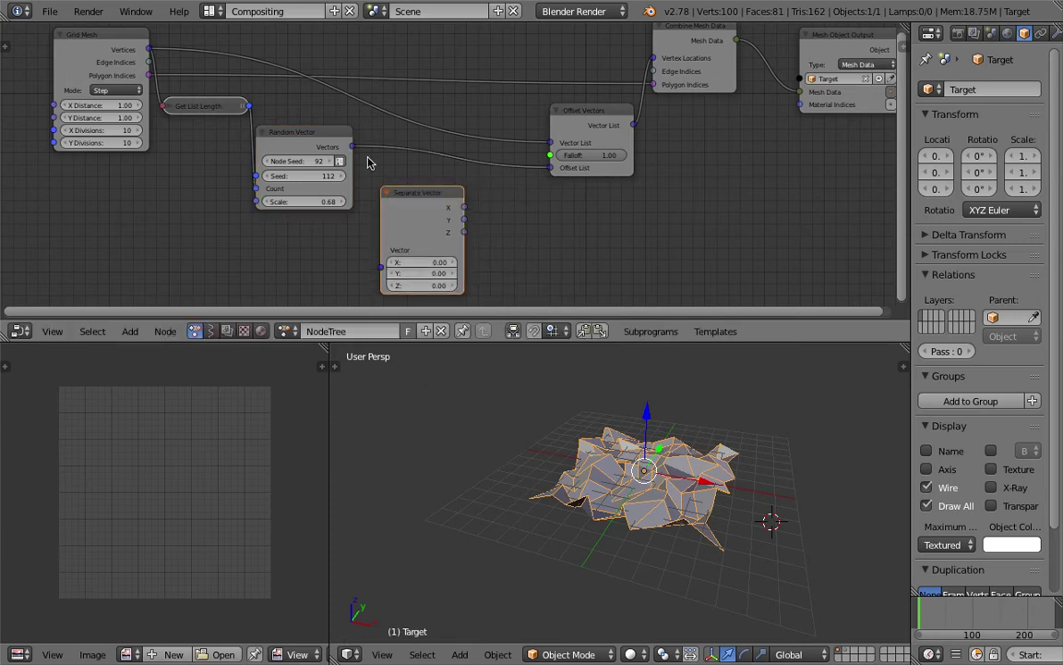
pyautogui.moveTo(352, 147); pyautogui.dragTo(384, 277)
pyautogui.moveTo(381, 266); pyautogui.dragTo(378, 251)
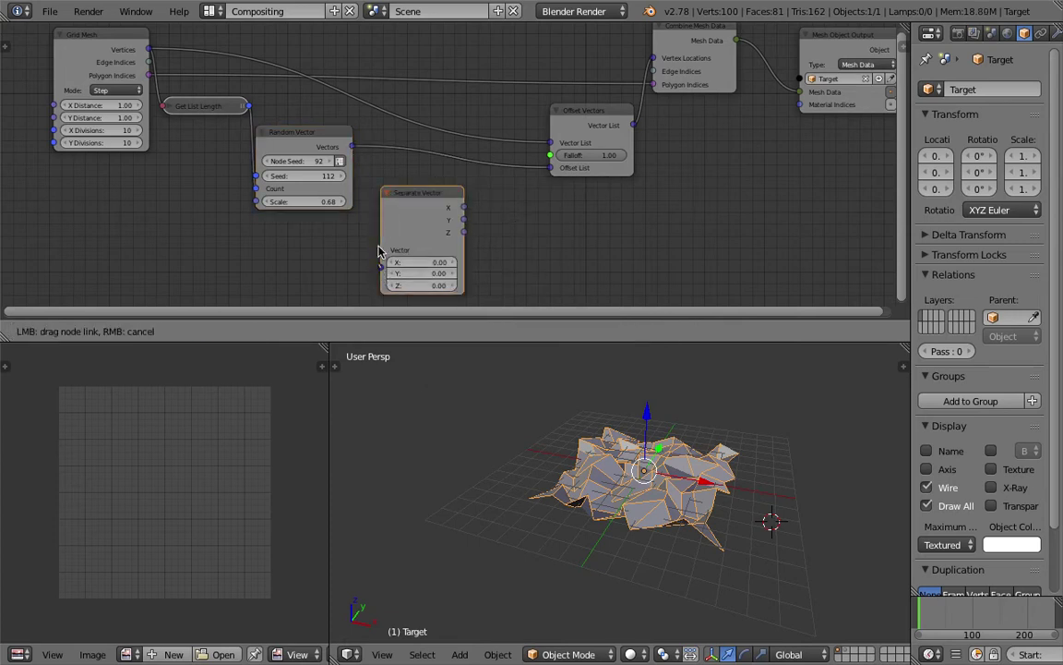
pyautogui.moveTo(352, 150); pyautogui.dragTo(351, 149)
pyautogui.moveTo(412, 208); pyautogui.dragTo(397, 218)
# Add a Combine Vector node feeding Offset Vectors' Offset List and link only the Z output of Separate Vector to its Z
pyautogui.hotkey('shift', 'a')
pyautogui.click(534, 214)
pyautogui.write('combine v')
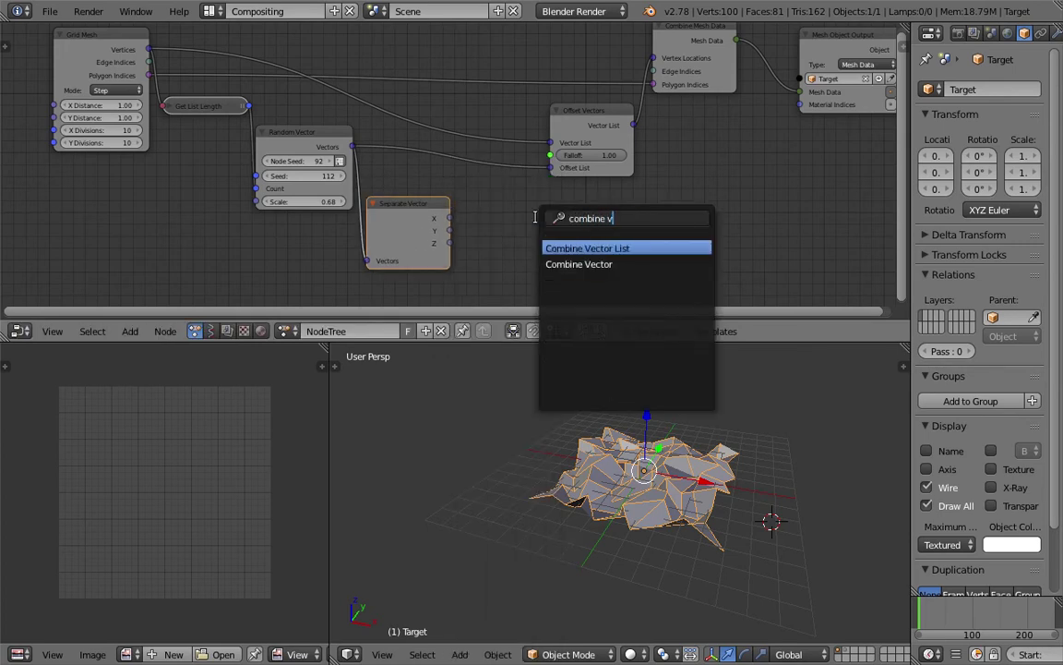
pyautogui.press('Down')
pyautogui.press('Return')
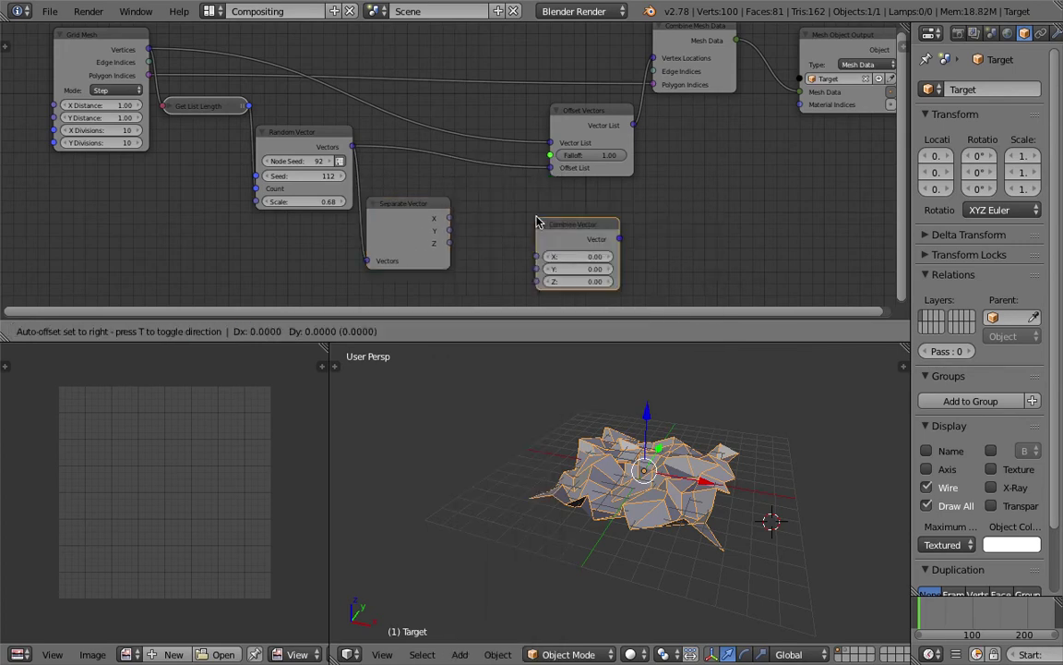
pyautogui.click(416, 219)
pyautogui.moveTo(566, 223); pyautogui.dragTo(552, 168)
pyautogui.moveTo(526, 205); pyautogui.dragTo(506, 197)
pyautogui.moveTo(422, 205); pyautogui.dragTo(464, 258)
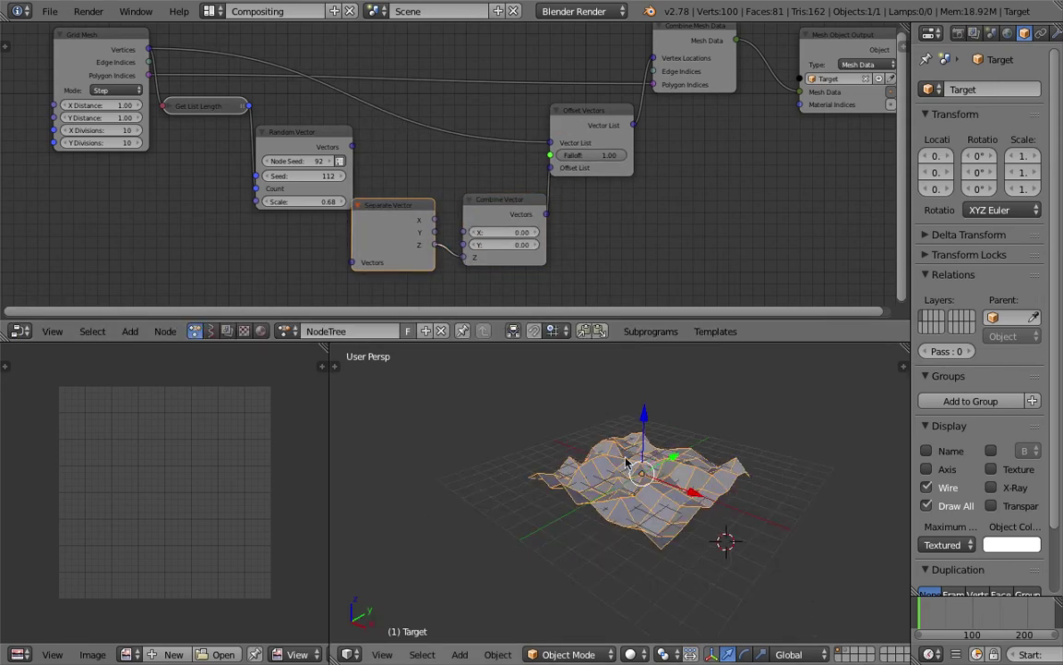
# Move the Random Vector node clear of Separate Vector and set its Seed to 153
pyautogui.moveTo(736, 471); pyautogui.dragTo(664, 456, button='middle')
pyautogui.moveTo(312, 137); pyautogui.dragTo(297, 142)
pyautogui.moveTo(298, 182); pyautogui.dragTo(348, 182)
pyautogui.moveTo(557, 426); pyautogui.dragTo(654, 463, button='middle')
pyautogui.scroll(-3, 637, 465)
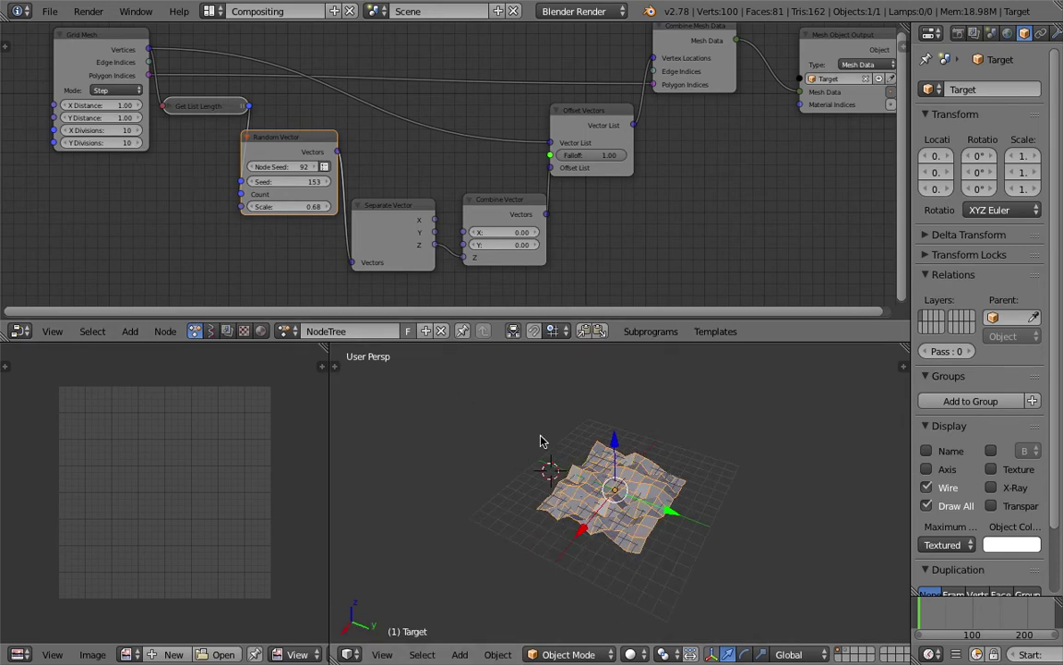
# Set the Grid Mesh node's X Divisions to 20 and enlarge the 3D view
pyautogui.scroll(4, 541, 441)
pyautogui.moveTo(119, 130); pyautogui.dragTo(128, 131)
pyautogui.moveTo(500, 471); pyautogui.dragTo(333, 449, button='middle')
pyautogui.moveTo(591, 497); pyautogui.dragTo(676, 456, button='middle')
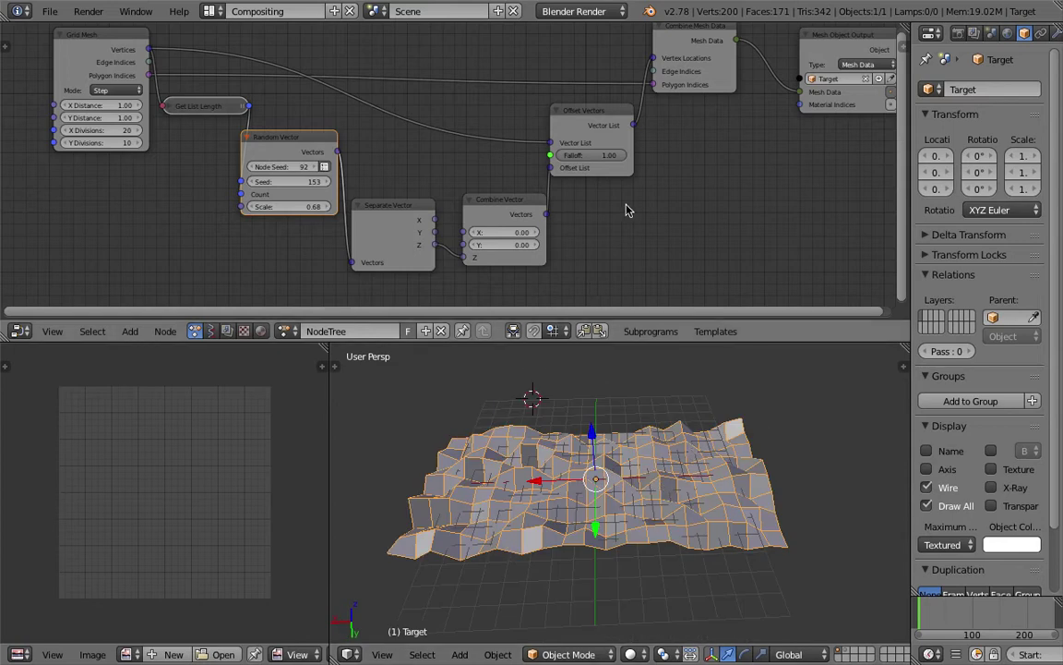
pyautogui.scroll(-2, 628, 208)
pyautogui.moveTo(666, 473); pyautogui.dragTo(641, 351, button='middle')
pyautogui.moveTo(641, 342); pyautogui.dragTo(640, 277)
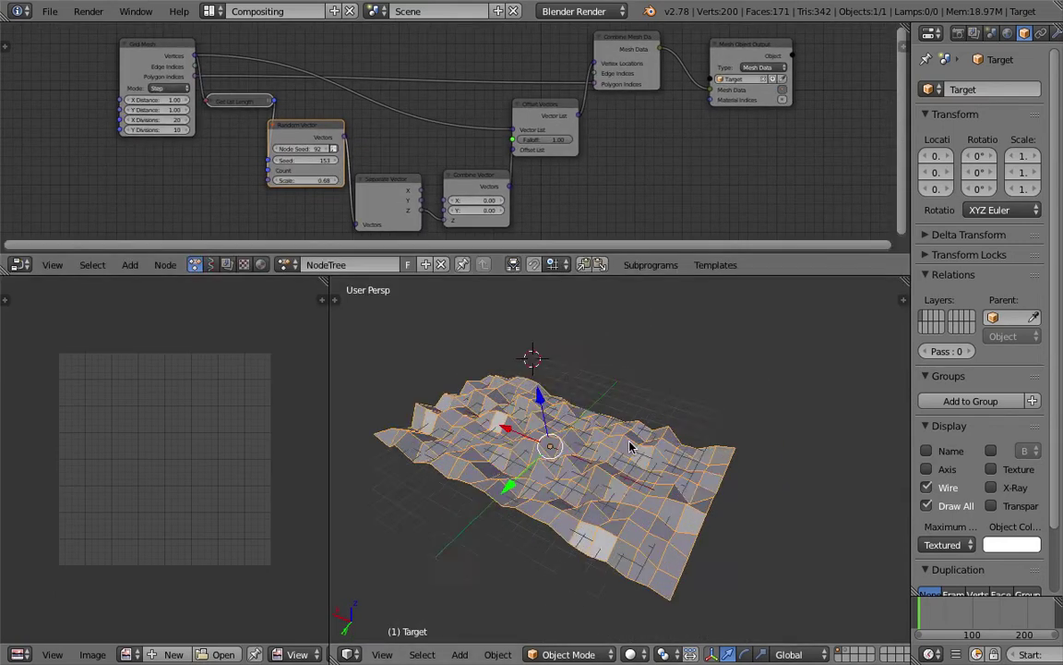
# Move the Target object about 14.95 units along the Y axis and widen the 3D view
pyautogui.moveTo(609, 434); pyautogui.dragTo(561, 440, button='middle')
pyautogui.moveTo(441, 349); pyautogui.dragTo(569, 422, button='middle')
pyautogui.scroll(-1, 570, 423)
pyautogui.moveTo(518, 434); pyautogui.dragTo(398, 472)
pyautogui.scroll(-2, 551, 416)
pyautogui.moveTo(460, 449)
pyautogui.keyDown('shift'); pyautogui.mouseDown(button='middle')
pyautogui.moveTo(499, 450)
pyautogui.moveTo(459, 441)
pyautogui.mouseUp(button='middle'); pyautogui.keyUp('shift')
pyautogui.scroll(2, 452, 434)
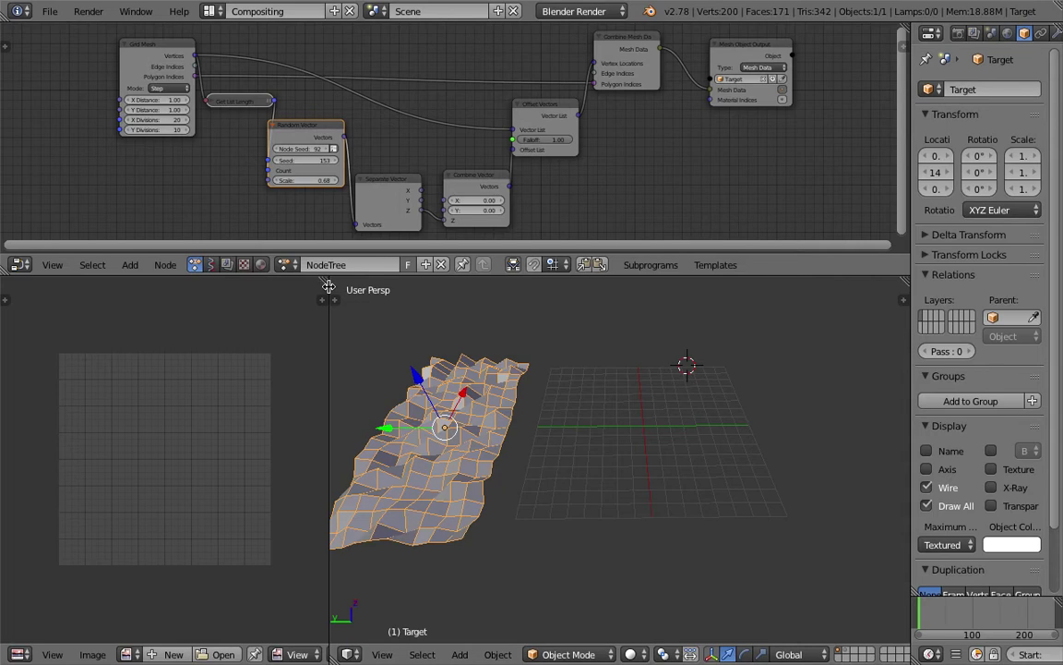
pyautogui.moveTo(328, 287); pyautogui.dragTo(181, 287)
pyautogui.moveTo(612, 406); pyautogui.dragTo(643, 450, button='middle')
# Add a Grid mesh primitive to the scene and reset its location to the world origin
pyautogui.hotkey('shift', 'a')
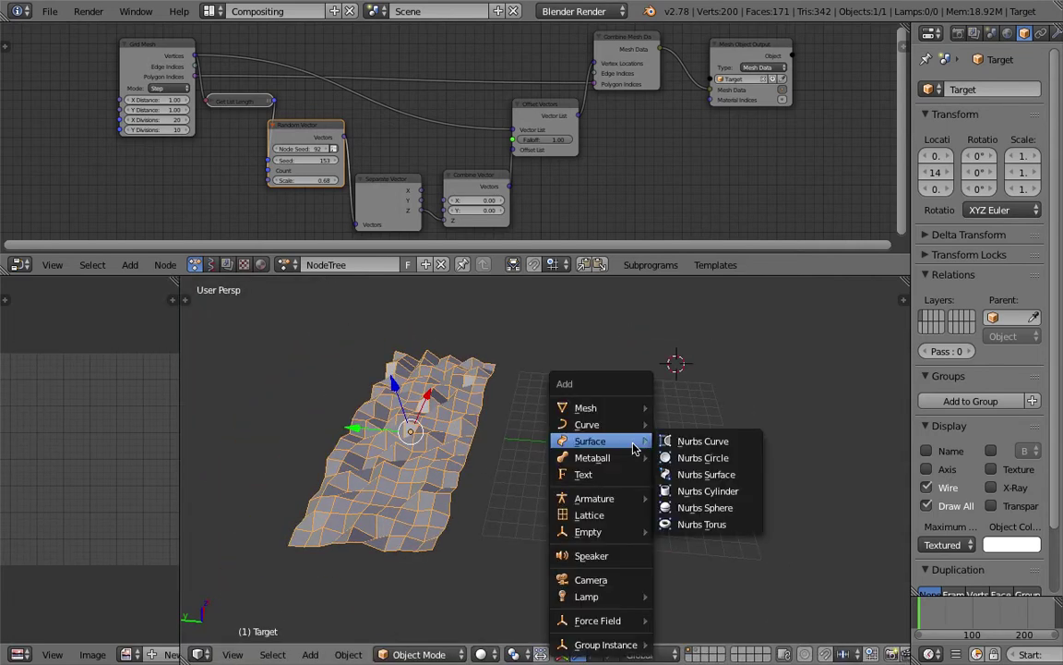
pyautogui.moveTo(640, 408)
pyautogui.click(685, 548)
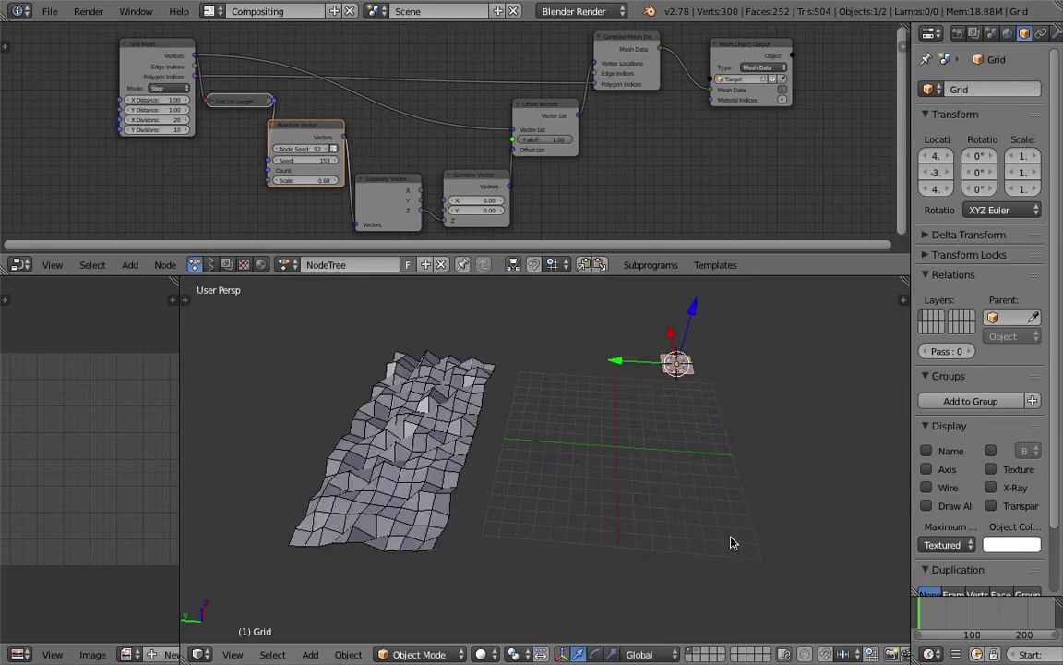
pyautogui.moveTo(657, 482); pyautogui.dragTo(695, 458, button='middle')
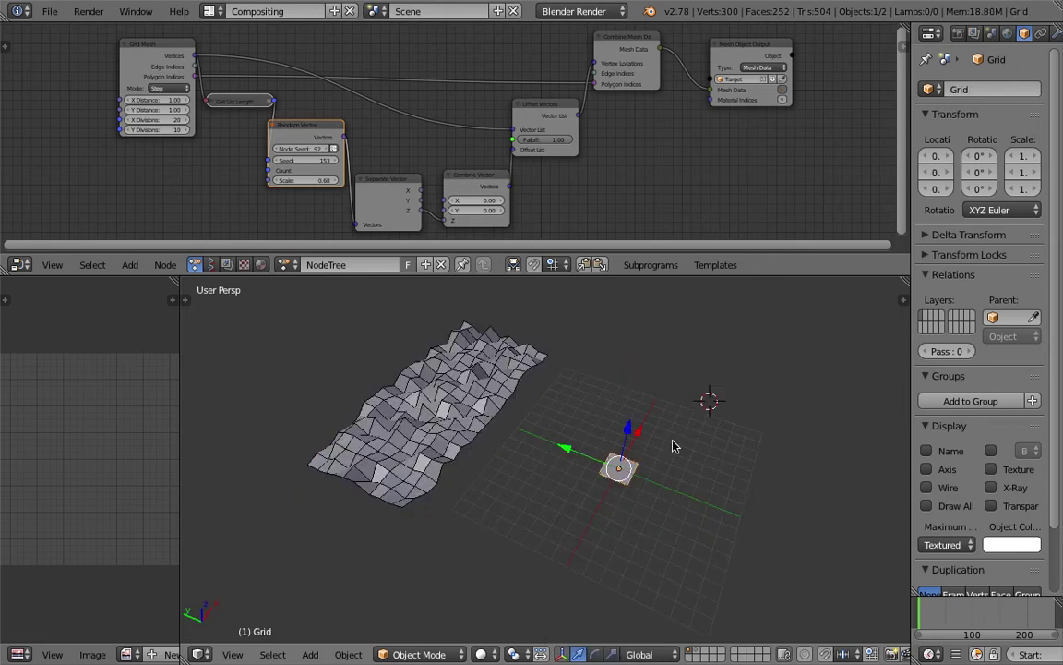
# Scale up the new grid's mesh in Edit Mode until it covers roughly half the floor grid's width
pyautogui.press('Tab')
pyautogui.click(733, 439)
pyautogui.press('s')
pyautogui.click(850, 465)
pyautogui.click(715, 468)
pyautogui.moveTo(711, 468); pyautogui.dragTo(640, 465, button='middle')
pyautogui.moveTo(600, 467); pyautogui.dragTo(600, 467)
pyautogui.rightClick(600, 468)
pyautogui.moveTo(600, 468); pyautogui.dragTo(724, 399, button='middle')
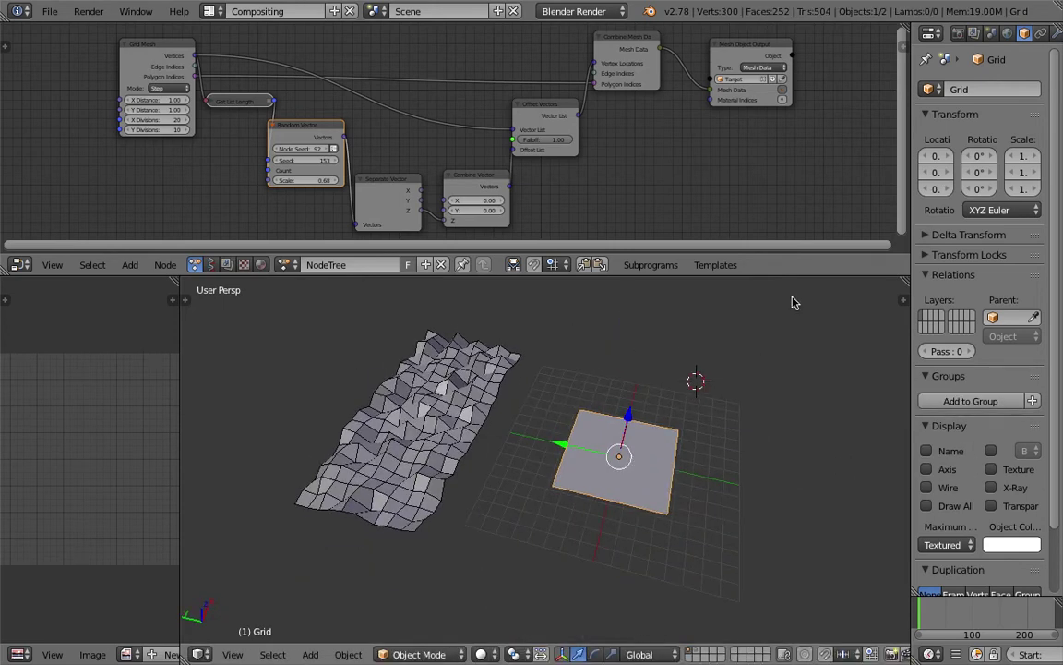
# Widen the properties editor, enable Wire and Draw All Edges for the new grid, and select the Target object
pyautogui.moveTo(910, 97); pyautogui.dragTo(852, 103)
pyautogui.moveTo(577, 524)
pyautogui.mouseDown(button='middle')
pyautogui.moveTo(586, 472)
pyautogui.moveTo(621, 468)
pyautogui.mouseUp(button='middle')
pyautogui.press('z')
pyautogui.press('z')
pyautogui.click(867, 505)
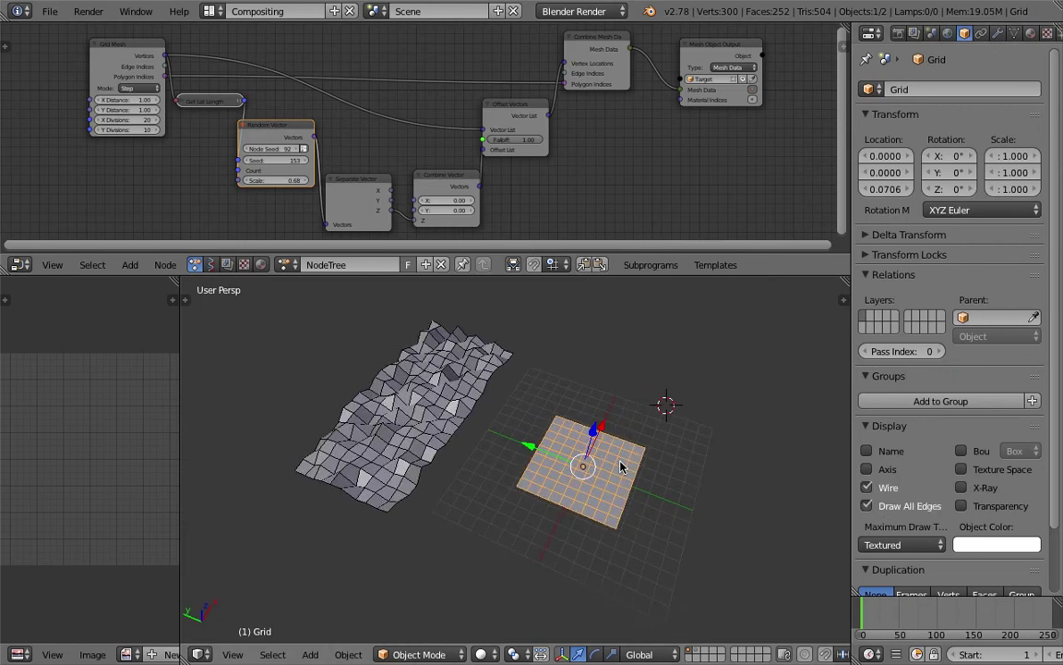
pyautogui.rightClick(439, 393)
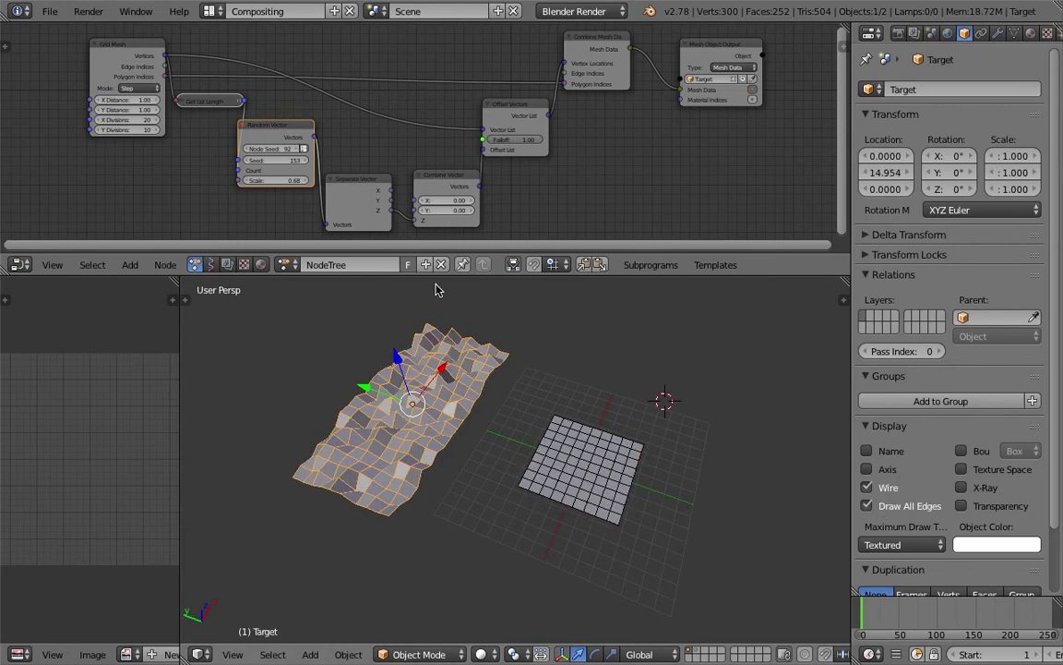
# Enlarge the node editor and set the Grid Mesh node's X Divisions to 22
pyautogui.moveTo(440, 276); pyautogui.dragTo(441, 325)
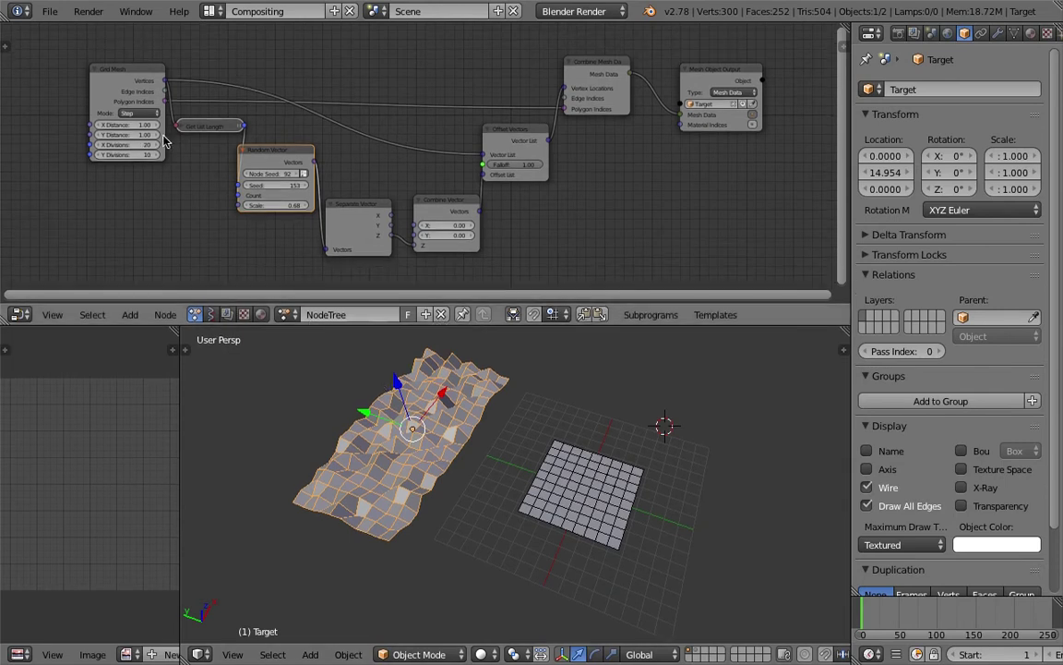
pyautogui.moveTo(127, 145)
pyautogui.mouseDown()
pyautogui.moveTo(155, 155)
pyautogui.moveTo(128, 155)
pyautogui.mouseUp()
# Select the flat Grid object and add a Displace modifier to it
pyautogui.rightClick(590, 489)
pyautogui.moveTo(590, 488); pyautogui.dragTo(557, 472, button='middle')
pyautogui.moveTo(610, 551); pyautogui.dragTo(566, 473, button='middle')
pyautogui.scroll(3, 589, 478)
pyautogui.scroll(-1, 589, 475)
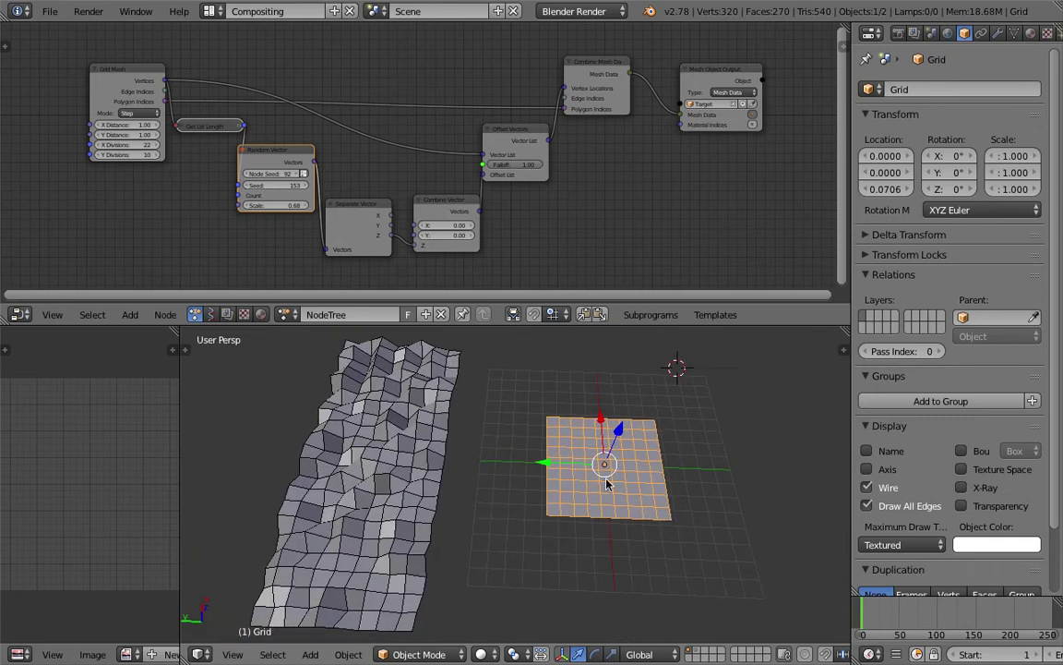
pyautogui.click(998, 33)
pyautogui.click(949, 90)
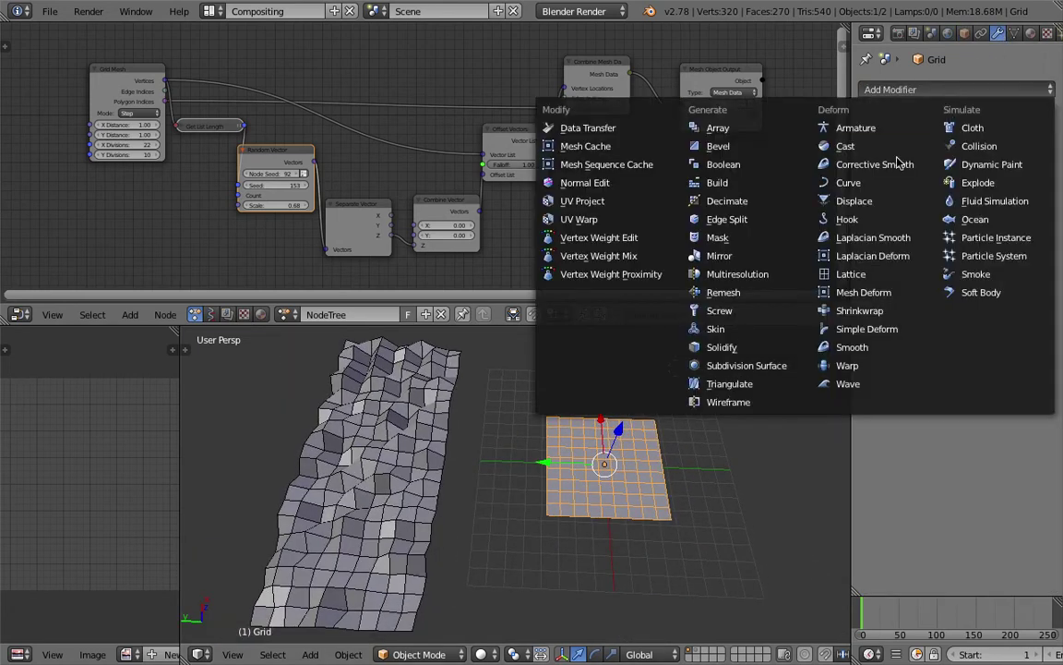
pyautogui.click(851, 200)
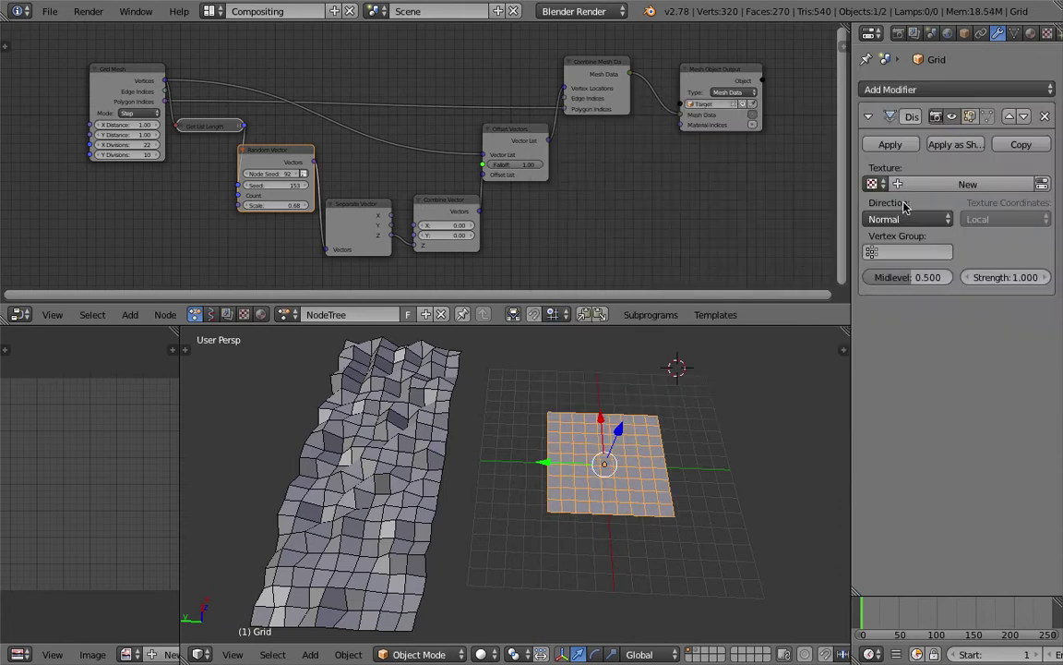
# Create a new texture for the Displace modifier and set its type to Voronoi
pyautogui.click(970, 185)
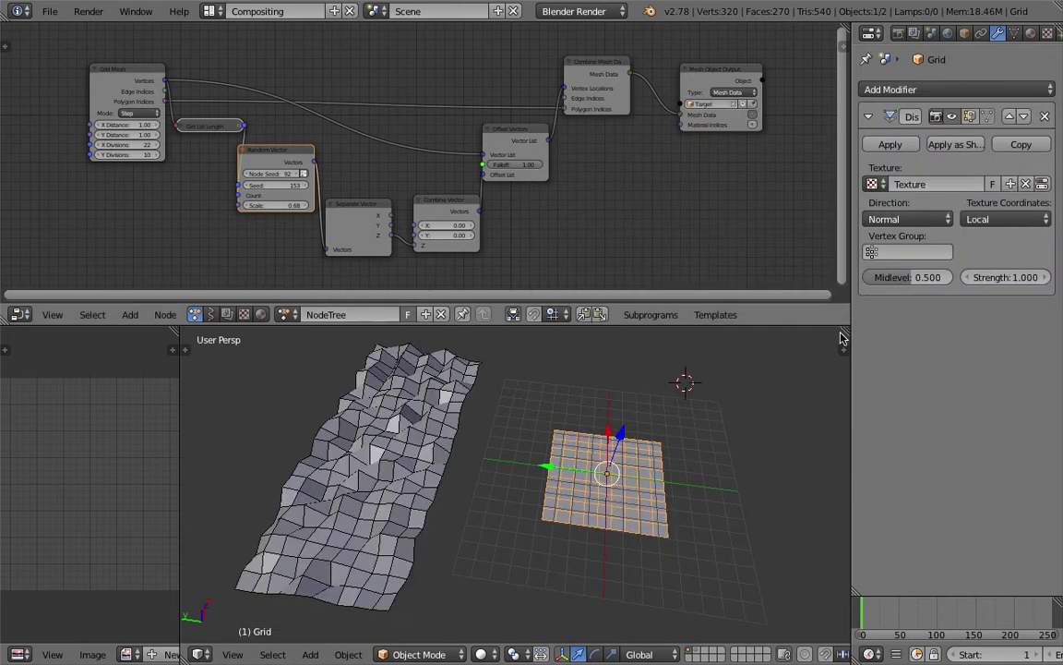
pyautogui.click(1042, 183)
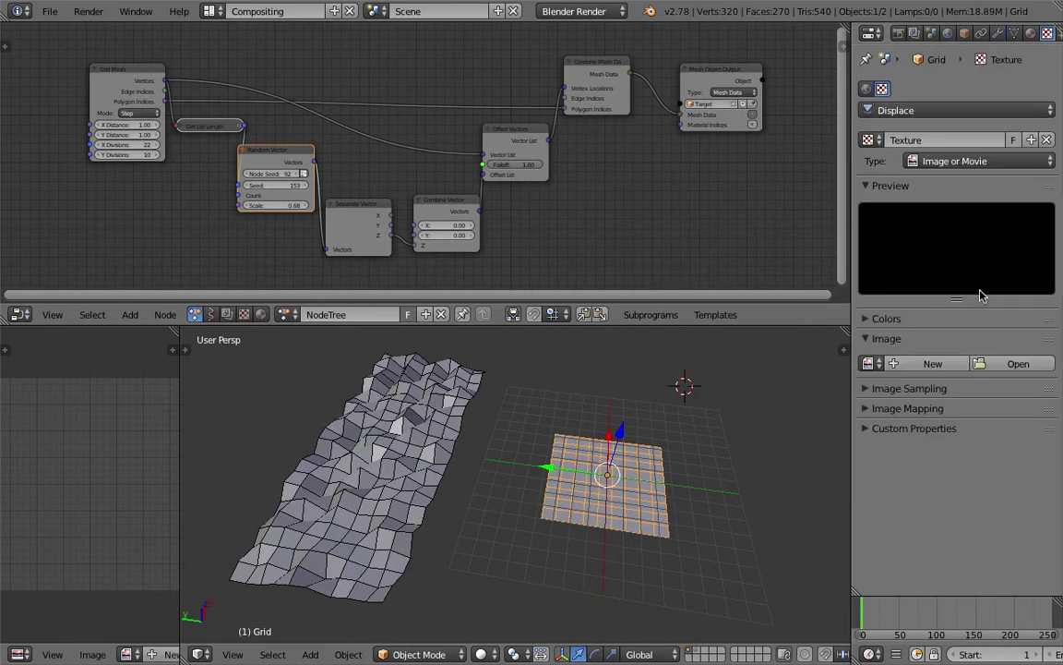
pyautogui.click(912, 365)
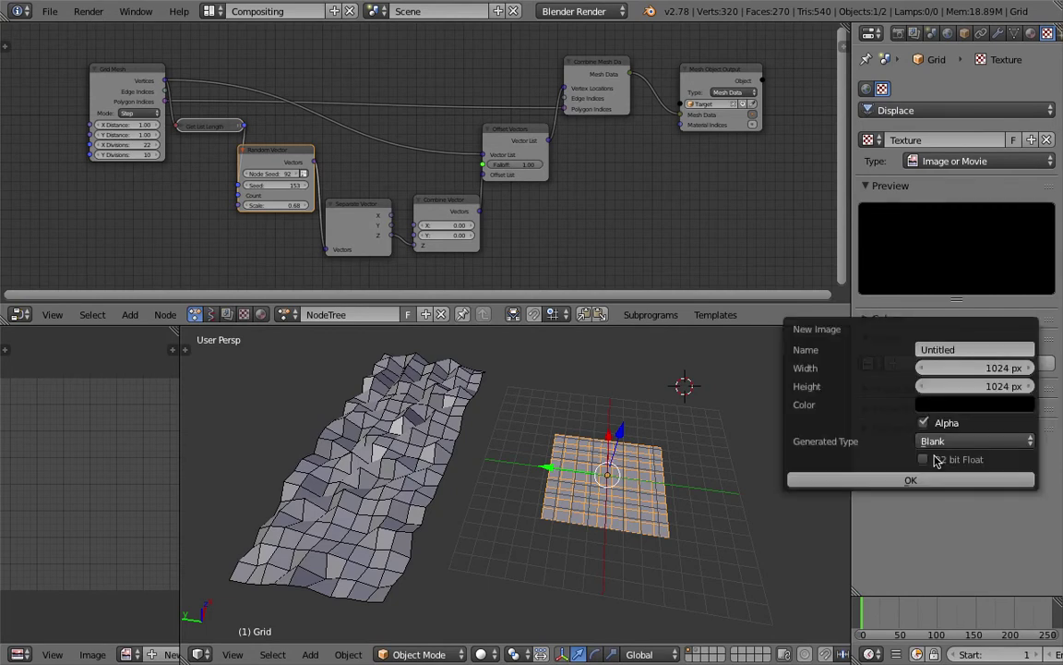
pyautogui.click(979, 161)
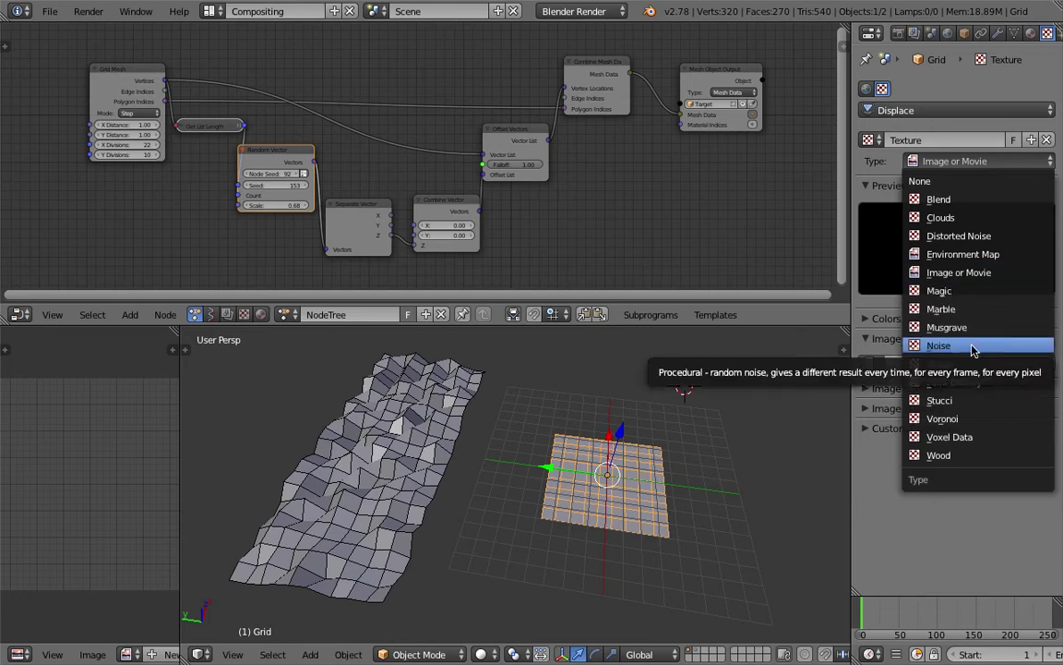
pyautogui.click(994, 420)
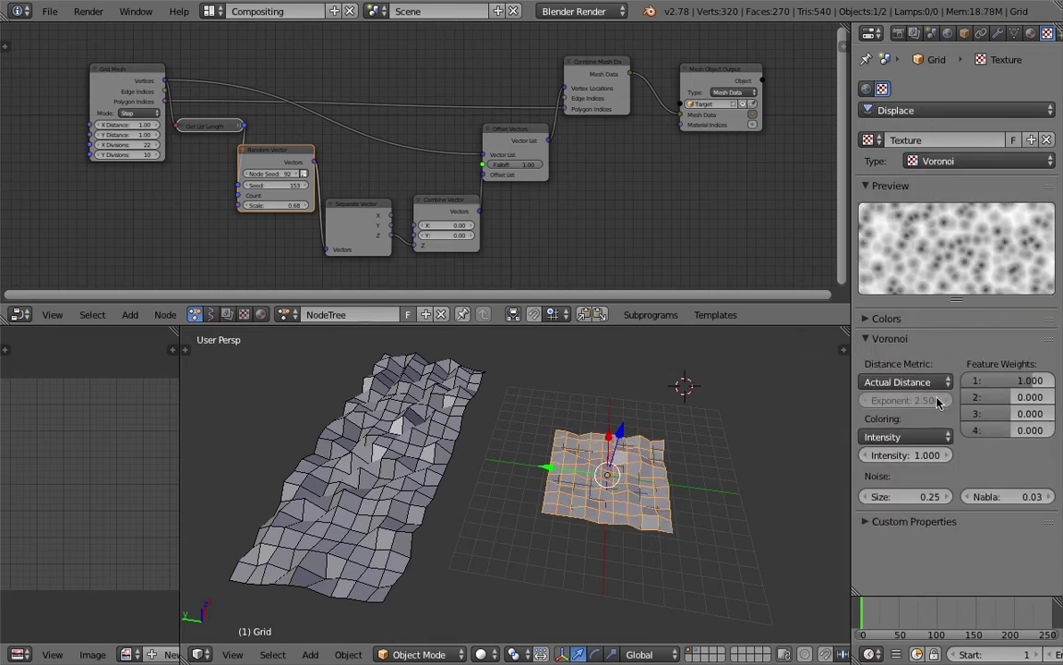
# Set the Displace modifier's Strength to 2.6
pyautogui.moveTo(720, 448); pyautogui.dragTo(726, 417, button='middle')
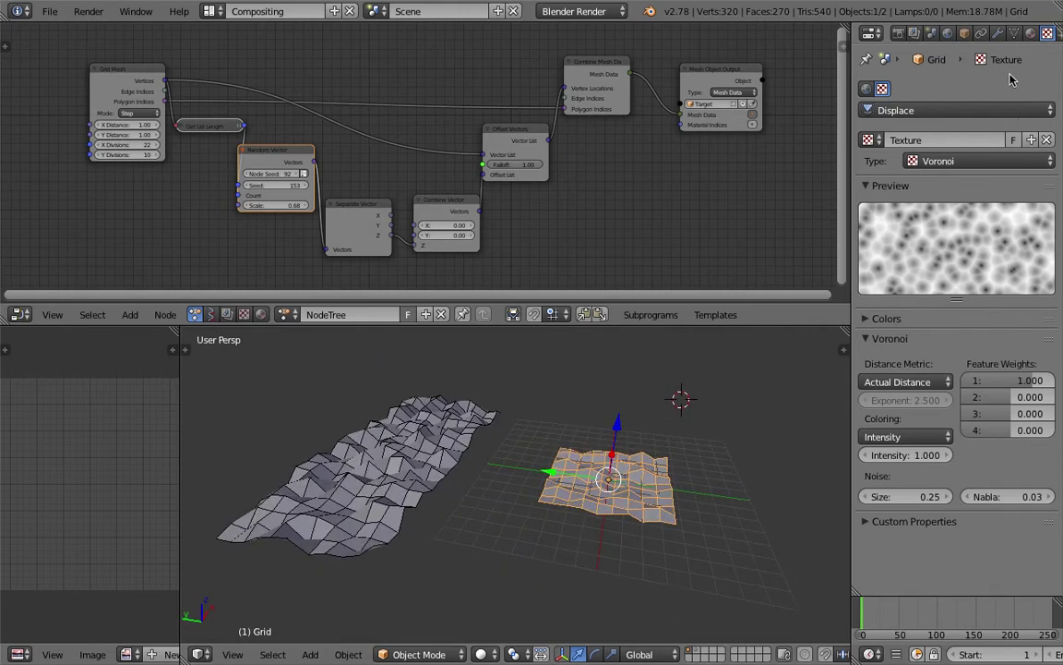
pyautogui.click(998, 35)
pyautogui.moveTo(1005, 277)
pyautogui.mouseDown()
pyautogui.moveTo(1026, 277)
pyautogui.moveTo(1013, 277)
pyautogui.mouseUp()
# Add a Plain Axes empty and move it above the displaced grid
pyautogui.moveTo(785, 351); pyautogui.dragTo(611, 474, button='middle')
pyautogui.hotkey('shift', 'a')
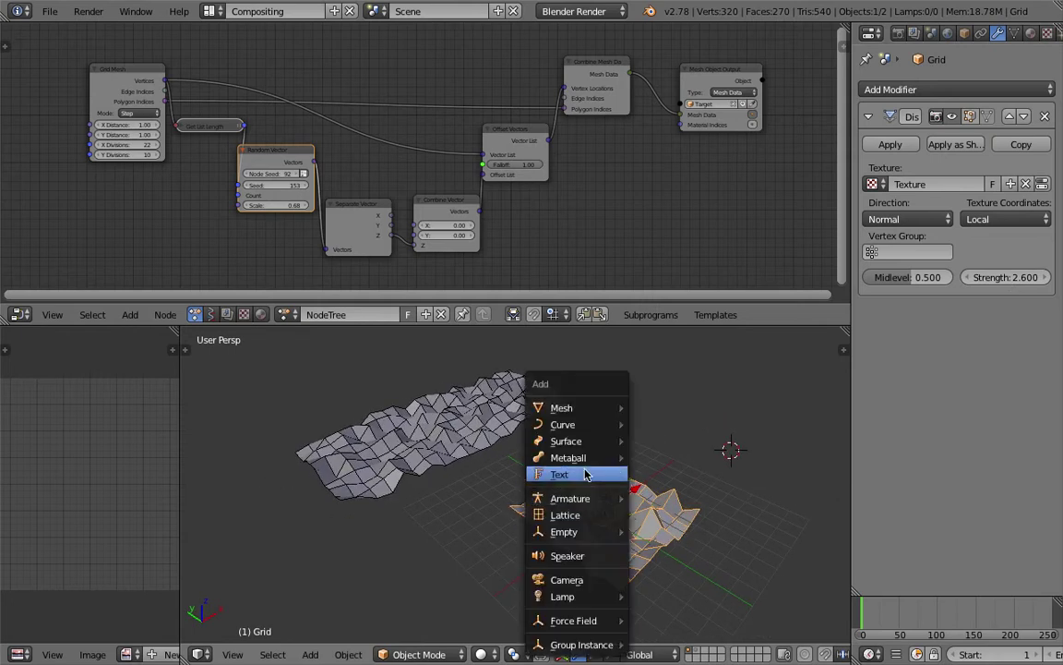
pyautogui.moveTo(591, 532)
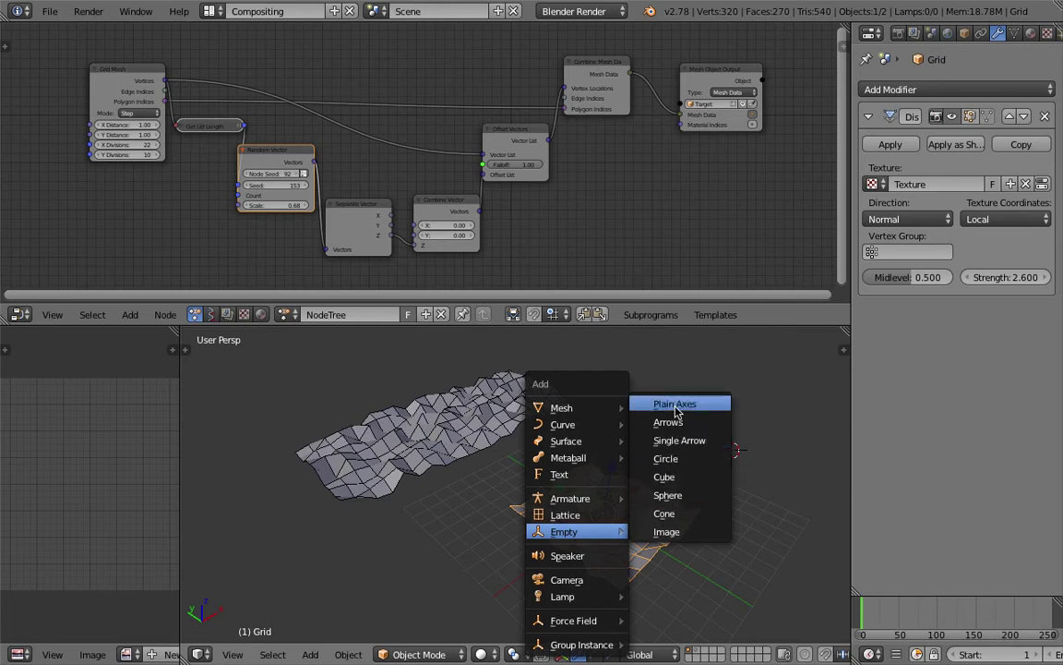
pyautogui.click(677, 410)
pyautogui.press('g')
pyautogui.click(607, 439)
# Set the Grid's Displace texture coordinates to Object, using the Empty as the reference object
pyautogui.rightClick(628, 504)
pyautogui.click(983, 225)
pyautogui.click(982, 161)
pyautogui.click(992, 252)
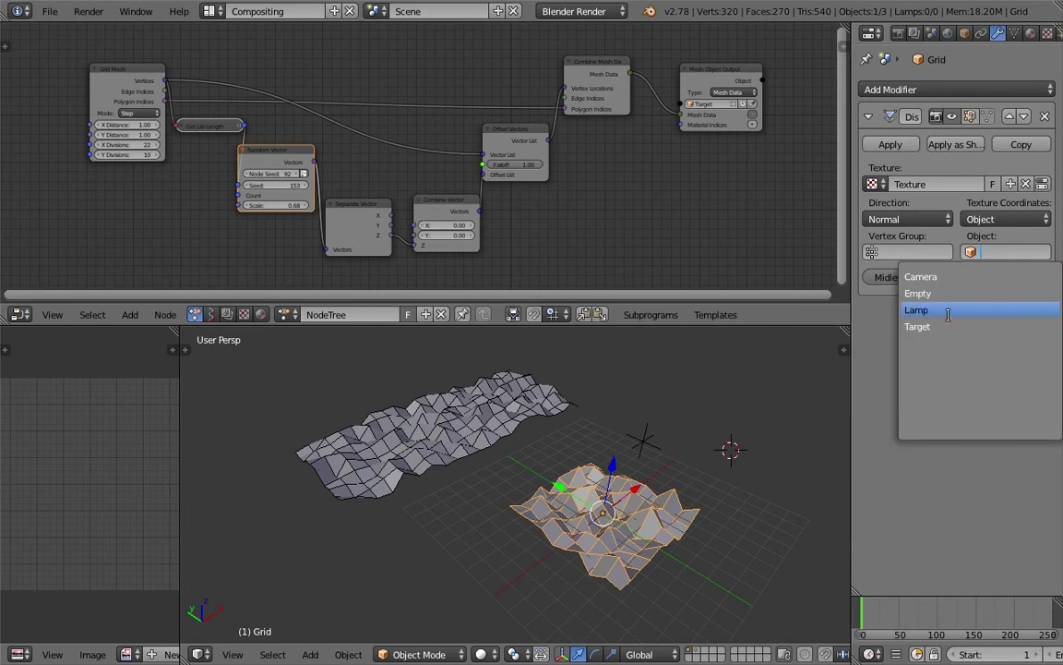
pyautogui.click(918, 293)
# Move the Empty around near the grid to shift the displacement pattern
pyautogui.rightClick(637, 442)
pyautogui.press('g')
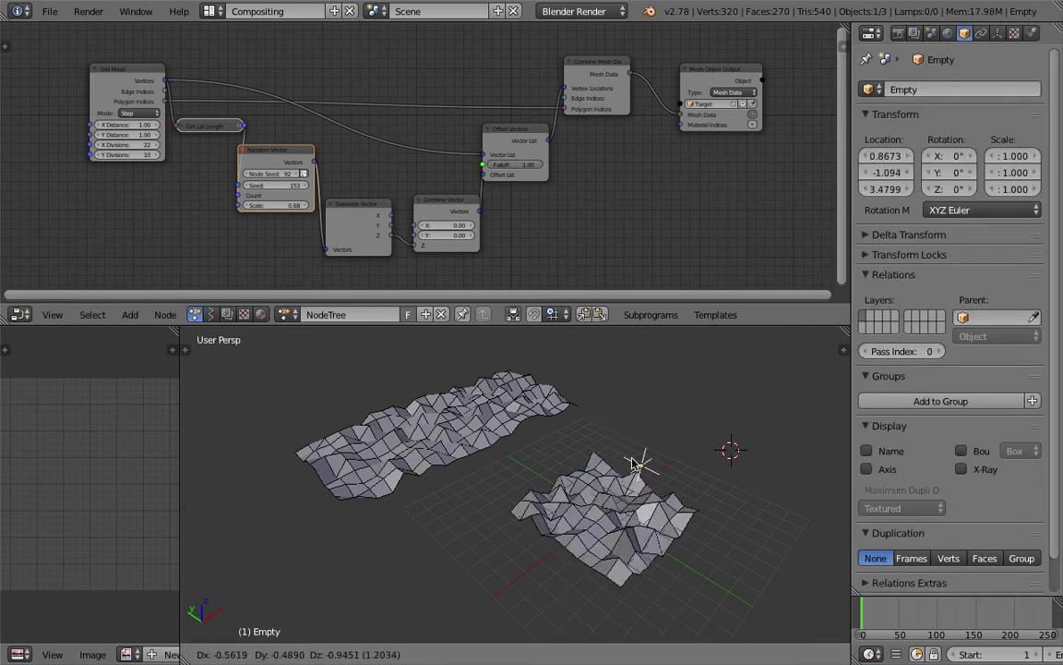
pyautogui.click(600, 448)
pyautogui.press('g')
pyautogui.moveTo(600, 448); pyautogui.dragTo(577, 437, button='middle')
pyautogui.click(624, 468)
pyautogui.scroll(-3, 617, 469)
# Select the displaced Grid object and save the file over the existing one
pyautogui.rightClick(596, 469)
pyautogui.scroll(2, 628, 444)
pyautogui.hotkey('ctrl', 's')
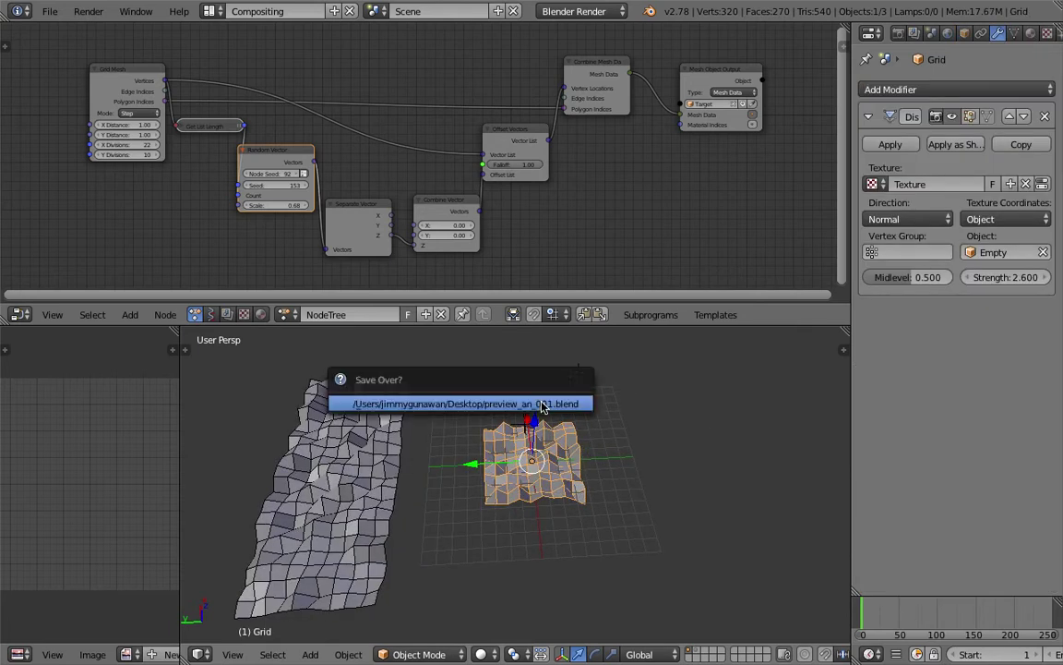
# Switch the node editor to Sverchok node trees, create a new tree, and enlarge the editor
pyautogui.click(210, 315)
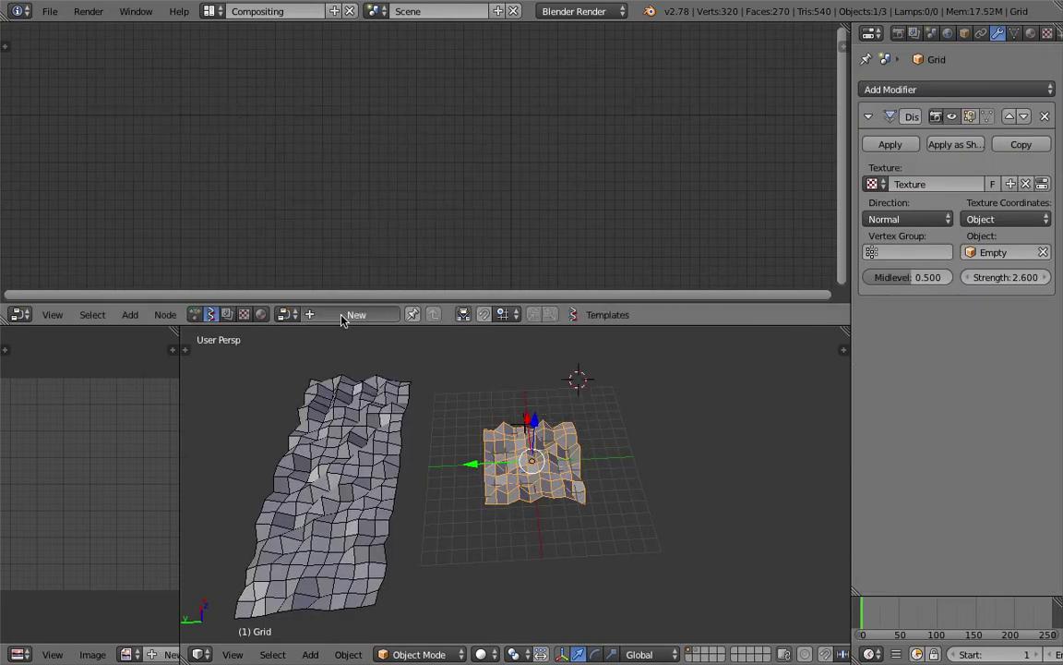
pyautogui.click(356, 315)
pyautogui.moveTo(441, 327); pyautogui.dragTo(453, 365)
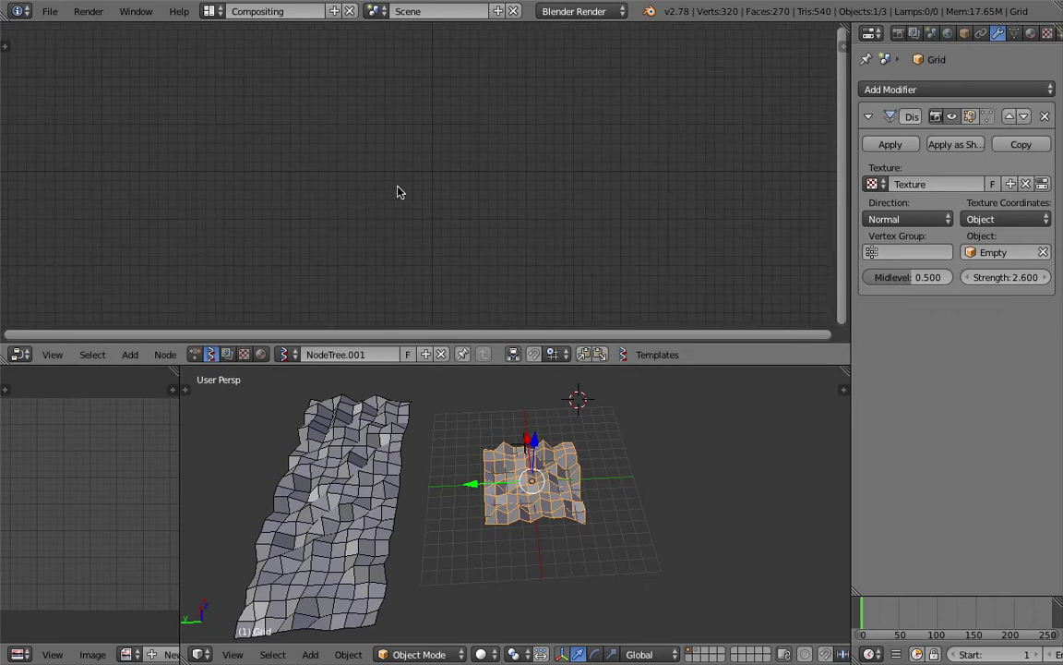
pyautogui.moveTo(540, 441); pyautogui.dragTo(572, 444, button='middle')
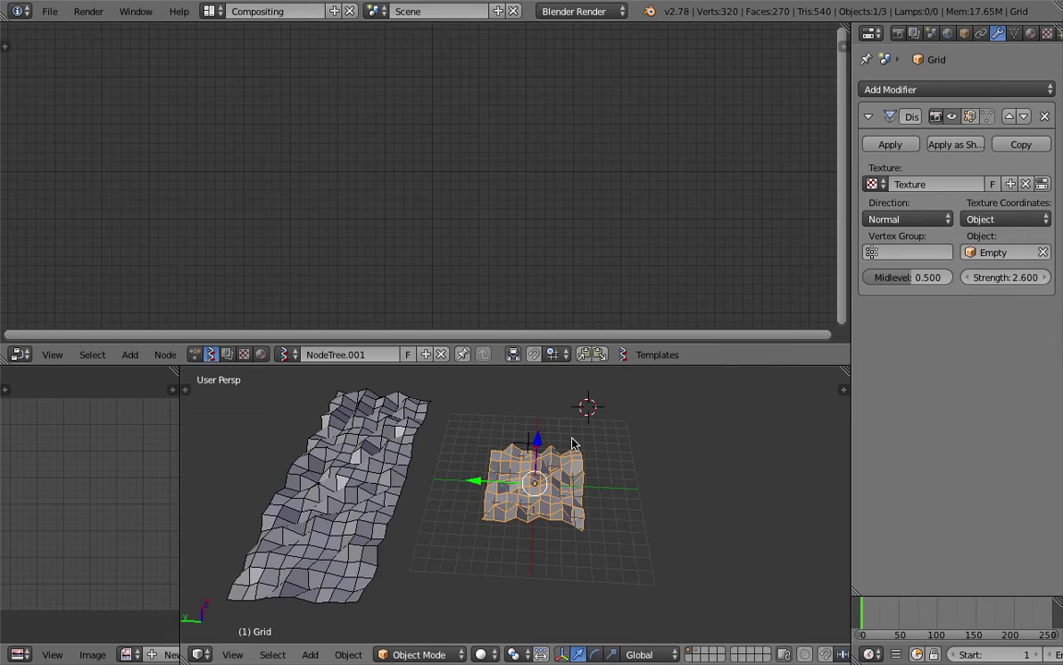
pyautogui.moveTo(572, 444)
pyautogui.mouseDown(button='middle')
pyautogui.moveTo(646, 434)
pyautogui.moveTo(591, 434)
pyautogui.mouseUp(button='middle')
# Add a Plane generator node to the new Sverchok node tree
pyautogui.hotkey('shift', 'a')
pyautogui.click(351, 189)
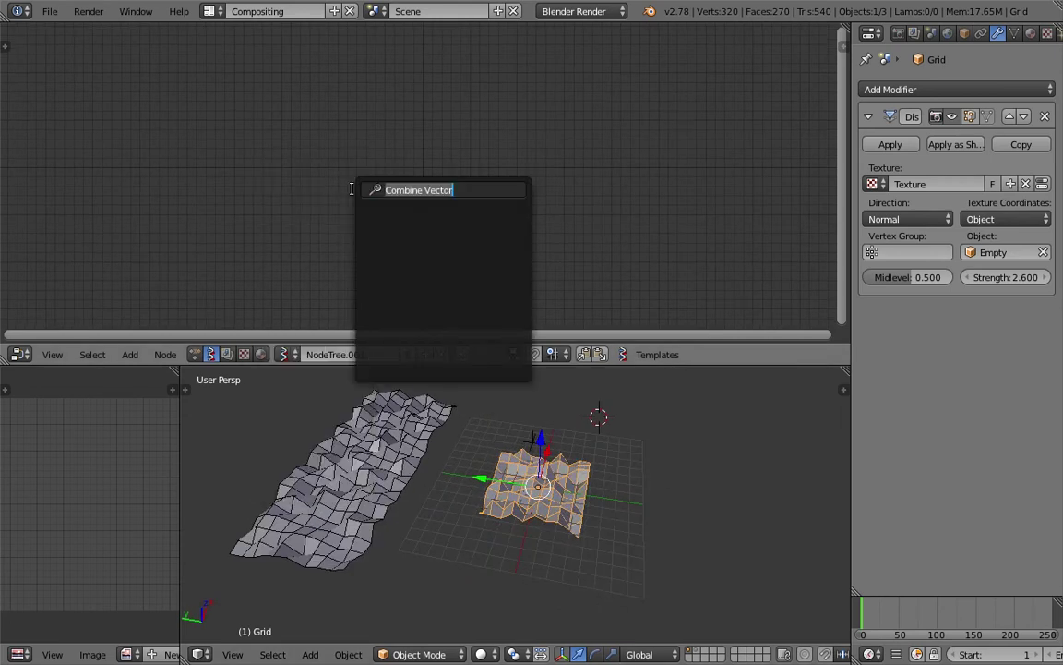
pyautogui.write('plane')
pyautogui.press('Return')
pyautogui.click(285, 160)
pyautogui.scroll(4, 379, 172)
pyautogui.moveTo(425, 168); pyautogui.dragTo(430, 143, button='middle')
pyautogui.moveTo(294, 138); pyautogui.dragTo(286, 135)
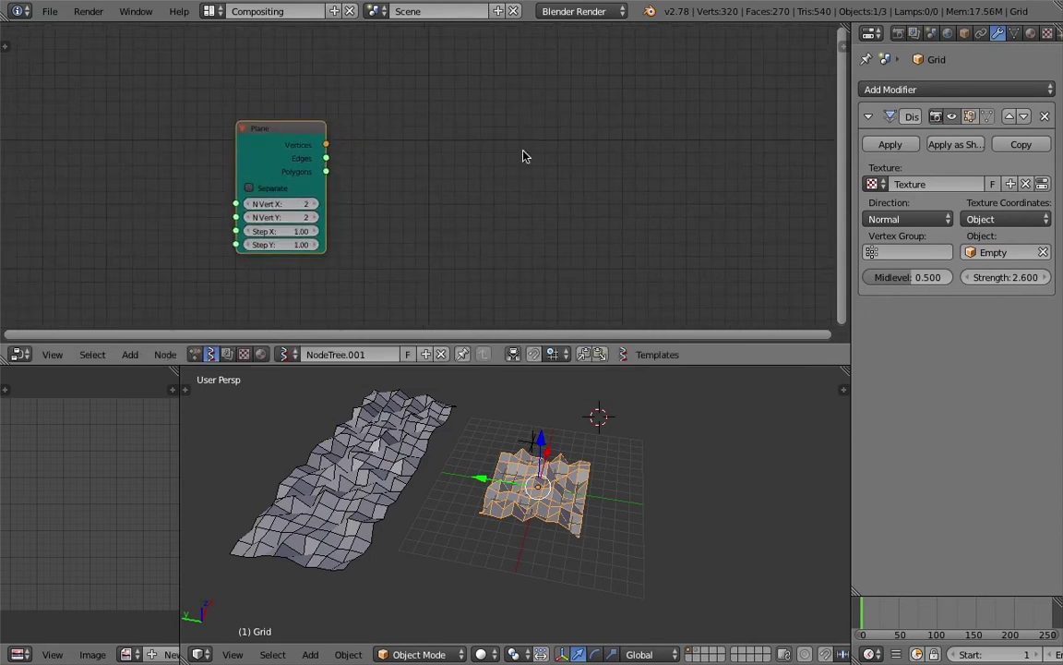
# Move the displaced Grid along the Y axis off the floor grid's centre and place the 3D cursor near the origin
pyautogui.press('g')
pyautogui.press('y')
pyautogui.click(604, 489)
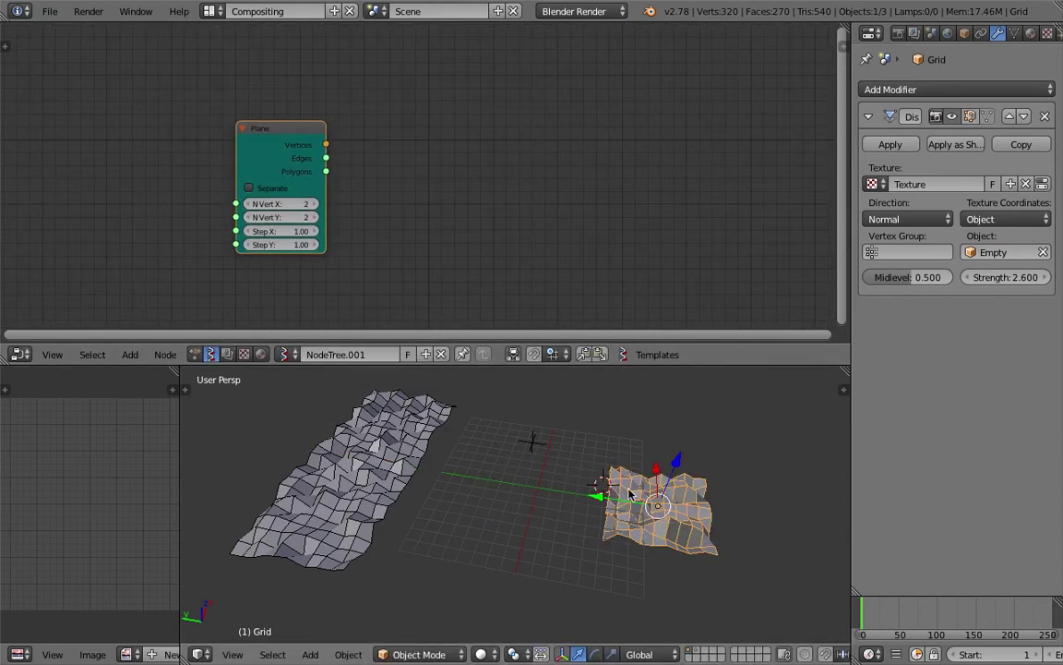
pyautogui.click(560, 472)
# Add a Viewer Draw node beside the Plane node and save the file
pyautogui.hotkey('shift', 'a')
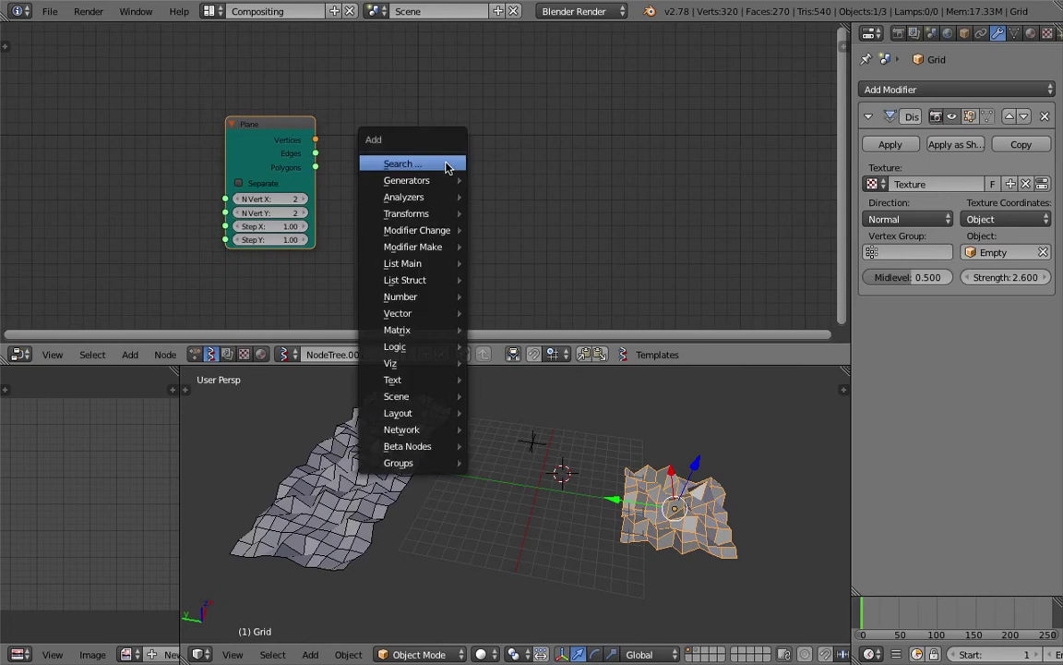
pyautogui.click(444, 164)
pyautogui.write('view')
pyautogui.press('Return')
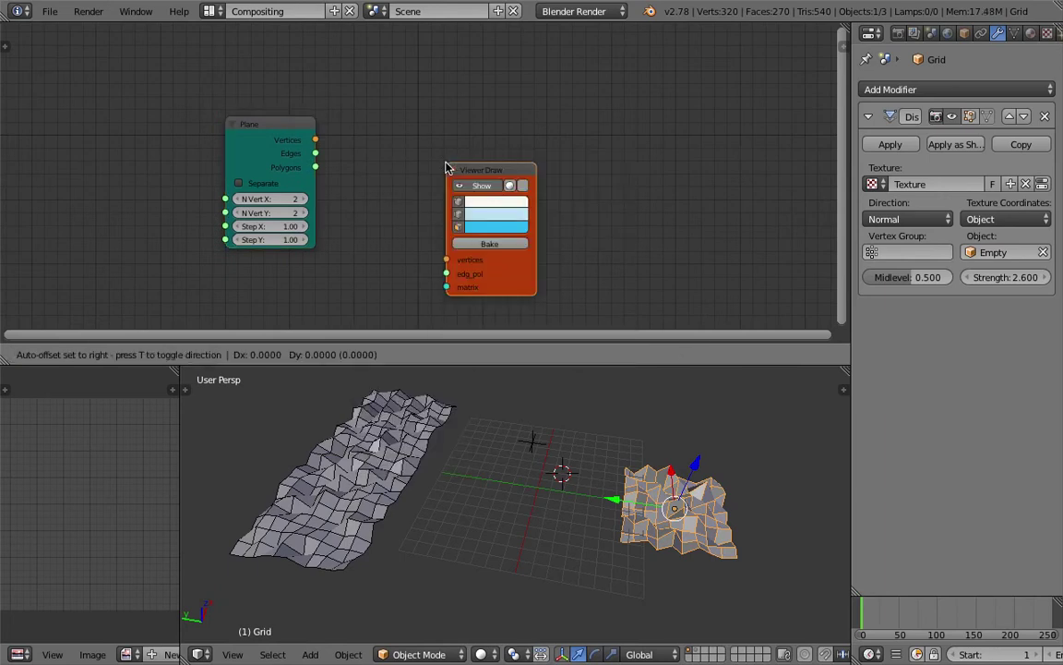
pyautogui.click(540, 109)
pyautogui.hotkey('ctrl', 's')
pyautogui.click(540, 108)
# Connect the Plane node's Vertices and Polygons outputs to the Viewer Draw node's vertices and edg_pol inputs
pyautogui.moveTo(316, 140); pyautogui.dragTo(427, 164)
pyautogui.moveTo(535, 203); pyautogui.dragTo(540, 201)
pyautogui.moveTo(315, 167); pyautogui.dragTo(540, 214)
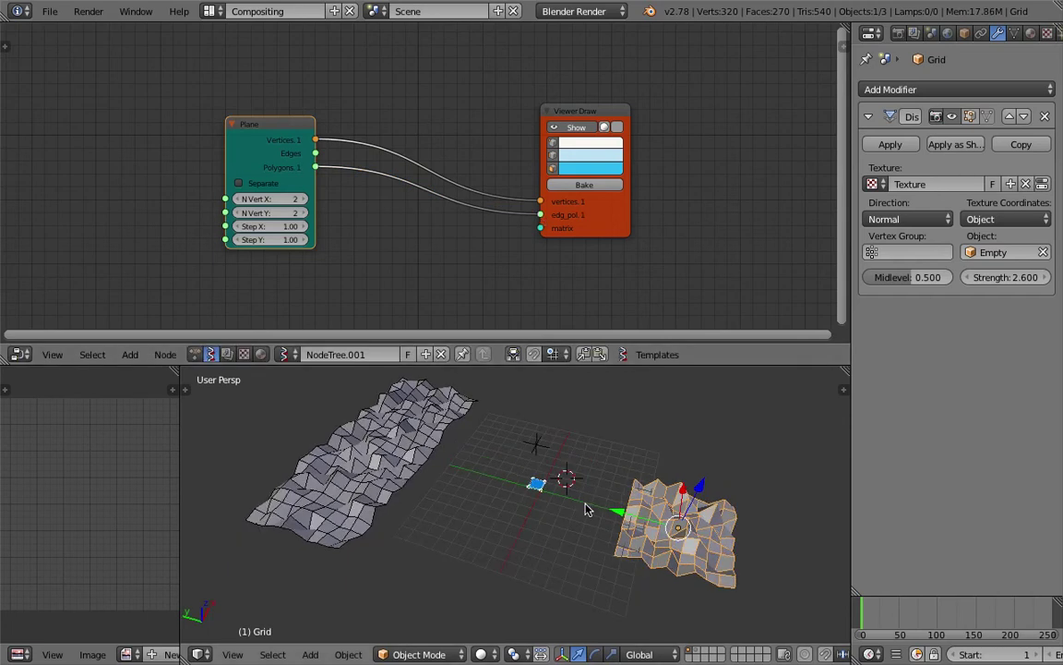
pyautogui.moveTo(586, 509); pyautogui.dragTo(543, 524, button='middle')
# Set both N Vert X and N Vert Y of the Plane node to 10
pyautogui.moveTo(267, 199); pyautogui.dragTo(314, 212)
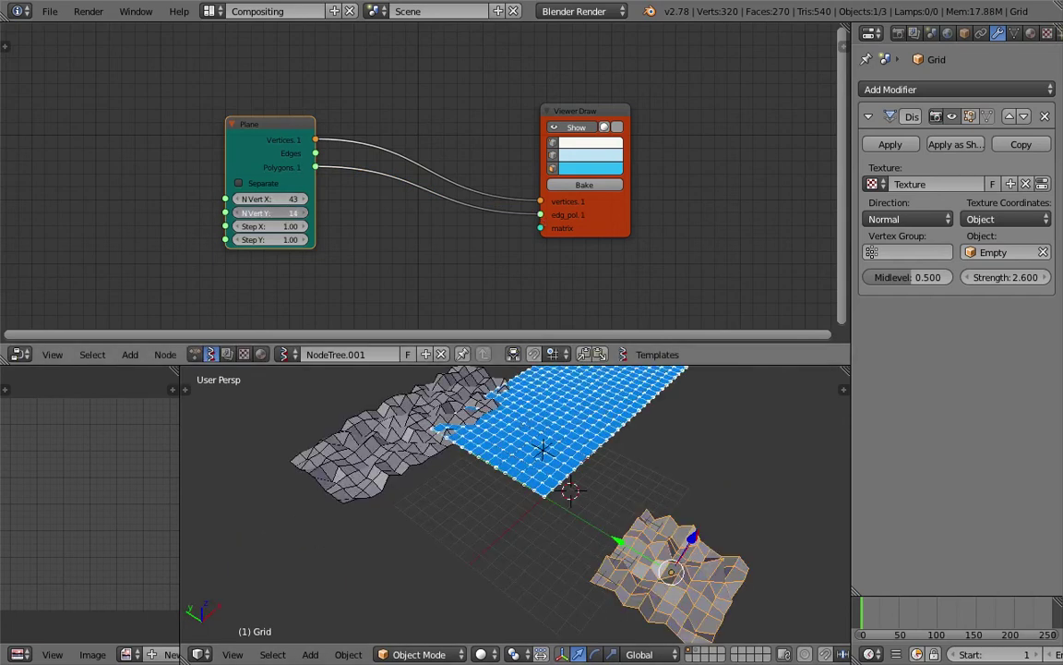
pyautogui.write('10')
pyautogui.press('Return')
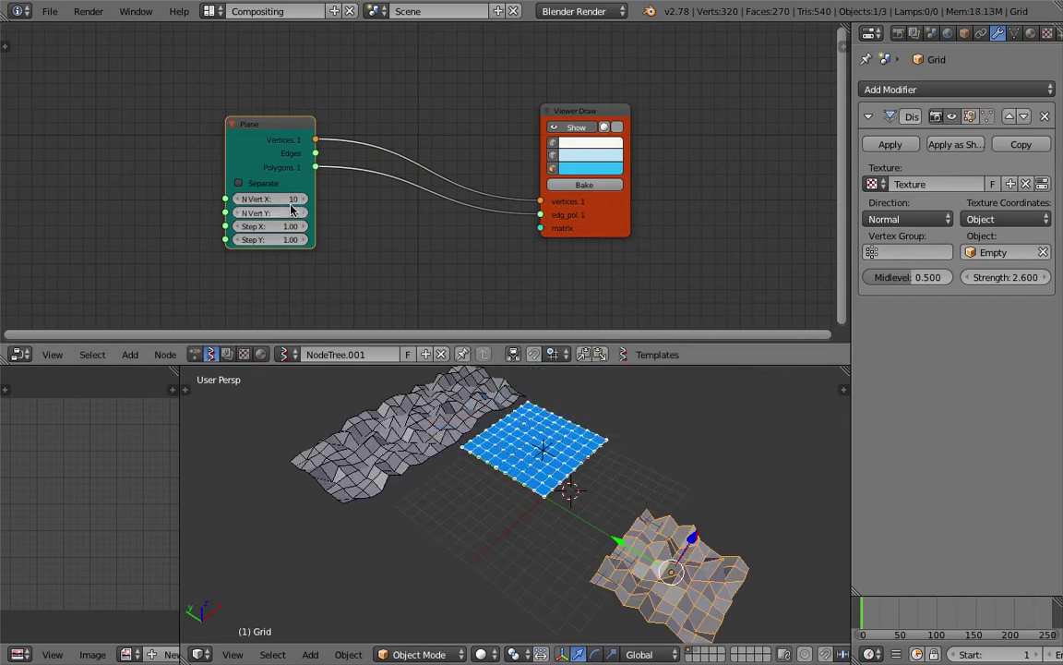
# Select the Empty and move it above the relocated displaced grid
pyautogui.moveTo(443, 422); pyautogui.dragTo(522, 429, button='middle')
pyautogui.rightClick(582, 442)
pyautogui.press('g')
pyautogui.click(729, 448)
pyautogui.moveTo(591, 453); pyautogui.dragTo(531, 439, button='middle')
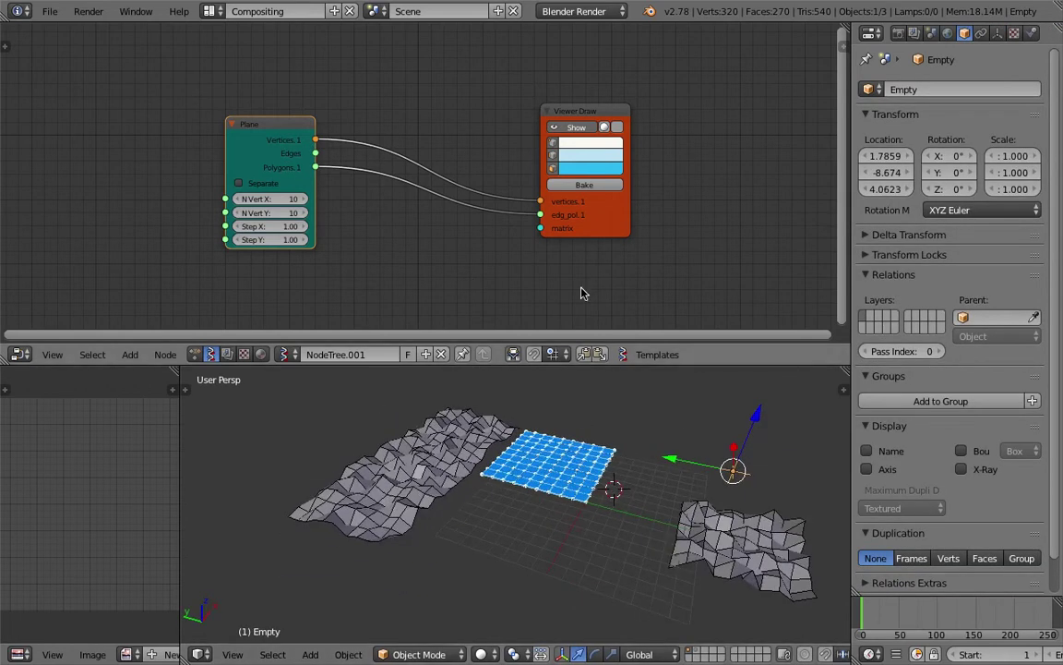
# Bake the Viewer Draw plane into a mesh object, move it aside, and delete it
pyautogui.click(598, 186)
pyautogui.rightClick(588, 463)
pyautogui.press('g')
pyautogui.click(538, 550)
pyautogui.moveTo(538, 540); pyautogui.dragTo(534, 549, button='middle')
pyautogui.press('x')
pyautogui.click(531, 551)
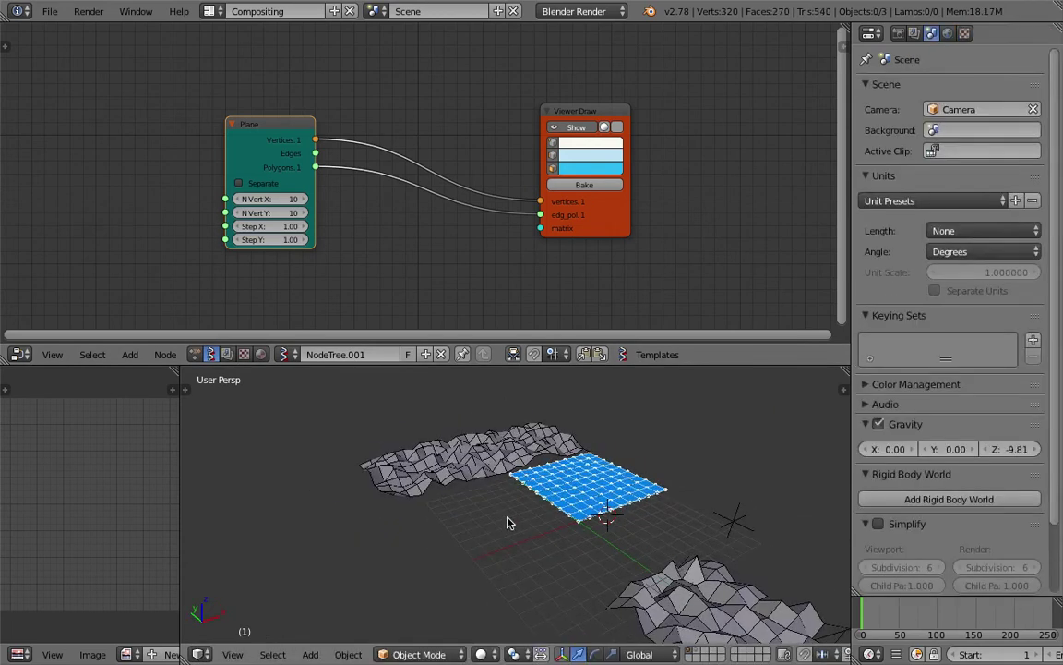
# Add a Matrix in node and connect its Matrix output to the Viewer Draw node's matrix input
pyautogui.scroll(1, 518, 433)
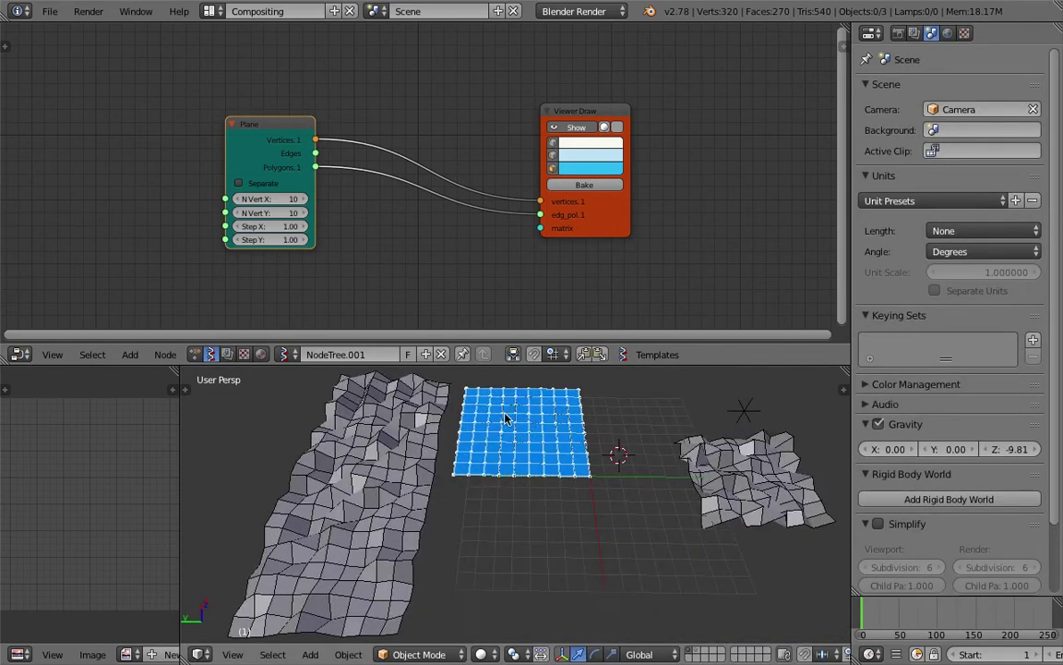
pyautogui.scroll(-2, 506, 430)
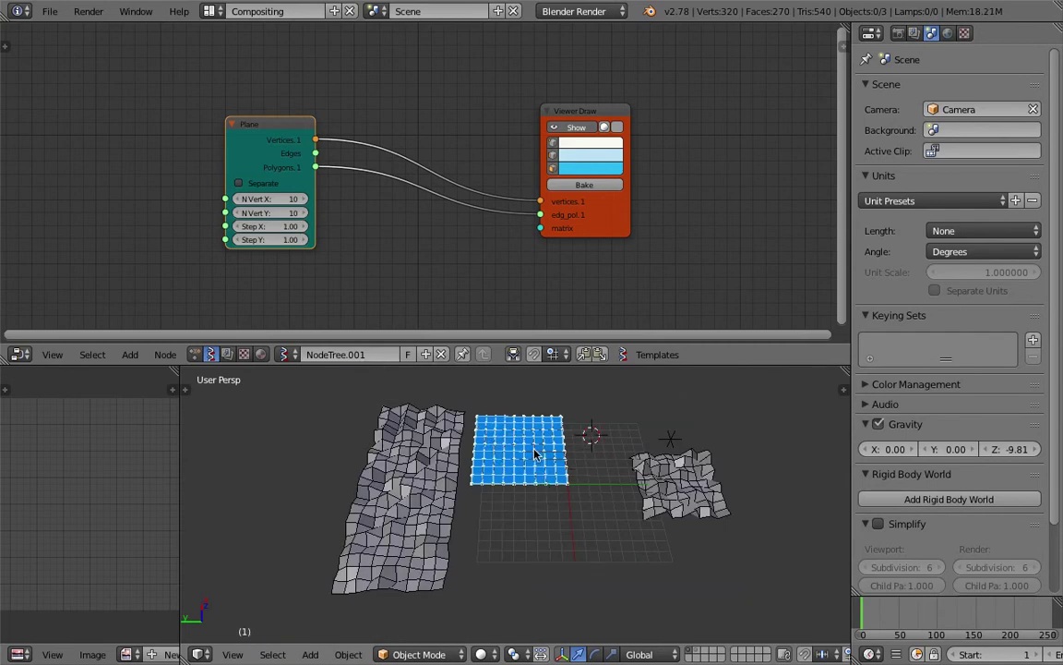
pyautogui.press('space')
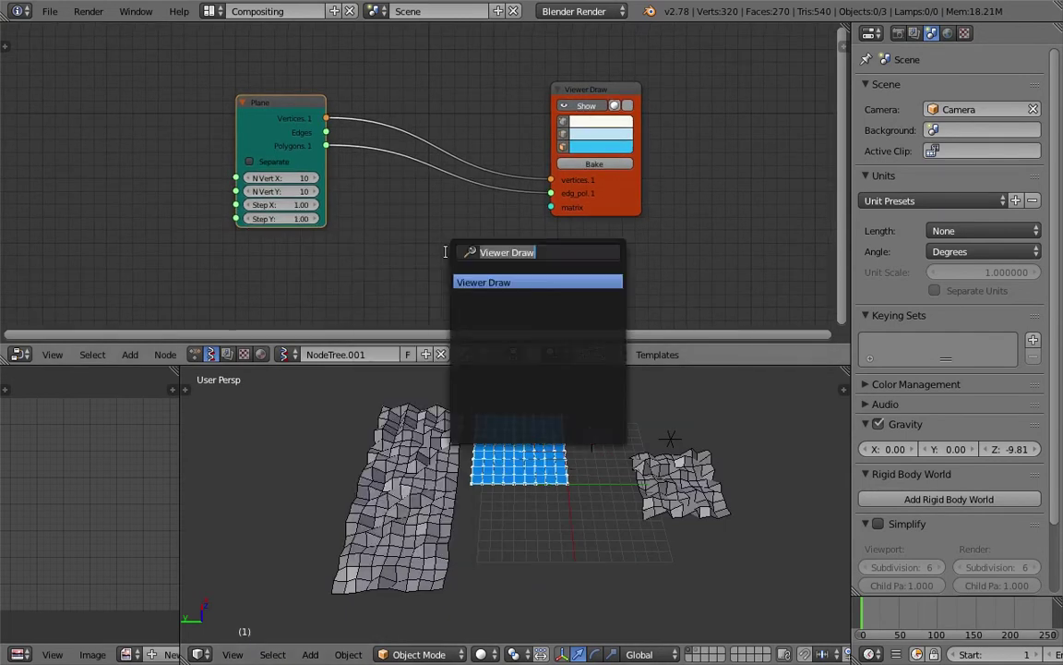
pyautogui.write('matr')
pyautogui.press('Down')
pyautogui.press('Down')
pyautogui.press('Down')
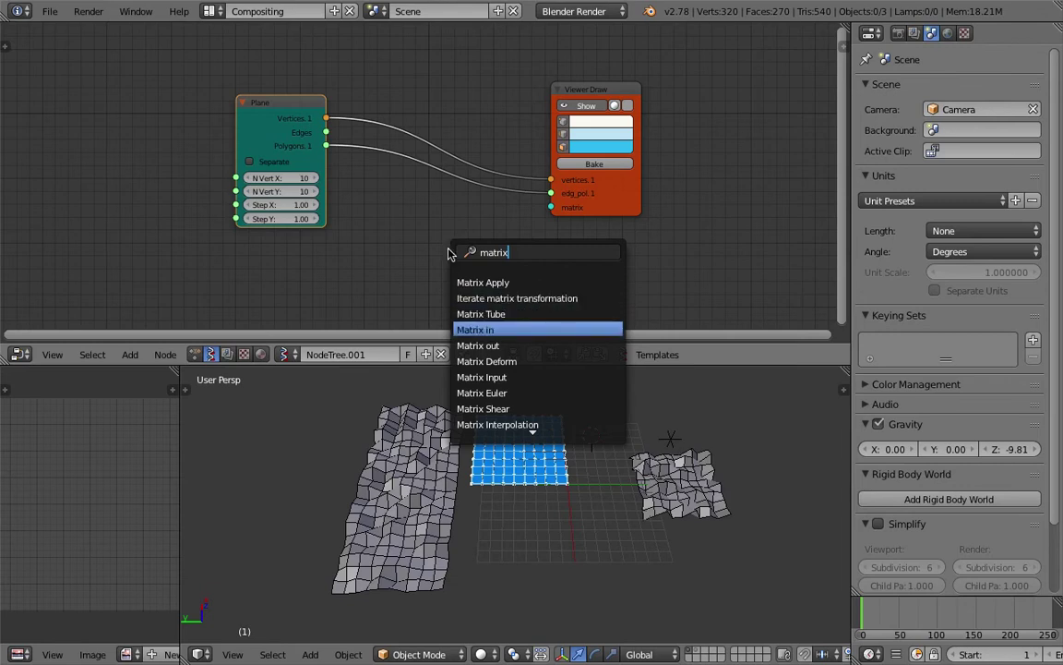
pyautogui.press('Return')
pyautogui.click(468, 214)
pyautogui.moveTo(497, 228); pyautogui.dragTo(549, 207)
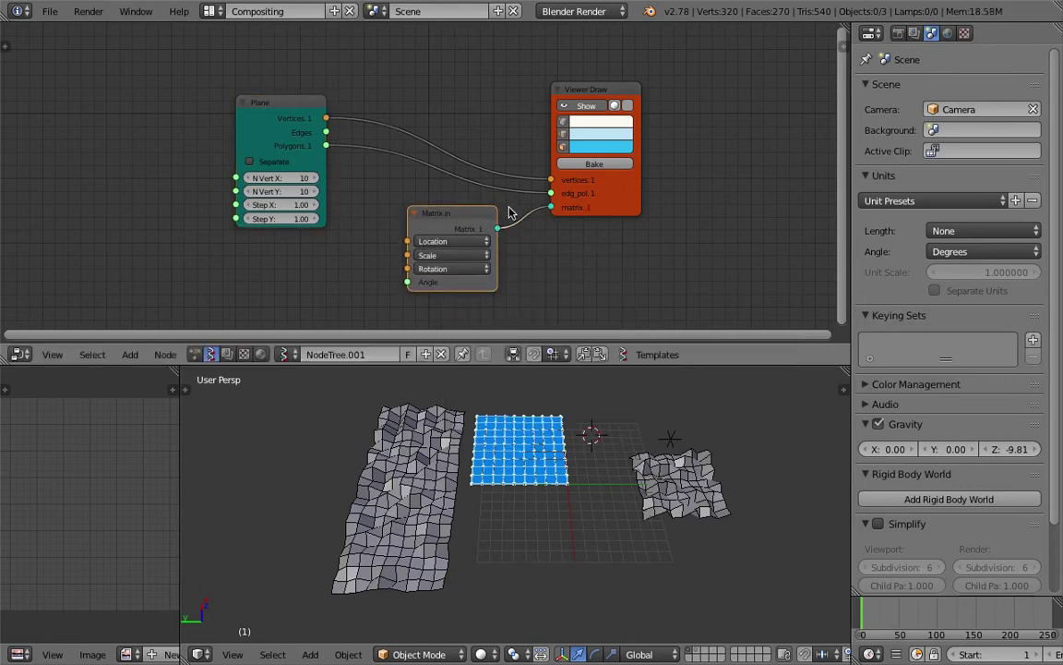
# Add a Vector in node and connect its Vectors output to the Matrix in node's Location input
pyautogui.press('space')
pyautogui.write('vec')
pyautogui.press('Down')
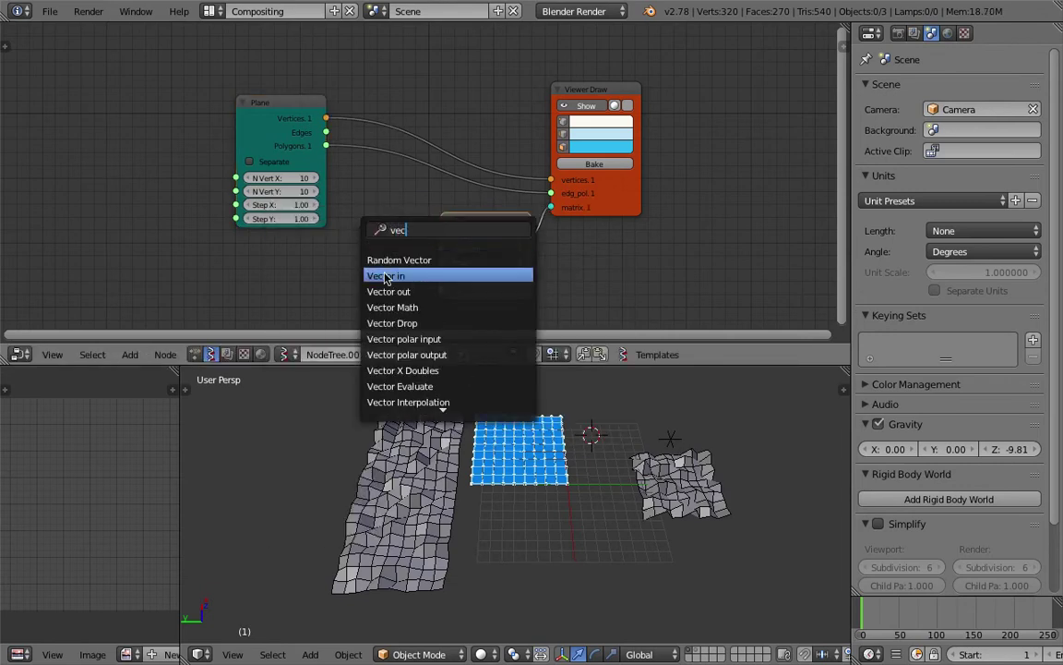
pyautogui.press('Return')
pyautogui.click(380, 270)
# Set the Vector in node to X -3.03, Y -1.17 and Z 0, and select the Target grid in the viewport
pyautogui.moveTo(374, 276); pyautogui.dragTo(428, 277)
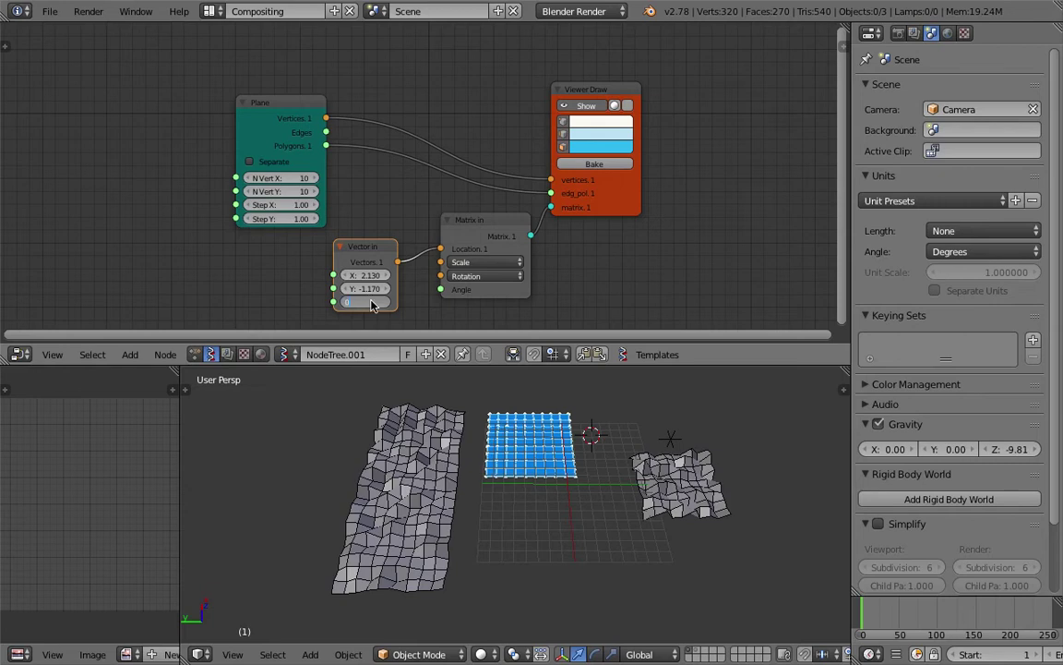
pyautogui.press('Return')
pyautogui.moveTo(369, 277); pyautogui.dragTo(220, 276)
pyautogui.moveTo(498, 515); pyautogui.dragTo(451, 492, button='middle')
pyautogui.rightClick(428, 452)
pyautogui.moveTo(554, 496); pyautogui.dragTo(579, 494, button='middle')
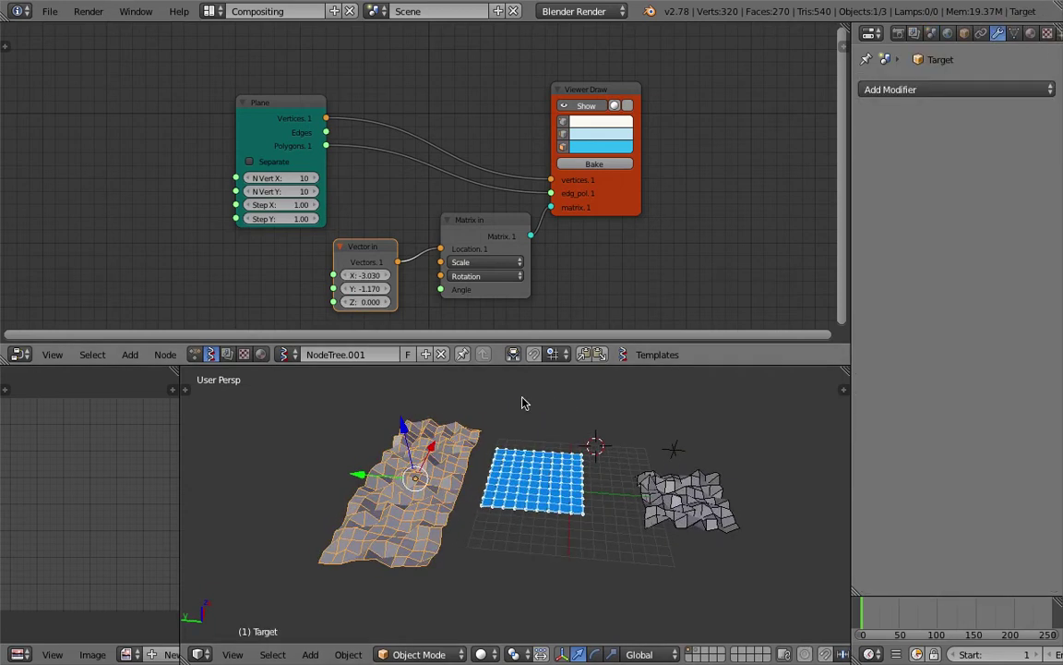
# Move the Plane node aside and insert a Randomize input vertices node into the vertices link between Plane and Viewer Draw
pyautogui.moveTo(277, 103); pyautogui.dragTo(144, 110)
pyautogui.hotkey('shift', 'a')
pyautogui.click(270, 68)
pyautogui.write('random')
pyautogui.press('Down')
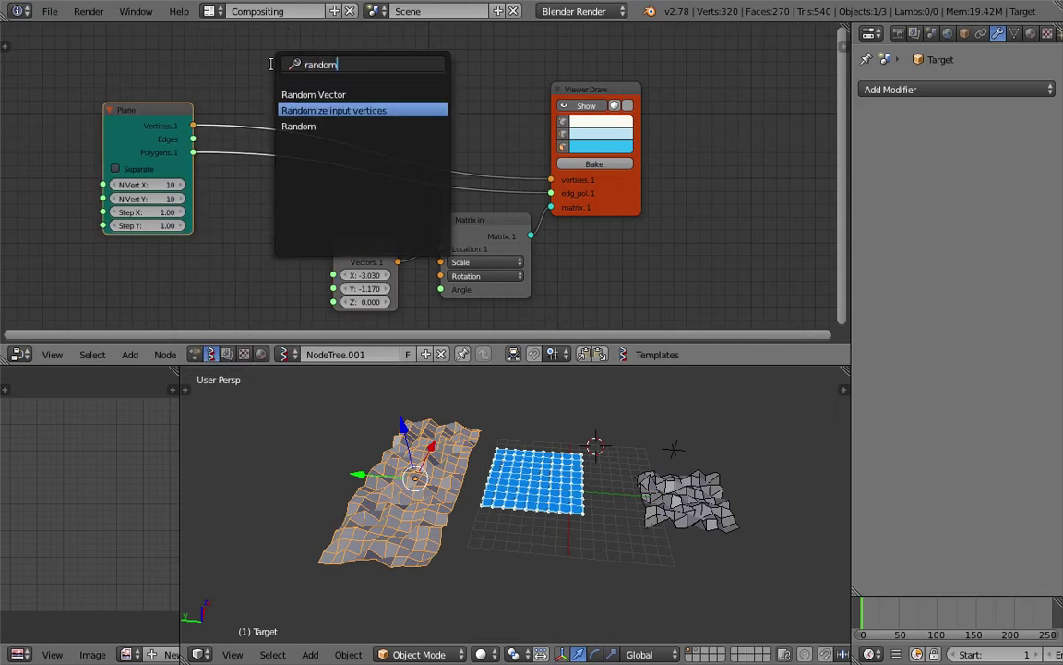
pyautogui.press('Return')
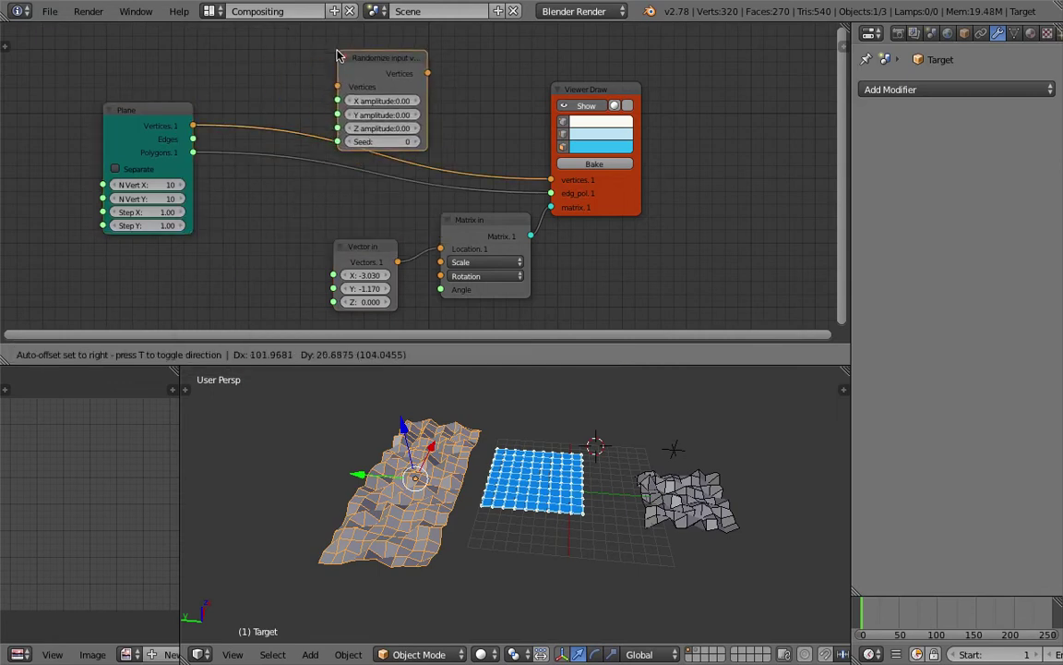
pyautogui.click(330, 64)
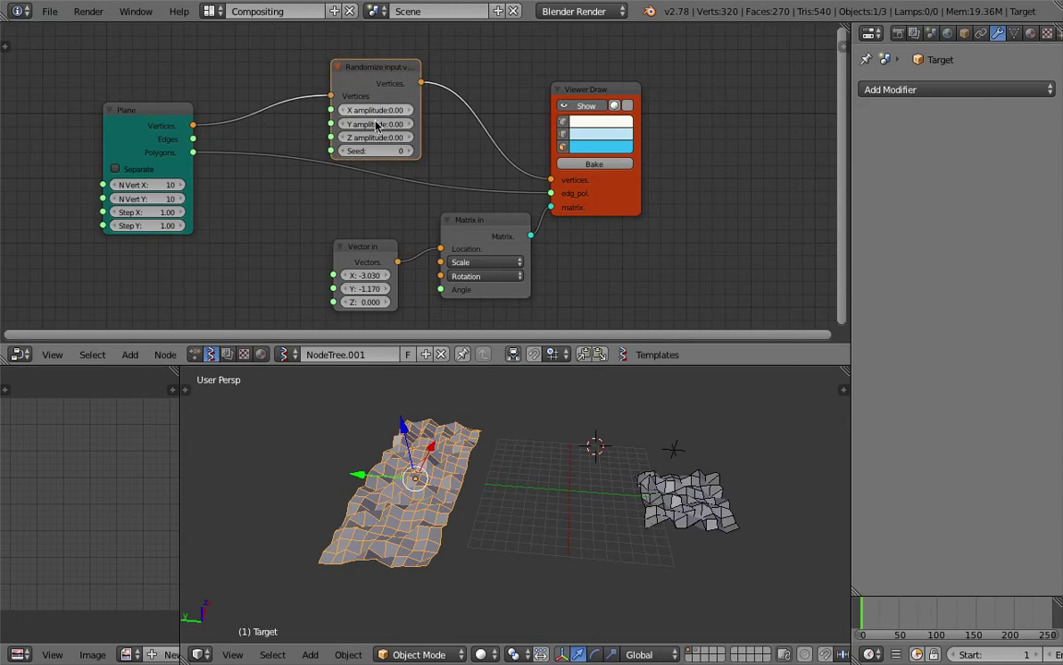
# Set the Z amplitude of the Randomize input vertices node to 0.72
pyautogui.moveTo(380, 138); pyautogui.dragTo(407, 138)
pyautogui.moveTo(376, 137); pyautogui.dragTo(373, 138)
pyautogui.moveTo(499, 437); pyautogui.dragTo(432, 454, button='middle')
pyautogui.moveTo(397, 480); pyautogui.dragTo(373, 462)
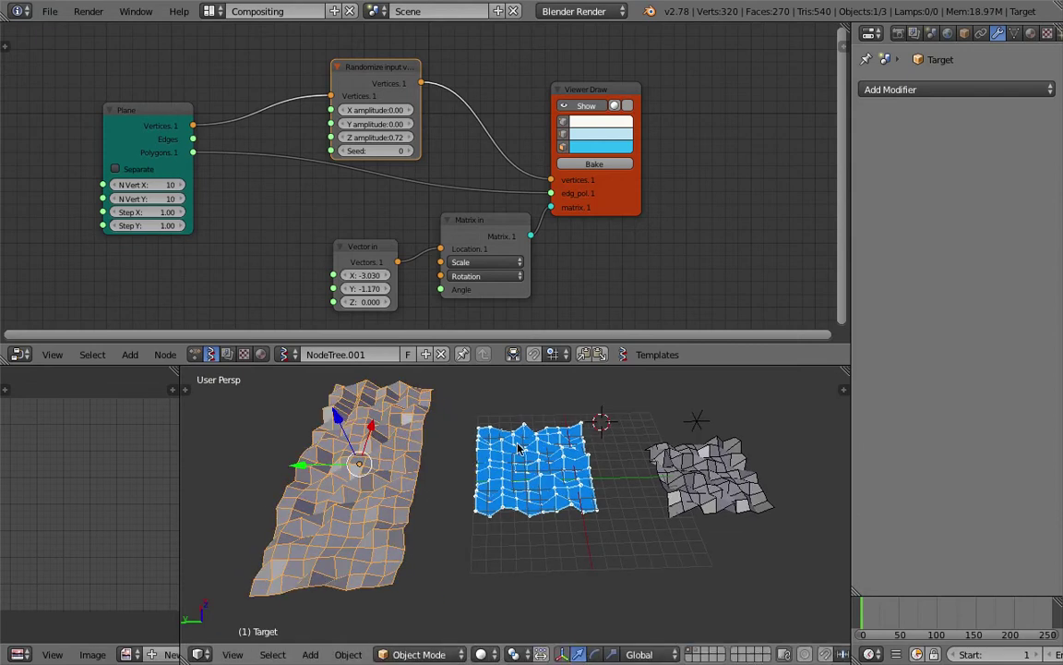
# Turn off the Viewer Draw display, move that node out of the way, and add a Viewer BMeshMK2 node beside it
pyautogui.moveTo(603, 211); pyautogui.dragTo(649, 186)
pyautogui.scroll(-1, 586, 246)
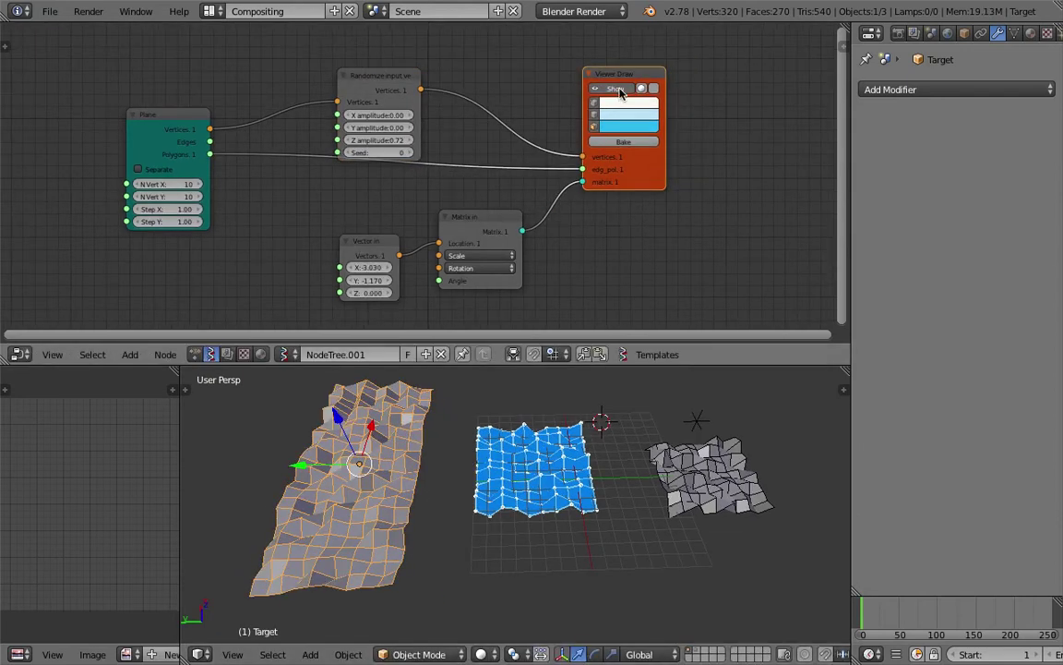
pyautogui.click(599, 64)
pyautogui.hotkey('shift', 'a')
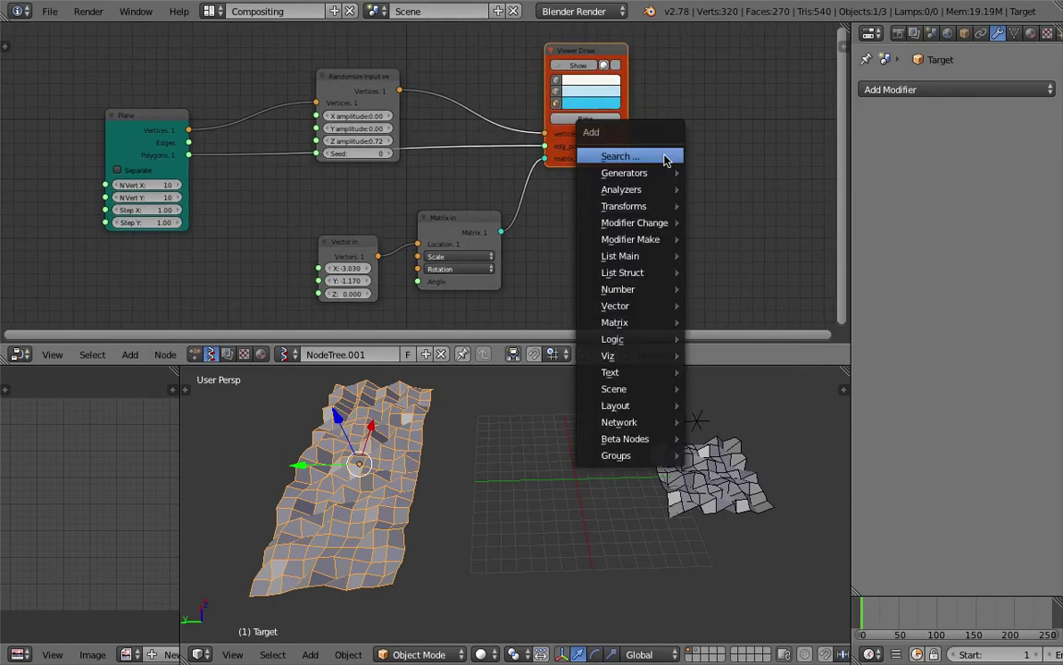
pyautogui.click(673, 158)
pyautogui.write('mk')
pyautogui.press('Down')
pyautogui.press('Down')
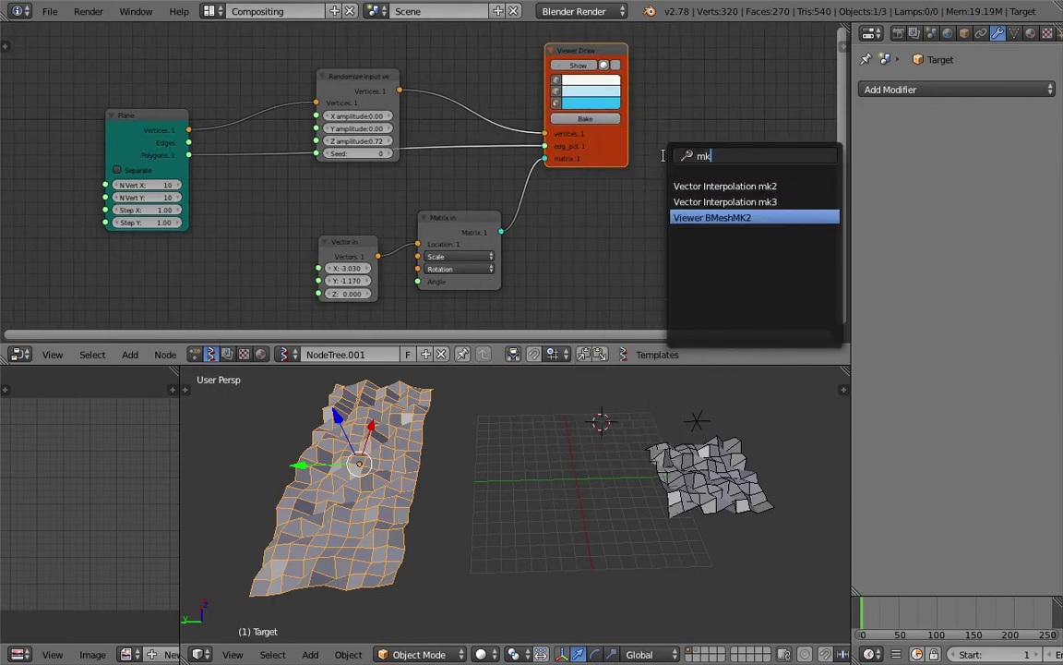
pyautogui.press('Return')
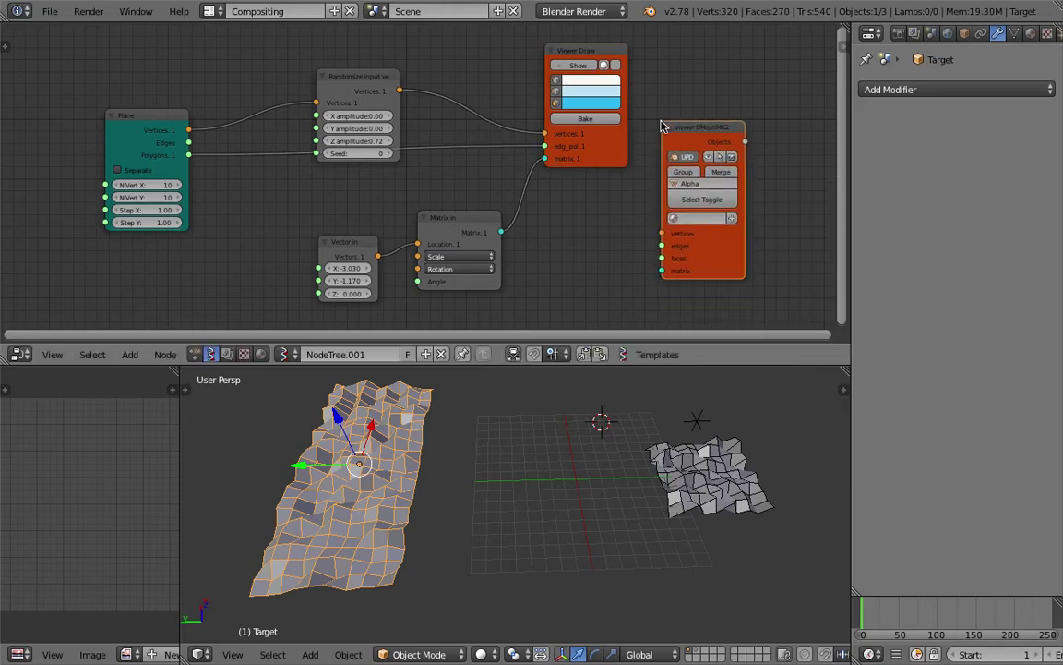
pyautogui.click(529, 68)
# Connect the randomized vertices and the Plane's polygons to the vertices and faces inputs of Viewer BMeshMK2
pyautogui.moveTo(399, 89); pyautogui.dragTo(661, 234)
pyautogui.moveTo(501, 232); pyautogui.dragTo(536, 246)
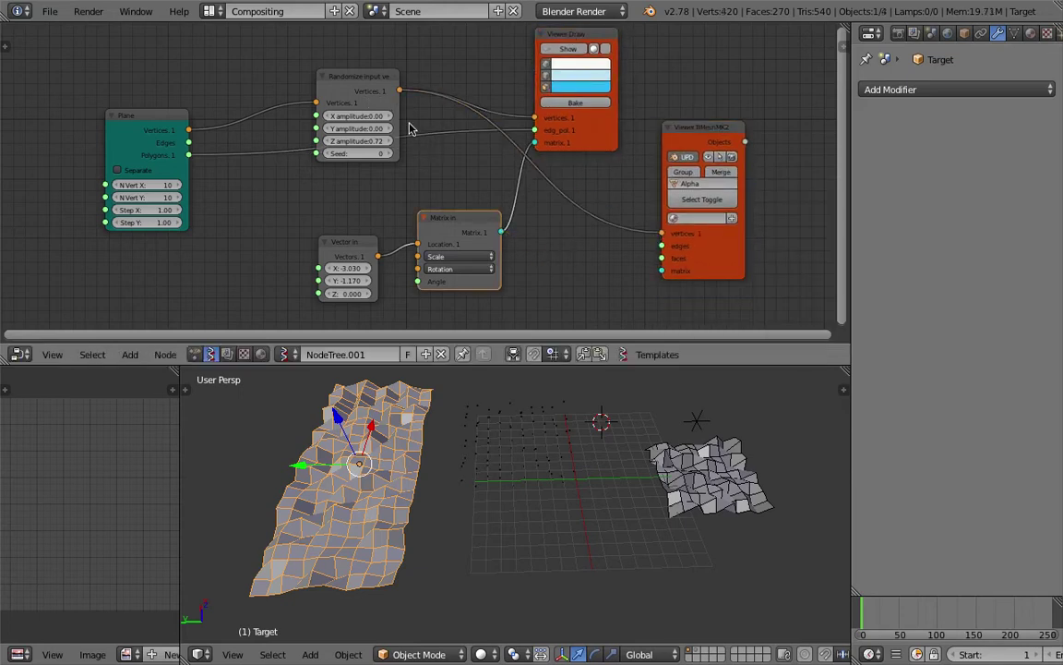
pyautogui.moveTo(376, 78); pyautogui.dragTo(366, 50)
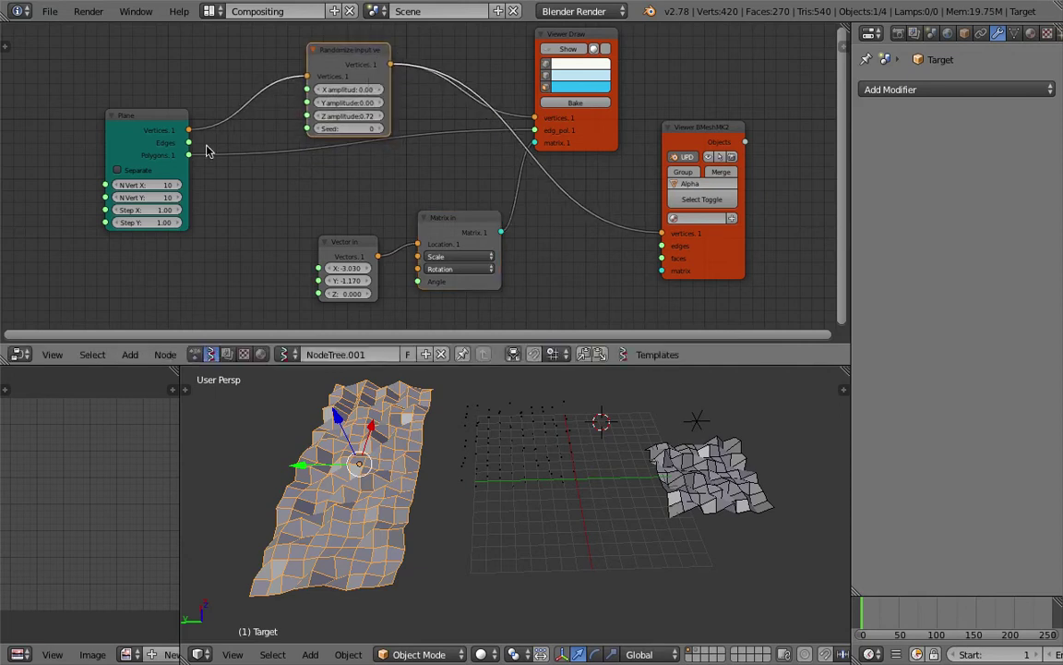
pyautogui.moveTo(189, 154); pyautogui.dragTo(658, 263)
pyautogui.moveTo(637, 506); pyautogui.dragTo(564, 492, button='middle')
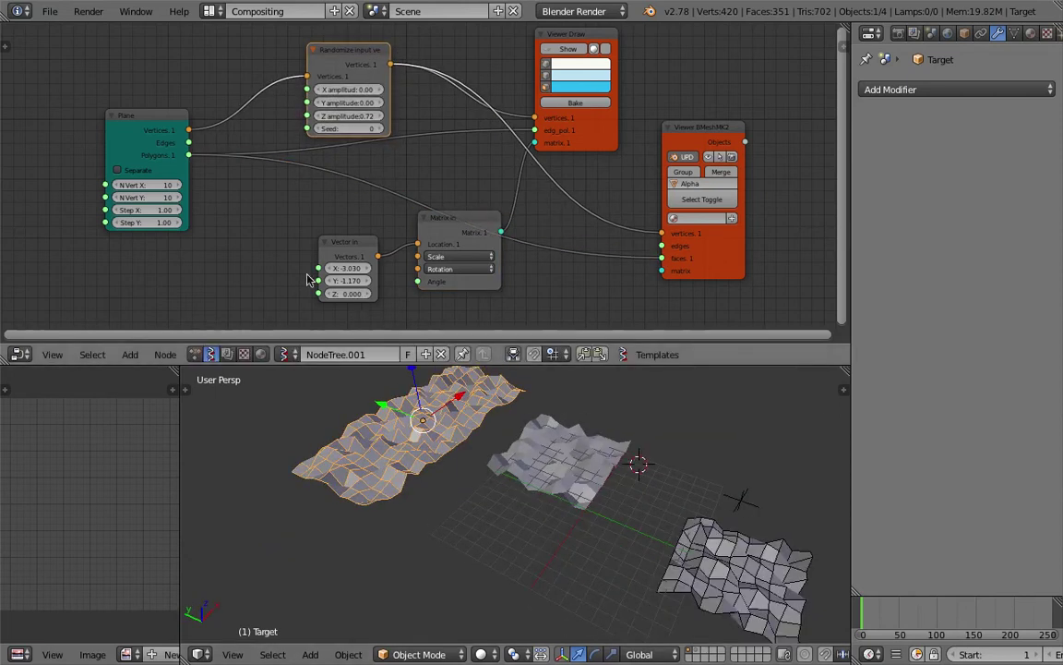
# Set the Plane's N Vert X to 22, select the generated Alpha_0 mesh, and set the Z amplitude to 1.08
pyautogui.moveTo(162, 191); pyautogui.dragTo(231, 191)
pyautogui.moveTo(485, 456); pyautogui.dragTo(554, 447, button='middle')
pyautogui.rightClick(522, 451)
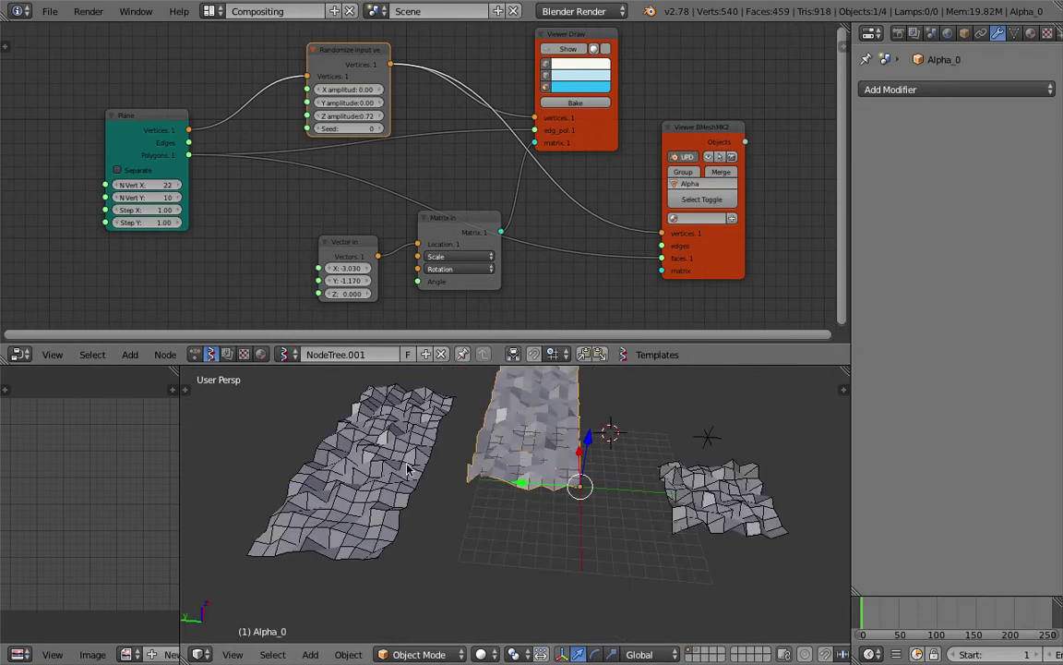
pyautogui.moveTo(406, 471); pyautogui.dragTo(498, 434, button='middle')
pyautogui.moveTo(349, 115); pyautogui.dragTo(367, 114)
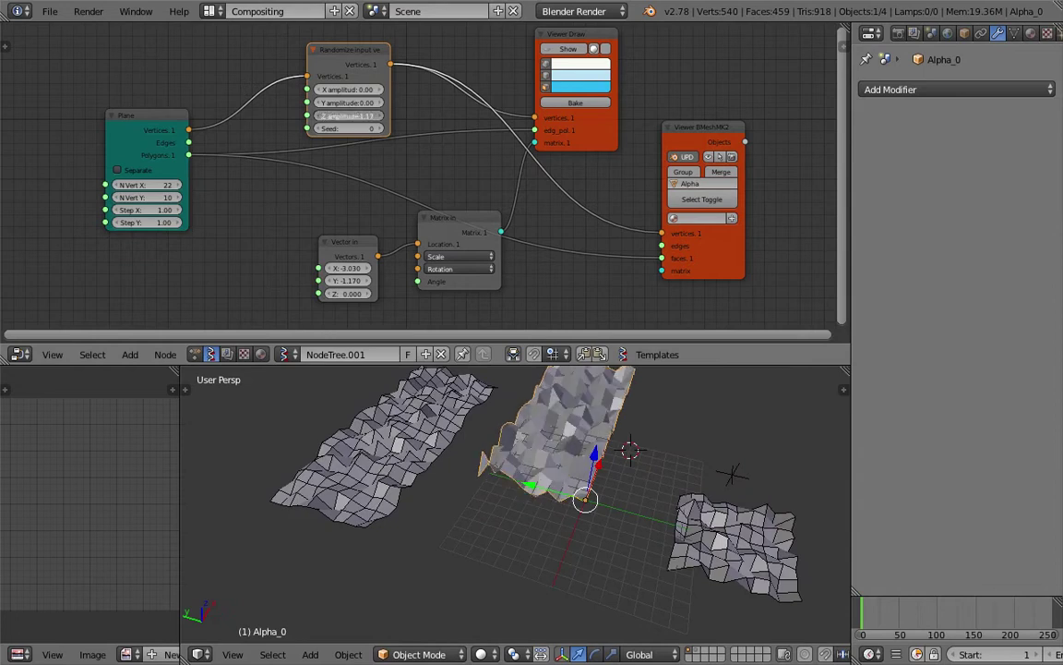
# Delete the Vector in and Matrix in nodes and rearrange the remaining Sverchok nodes
pyautogui.moveTo(358, 55); pyautogui.dragTo(304, 56)
pyautogui.moveTo(461, 171); pyautogui.dragTo(478, 187, button='middle')
pyautogui.moveTo(487, 236); pyautogui.dragTo(469, 163)
pyautogui.click(362, 264)
pyautogui.press('x')
pyautogui.click(455, 173)
pyautogui.press('x')
pyautogui.moveTo(477, 193); pyautogui.dragTo(474, 204, button='middle')
pyautogui.moveTo(608, 166); pyautogui.dragTo(627, 143)
pyautogui.moveTo(725, 166); pyautogui.dragTo(705, 165)
pyautogui.moveTo(486, 209); pyautogui.dragTo(521, 195, button='middle')
pyautogui.moveTo(333, 294)
pyautogui.mouseDown(button='middle')
pyautogui.moveTo(393, 247)
pyautogui.moveTo(443, 238)
pyautogui.mouseUp(button='middle')
# Switch to the Animation Nodes tree and tidy the chain from Random Vector through Combine Mesh Data
pyautogui.click(197, 356)
pyautogui.scroll(-3, 330, 260)
pyautogui.scroll(2, 394, 245)
pyautogui.moveTo(273, 172); pyautogui.dragTo(286, 169)
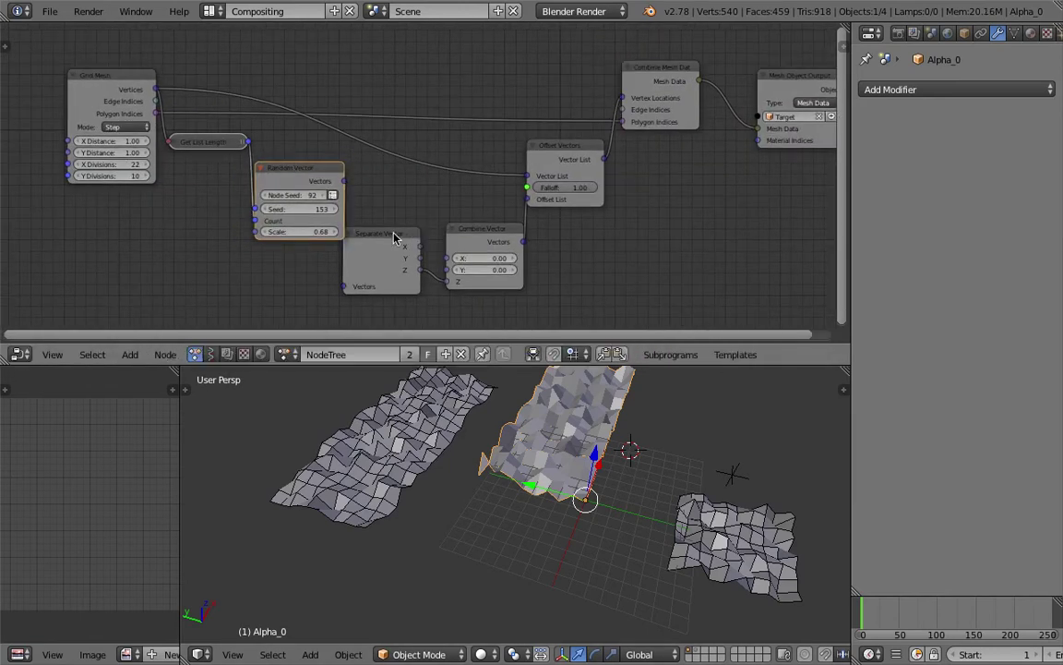
pyautogui.moveTo(377, 233); pyautogui.dragTo(390, 223)
pyautogui.moveTo(464, 234); pyautogui.dragTo(465, 218)
pyautogui.moveTo(554, 148); pyautogui.dragTo(566, 148)
pyautogui.moveTo(663, 110); pyautogui.dragTo(685, 111)
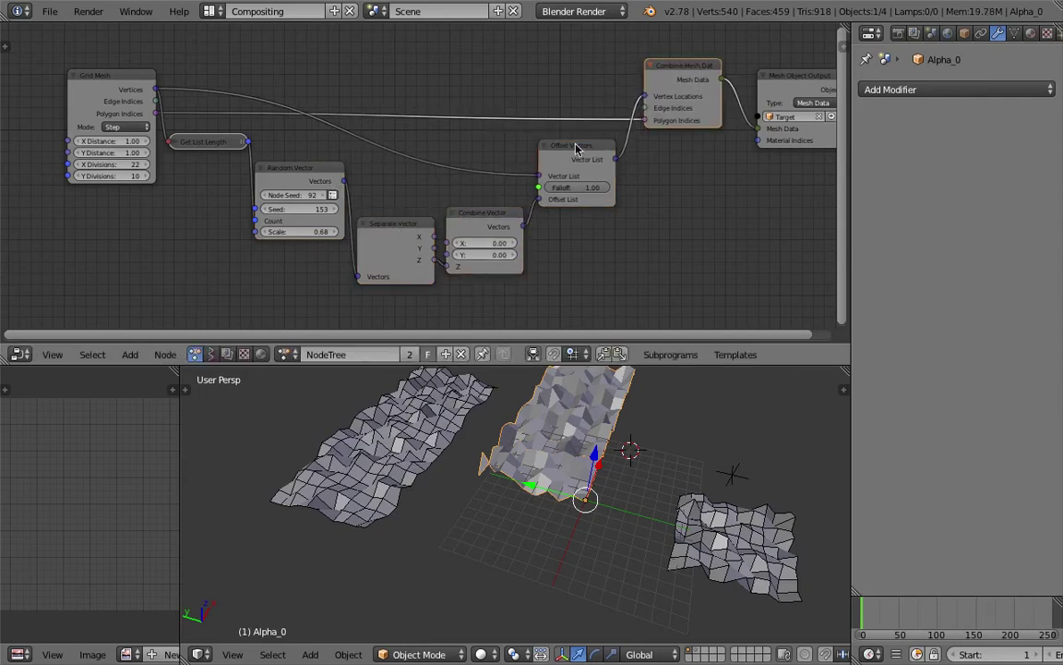
pyautogui.moveTo(686, 194); pyautogui.dragTo(653, 198, button='middle')
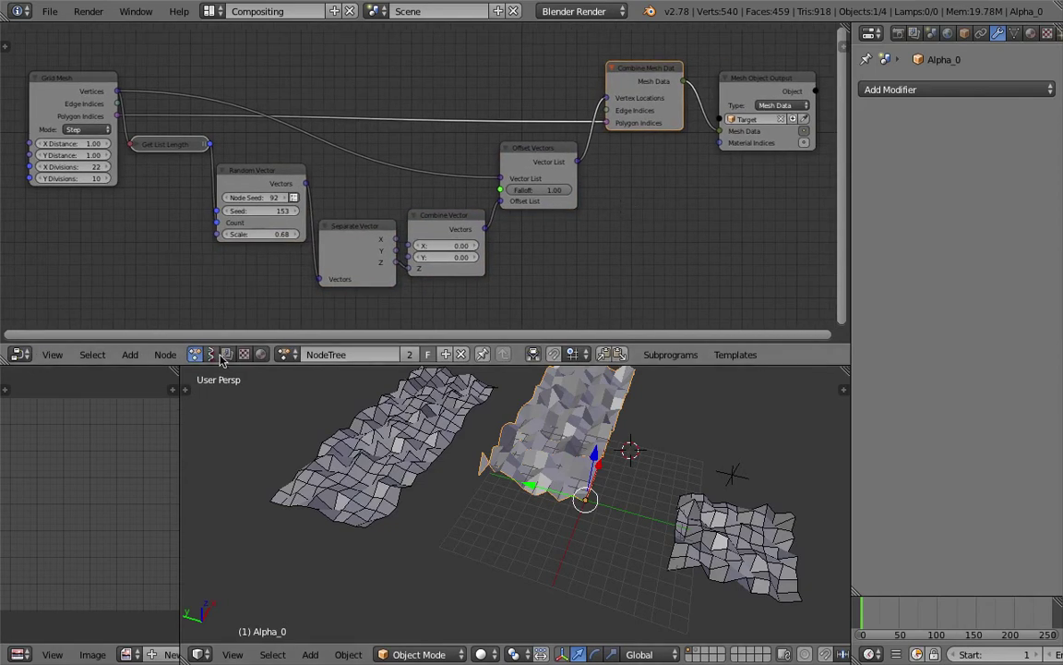
# Switch to the Sverchok tree NodeTree.001 and space out the Randomize input vertices and Plane nodes
pyautogui.click(210, 355)
pyautogui.click(288, 354)
pyautogui.click(319, 379)
pyautogui.moveTo(478, 238); pyautogui.dragTo(440, 241, button='middle')
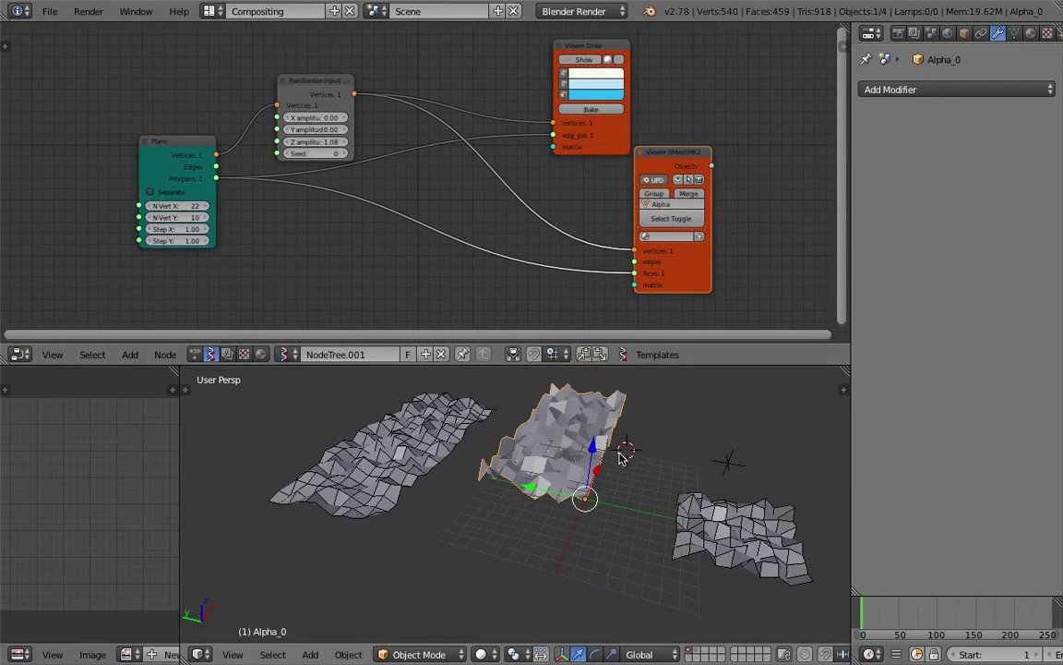
pyautogui.moveTo(293, 96); pyautogui.dragTo(272, 81)
pyautogui.moveTo(193, 146); pyautogui.dragTo(147, 152)
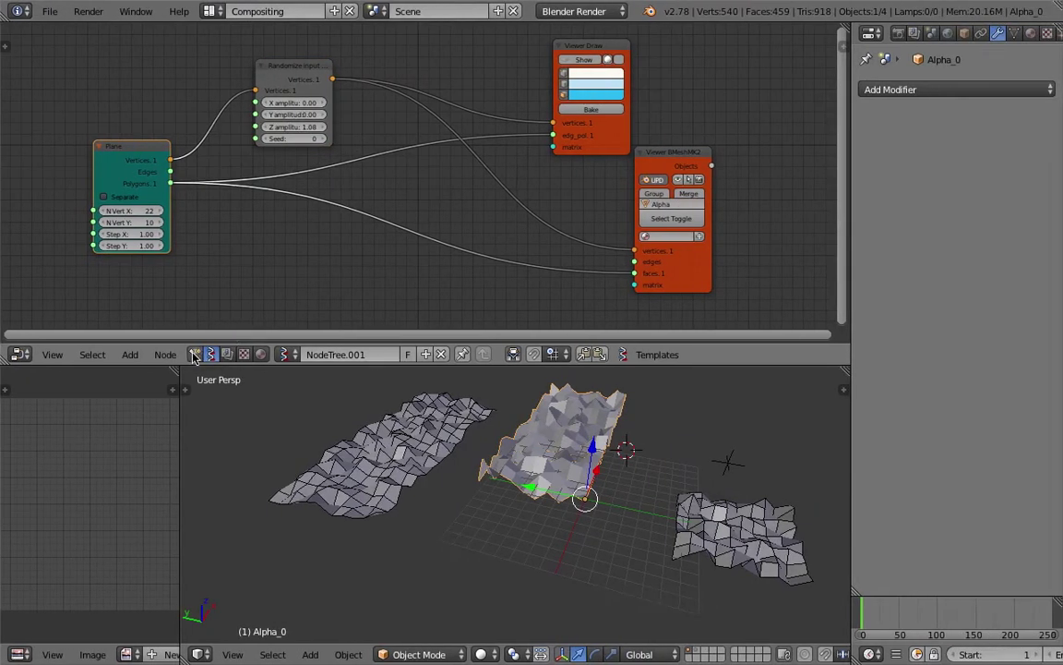
# Return to the Animation Nodes tree and enlarge the node editor in width and height
pyautogui.click(195, 355)
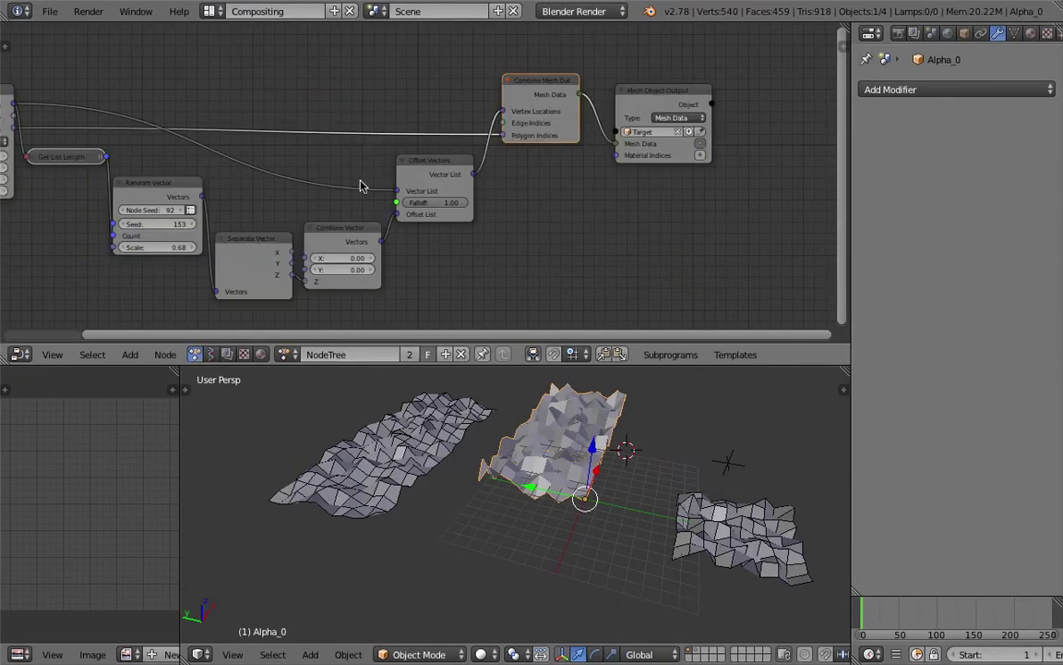
pyautogui.press('Home')
pyautogui.moveTo(852, 79); pyautogui.dragTo(956, 79)
pyautogui.scroll(2, 707, 232)
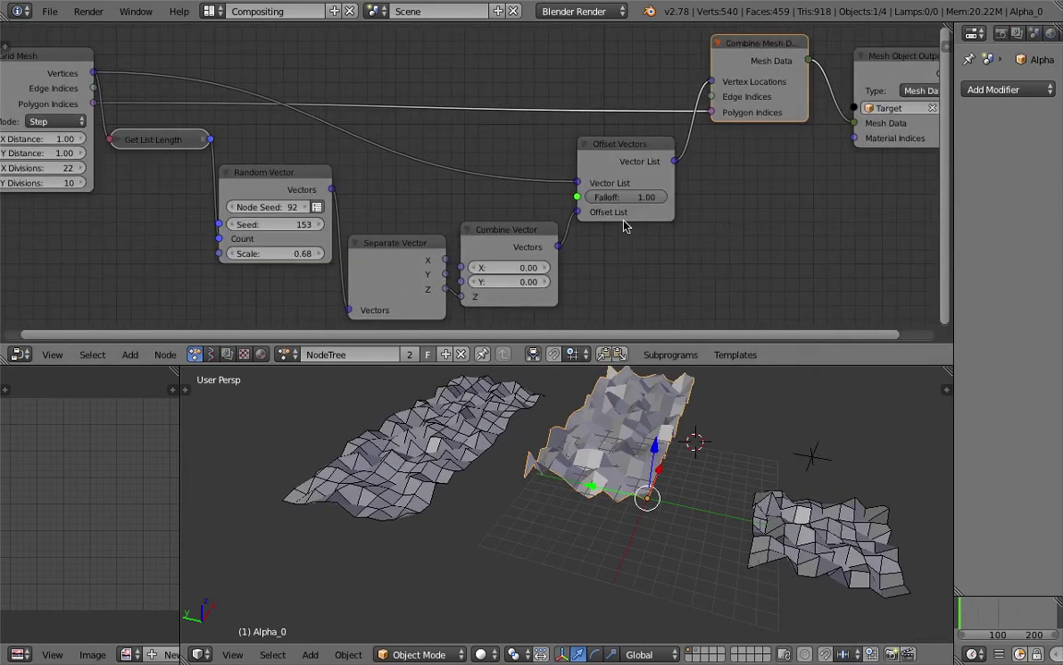
pyautogui.moveTo(660, 196)
pyautogui.mouseDown()
pyautogui.moveTo(585, 196)
pyautogui.moveTo(671, 202)
pyautogui.mouseUp()
pyautogui.press('Home')
pyautogui.moveTo(752, 369); pyautogui.dragTo(752, 428)
pyautogui.press('Home')
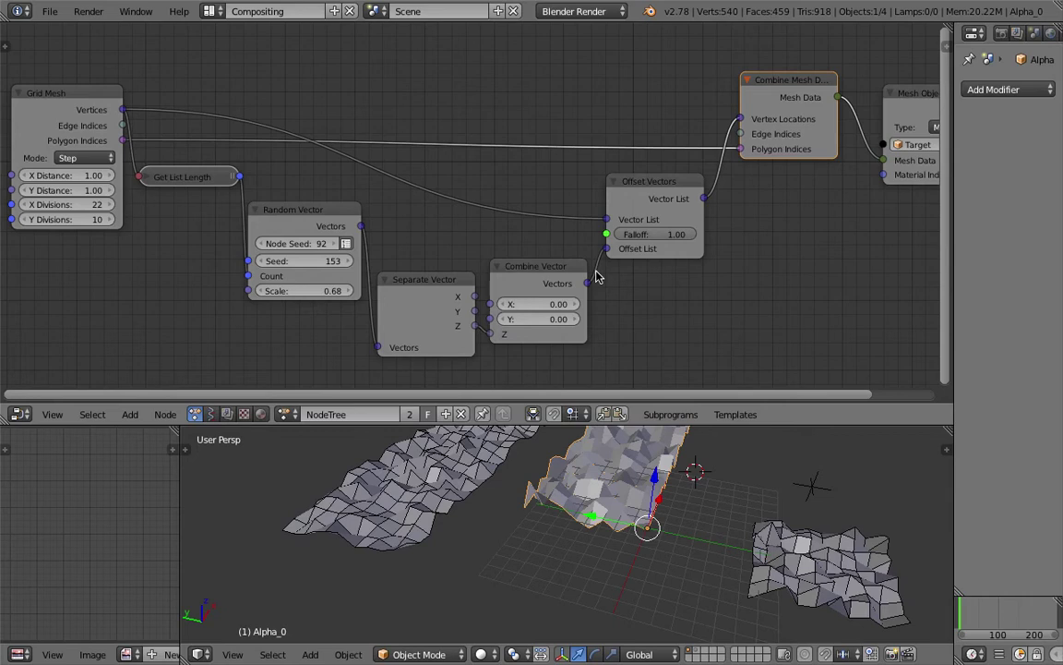
pyautogui.moveTo(441, 434); pyautogui.dragTo(421, 504, button='middle')
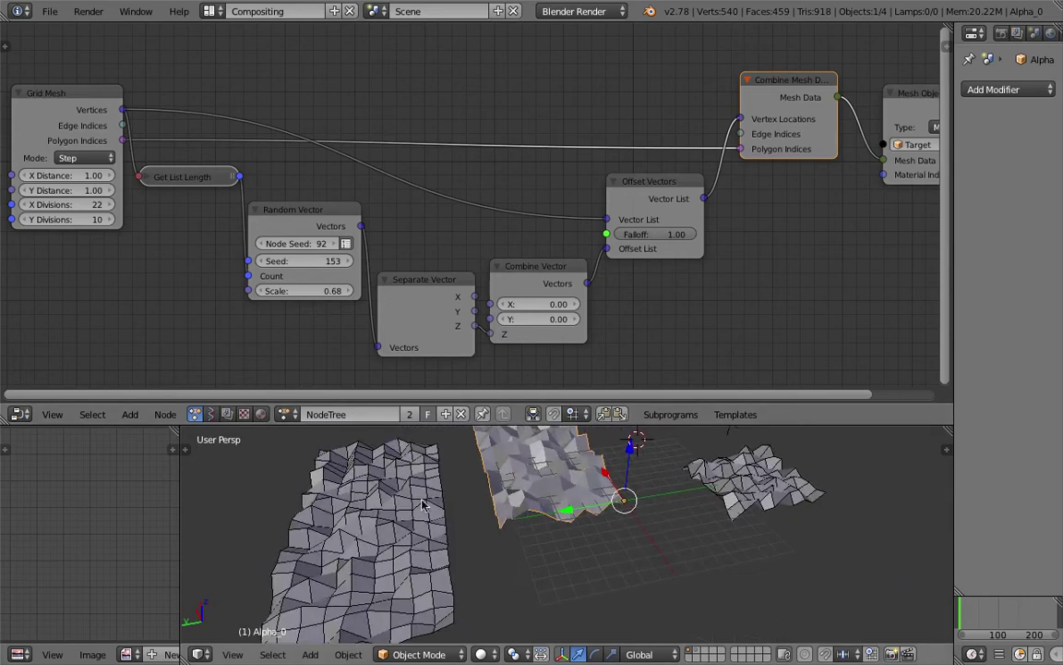
pyautogui.moveTo(391, 543); pyautogui.dragTo(421, 510, button='middle')
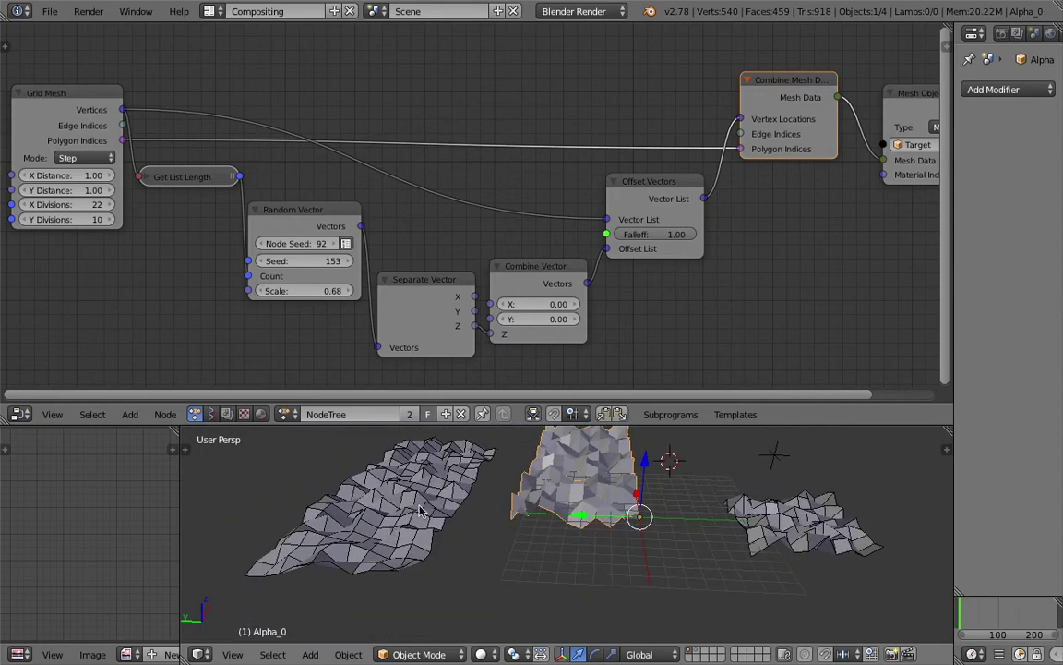
pyautogui.moveTo(508, 426); pyautogui.dragTo(513, 382)
pyautogui.moveTo(778, 281); pyautogui.dragTo(687, 240, button='middle')
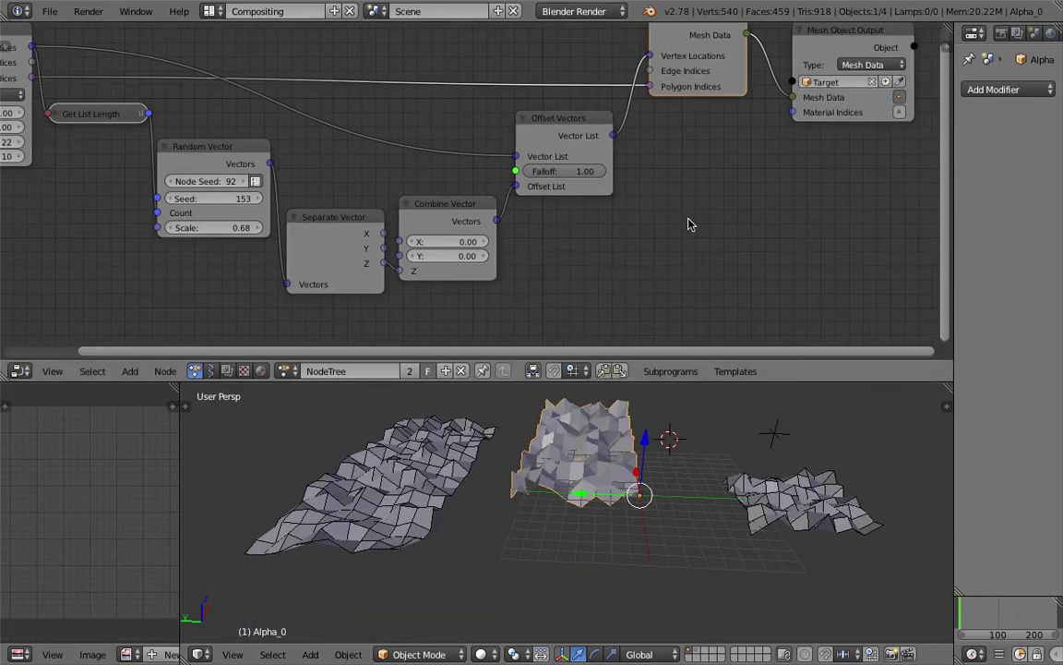
pyautogui.hotkey('shift', 'a')
pyautogui.click(688, 209)
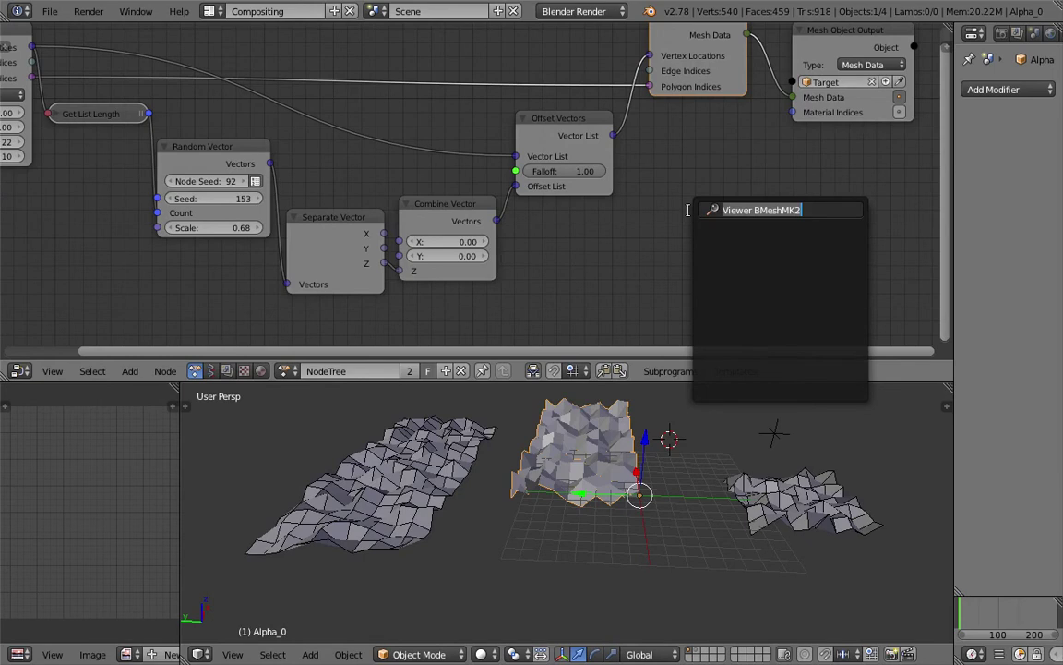
pyautogui.write('offset')
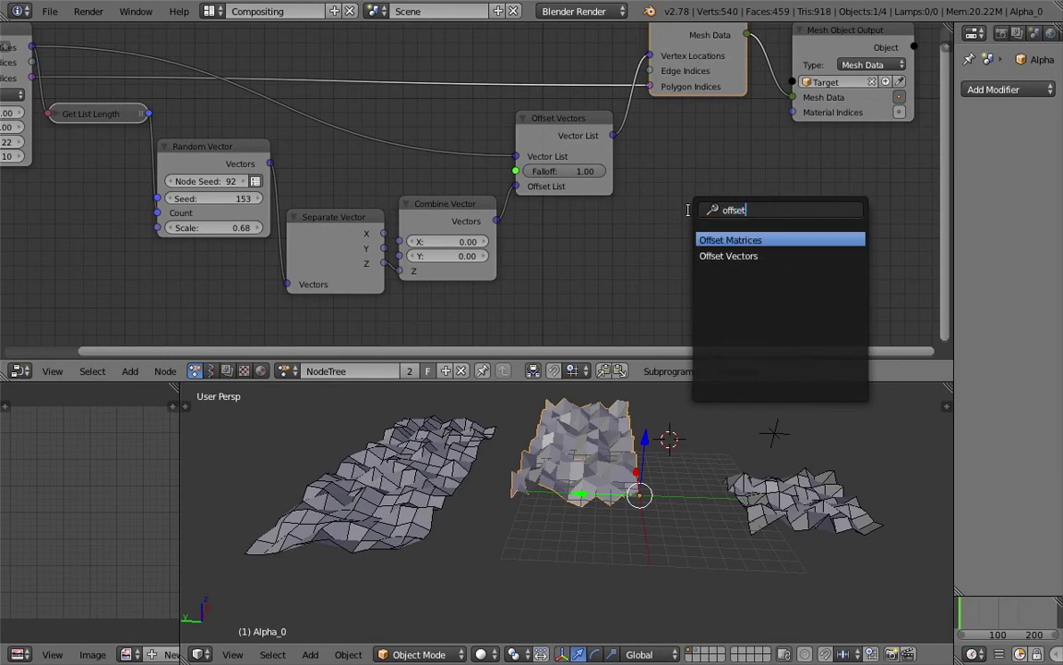
pyautogui.press('Escape')
# Search the Animation Nodes for "falloff" and add a Point Distance Falloff node to the tree
pyautogui.hotkey('shift', 'a')
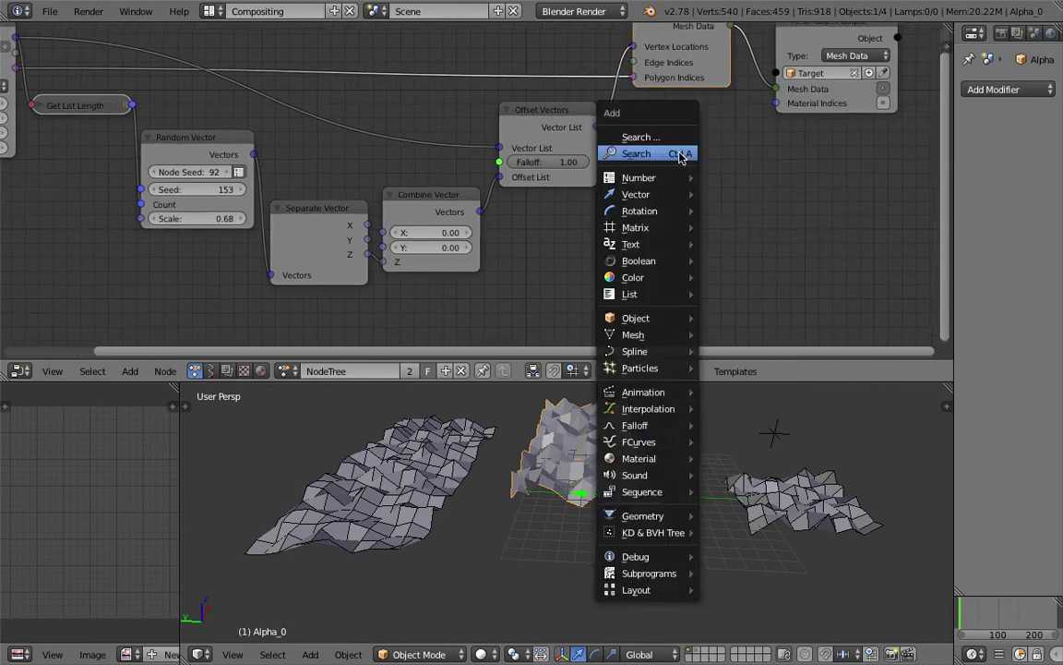
pyautogui.click(677, 152)
pyautogui.write('falloff')
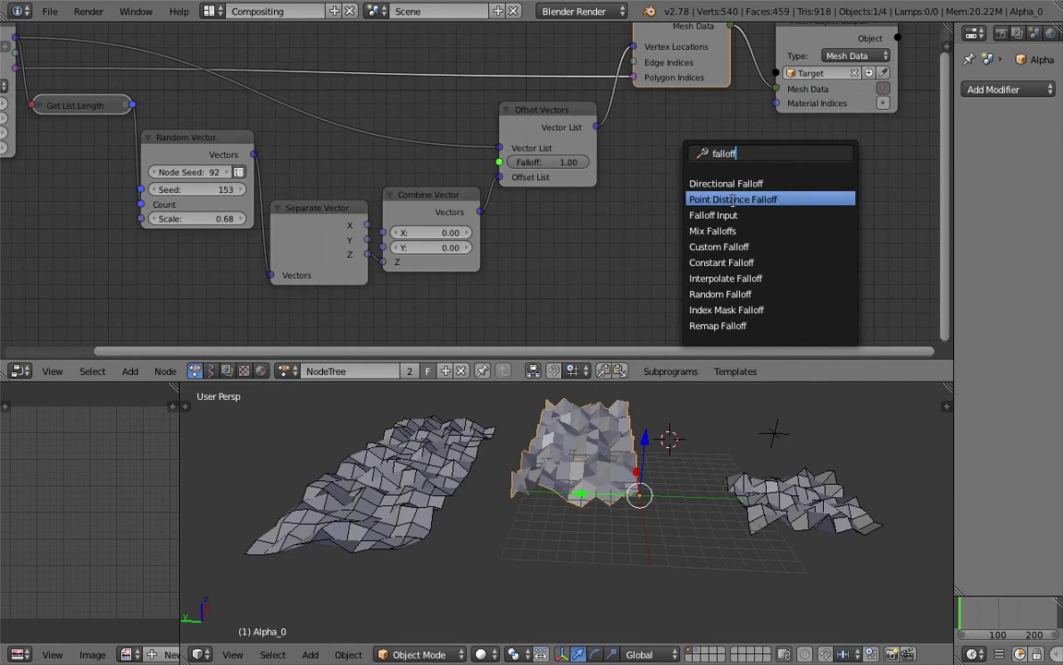
pyautogui.click(736, 200)
pyautogui.click(691, 175)
pyautogui.hotkey('ctrl', 's')
pyautogui.click(713, 176)
pyautogui.moveTo(717, 178); pyautogui.dragTo(758, 209, button='middle')
pyautogui.moveTo(757, 209); pyautogui.dragTo(708, 205)
# Spread out the Combine Mesh Data and Offset Vectors nodes and place Point Distance Falloff below the Grid Mesh node
pyautogui.scroll(-3, 708, 208)
pyautogui.scroll(-1, 707, 206)
pyautogui.moveTo(657, 109); pyautogui.dragTo(661, 42)
pyautogui.moveTo(579, 175); pyautogui.dragTo(633, 150)
pyautogui.moveTo(683, 206); pyautogui.dragTo(234, 248)
pyautogui.moveTo(235, 240); pyautogui.dragTo(200, 211, button='middle')
pyautogui.scroll(2, 203, 214)
# Connect the Point Distance Falloff output to the Falloff input of the Offset Vectors node
pyautogui.moveTo(225, 243)
pyautogui.mouseDown()
pyautogui.moveTo(309, 243)
pyautogui.moveTo(234, 243)
pyautogui.mouseUp()
pyautogui.moveTo(234, 240); pyautogui.dragTo(620, 138)
pyautogui.moveTo(399, 185); pyautogui.dragTo(458, 159, button='middle')
pyautogui.scroll(2, 458, 158)
# Set the Max Distance of the Point Distance Falloff node to 3.70 and inspect the deformed grid
pyautogui.moveTo(474, 450); pyautogui.dragTo(574, 442, button='middle')
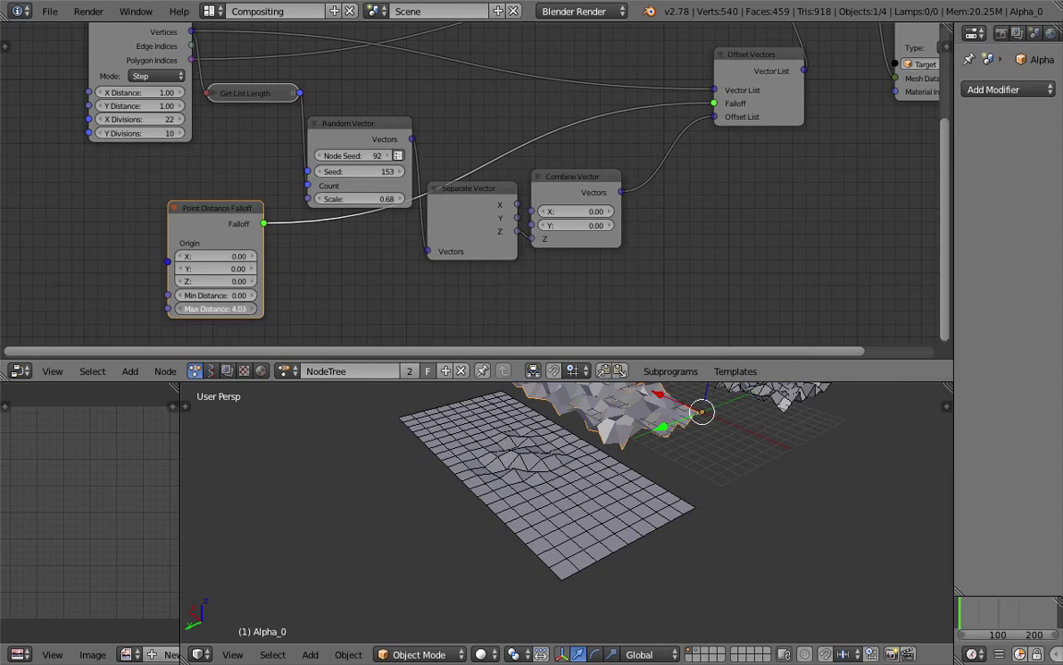
pyautogui.moveTo(215, 309)
pyautogui.mouseDown()
pyautogui.moveTo(263, 308)
pyautogui.moveTo(215, 308)
pyautogui.mouseUp()
pyautogui.moveTo(503, 514); pyautogui.dragTo(496, 455, button='middle')
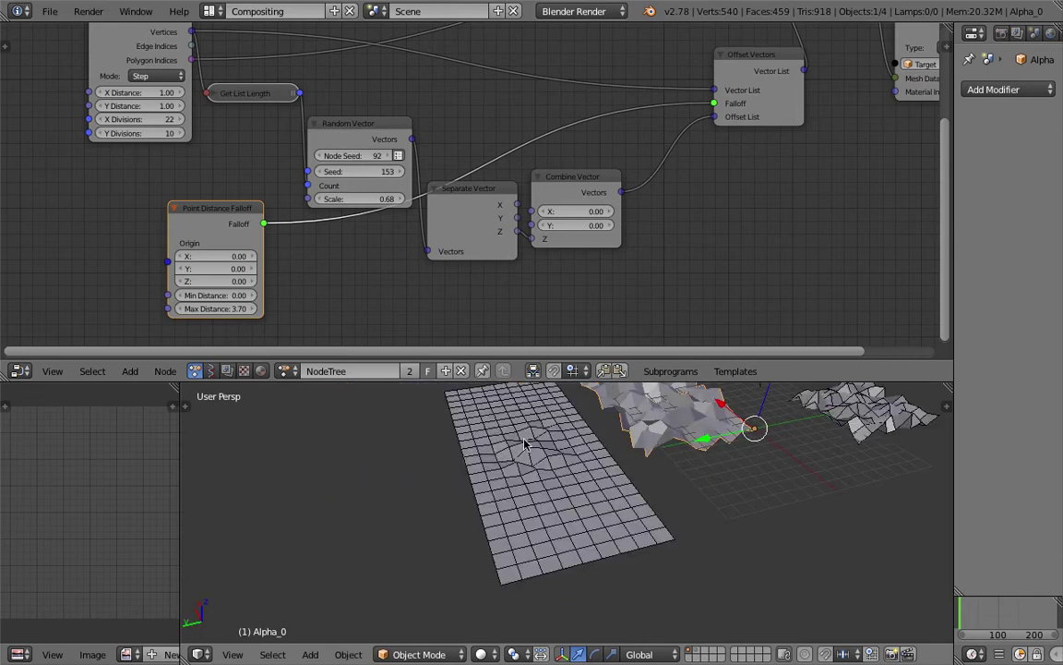
pyautogui.moveTo(677, 458); pyautogui.dragTo(597, 465, button='middle')
# Move the Alpha_0 mesh away from the Target grid to beyond the Empty, and select the Target grid
pyautogui.scroll(-5, 596, 465)
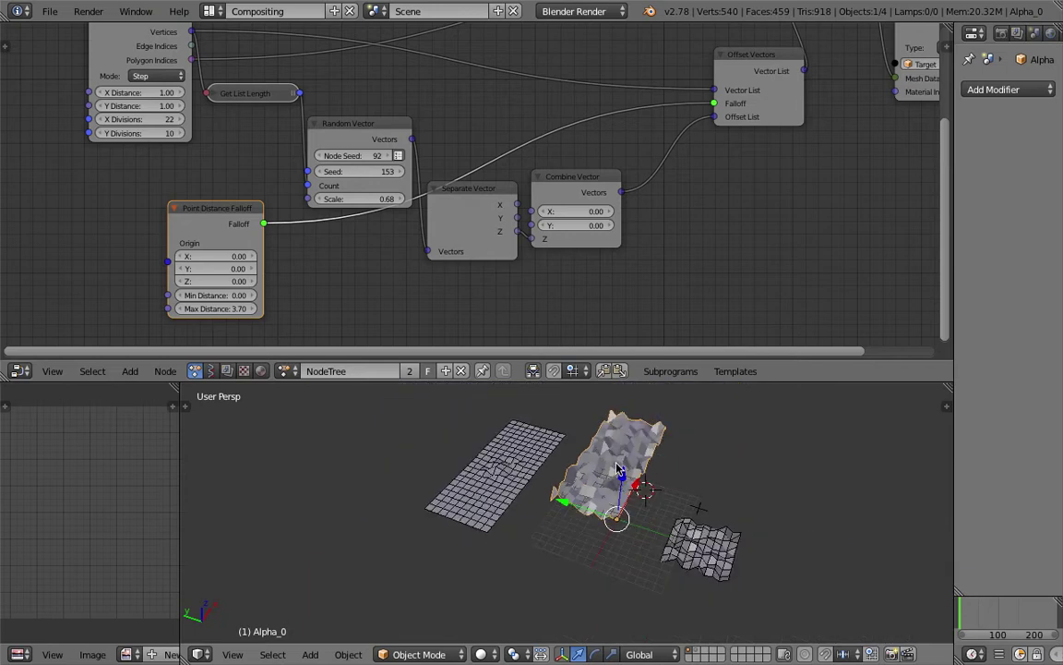
pyautogui.press('g')
pyautogui.click(824, 464)
pyautogui.rightClick(517, 473)
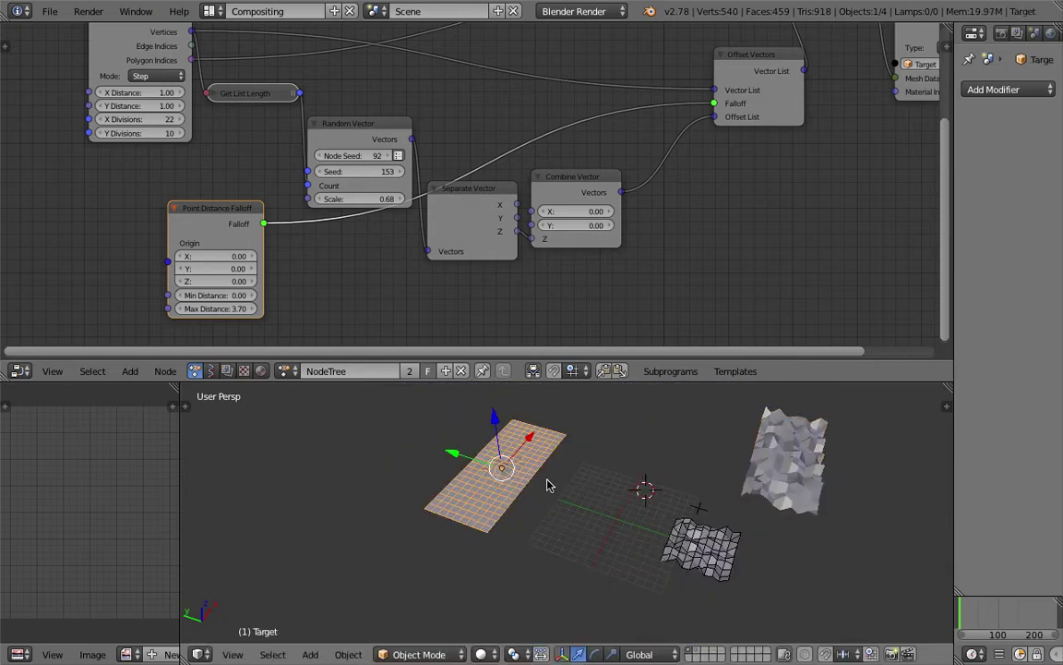
# Clear the Target grid's location so that it sits at the world origin
pyautogui.hotkey('alt', 'g')
pyautogui.scroll(2, 563, 492)
pyautogui.keyDown('shift'); pyautogui.moveTo(600, 508); pyautogui.dragTo(526, 478, button='middle'); pyautogui.keyUp('shift')
pyautogui.moveTo(526, 478); pyautogui.dragTo(562, 484, button='middle')
pyautogui.press('g')
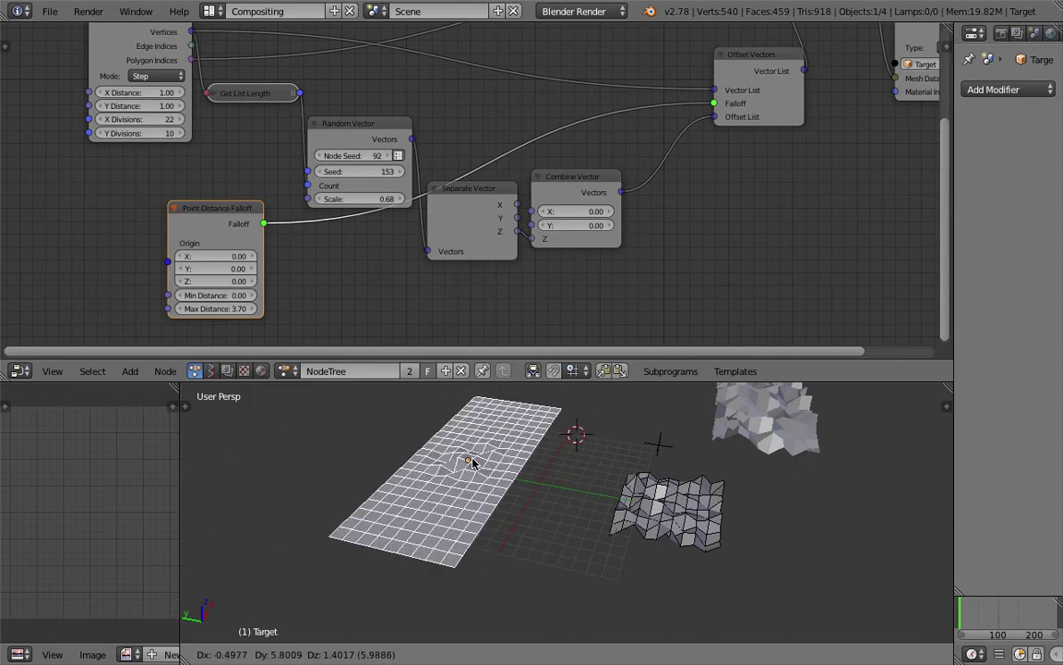
pyautogui.press('Escape')
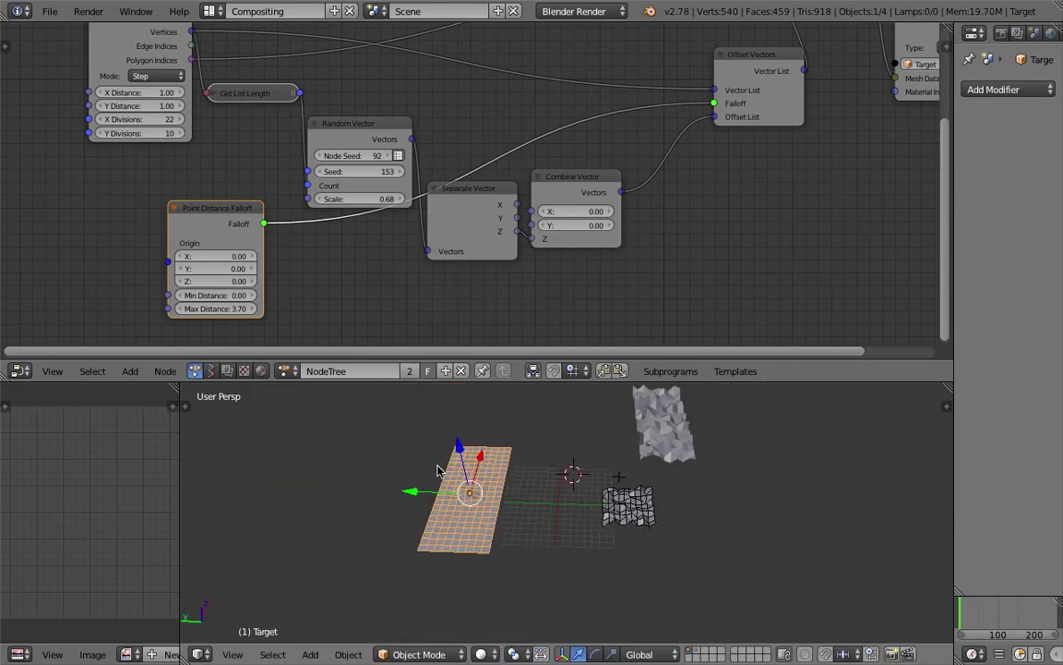
pyautogui.press('g')
pyautogui.click(530, 471)
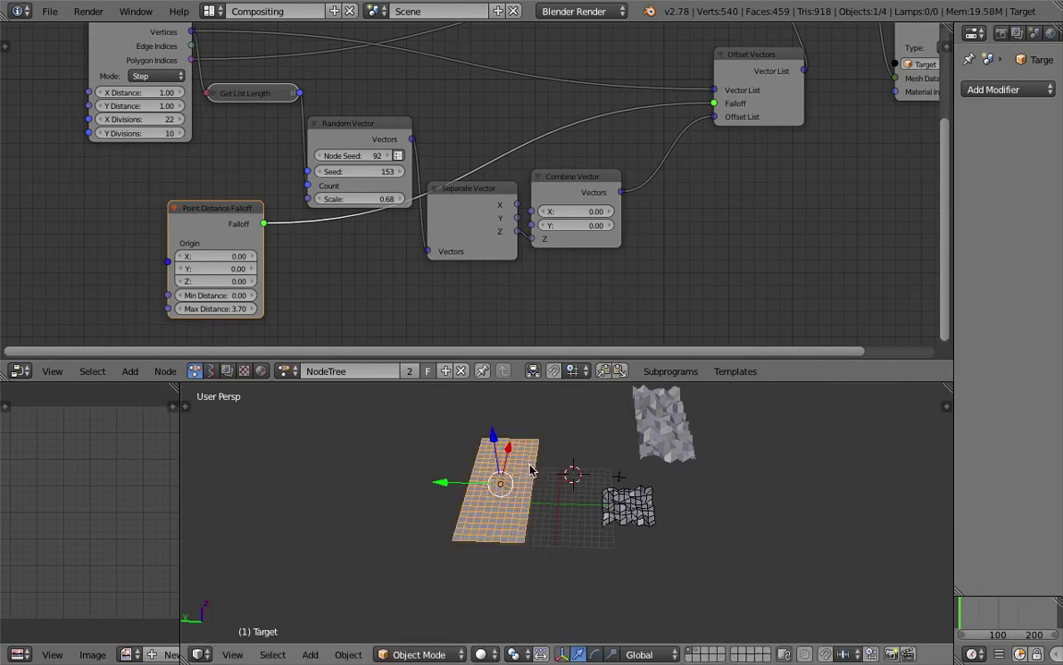
pyautogui.scroll(4, 517, 471)
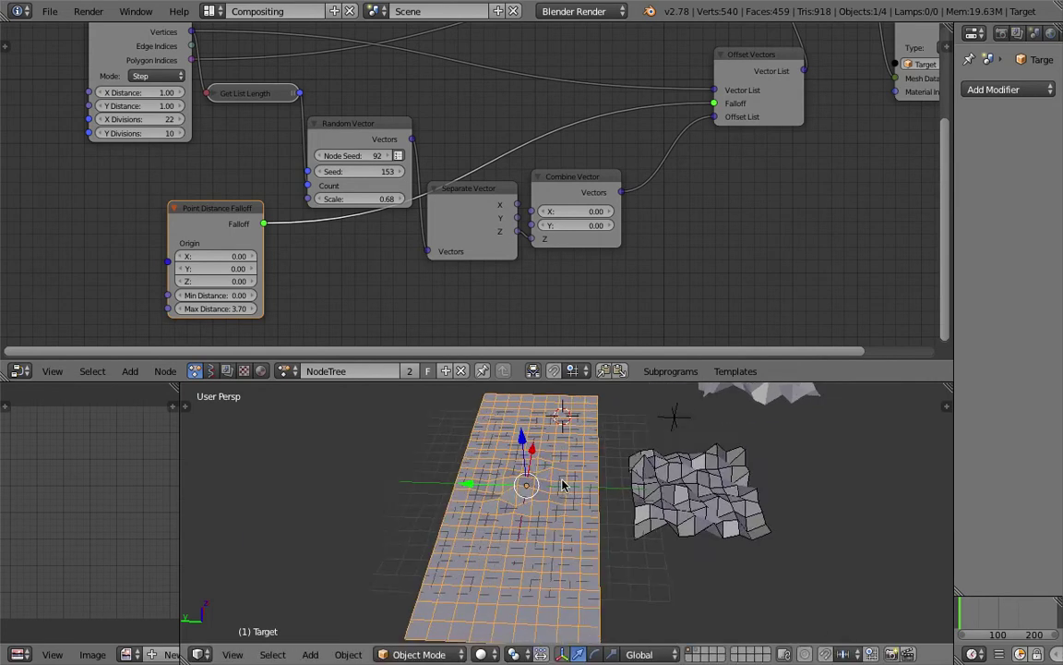
pyautogui.moveTo(496, 471); pyautogui.dragTo(540, 471, button='middle')
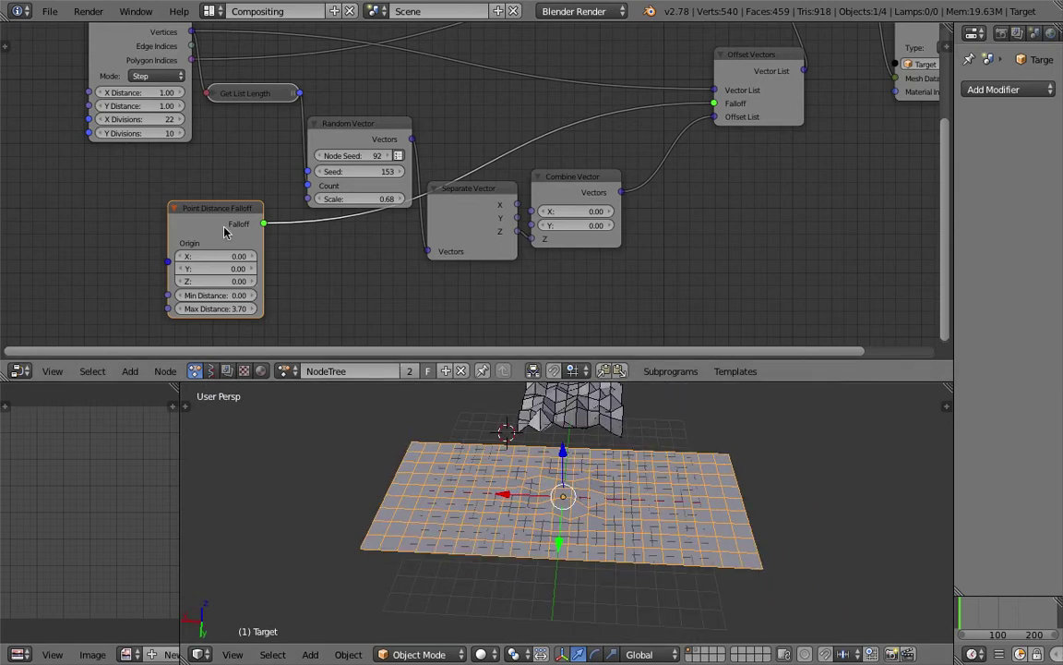
# Set the Point Distance Falloff origin to X -1.14 and Y -1.17 and inspect the deformed area of the grid
pyautogui.moveTo(227, 215); pyautogui.dragTo(197, 217)
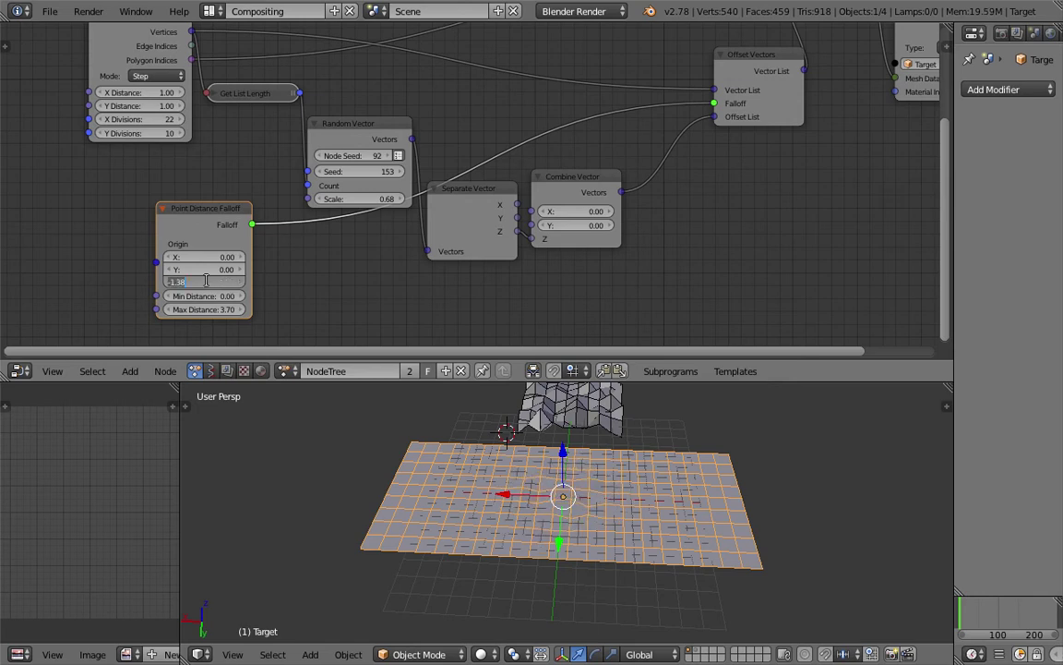
pyautogui.moveTo(205, 270); pyautogui.dragTo(223, 257)
pyautogui.moveTo(628, 426); pyautogui.dragTo(541, 466, button='middle')
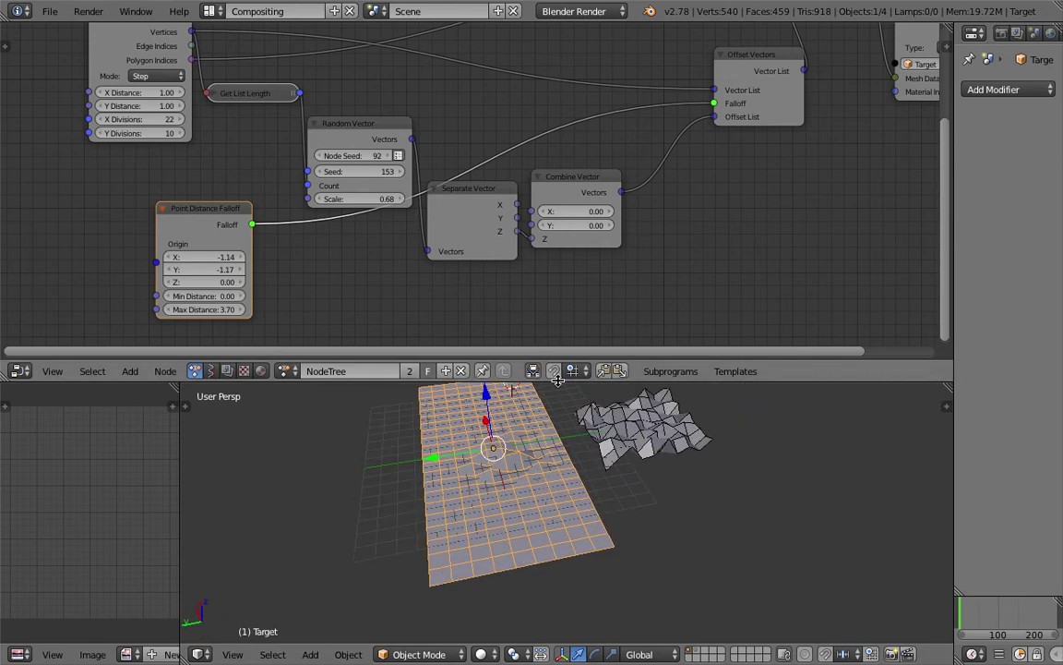
# Enlarge the 3D view and add a Plain Axes empty, scaled to about 2.85, beyond the far corner of the grid
pyautogui.moveTo(555, 382); pyautogui.dragTo(554, 272)
pyautogui.moveTo(503, 408); pyautogui.dragTo(515, 421, button='middle')
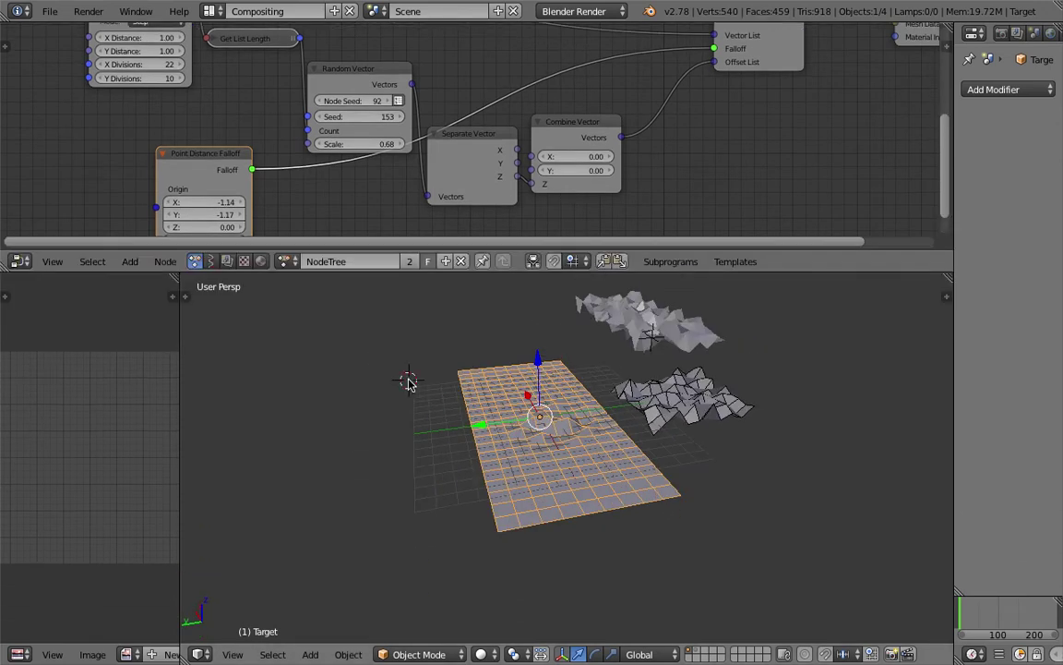
pyautogui.hotkey('shift', 'a')
pyautogui.moveTo(409, 382)
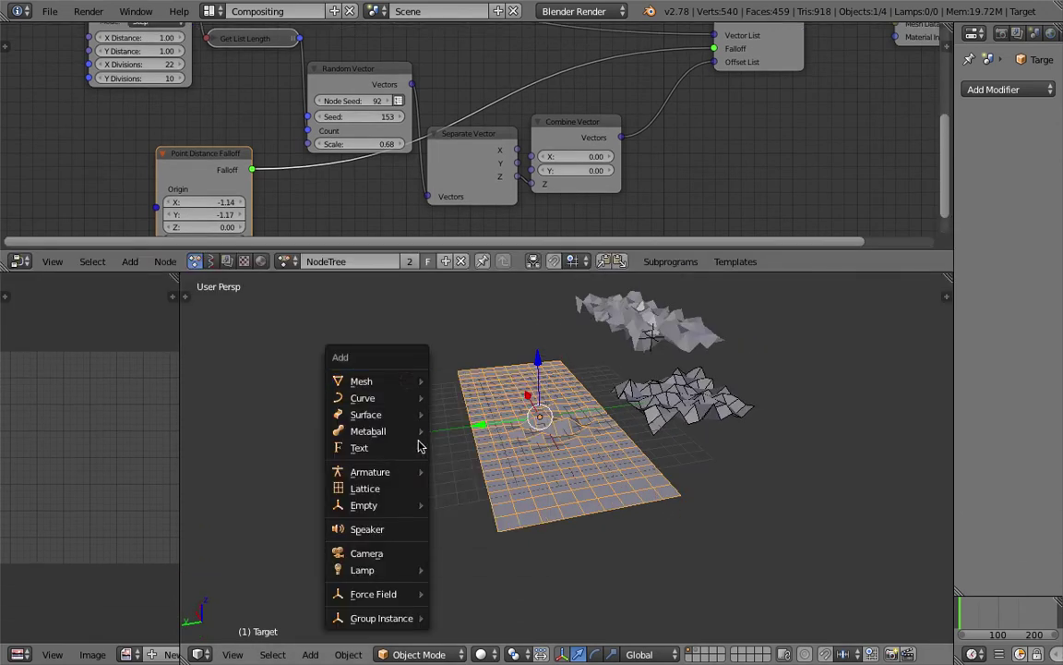
pyautogui.moveTo(388, 505)
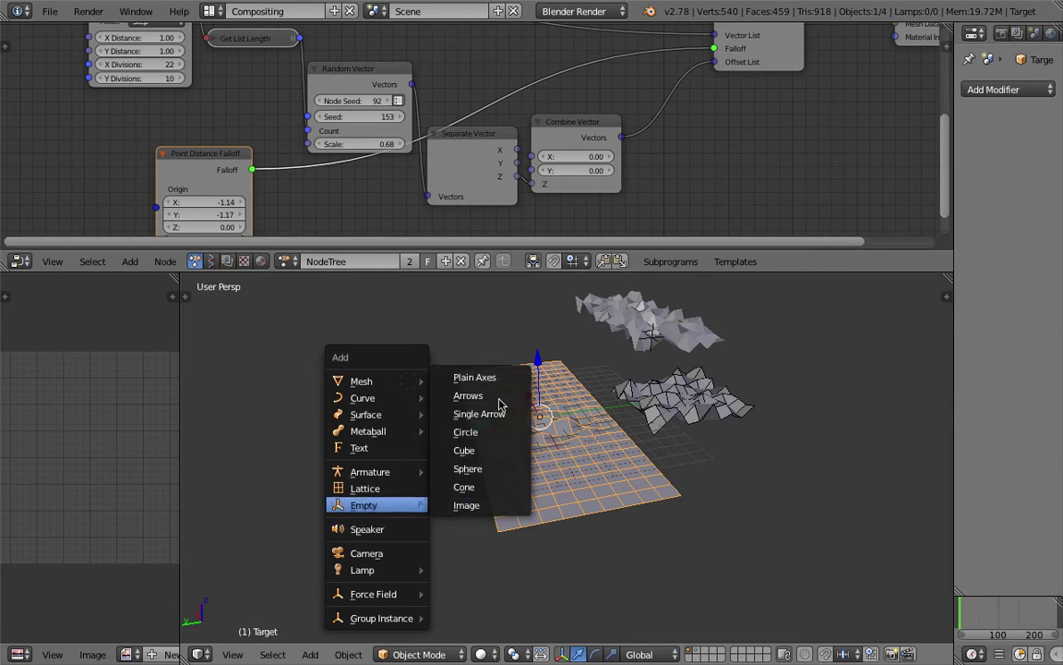
pyautogui.click(478, 378)
pyautogui.press('g')
pyautogui.click(449, 430)
pyautogui.press('g')
pyautogui.click(440, 411)
pyautogui.moveTo(439, 411); pyautogui.dragTo(413, 415, button='middle')
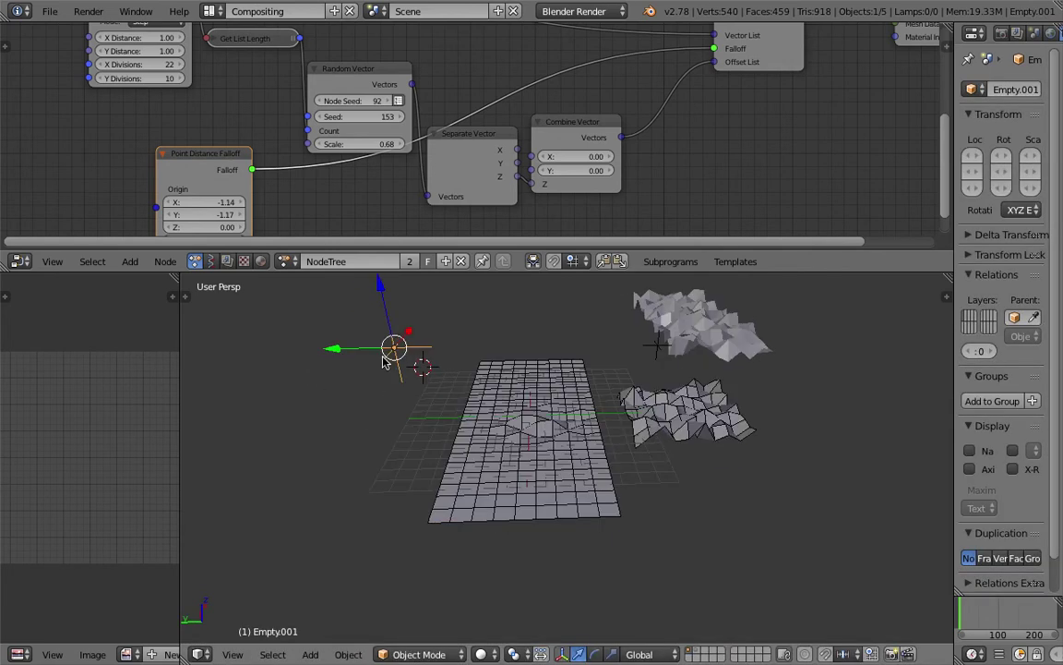
# Add an Object Transforms Input node for Empty.001 and connect its Location to the Origin of Point Distance Falloff
pyautogui.moveTo(179, 173); pyautogui.dragTo(204, 128, button='middle')
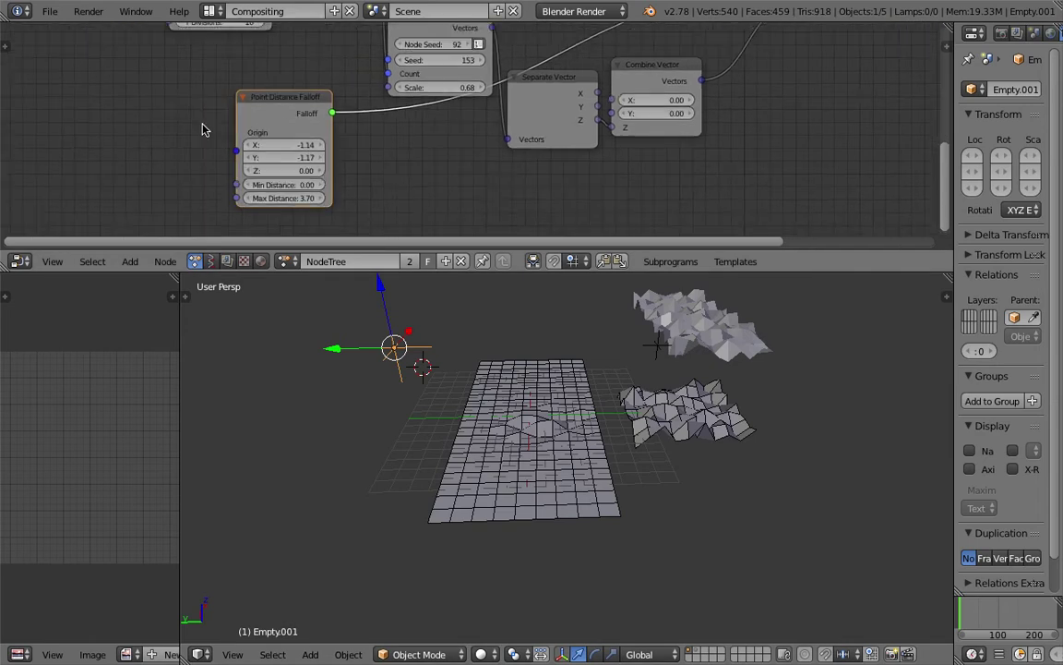
pyautogui.scroll(-1, 204, 127)
pyautogui.moveTo(469, 378); pyautogui.dragTo(391, 354, button='middle')
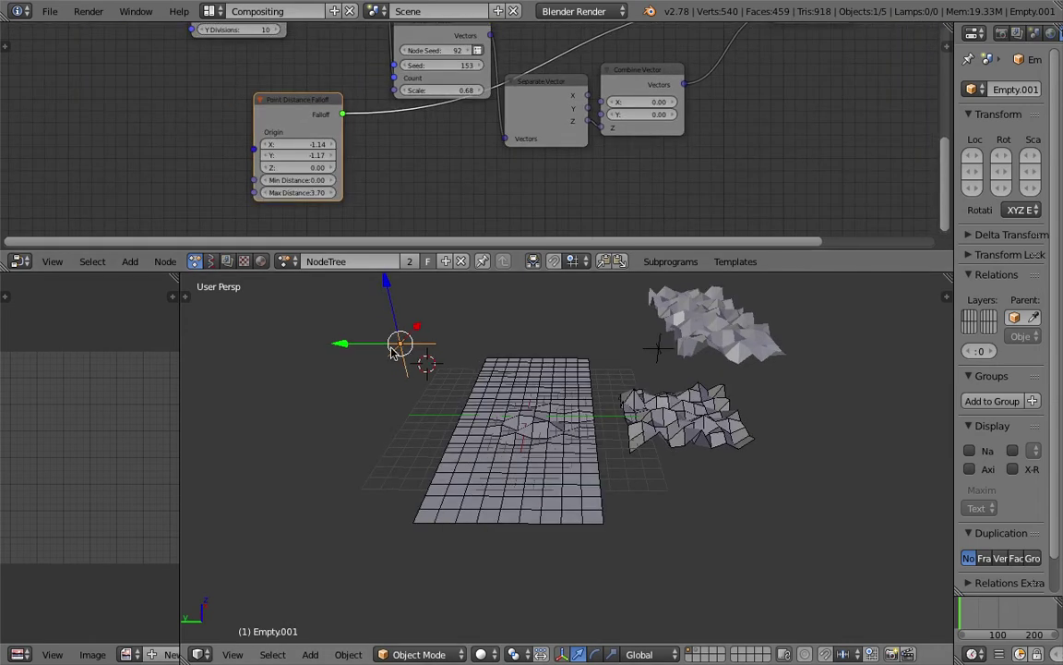
pyautogui.hotkey('shift', 'a')
pyautogui.click(99, 135)
pyautogui.write('object')
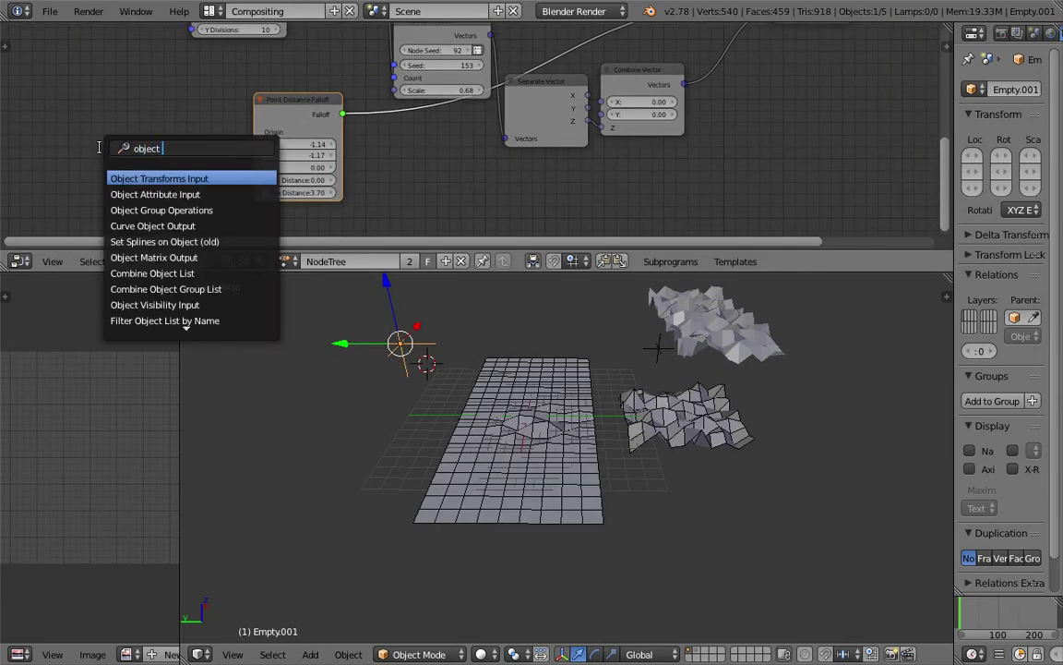
pyautogui.press('Return')
pyautogui.click(113, 122)
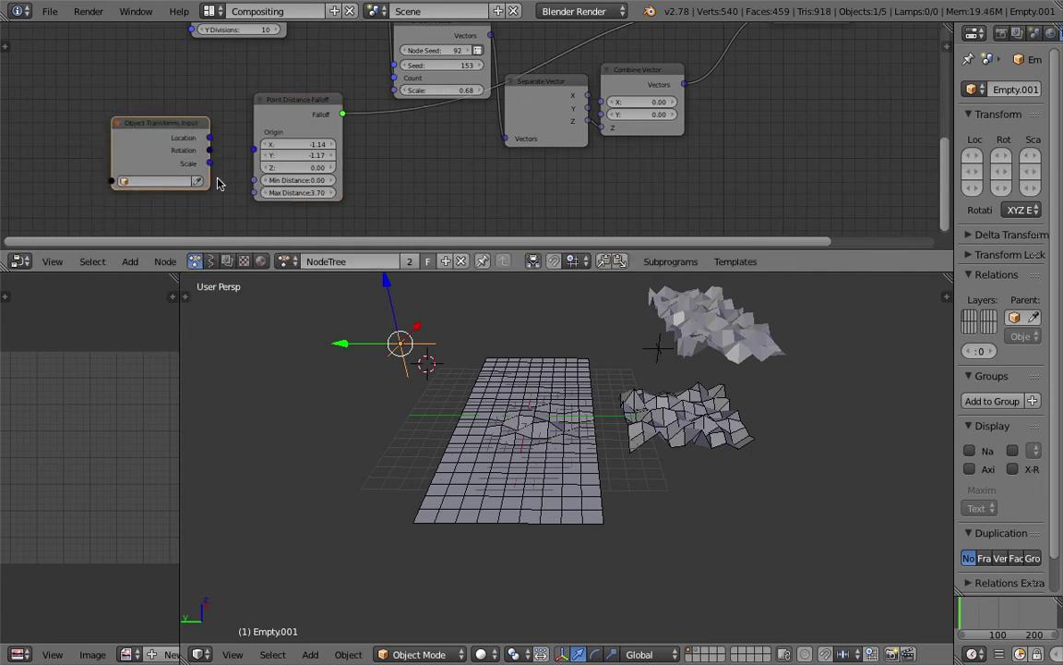
pyautogui.moveTo(172, 130); pyautogui.dragTo(255, 148)
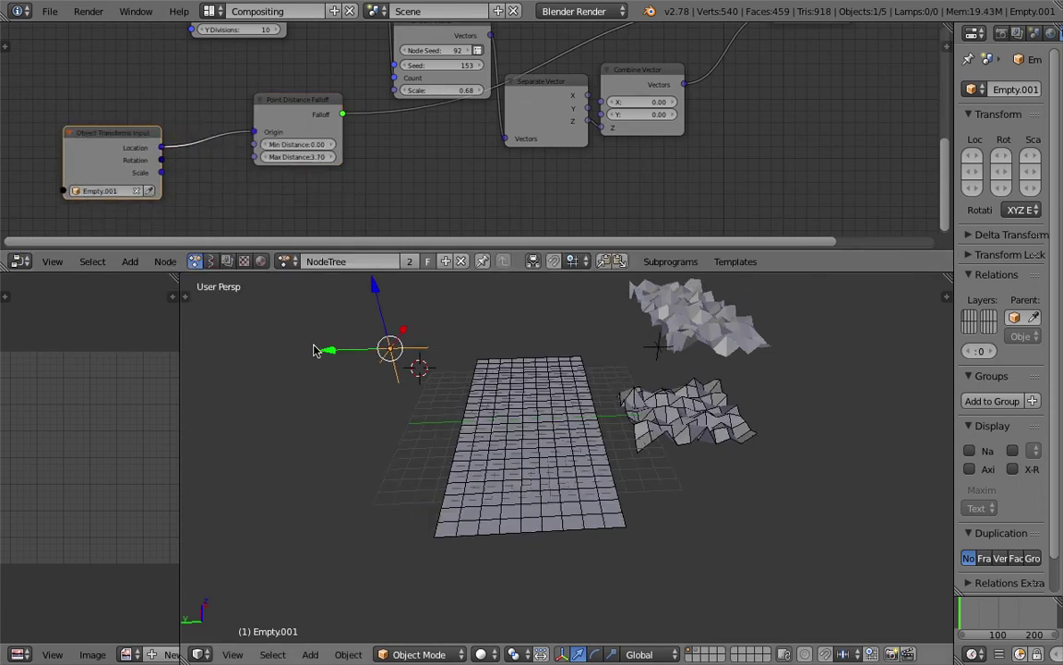
# Move Empty.001 over the Target grid to about X 3.03, Y 0.10, Z 0.68 to test the falloff
pyautogui.moveTo(390, 349); pyautogui.dragTo(386, 356, button='middle')
pyautogui.press('g')
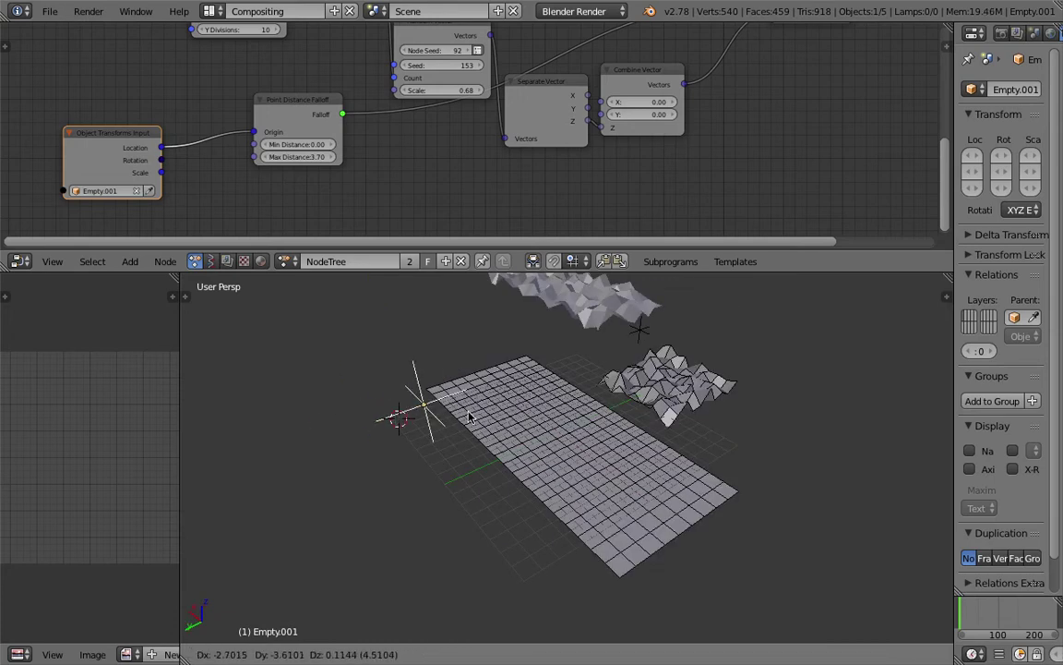
pyautogui.click(508, 397)
pyautogui.moveTo(508, 399); pyautogui.dragTo(570, 393, button='middle')
pyautogui.press('g')
pyautogui.click(574, 418)
pyautogui.press('g')
pyautogui.moveTo(469, 414); pyautogui.dragTo(593, 439, button='middle')
pyautogui.click(558, 424)
pyautogui.press('g')
pyautogui.click(586, 445)
pyautogui.click(564, 423)
pyautogui.moveTo(564, 423)
pyautogui.mouseDown(button='middle')
pyautogui.moveTo(609, 401)
pyautogui.moveTo(560, 431)
pyautogui.mouseUp(button='middle')
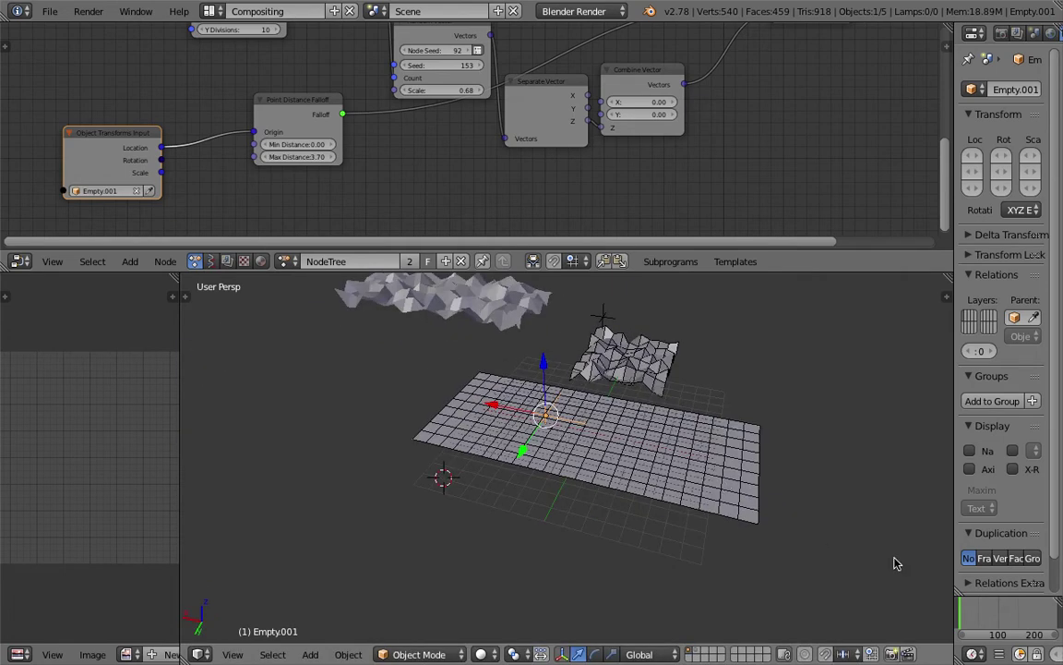
pyautogui.moveTo(610, 468); pyautogui.dragTo(651, 480, button='middle')
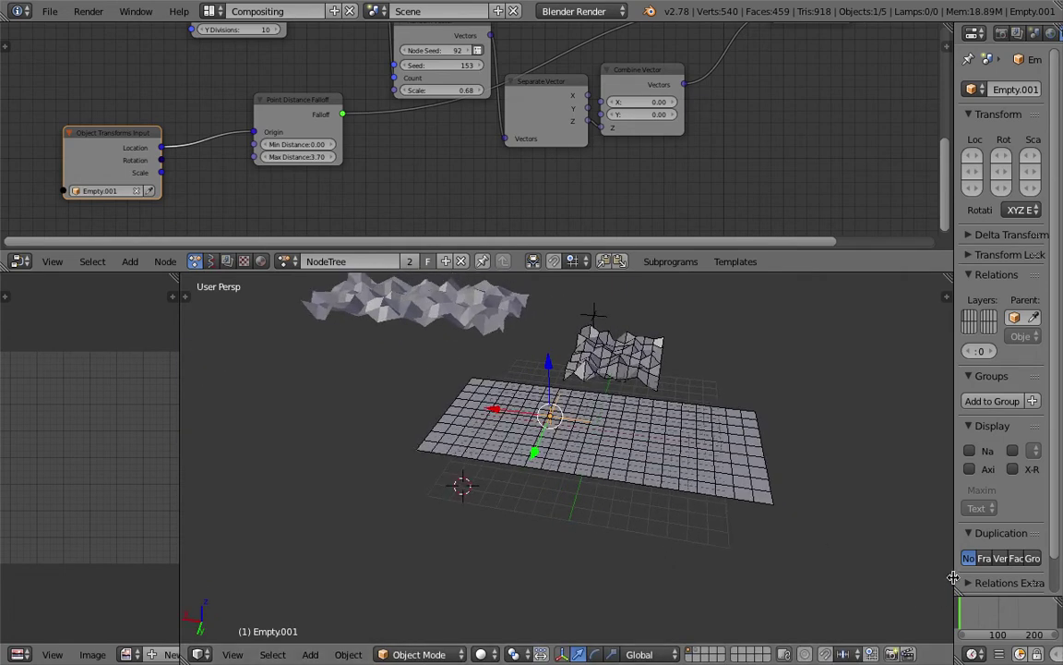
# Widen the properties editor and toggle the Always option of the Animation Nodes auto execution on and off
pyautogui.moveTo(953, 578); pyautogui.dragTo(845, 578)
pyautogui.press('t')
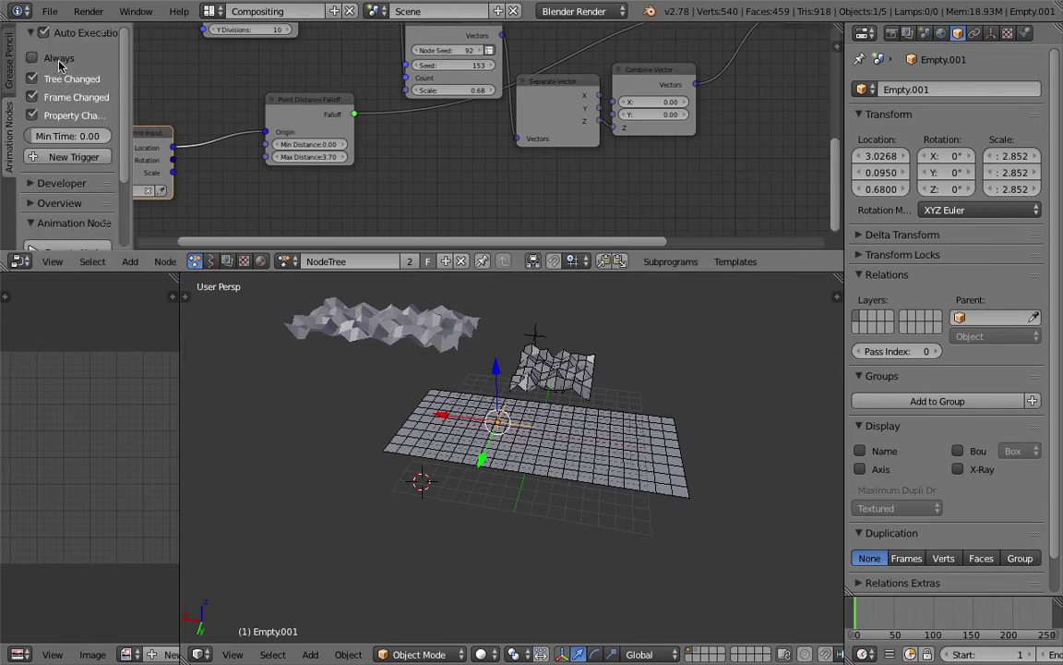
pyautogui.click(60, 63)
pyautogui.moveTo(475, 386); pyautogui.dragTo(598, 392, button='middle')
pyautogui.click(52, 61)
pyautogui.moveTo(134, 73); pyautogui.dragTo(15, 83)
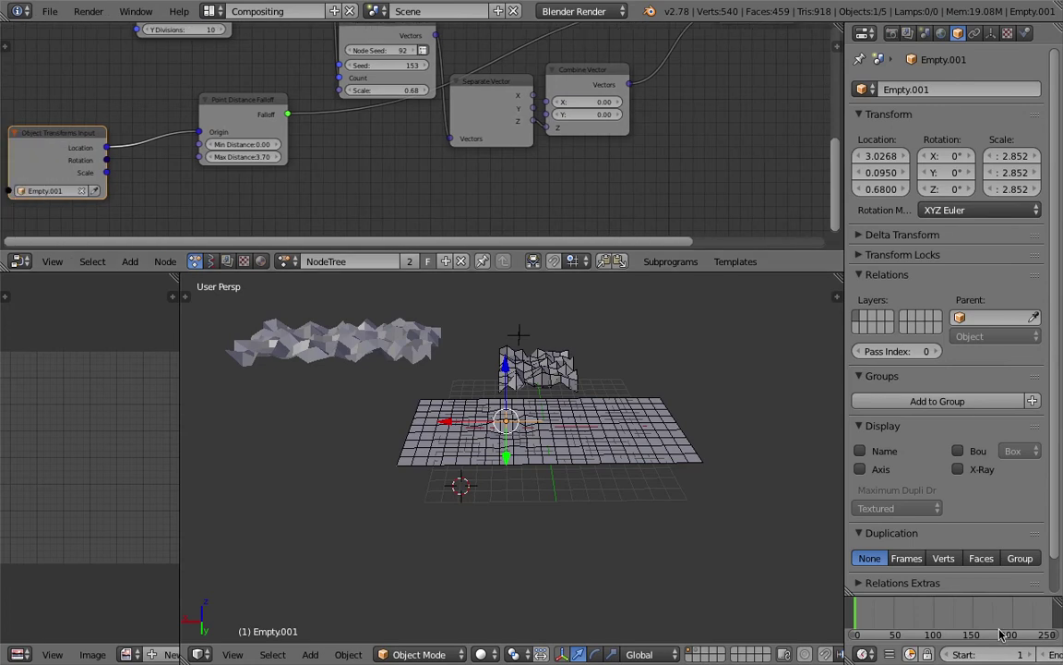
# Move Empty.001 along the grid during animation playback, and select the Alpha_0 mesh with playback stopped
pyautogui.scroll(-3, 970, 618)
pyautogui.scroll(-2, 988, 654)
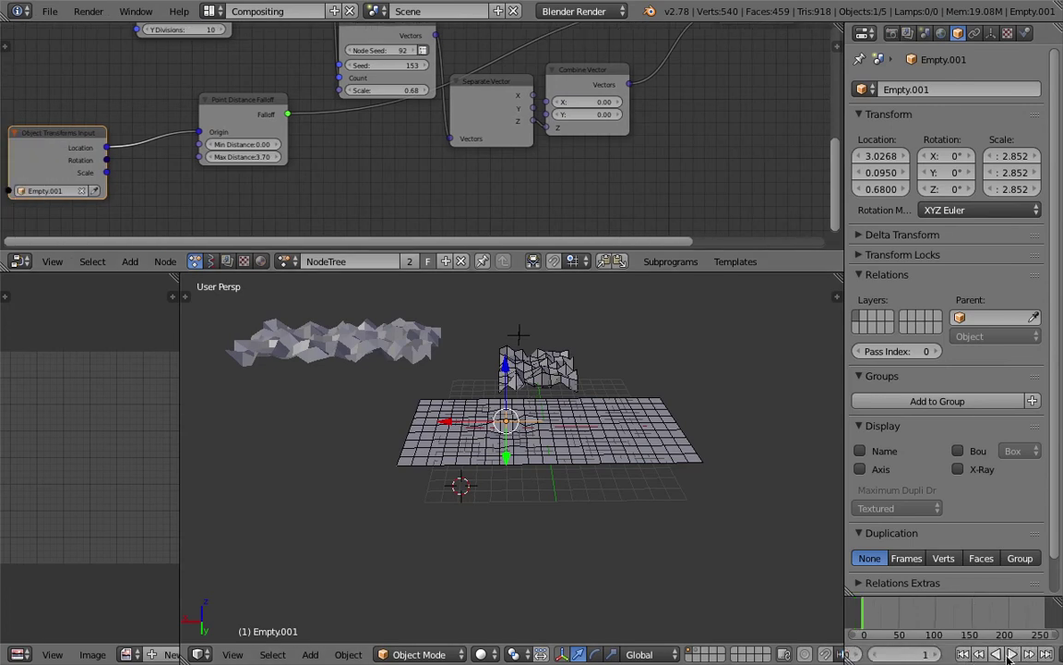
pyautogui.click(1013, 654)
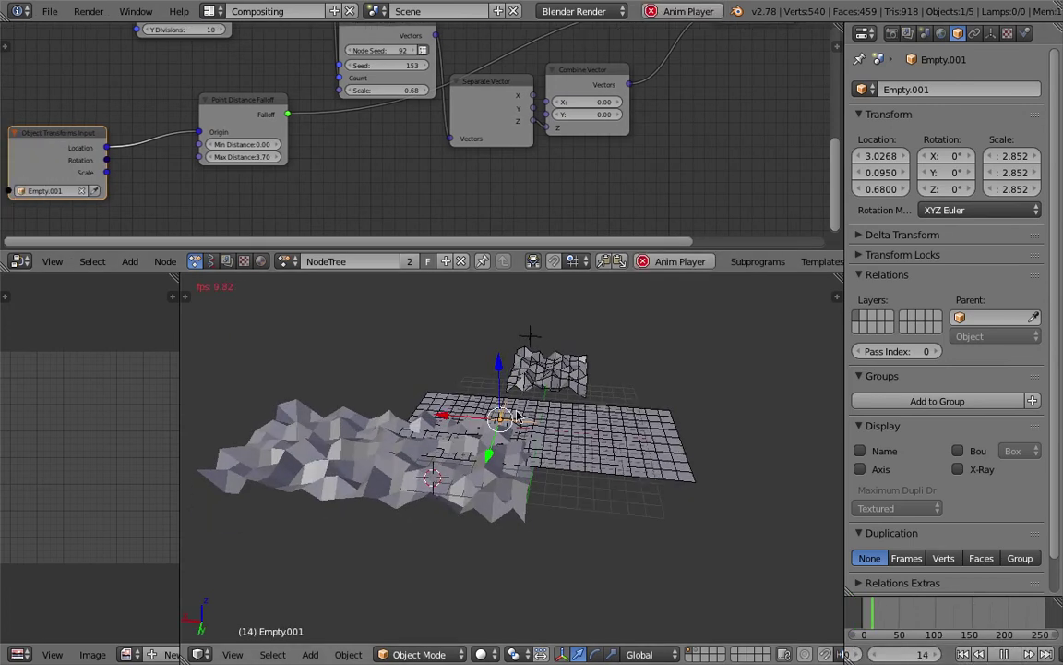
pyautogui.press('g')
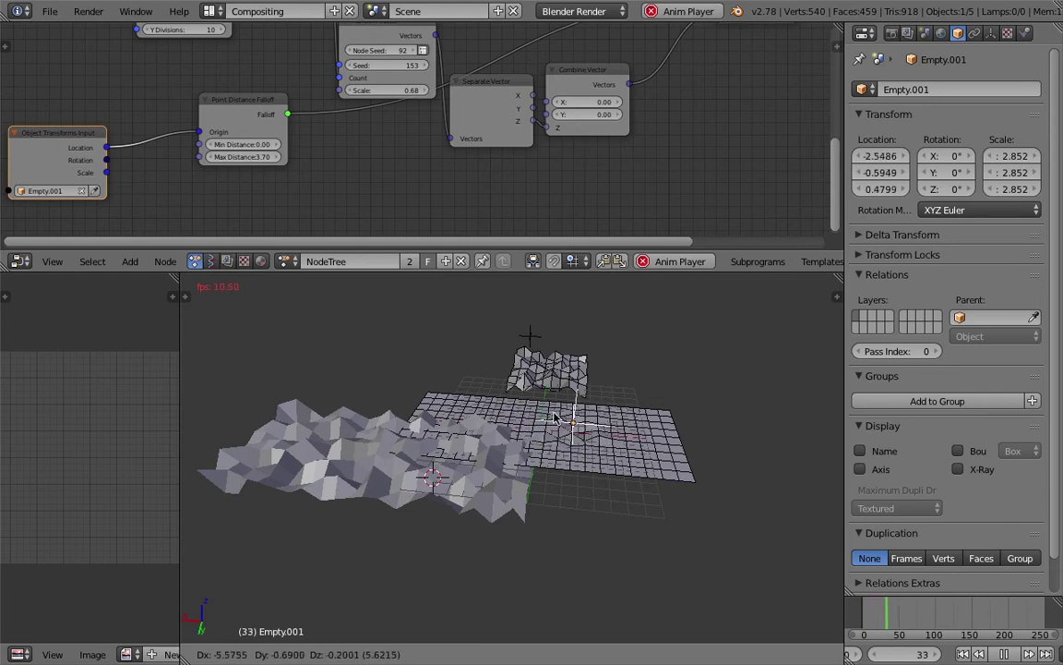
pyautogui.click(568, 433)
pyautogui.rightClick(406, 448)
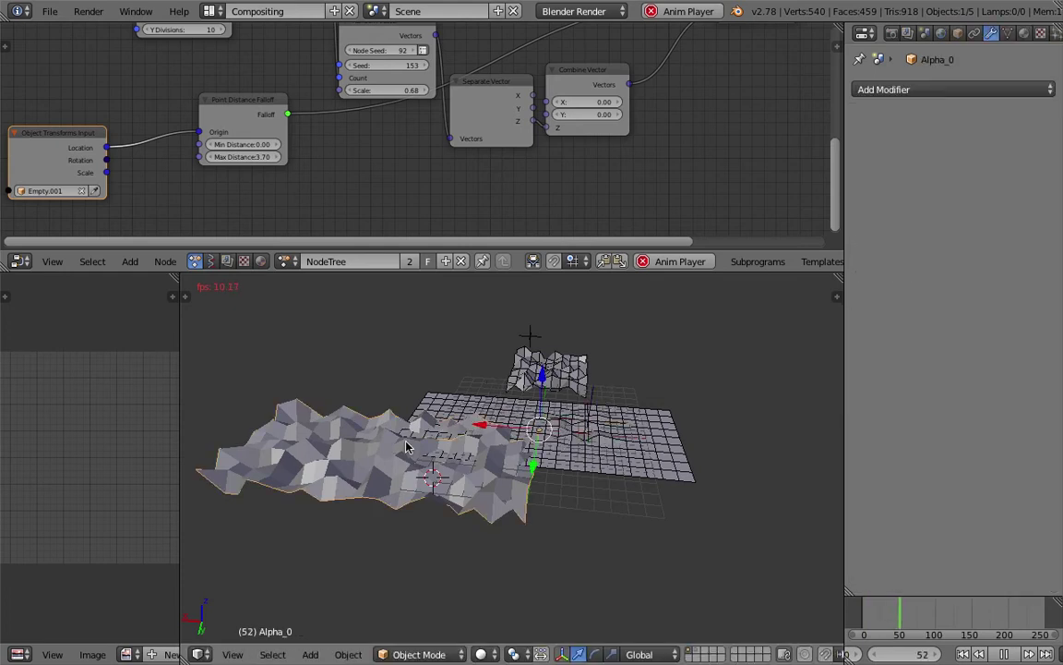
pyautogui.press('Escape')
# Open the Sverchok tree NodeTree.001 and delete its Viewer BMesh node
pyautogui.click(210, 261)
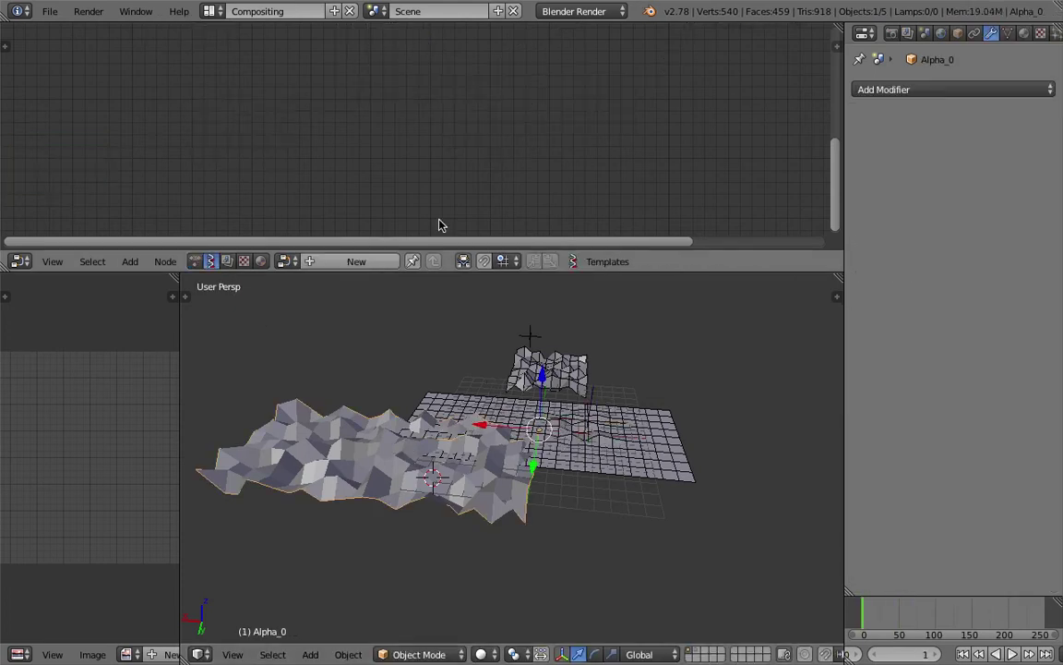
pyautogui.click(287, 262)
pyautogui.click(301, 285)
pyautogui.moveTo(469, 161); pyautogui.dragTo(443, 202, button='middle')
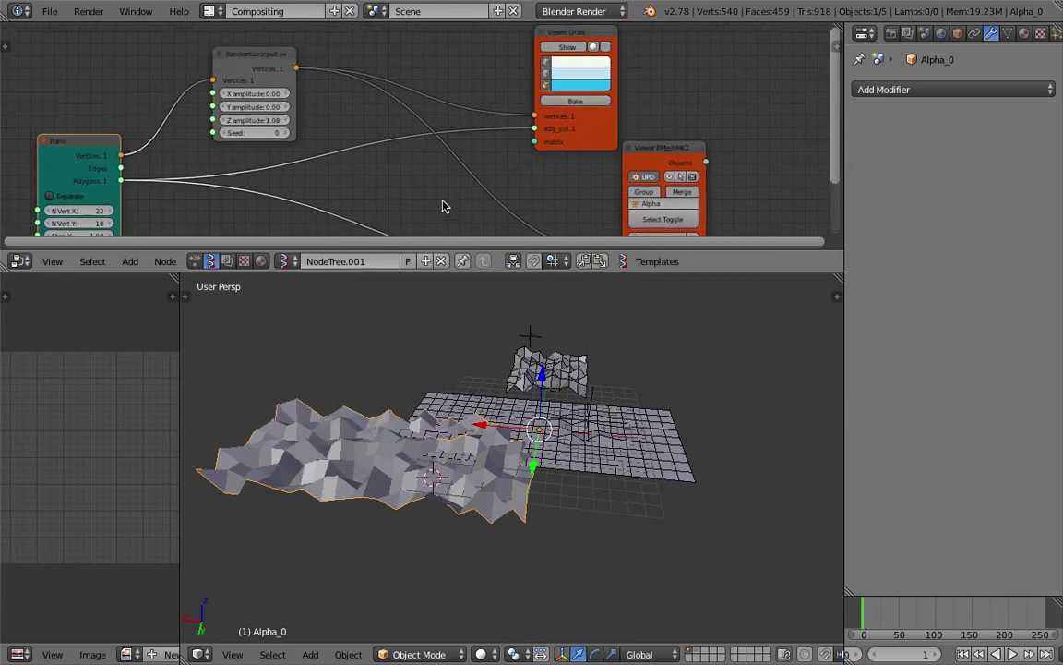
pyautogui.scroll(-3, 445, 201)
pyautogui.press('x')
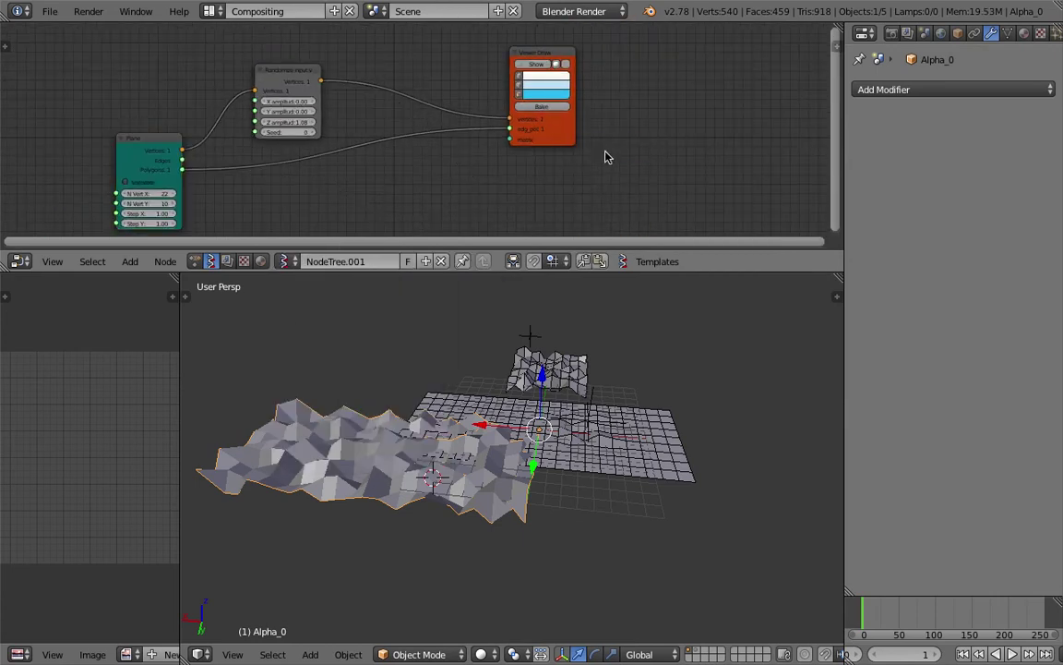
# Delete the Alpha_0 mesh from the scene
pyautogui.press('x')
pyautogui.click(370, 447)
pyautogui.moveTo(513, 382); pyautogui.dragTo(497, 399, button='middle')
pyautogui.scroll(2, 497, 400)
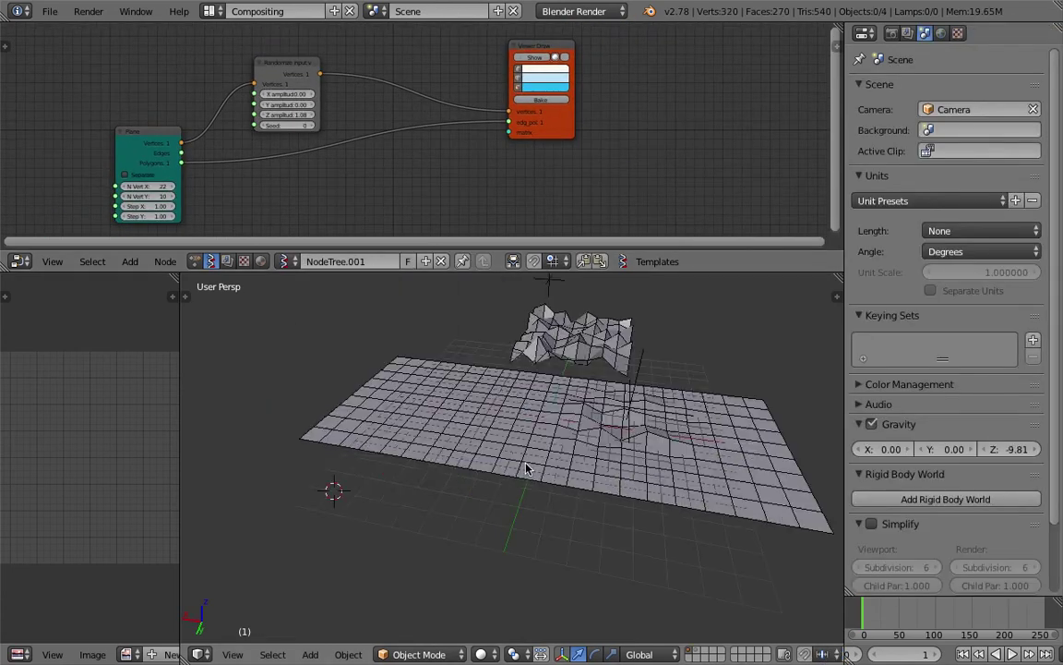
# Select Empty.001 and move it over the grid to about X -0.27, Y 1.43, Z 1.37
pyautogui.rightClick(567, 328)
pyautogui.rightClick(637, 377)
pyautogui.moveTo(644, 374); pyautogui.dragTo(586, 406, button='middle')
pyautogui.press('g')
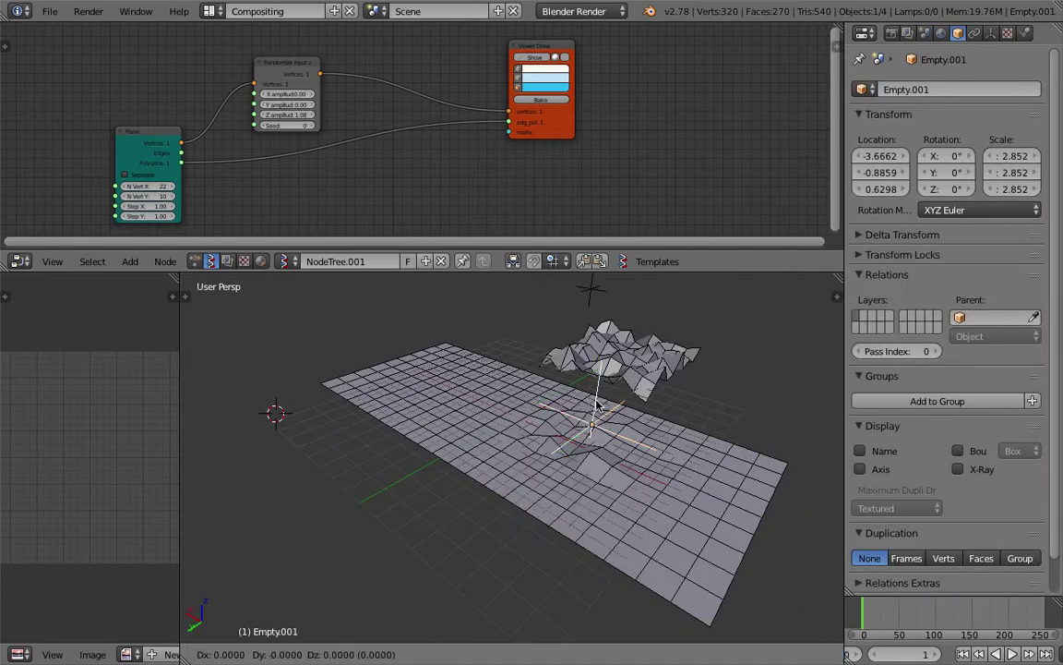
pyautogui.click(489, 383)
pyautogui.moveTo(490, 383); pyautogui.dragTo(500, 371, button='middle')
# Play the animation and move Empty.001 around the grid, leaving it at about X -0.74, Y 0.30, Z 0.82
pyautogui.click(1016, 656)
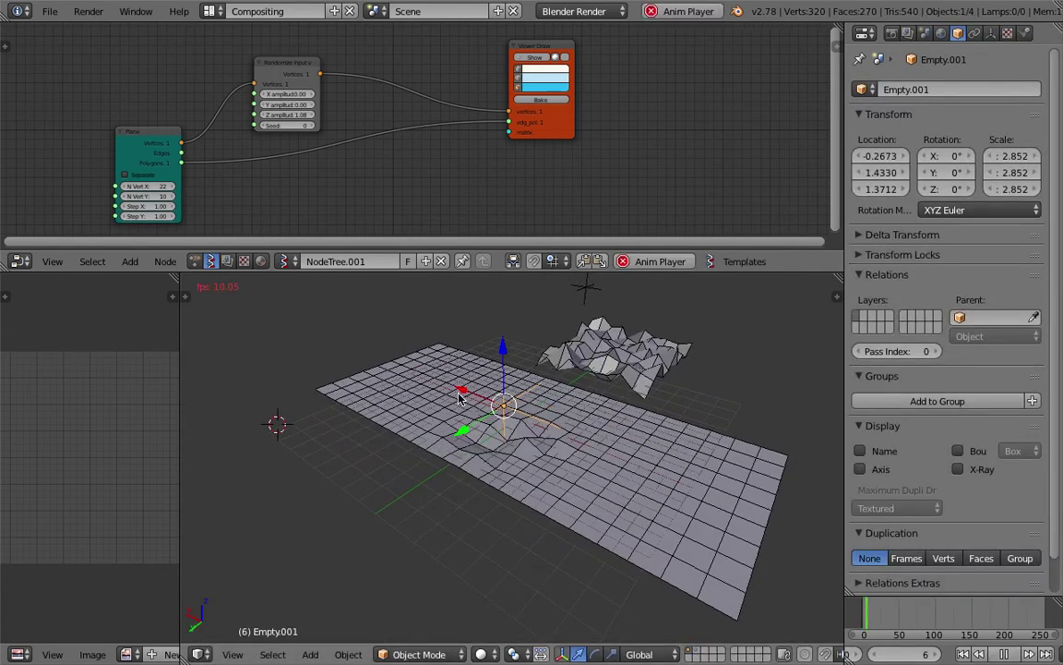
pyautogui.moveTo(475, 431); pyautogui.dragTo(499, 410, button='middle')
pyautogui.press('g')
pyautogui.click(564, 435)
pyautogui.moveTo(564, 435); pyautogui.dragTo(653, 487, button='middle')
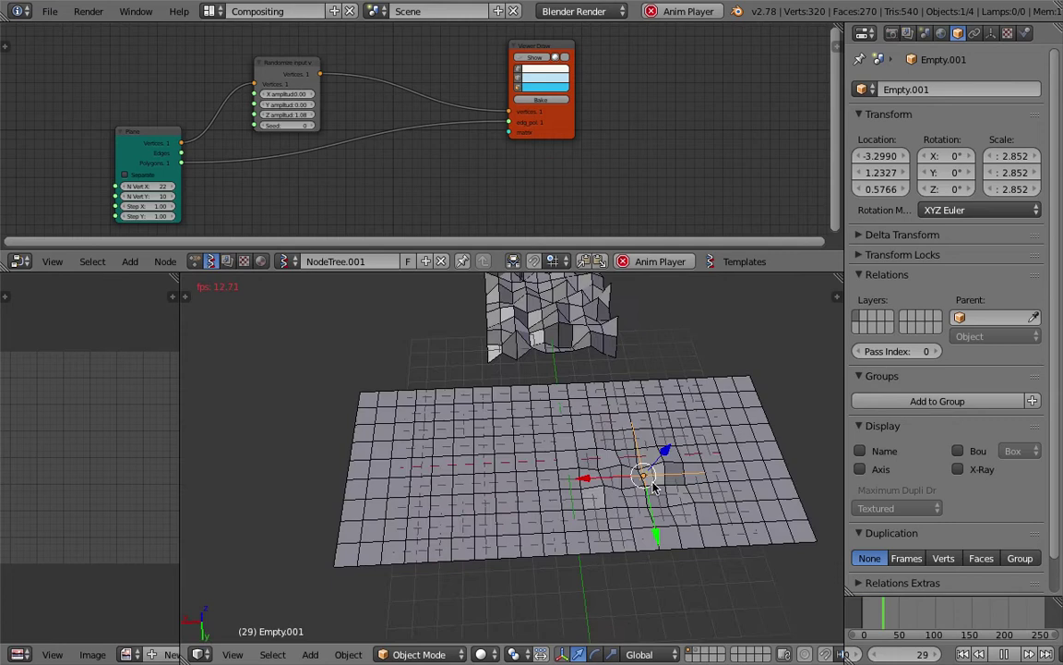
pyautogui.press('g')
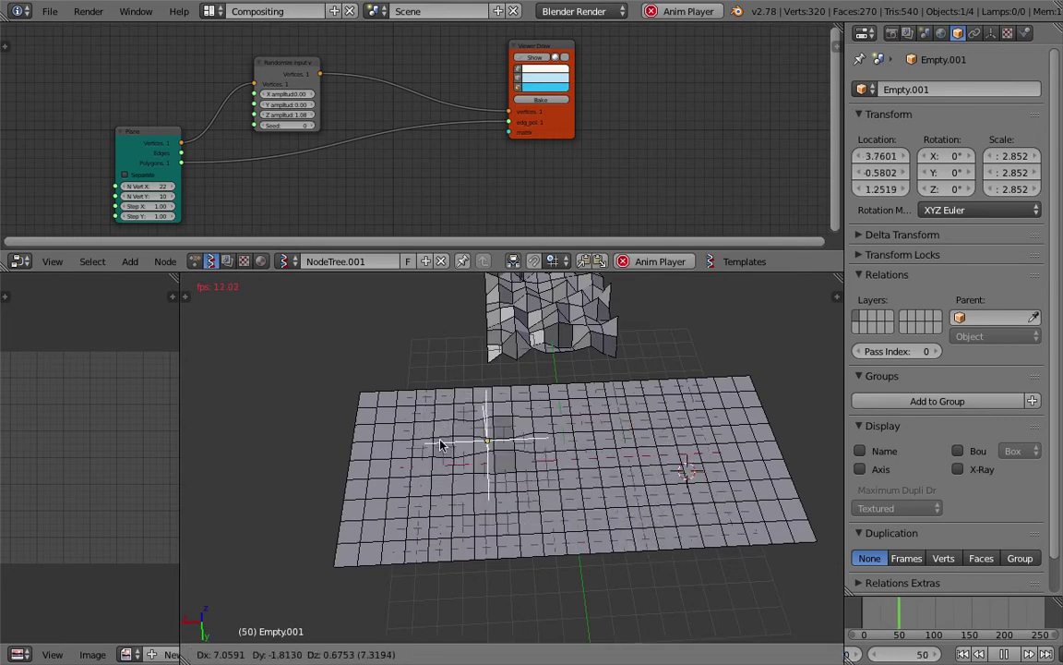
pyautogui.click(519, 449)
pyautogui.moveTo(518, 449); pyautogui.dragTo(535, 395, button='middle')
pyautogui.press('g')
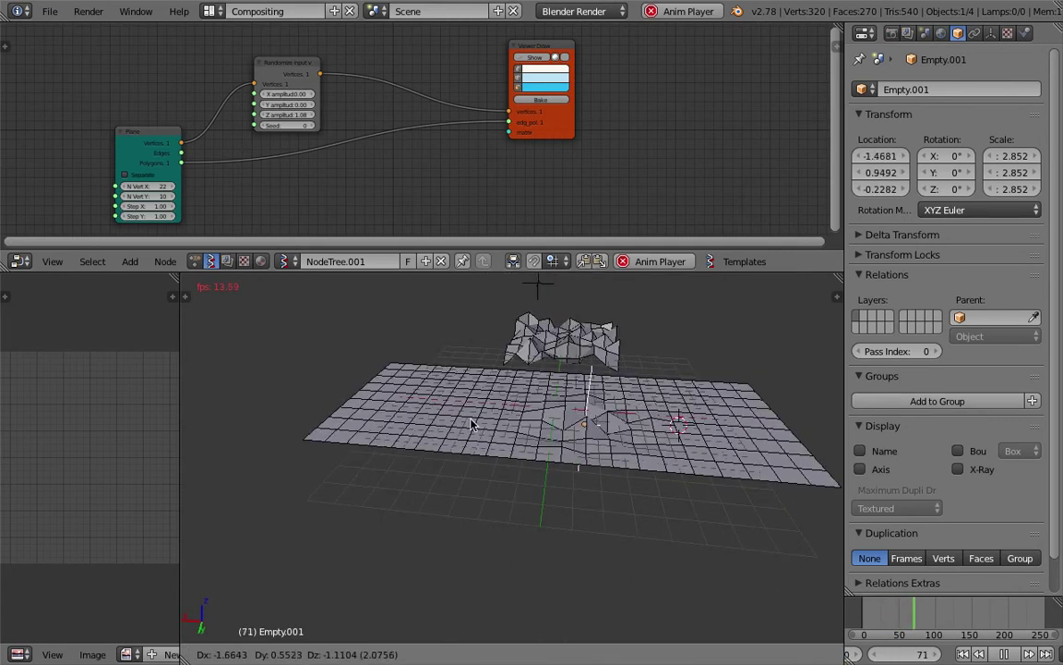
pyautogui.click(426, 359)
# Switch the node editor back to the Animation Nodes tree and bring the whole offset setup into view
pyautogui.click(194, 262)
pyautogui.moveTo(288, 153); pyautogui.dragTo(413, 119, button='middle')
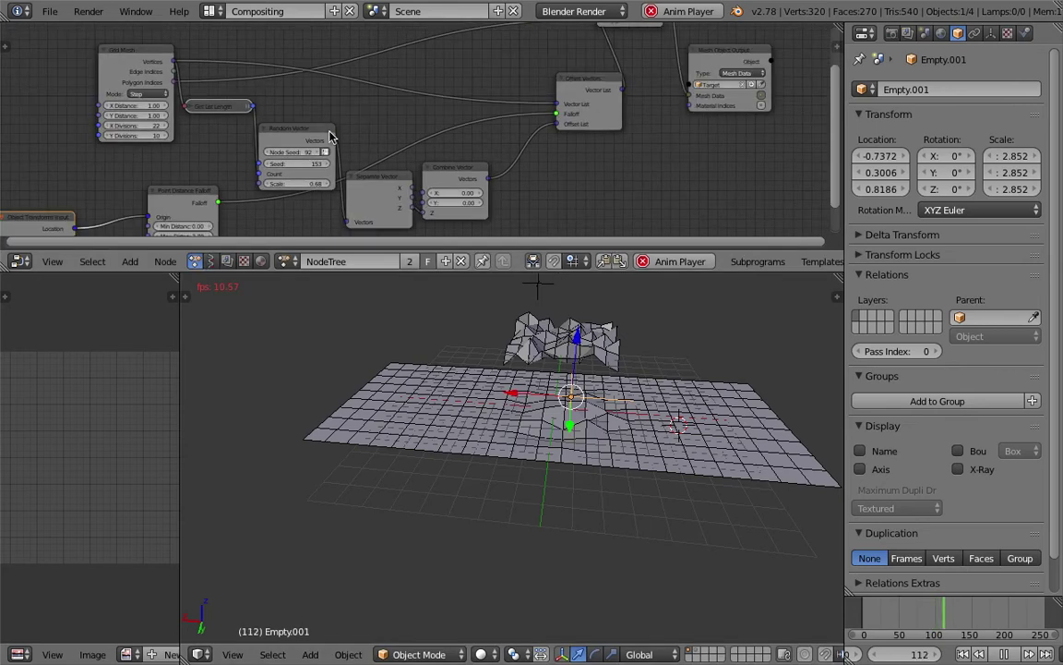
# Set the Random Vector node's scale to 2.45
pyautogui.moveTo(591, 437); pyautogui.dragTo(628, 460, button='middle')
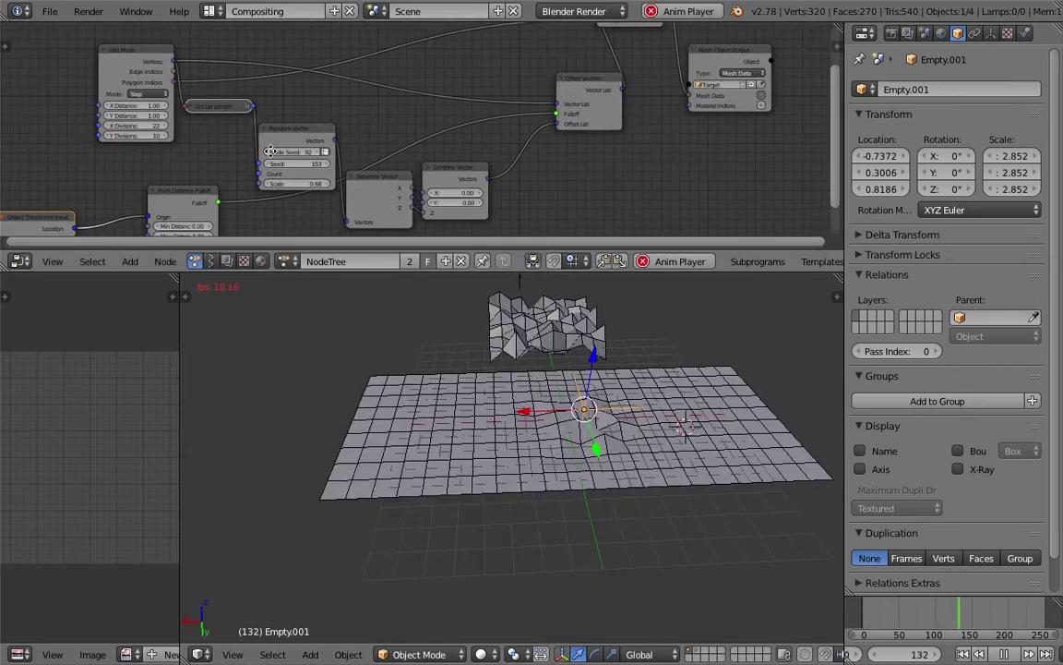
pyautogui.scroll(3, 275, 157)
pyautogui.moveTo(282, 200); pyautogui.dragTo(446, 199)
# Move Empty.001 across the grid to about X -2.64, Y -0.63, Z 0.69 and stop the playback
pyautogui.moveTo(697, 418); pyautogui.dragTo(569, 406, button='middle')
pyautogui.press('g')
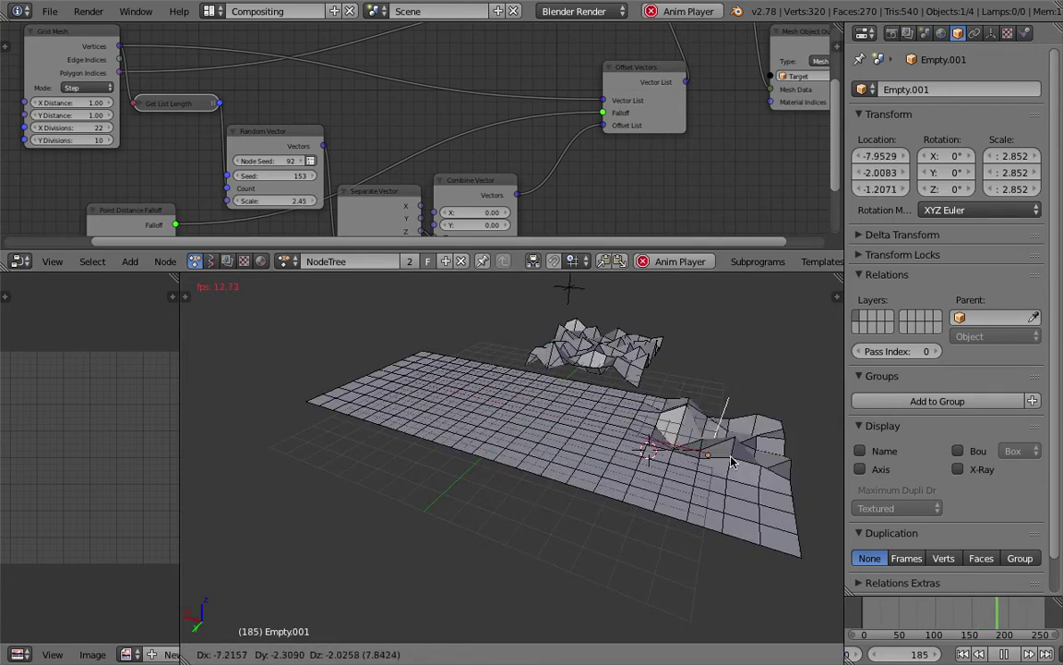
pyautogui.click(615, 411)
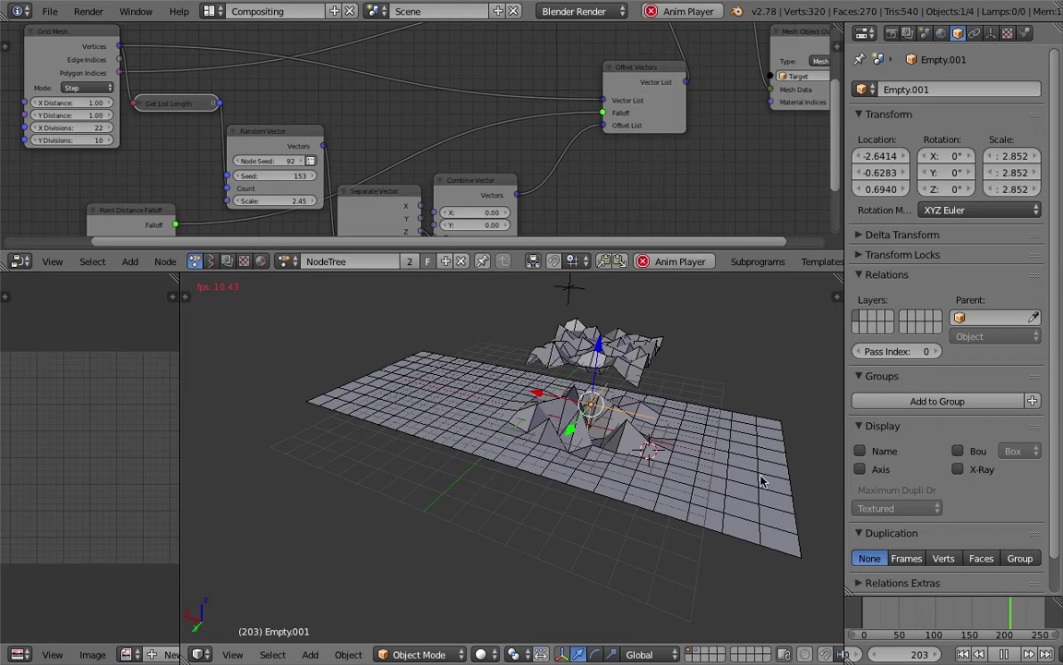
pyautogui.click(1004, 654)
# Give the node editor more height and move the Point Distance Falloff node up beside the Object Transforms Input node
pyautogui.moveTo(630, 273); pyautogui.dragTo(633, 418)
pyautogui.moveTo(291, 310); pyautogui.dragTo(303, 224, button='middle')
pyautogui.scroll(-1, 227, 220)
pyautogui.moveTo(218, 219); pyautogui.dragTo(295, 207, button='middle')
pyautogui.moveTo(248, 199); pyautogui.dragTo(180, 173)
# Add a Directional Falloff node below the Random Vector node
pyautogui.hotkey('shift', 'a')
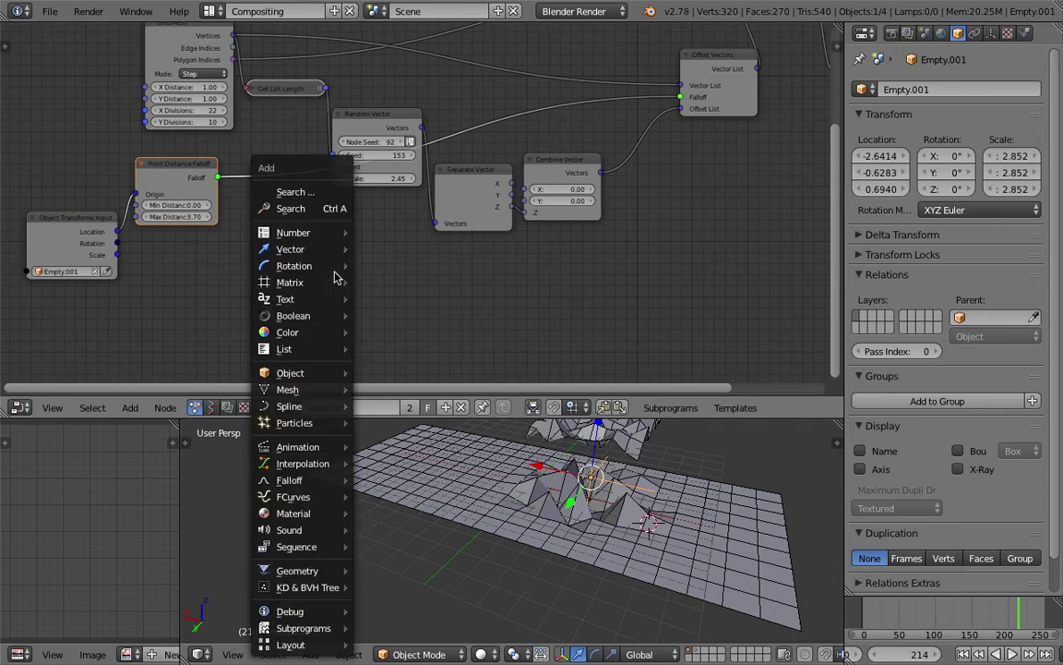
pyautogui.moveTo(335, 267)
pyautogui.click(319, 210)
pyautogui.write('of')
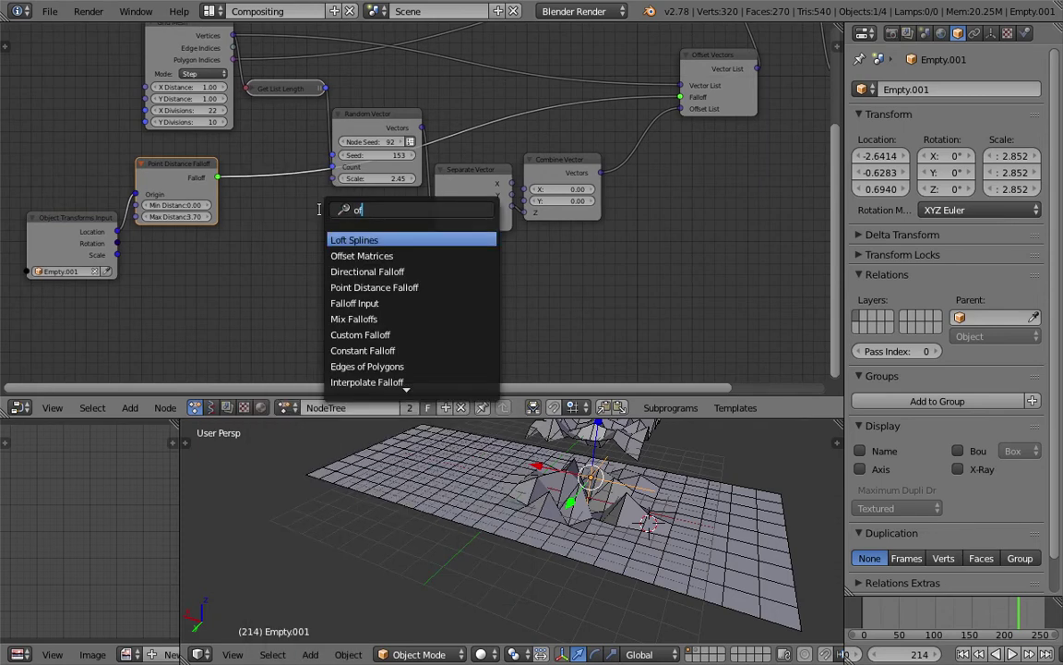
pyautogui.press('BackSpace')
pyautogui.press('BackSpace')
pyautogui.write('falloff')
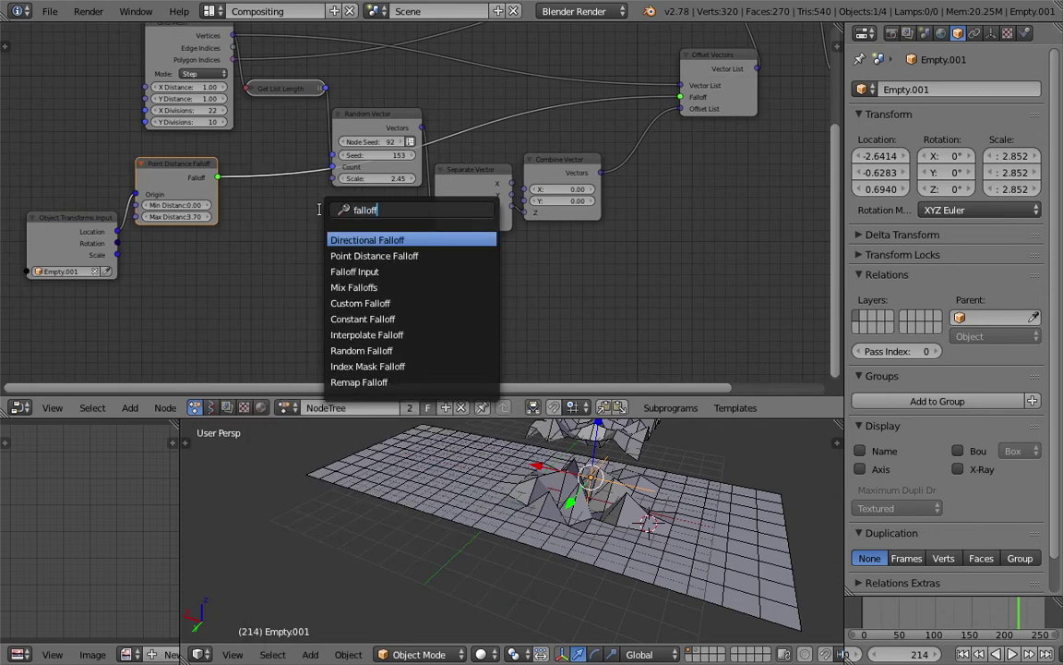
pyautogui.press('Down')
pyautogui.press('Up')
pyautogui.click(373, 242)
pyautogui.click(304, 223)
# Connect the Directional Falloff output to the Offset Vectors node's Falloff input and give the 3D view more height
pyautogui.moveTo(383, 240); pyautogui.dragTo(683, 98)
pyautogui.moveTo(653, 513); pyautogui.dragTo(570, 489, button='middle')
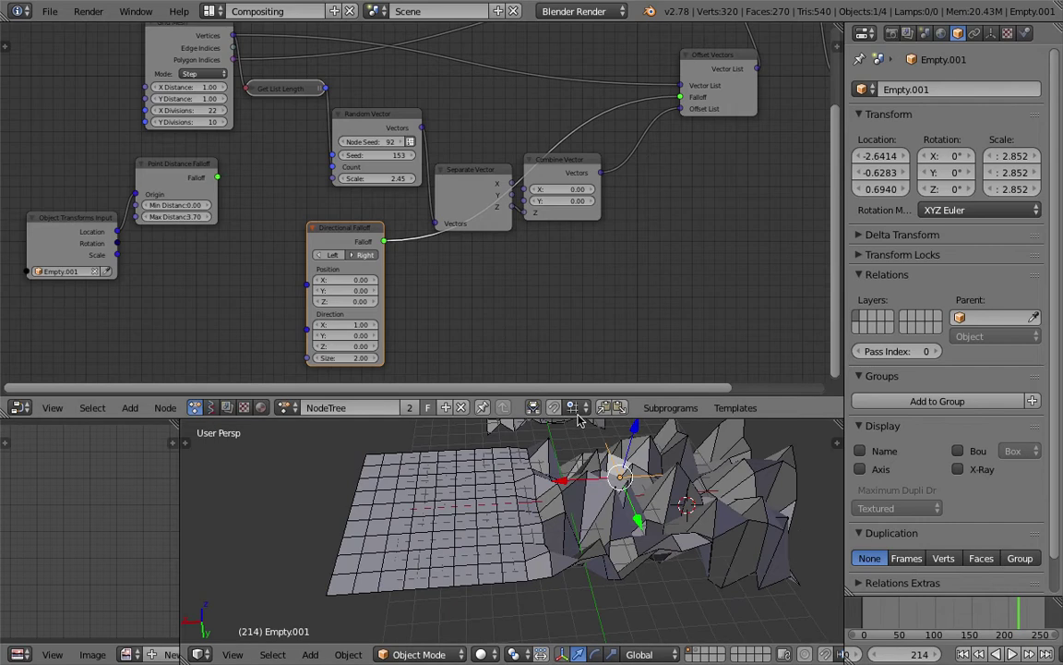
pyautogui.moveTo(574, 418); pyautogui.dragTo(572, 332)
pyautogui.moveTo(570, 468); pyautogui.dragTo(530, 458, button='middle')
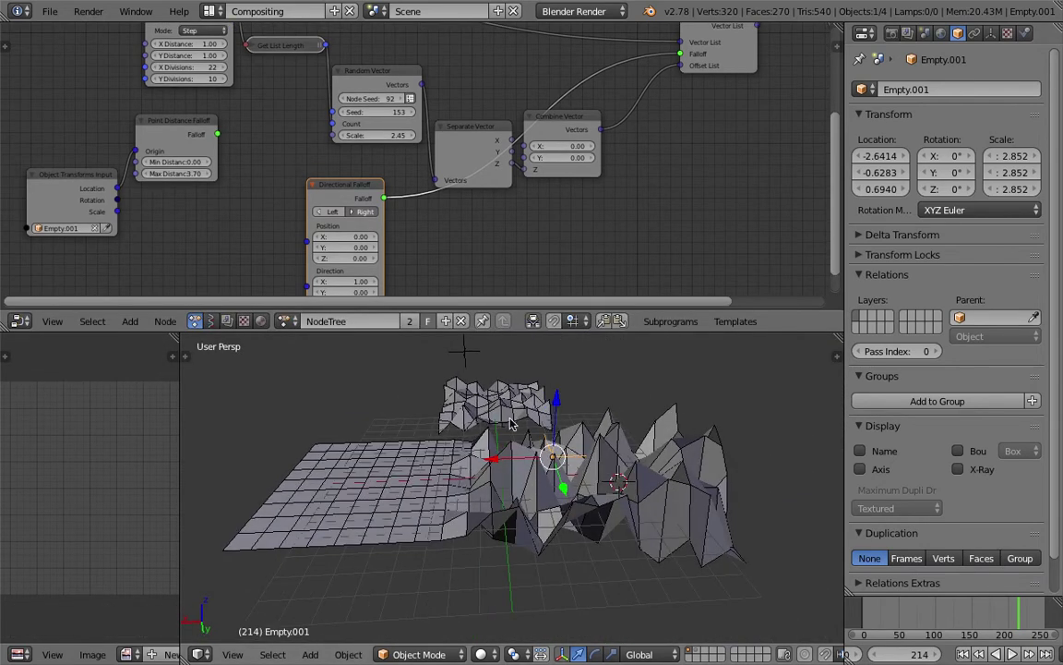
# Sketch a grease pencil arrow beside the grid pointing along the positive X direction
pyautogui.moveTo(469, 256); pyautogui.dragTo(474, 206, button='middle')
pyautogui.scroll(1, 383, 233)
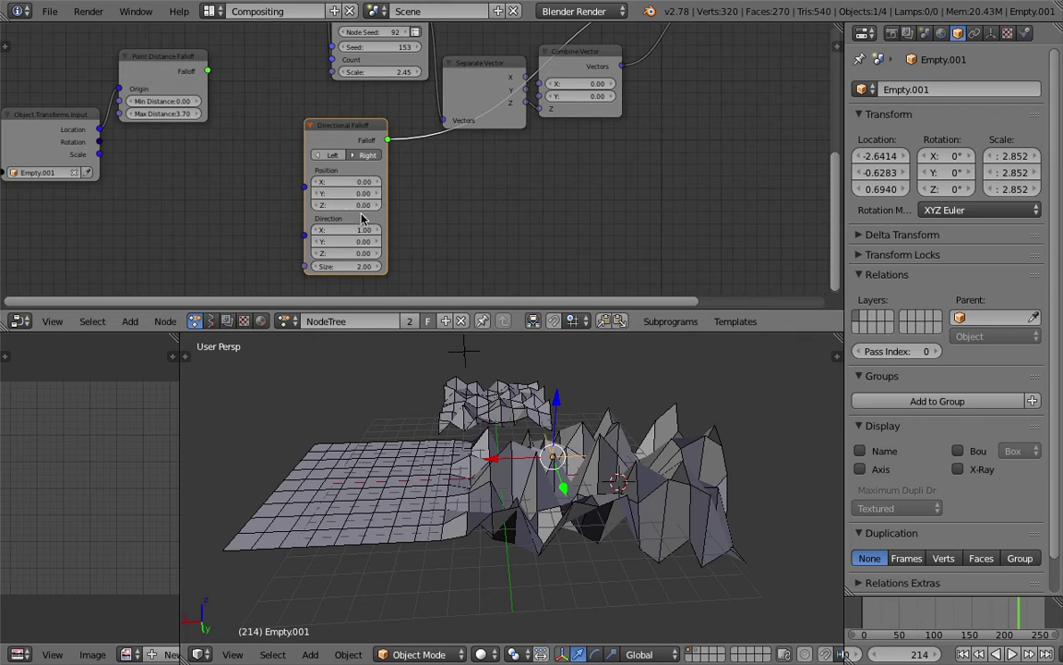
pyautogui.moveTo(539, 469)
pyautogui.mouseDown(button='middle')
pyautogui.moveTo(586, 481)
pyautogui.moveTo(531, 469)
pyautogui.mouseUp(button='middle')
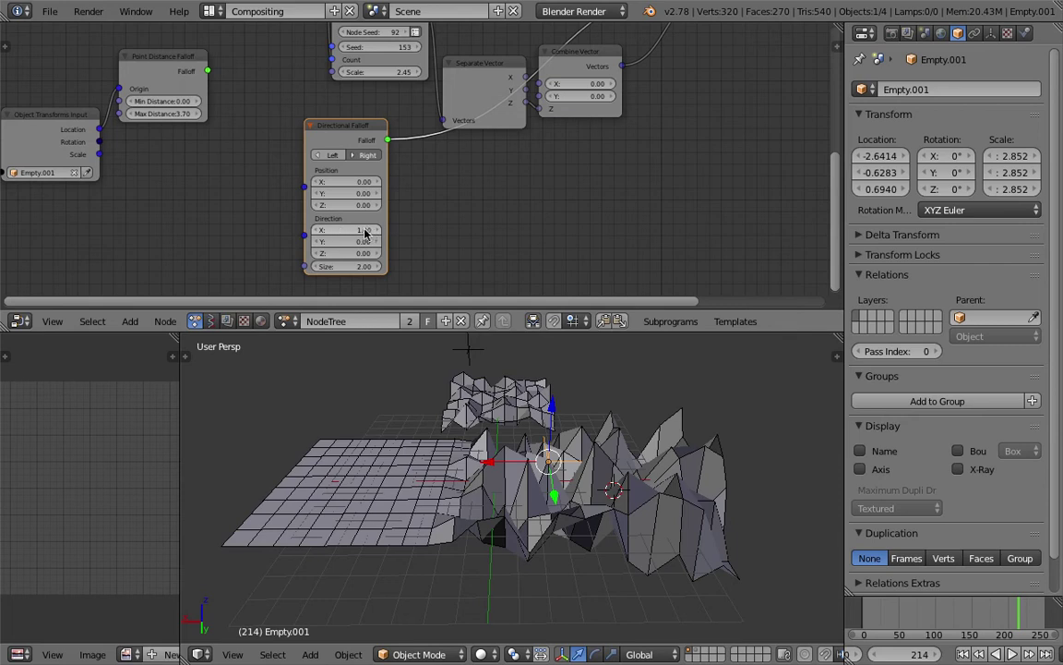
pyautogui.moveTo(453, 496); pyautogui.dragTo(531, 403, button='middle')
pyautogui.moveTo(523, 379)
pyautogui.mouseDown()
pyautogui.moveTo(649, 377)
pyautogui.moveTo(634, 391)
pyautogui.mouseUp()
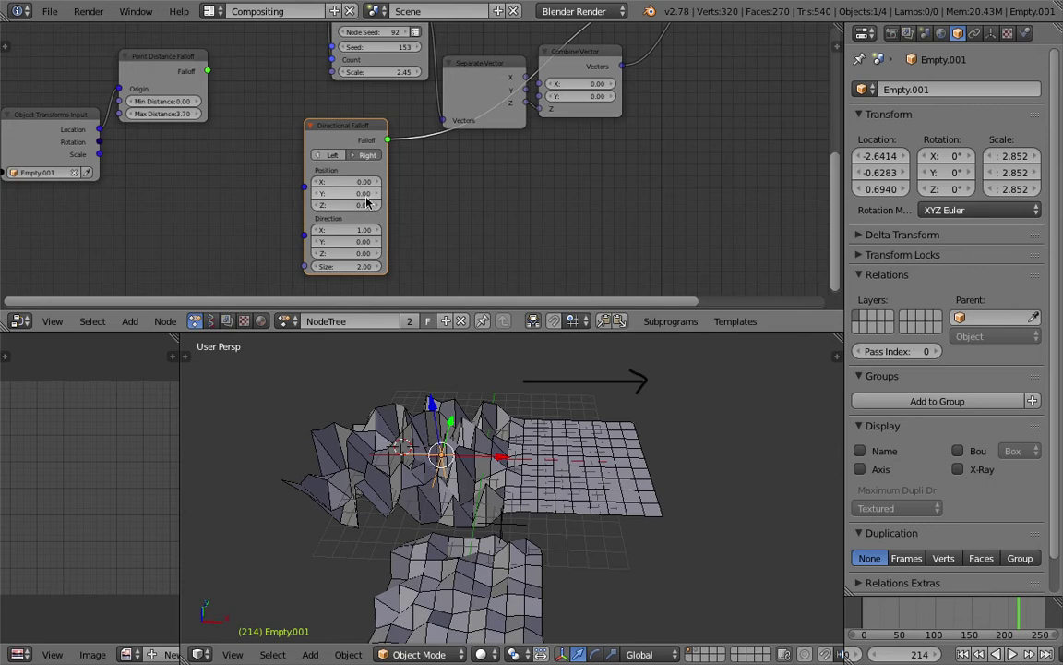
# Set the Directional Falloff's position X to 0.45 and toggle its Right option
pyautogui.moveTo(346, 182); pyautogui.dragTo(423, 253)
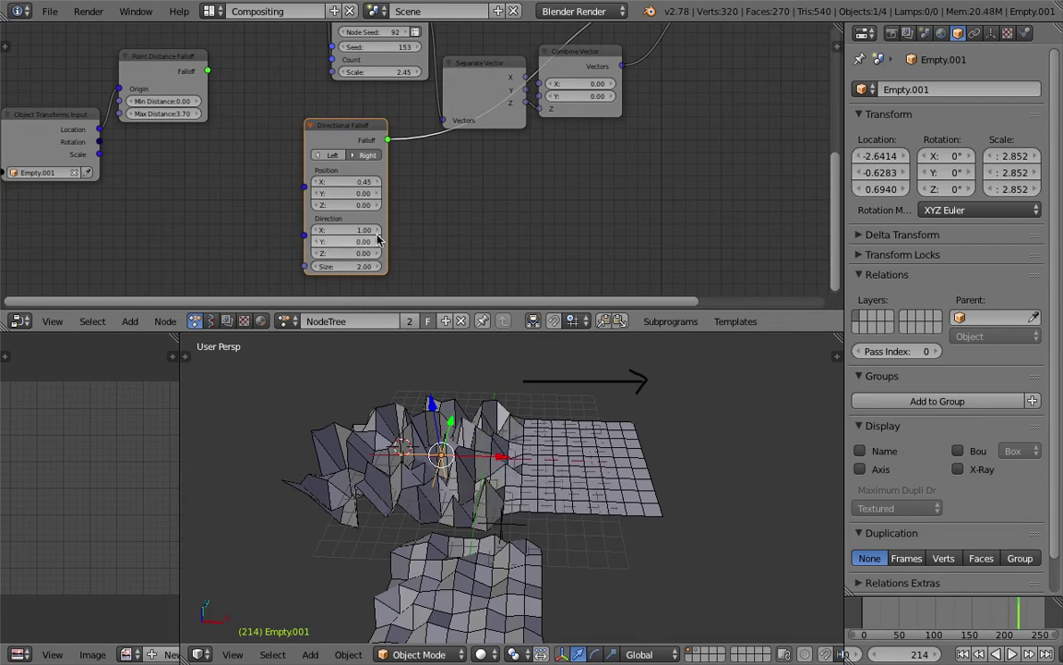
pyautogui.click(363, 157)
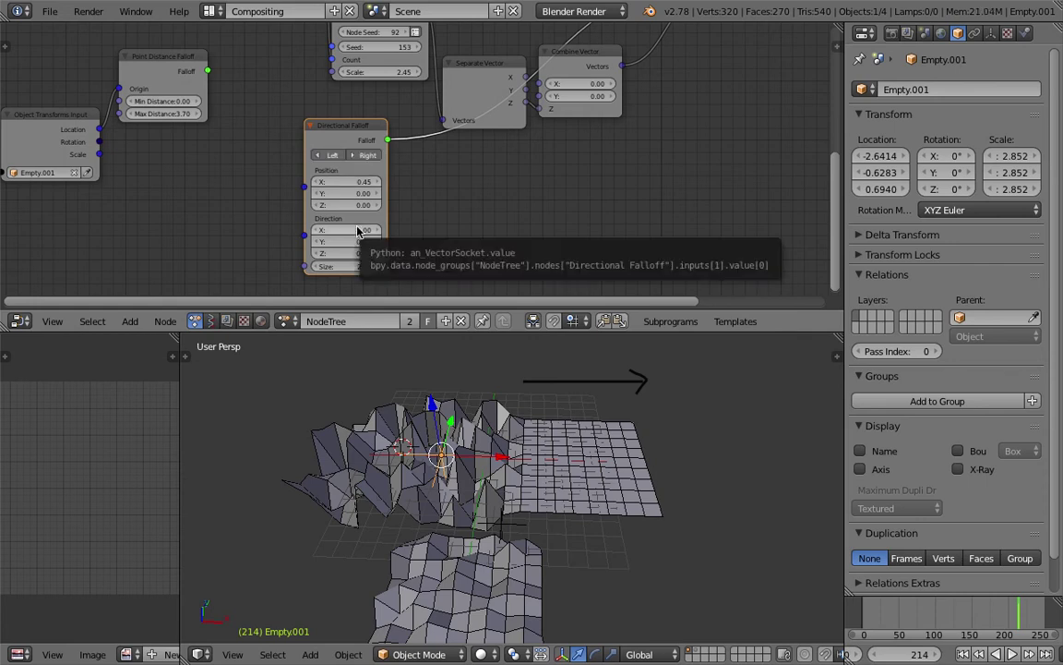
# Set the Directional Falloff's direction to X 0, Y 1, Z 0
pyautogui.moveTo(544, 463); pyautogui.dragTo(592, 495, button='middle')
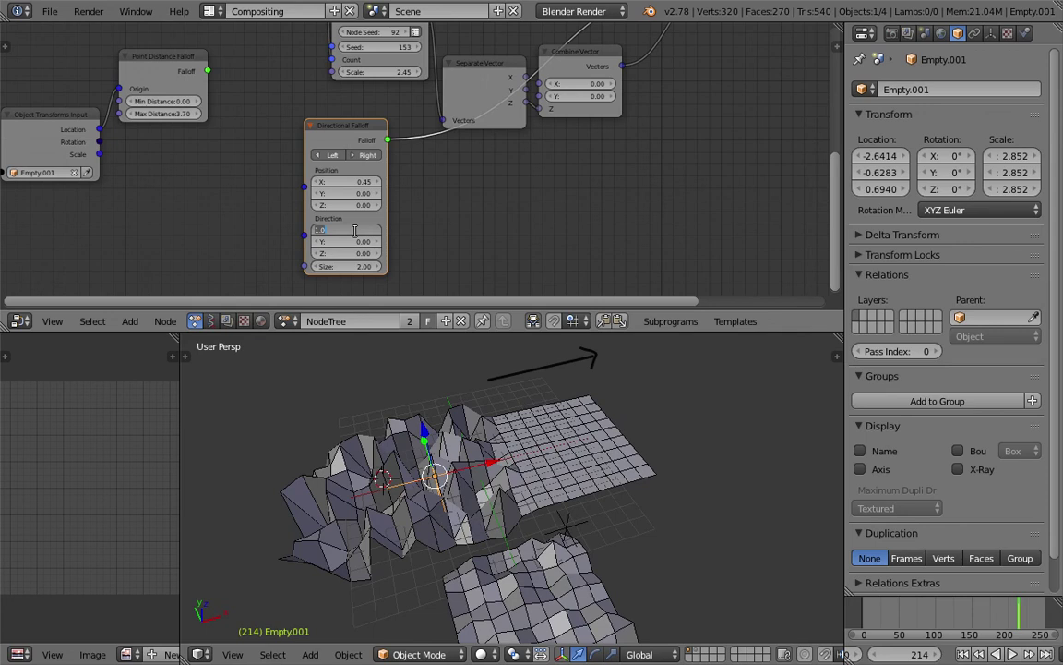
pyautogui.press('Tab')
pyautogui.write('1')
pyautogui.press('Tab')
pyautogui.press('Return')
pyautogui.moveTo(481, 504); pyautogui.dragTo(600, 475, button='middle')
# Set the Directional Falloff's position X to 0.15 and its size to 2.33
pyautogui.moveTo(360, 188); pyautogui.dragTo(332, 183)
pyautogui.moveTo(399, 224); pyautogui.dragTo(409, 204, button='middle')
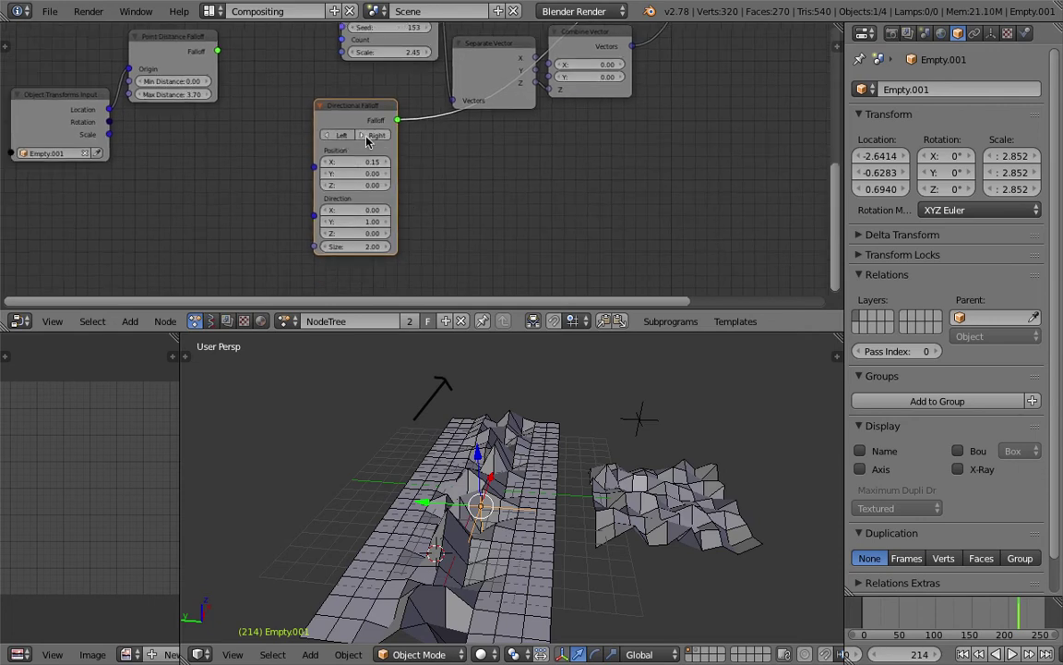
pyautogui.moveTo(364, 246)
pyautogui.mouseDown()
pyautogui.moveTo(434, 246)
pyautogui.moveTo(346, 247)
pyautogui.moveTo(370, 232)
pyautogui.mouseUp()
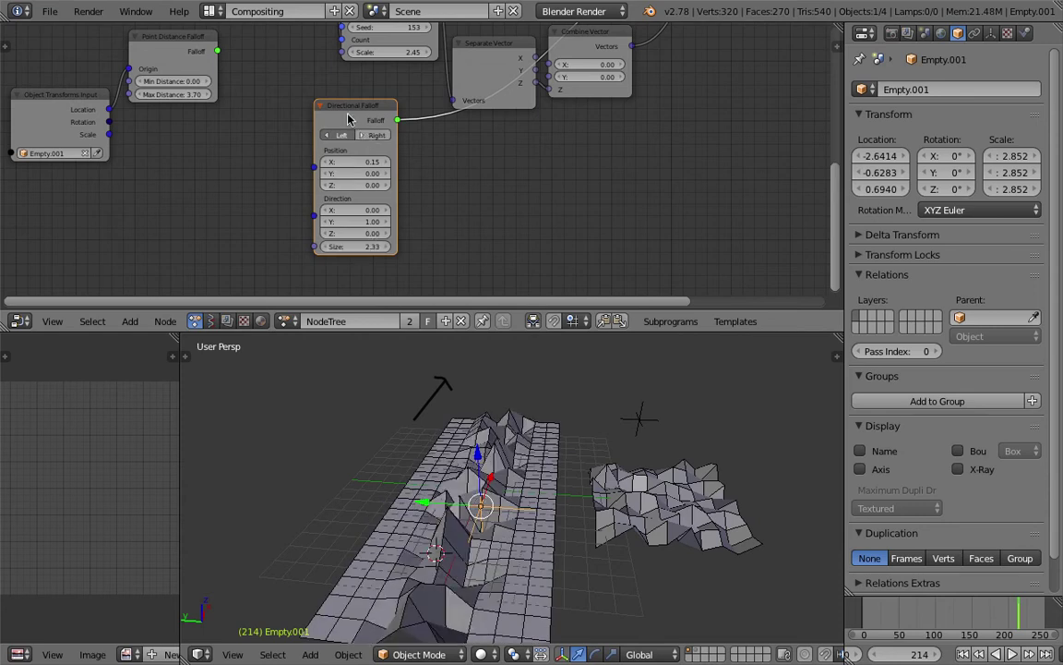
pyautogui.moveTo(348, 119); pyautogui.dragTo(323, 118)
# Set the Directional Falloff's position to X 0 and Y -0.15
pyautogui.moveTo(319, 159); pyautogui.dragTo(330, 159)
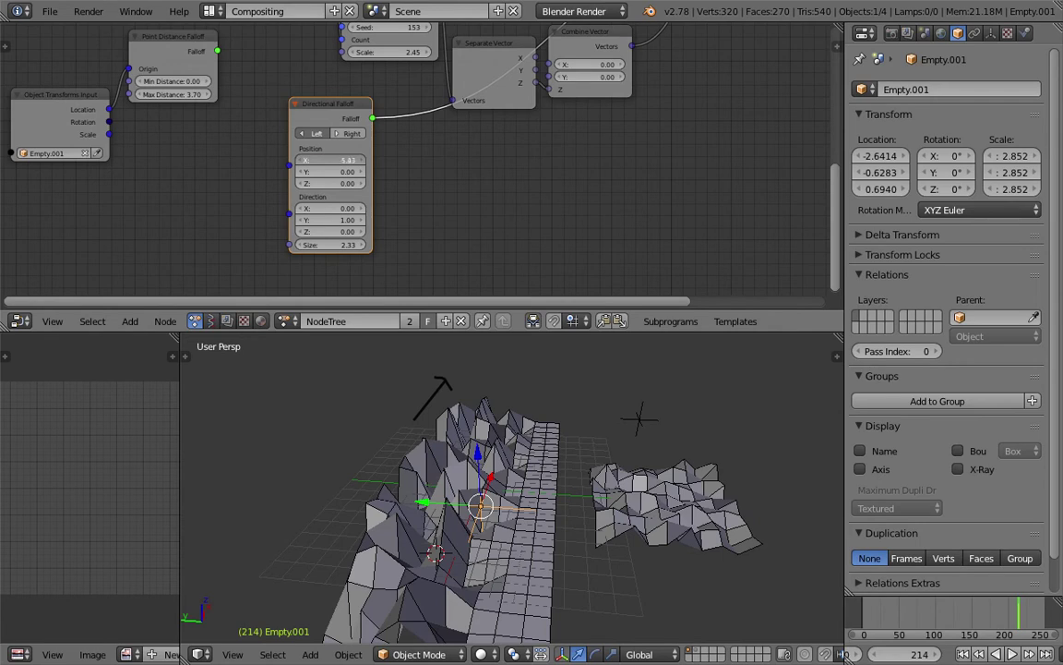
pyautogui.write('0')
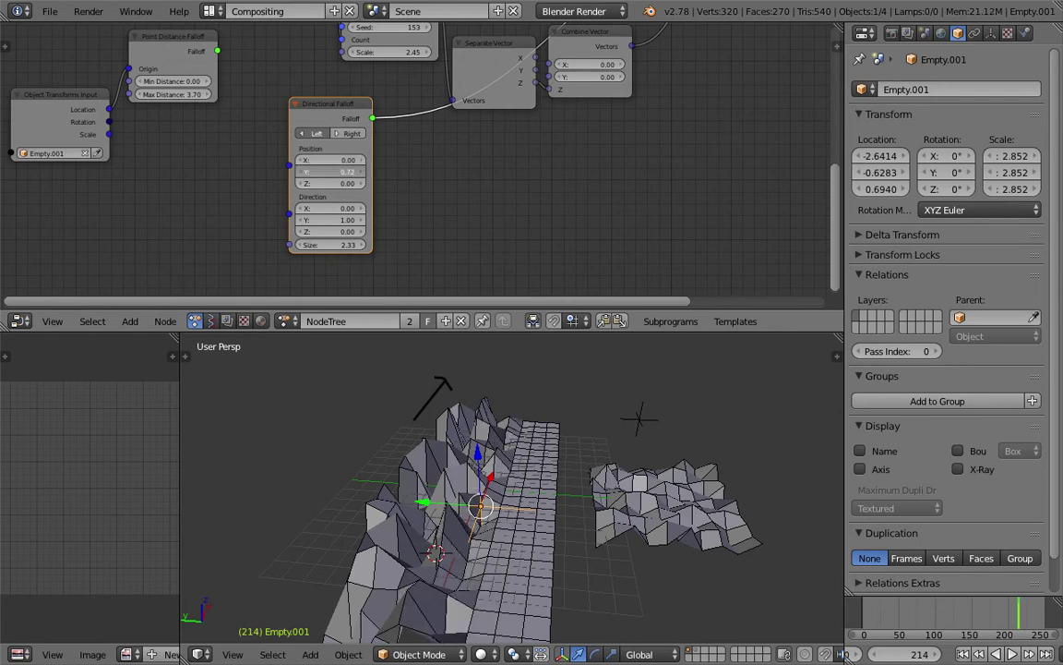
pyautogui.press('Tab')
pyautogui.moveTo(331, 172)
pyautogui.mouseDown()
pyautogui.moveTo(218, 172)
pyautogui.moveTo(344, 172)
pyautogui.moveTo(309, 172)
pyautogui.mouseUp()
# Play the animation from frame 115 and set the Directional Falloff's position Y to -1.11
pyautogui.moveTo(484, 418); pyautogui.dragTo(505, 463, button='middle')
pyautogui.moveTo(729, 580); pyautogui.dragTo(746, 503, button='middle')
pyautogui.moveTo(943, 616)
pyautogui.mouseDown()
pyautogui.moveTo(905, 620)
pyautogui.moveTo(946, 626)
pyautogui.mouseUp()
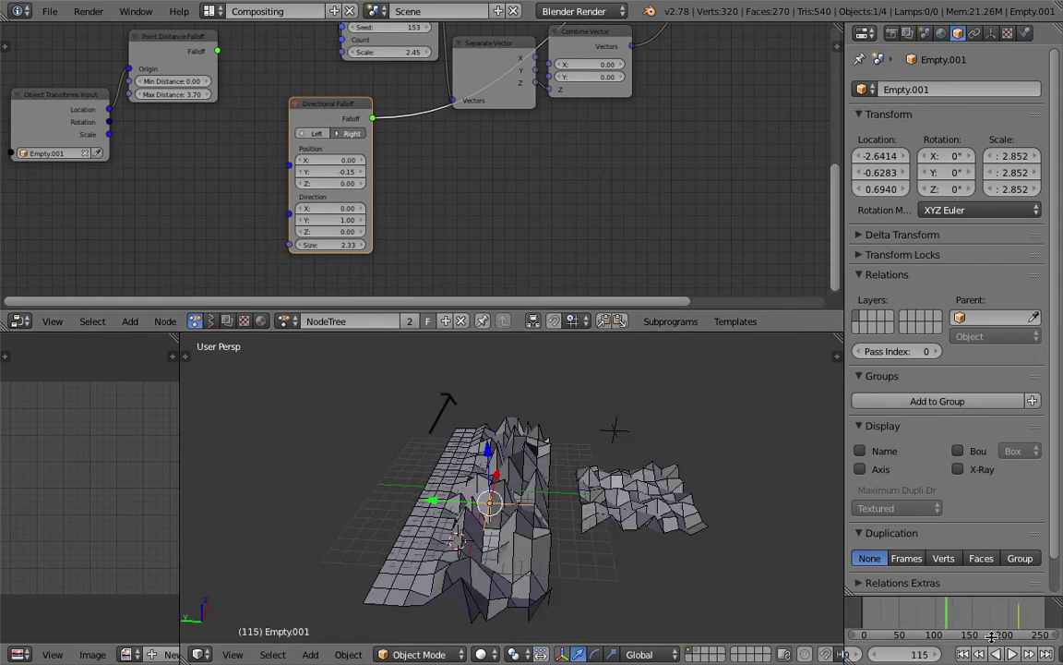
pyautogui.click(1013, 654)
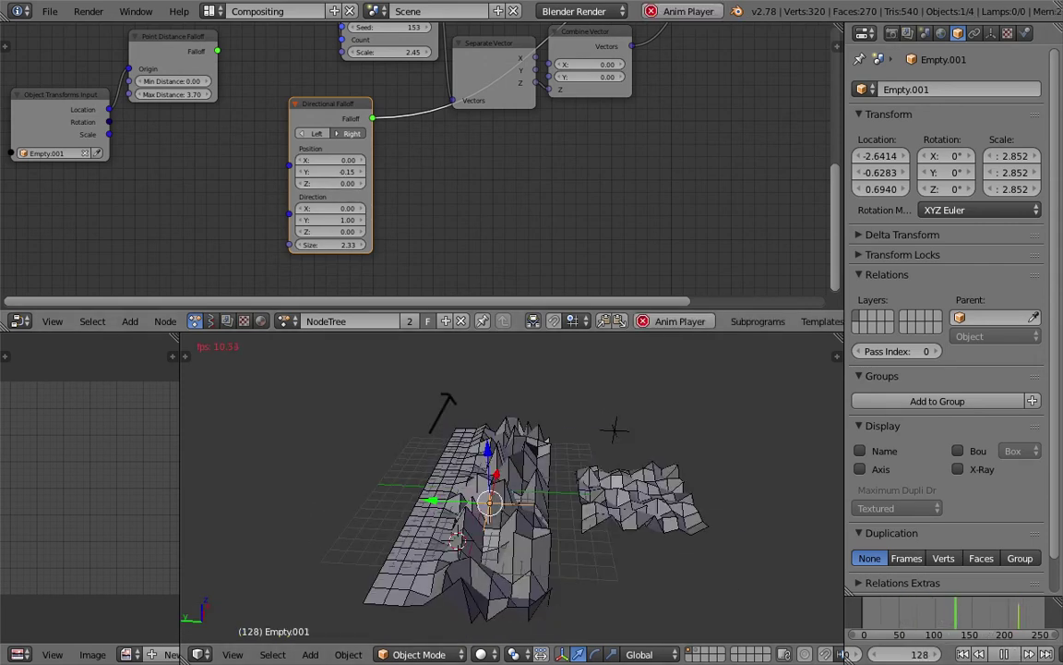
pyautogui.moveTo(336, 174); pyautogui.dragTo(306, 174)
# Toggle the Directional Falloff's Left and Right options repeatedly to compare the sides, leaving both enabled
pyautogui.click(324, 138)
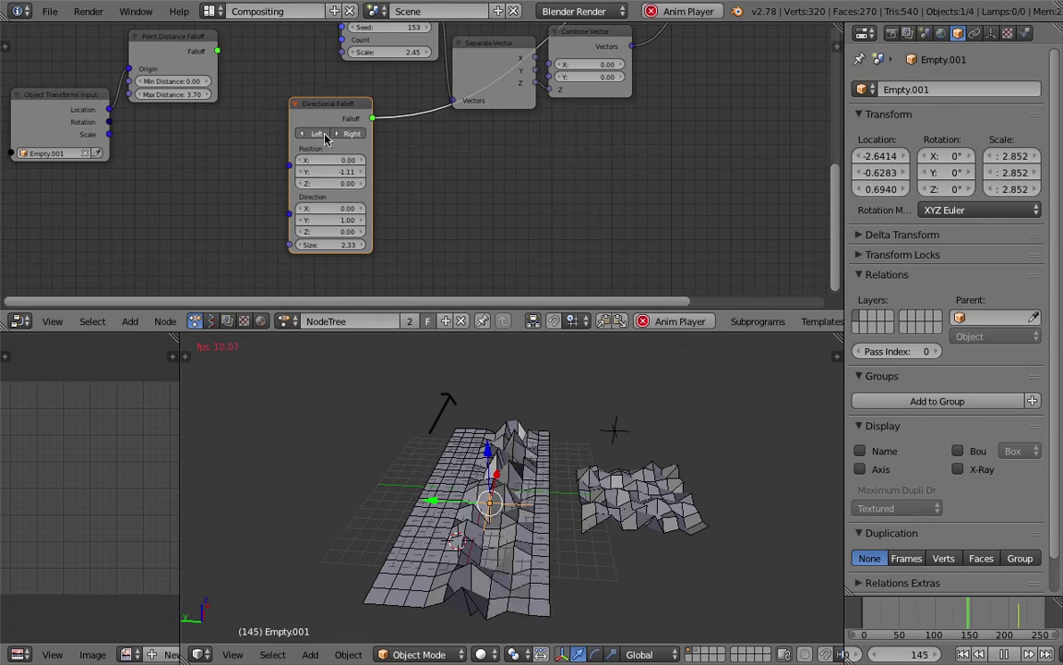
pyautogui.click(314, 136)
pyautogui.click(323, 135)
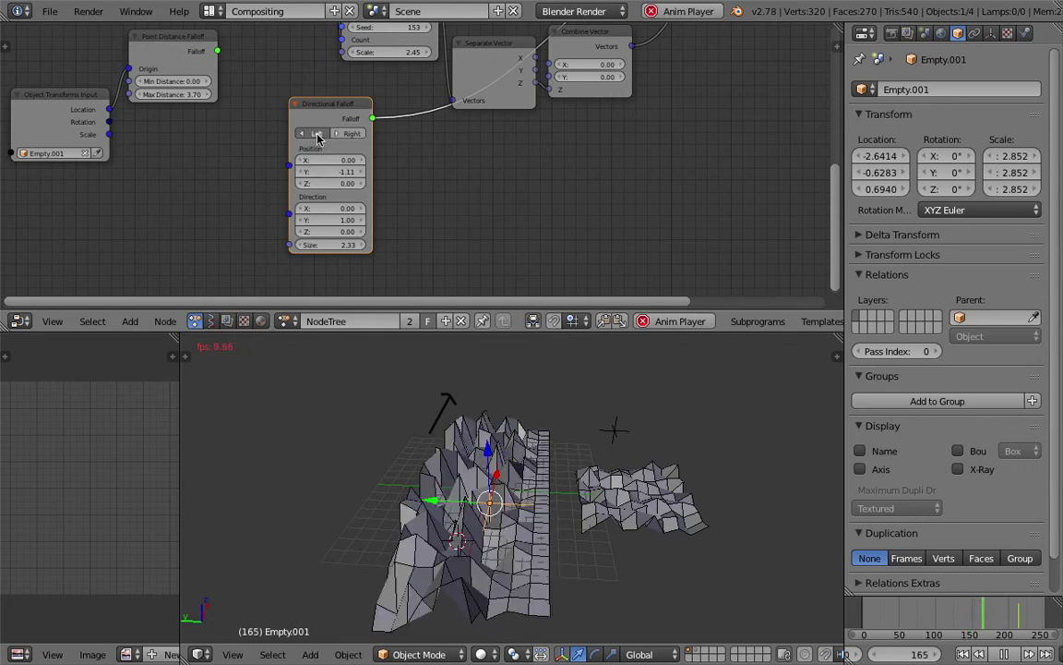
pyautogui.click(344, 135)
pyautogui.click(326, 135)
pyautogui.click(340, 135)
pyautogui.click(326, 135)
pyautogui.click(346, 135)
pyautogui.click(326, 136)
pyautogui.click(350, 136)
pyautogui.click(327, 136)
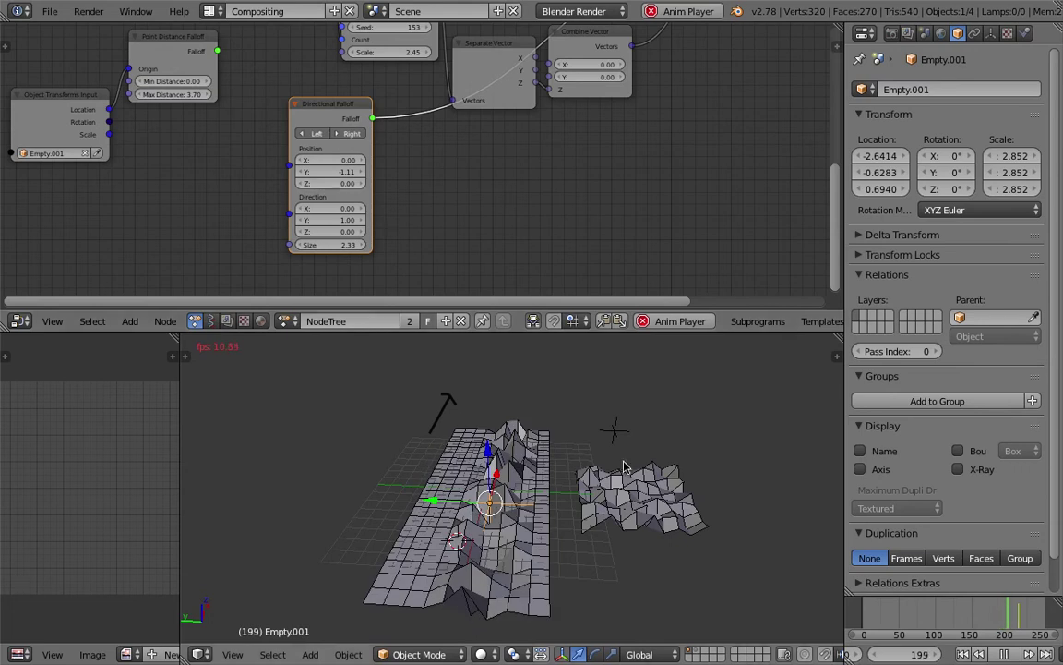
# Set the Directional Falloff's position Y to -1.05 and inspect the deformed grid from different sides
pyautogui.click(352, 175)
pyautogui.press('Escape')
pyautogui.moveTo(352, 173)
pyautogui.mouseDown()
pyautogui.moveTo(392, 173)
pyautogui.moveTo(300, 172)
pyautogui.moveTo(395, 173)
pyautogui.moveTo(312, 173)
pyautogui.moveTo(352, 173)
pyautogui.mouseUp()
pyautogui.moveTo(517, 461); pyautogui.dragTo(288, 504, button='middle')
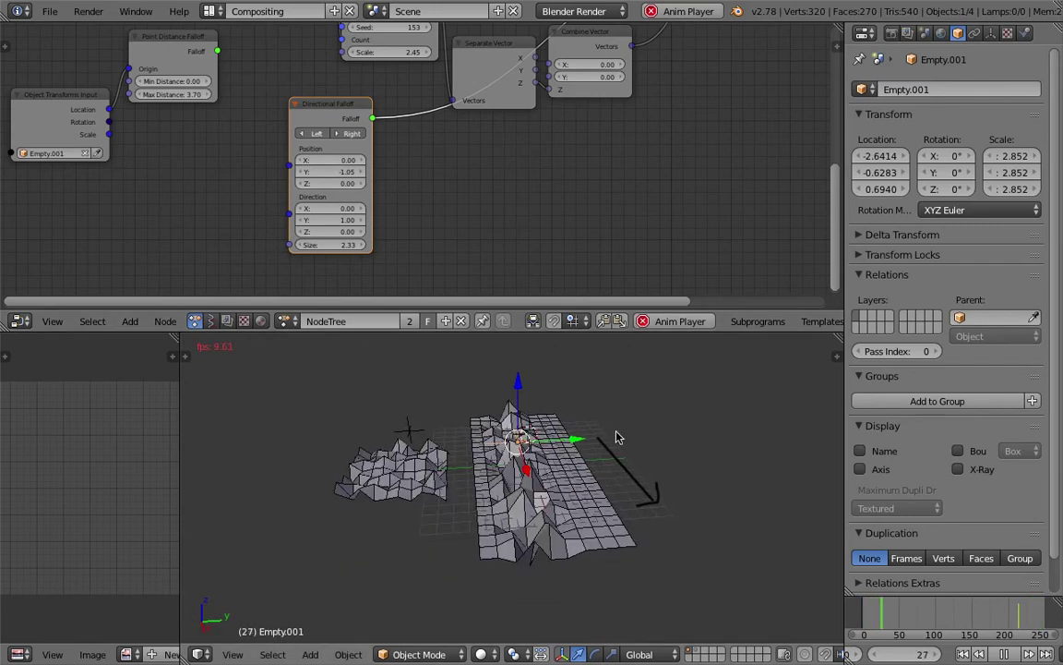
pyautogui.moveTo(591, 426); pyautogui.dragTo(485, 420, button='middle')
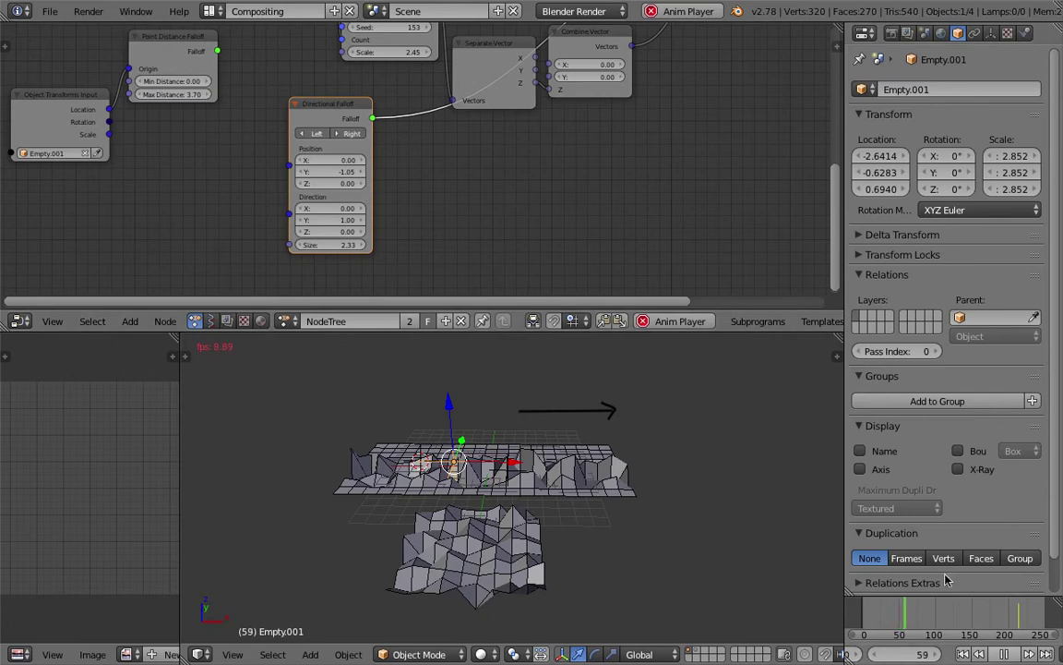
pyautogui.scroll(-3, 530, 222)
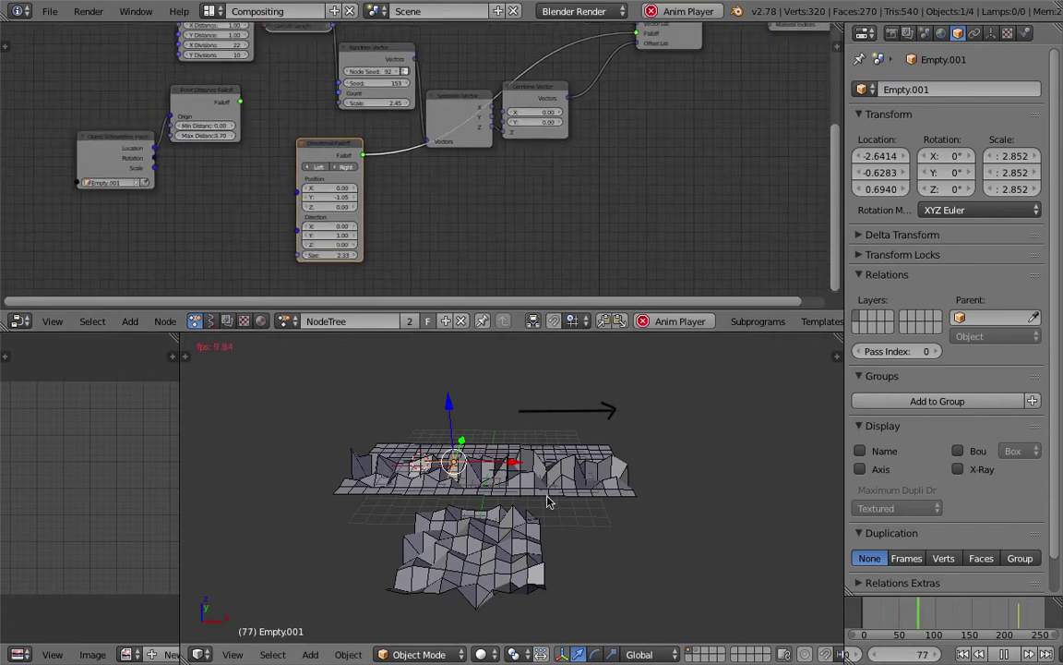
# Stop the animation playback, select the displaced grid and examine its Displace modifier settings in a widened properties area
pyautogui.moveTo(547, 502); pyautogui.dragTo(517, 503, button='middle')
pyautogui.hotkey('alt', 'a')
pyautogui.rightClick(414, 542)
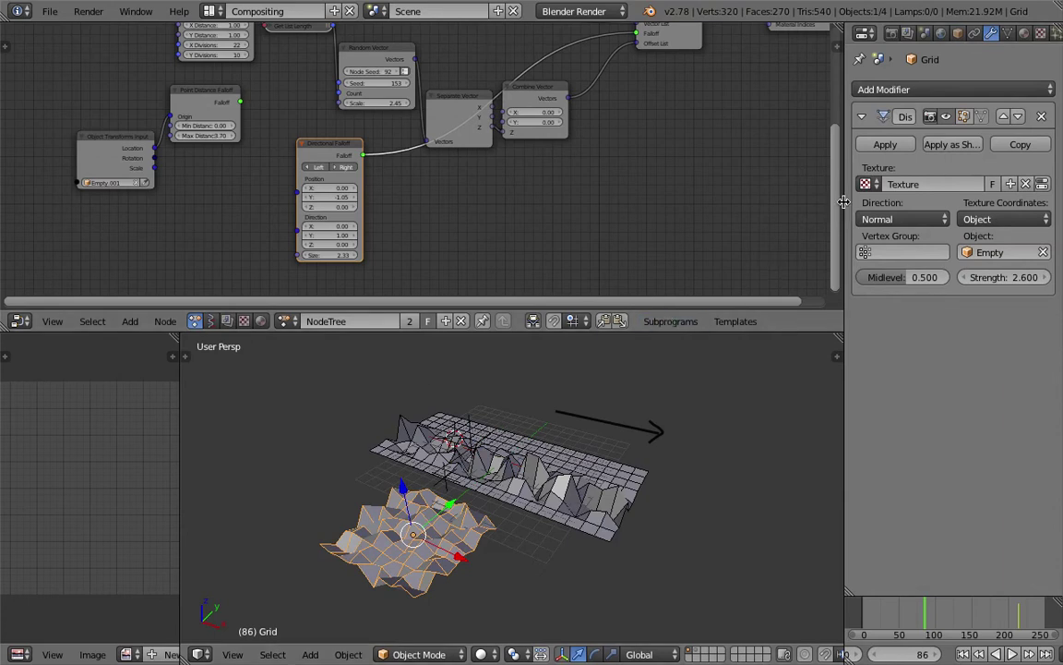
pyautogui.moveTo(844, 202); pyautogui.dragTo(733, 205)
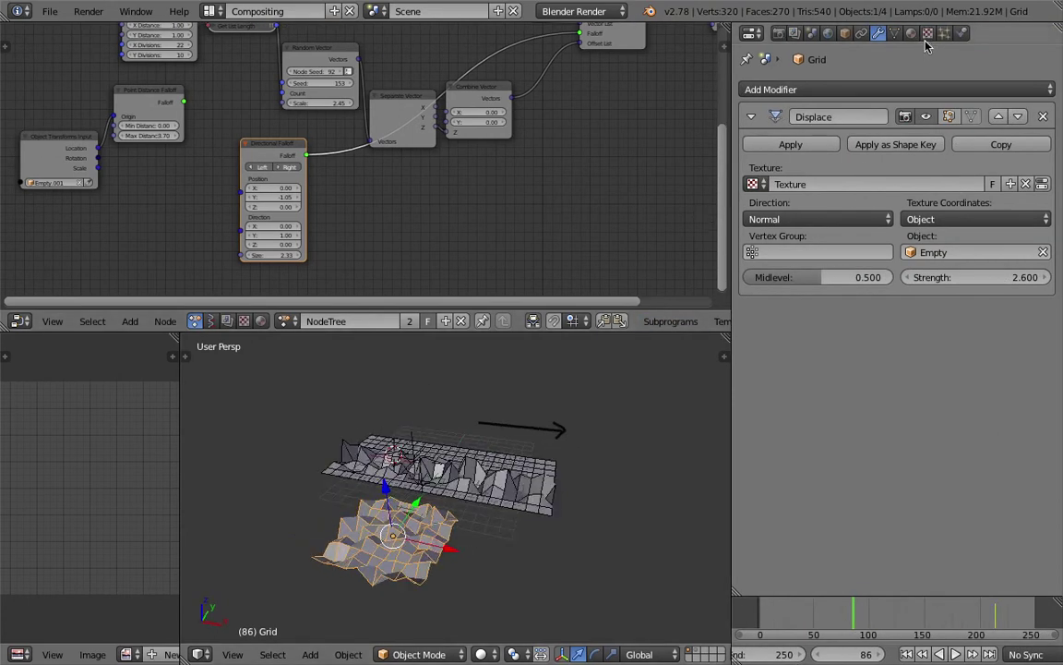
pyautogui.moveTo(445, 482); pyautogui.dragTo(552, 484, button='middle')
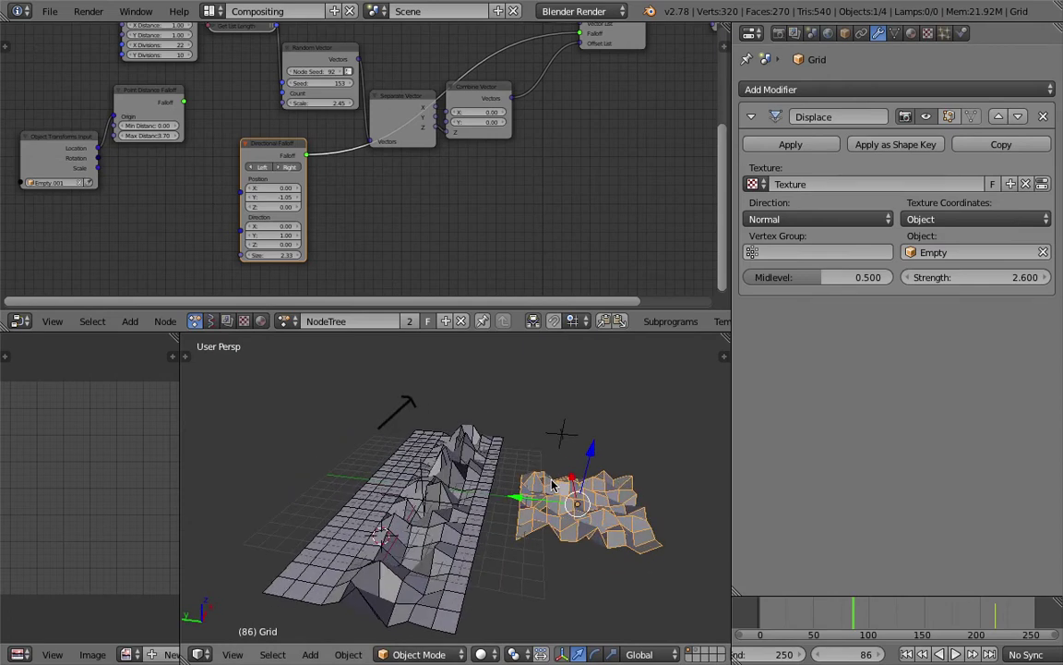
pyautogui.moveTo(537, 485); pyautogui.dragTo(499, 477, button='middle')
# Search the available nodes for falloff types, then close the search without adding any node
pyautogui.hotkey('shift', 'a')
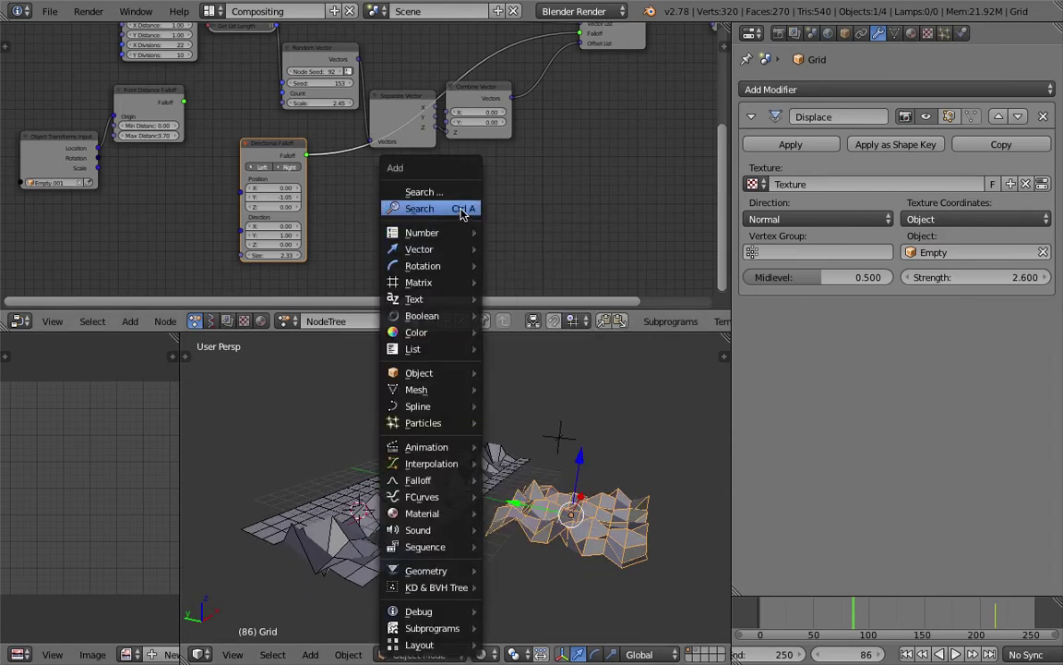
pyautogui.click(458, 210)
pyautogui.write('fallof')
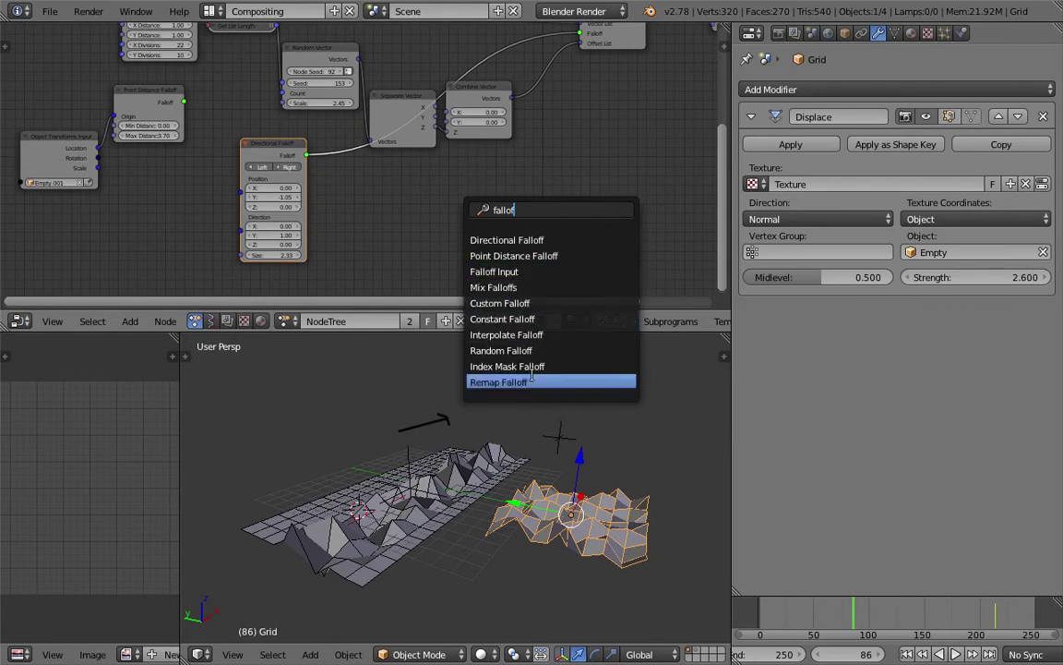
pyautogui.press('Escape')
pyautogui.moveTo(423, 204); pyautogui.dragTo(424, 211, button='middle')
pyautogui.moveTo(558, 431); pyautogui.dragTo(546, 470, button='middle')
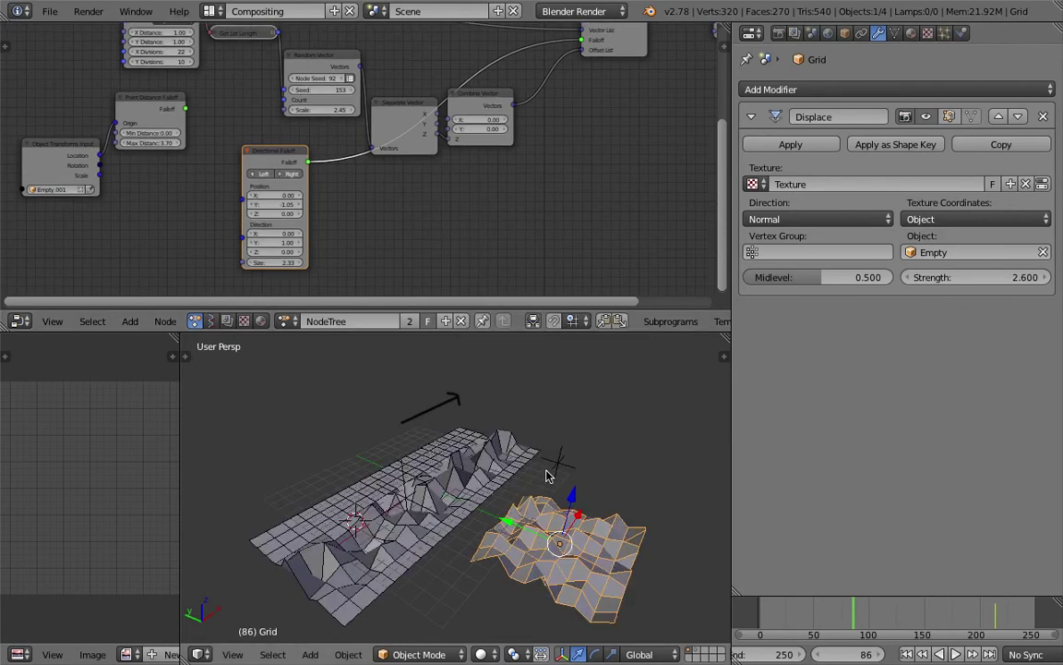
# Switch to the notes and mark Offset Vectors and Fall Off with an x, adding "!! Less LOOPING" to More vectorized
pyautogui.hotkey('ctrl', 'Left')
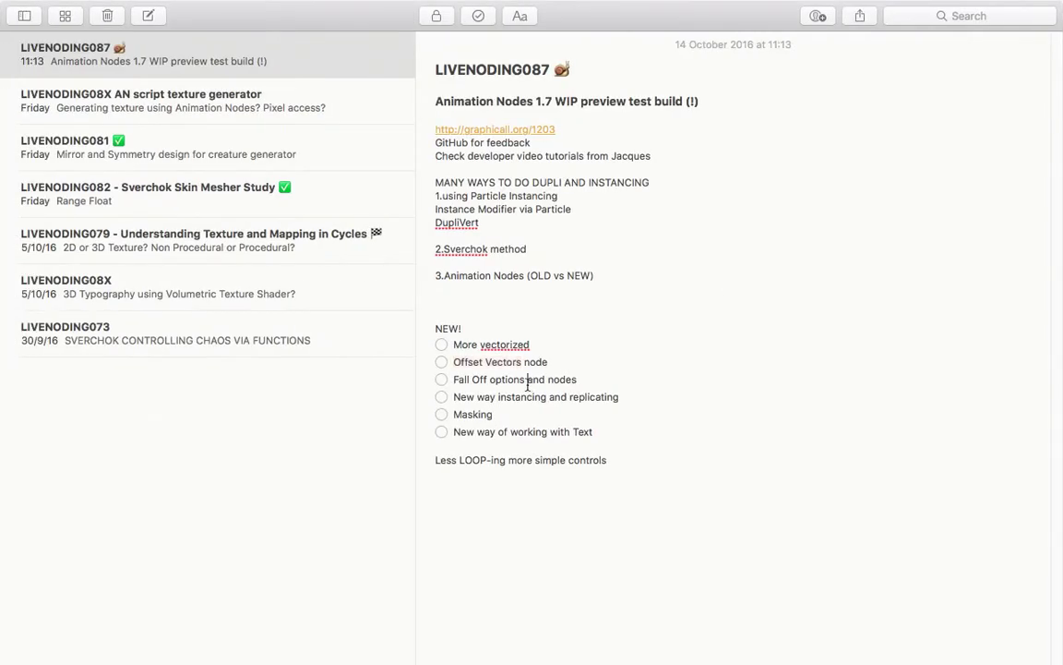
pyautogui.click(596, 380)
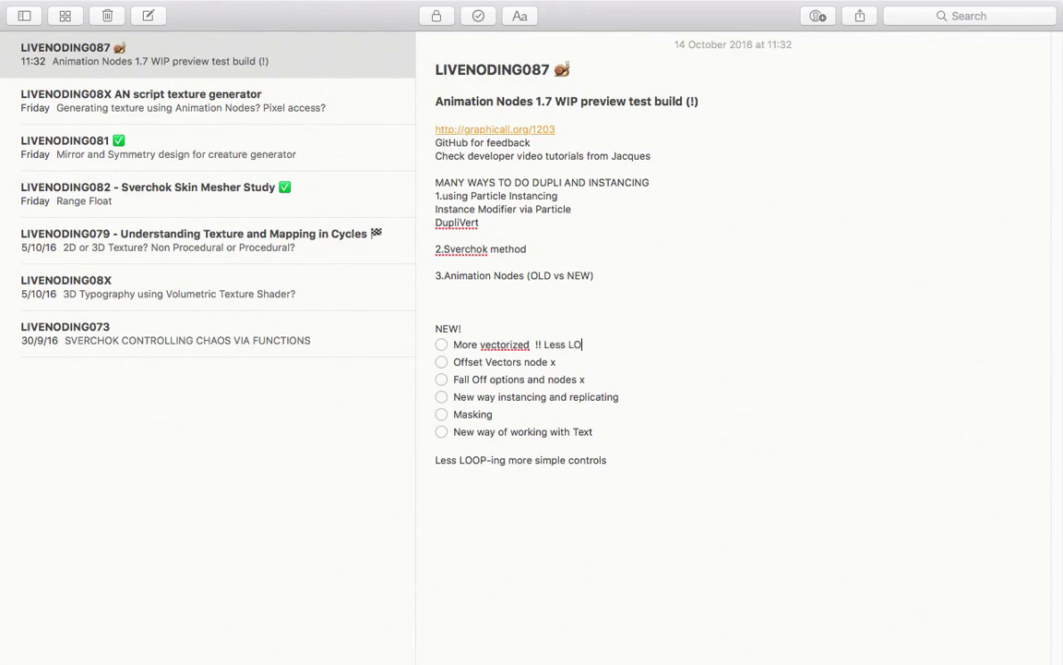
# Move the line "Less LOOP-ing more simple controls" into the More vectorized item, replacing "Less LOOPING" there
pyautogui.moveTo(634, 473); pyautogui.dragTo(380, 462)
pyautogui.press('super+c')
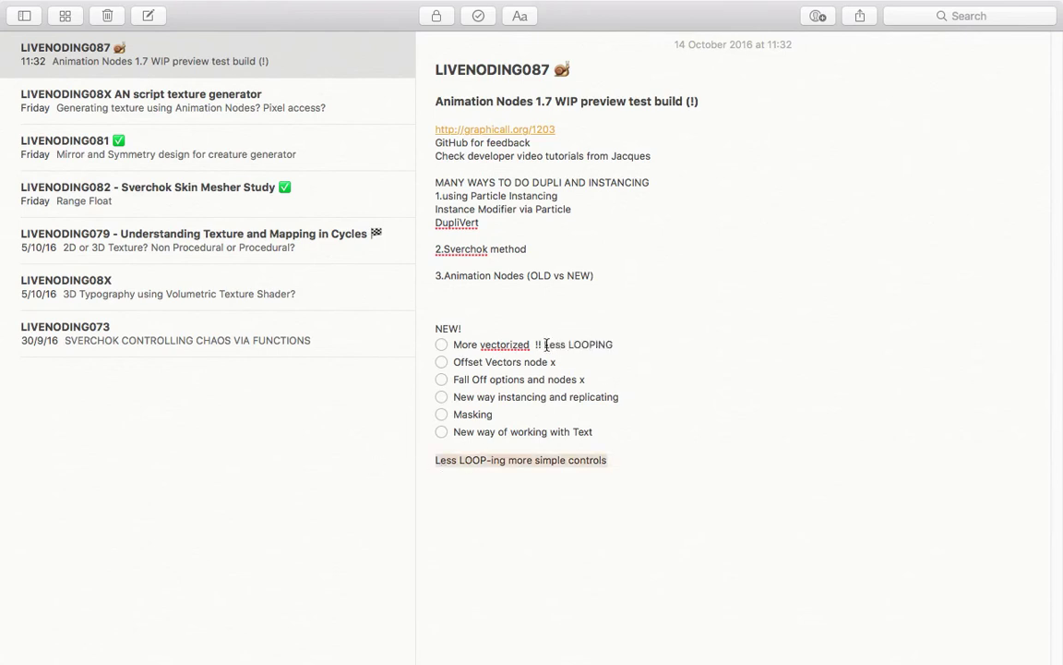
pyautogui.press('BackSpace')
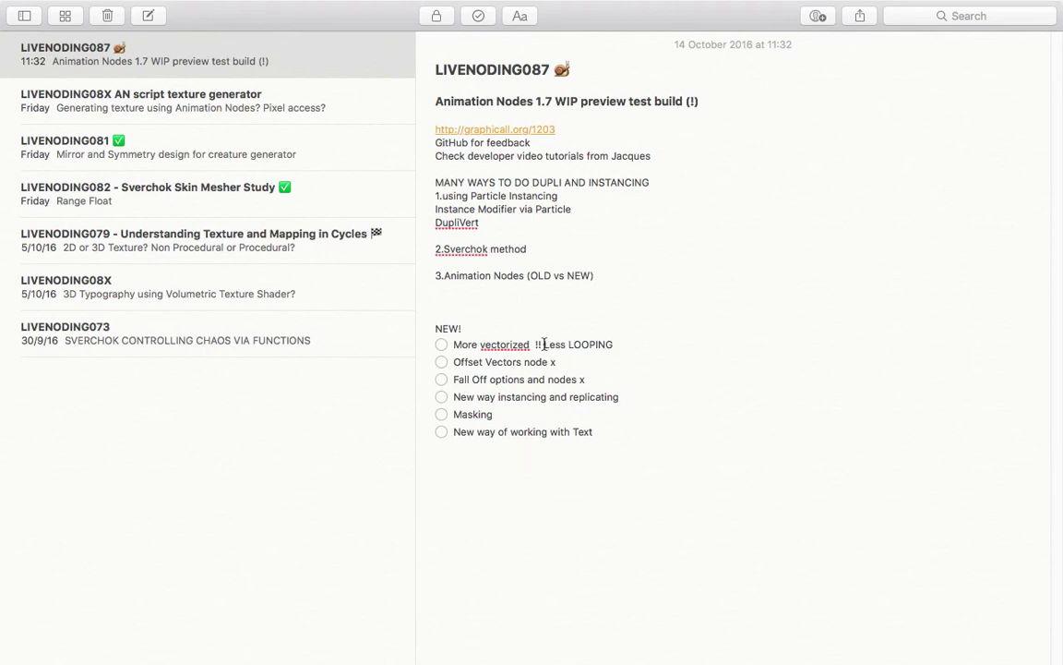
pyautogui.moveTo(541, 343); pyautogui.dragTo(655, 343)
pyautogui.press('super+v')
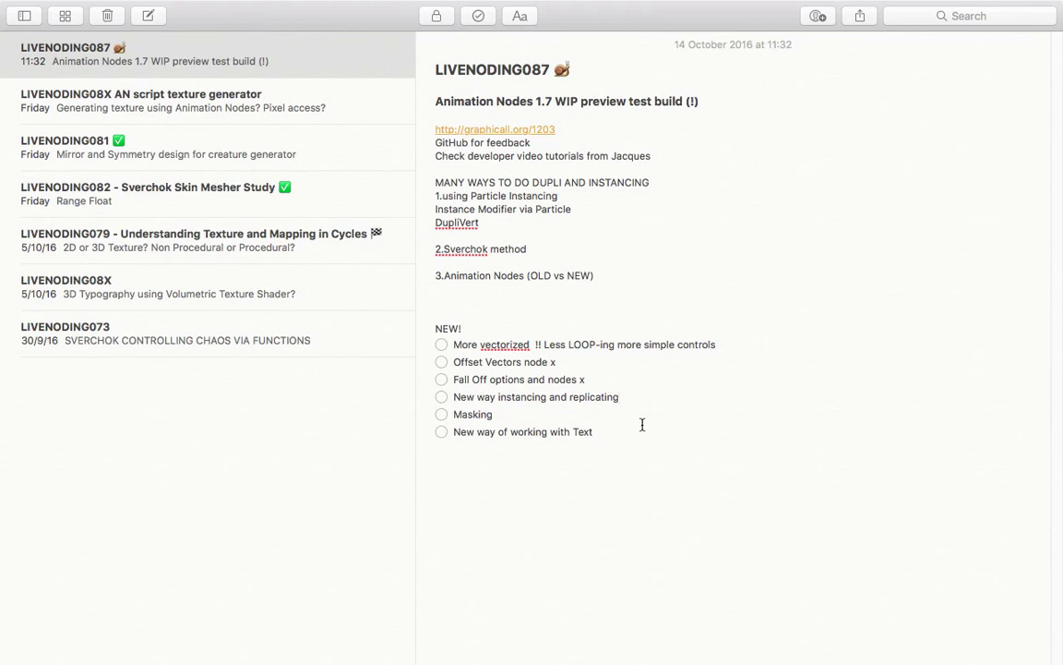
pyautogui.press('Return')
# Switch back to Blender and add a Replicate Mesh Data node to the tree, below the Mesh Object Output node
pyautogui.hotkey('ctrl', 'Right')
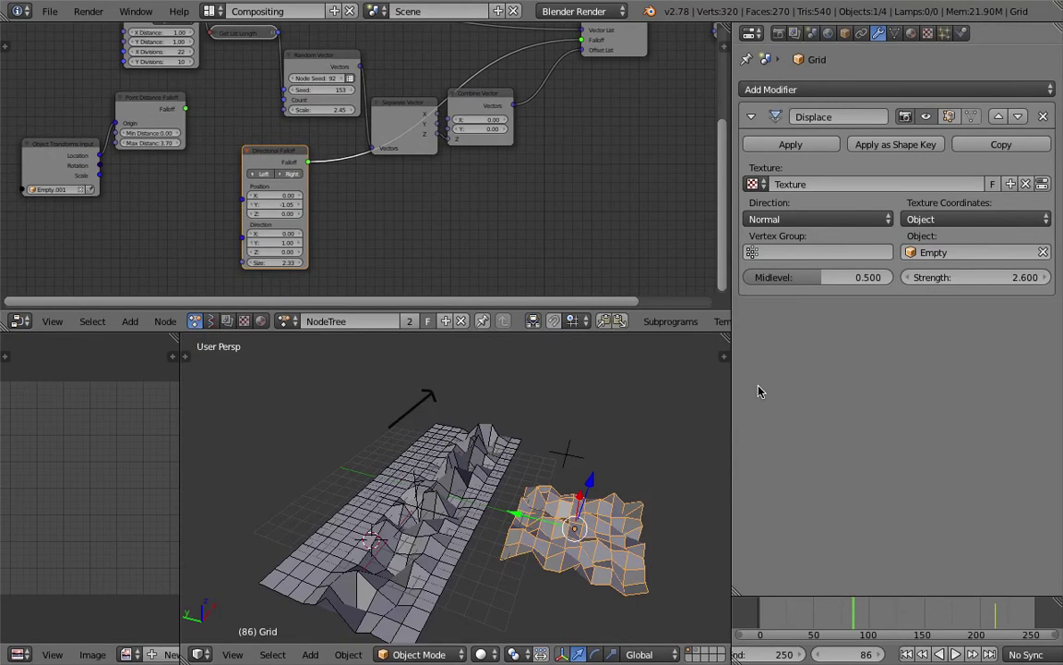
pyautogui.moveTo(733, 373); pyautogui.dragTo(631, 222)
pyautogui.moveTo(631, 222); pyautogui.dragTo(577, 257, button='middle')
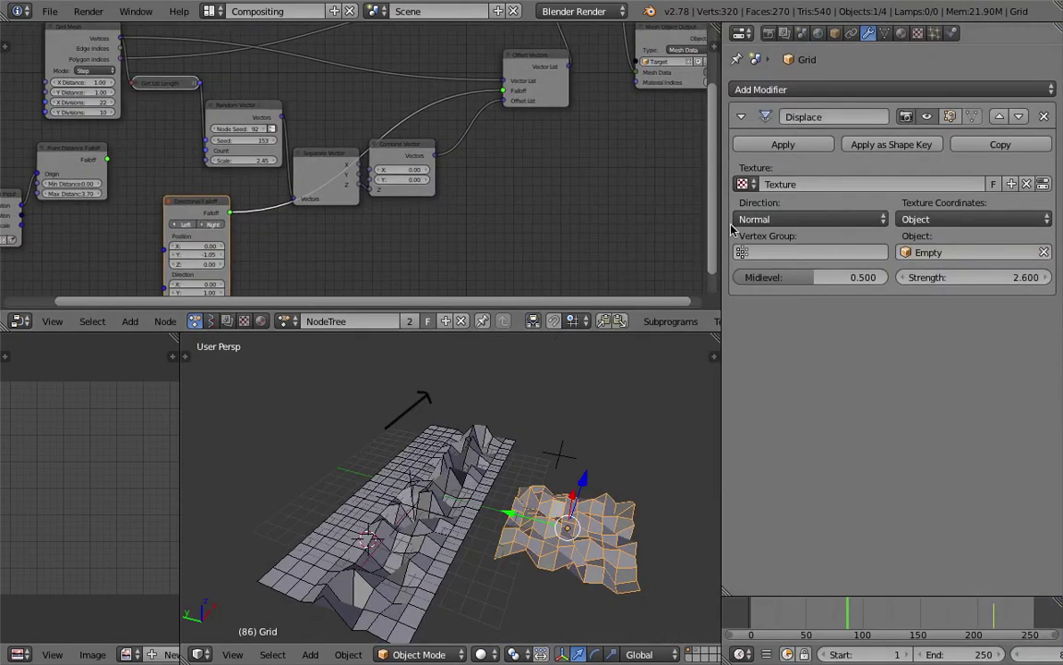
pyautogui.moveTo(722, 222); pyautogui.dragTo(891, 231)
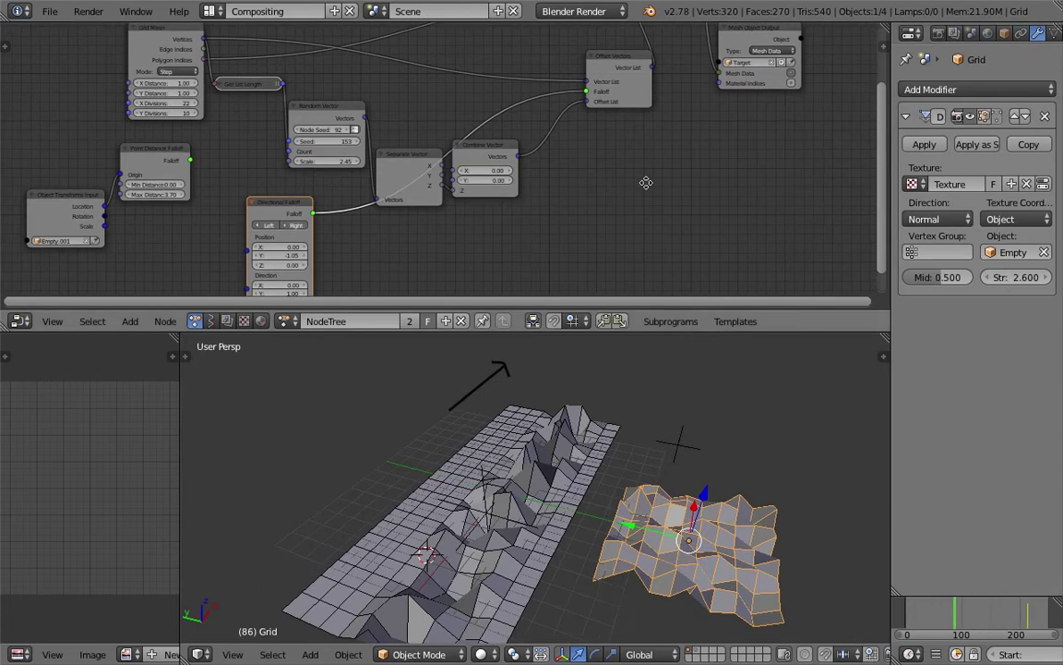
pyautogui.hotkey('shift', 'a')
pyautogui.click(613, 180)
pyautogui.write('replica')
pyautogui.press('Down')
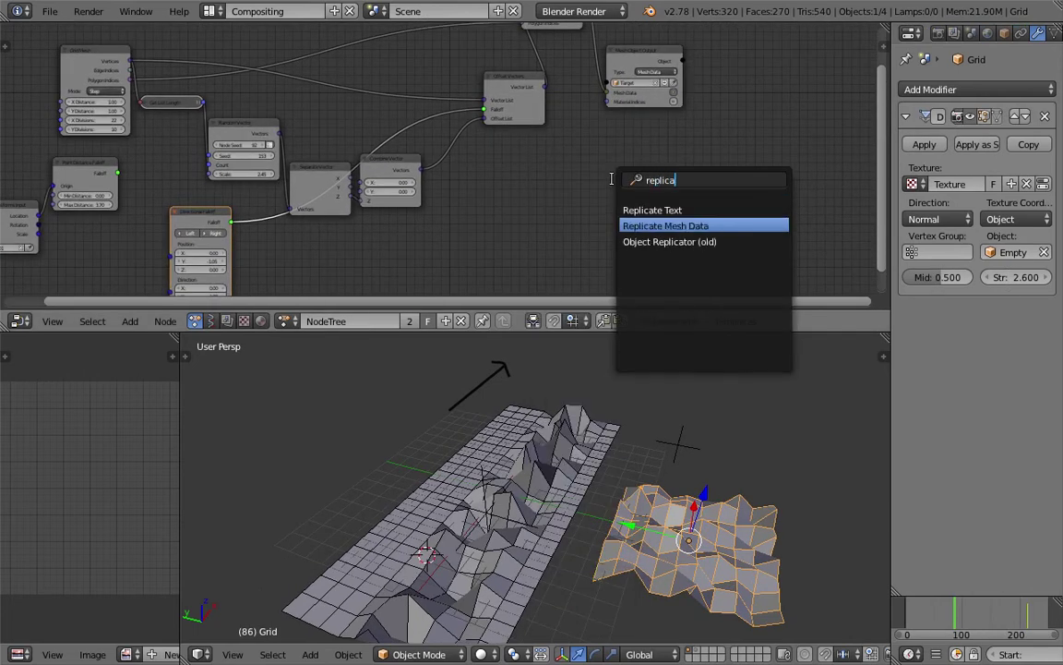
pyautogui.press('Return')
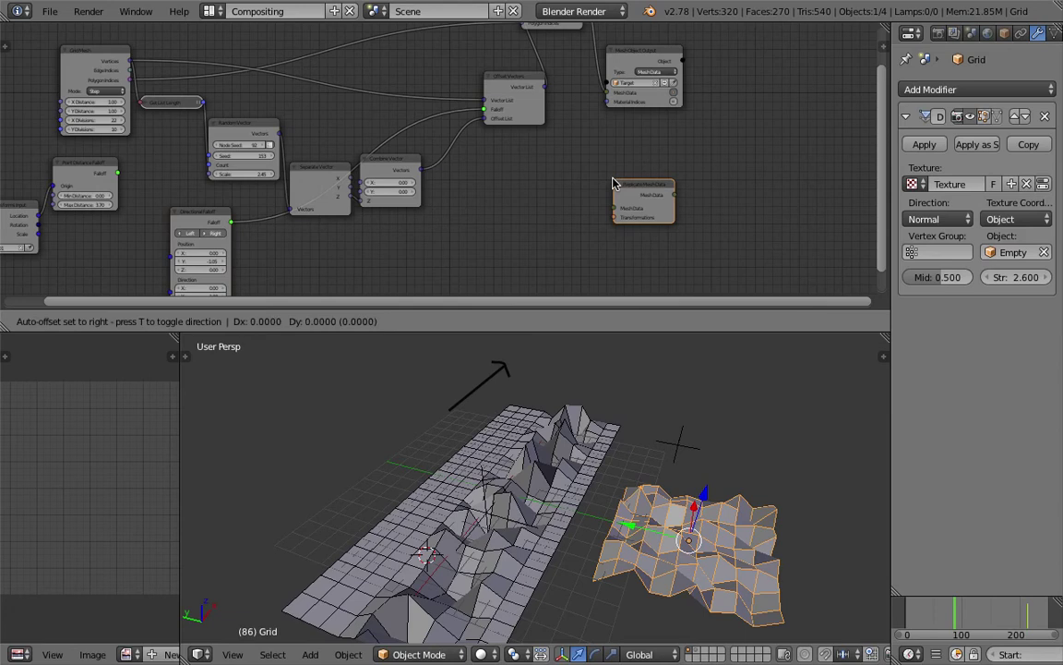
pyautogui.click(631, 175)
# Enlarge the node editor area and move the Replicate Mesh Data node into free space beyond the existing nodes
pyautogui.scroll(3, 631, 175)
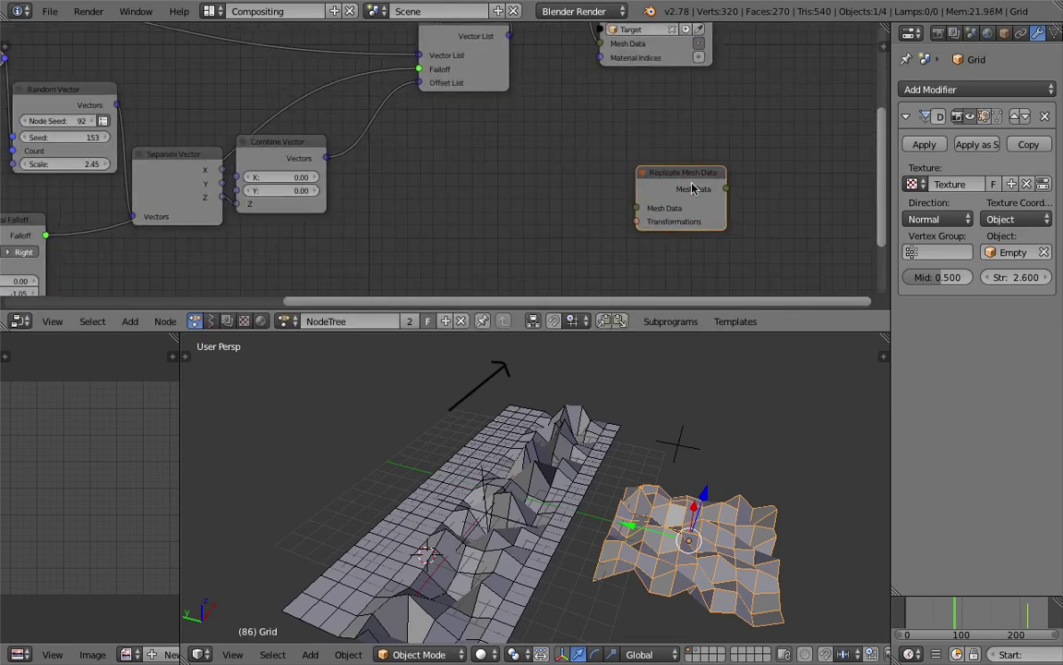
pyautogui.moveTo(692, 189); pyautogui.dragTo(599, 173, button='middle')
pyautogui.moveTo(689, 332); pyautogui.dragTo(687, 402)
pyautogui.scroll(-1, 580, 277)
pyautogui.moveTo(573, 193); pyautogui.dragTo(691, 169)
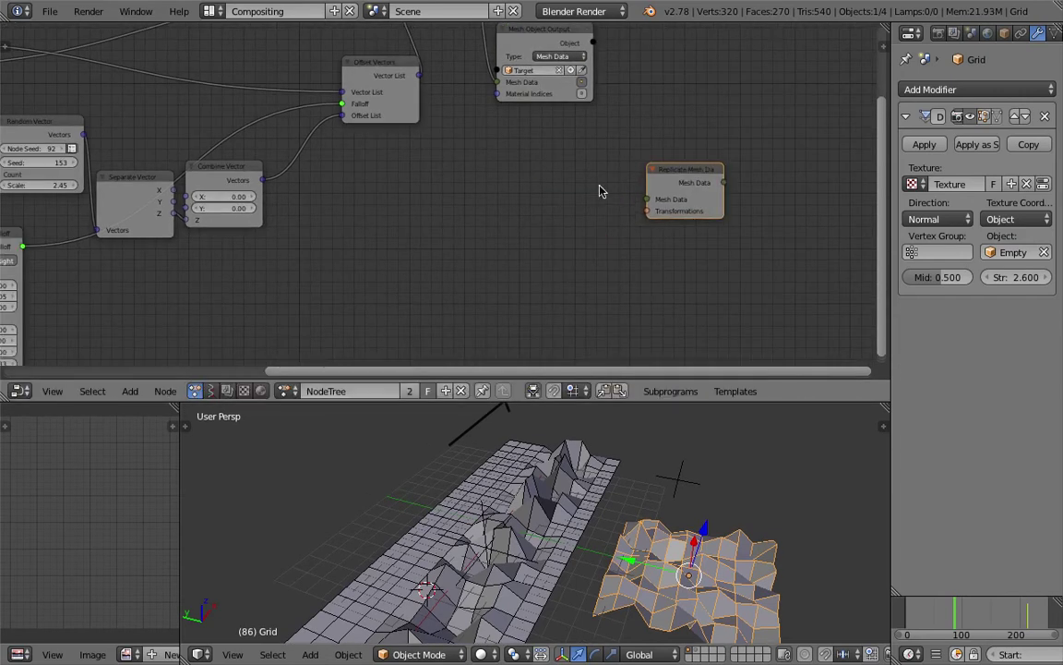
pyautogui.moveTo(593, 198); pyautogui.dragTo(581, 187, button='middle')
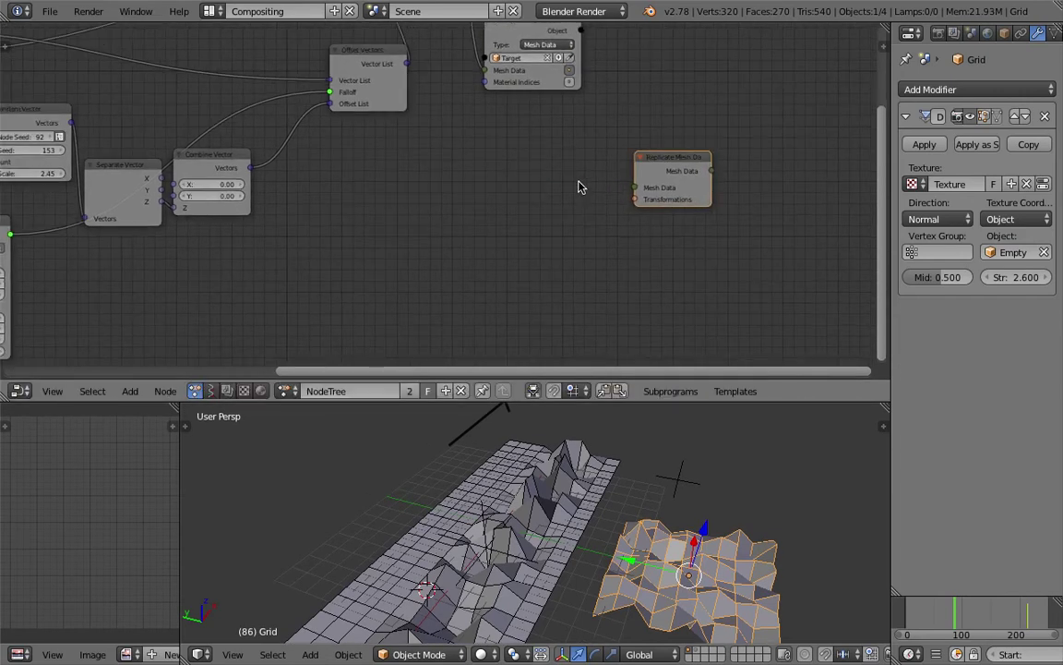
# Add an ico sphere to the scene and move it away from both grids
pyautogui.moveTo(565, 489); pyautogui.dragTo(660, 482, button='middle')
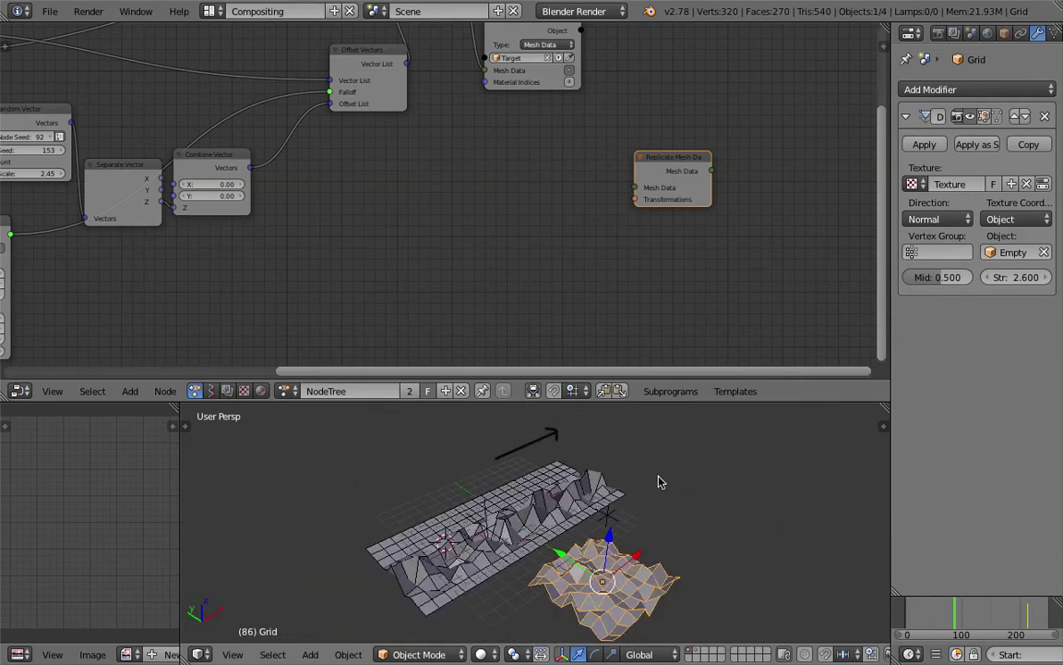
pyautogui.hotkey('shift', 'a')
pyautogui.moveTo(668, 416)
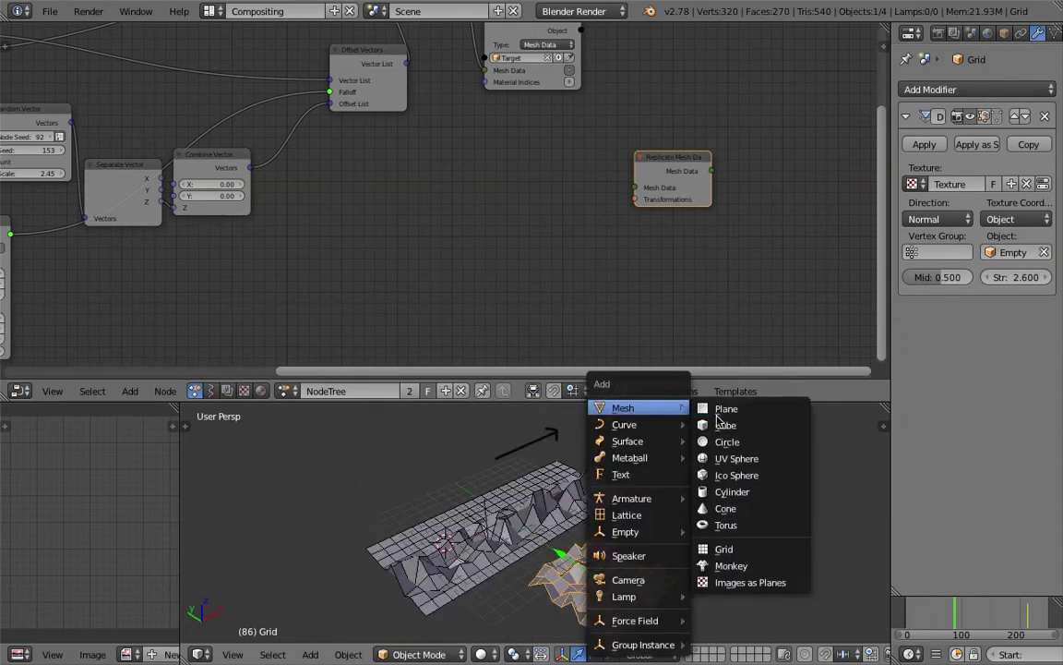
pyautogui.click(740, 476)
pyautogui.press('g')
pyautogui.click(703, 482)
pyautogui.press('g')
pyautogui.click(710, 485)
pyautogui.moveTo(710, 485); pyautogui.dragTo(747, 510, button='middle')
pyautogui.scroll(1, 691, 498)
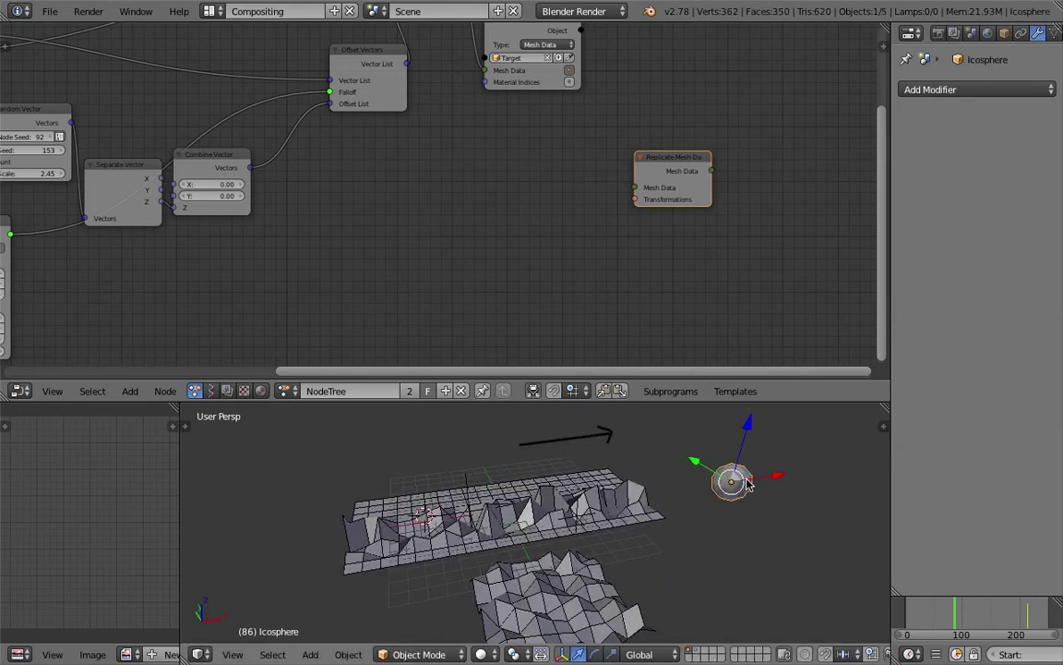
# Add an Object Mesh Data node below the Offset Vectors node and set its source object to Icosphere
pyautogui.hotkey('shift', 'a')
pyautogui.moveTo(480, 241)
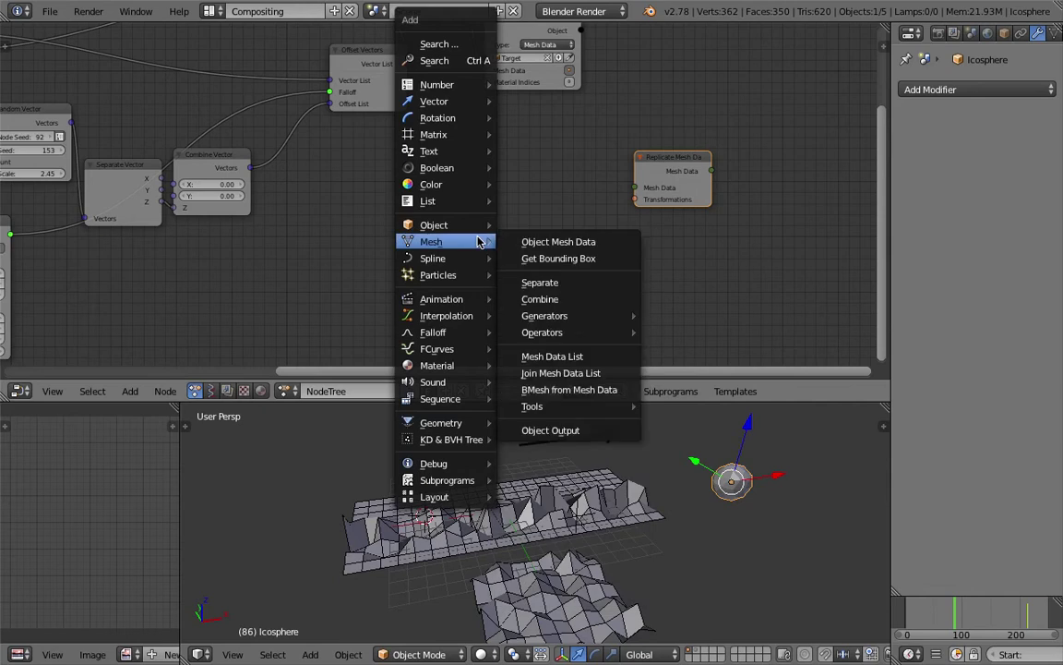
pyautogui.click(548, 242)
pyautogui.click(486, 190)
pyautogui.click(500, 240)
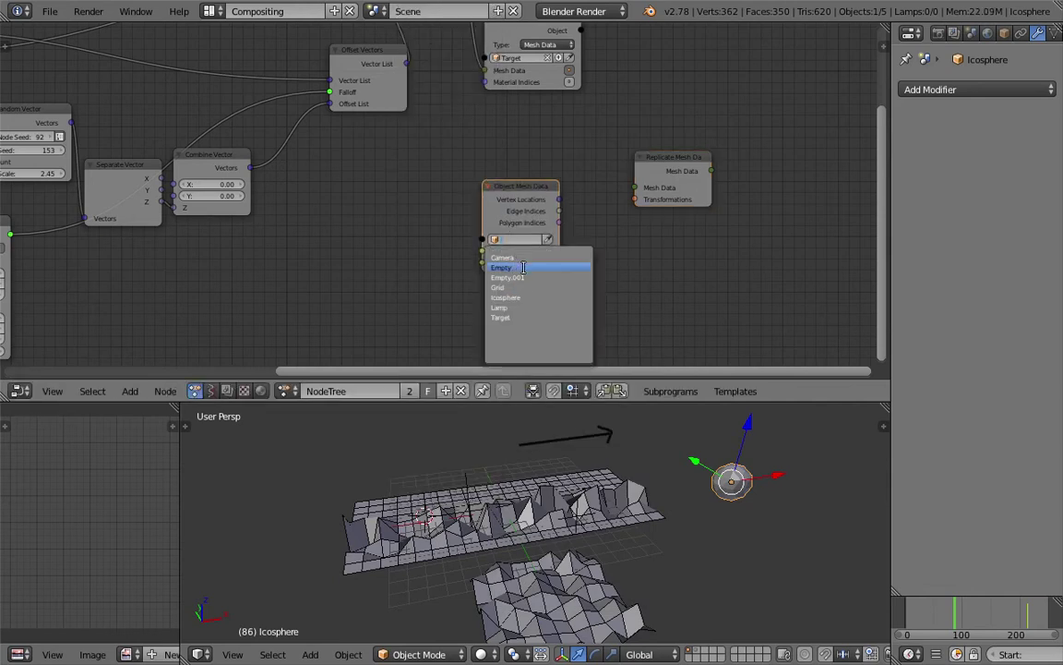
pyautogui.click(506, 298)
# Link the Icosphere's vertices, edges and polygons through a Combine Mesh Data node into Replicate Mesh Data, spacing the nodes out
pyautogui.moveTo(560, 200); pyautogui.dragTo(637, 188)
pyautogui.moveTo(675, 165); pyautogui.dragTo(727, 180)
pyautogui.moveTo(512, 195); pyautogui.dragTo(559, 214)
pyautogui.moveTo(486, 221); pyautogui.dragTo(558, 225)
pyautogui.moveTo(596, 184); pyautogui.dragTo(572, 171)
pyautogui.moveTo(553, 190); pyautogui.dragTo(585, 186, button='middle')
# Select the Target mesh and rearrange the Mesh Object Output and Replicate Mesh Data nodes at the end of the node chain
pyautogui.moveTo(568, 515); pyautogui.dragTo(579, 551, button='middle')
pyautogui.rightClick(537, 500)
pyautogui.moveTo(538, 499); pyautogui.dragTo(583, 492, button='middle')
pyautogui.moveTo(674, 242); pyautogui.dragTo(659, 277, button='middle')
pyautogui.scroll(-3, 527, 168)
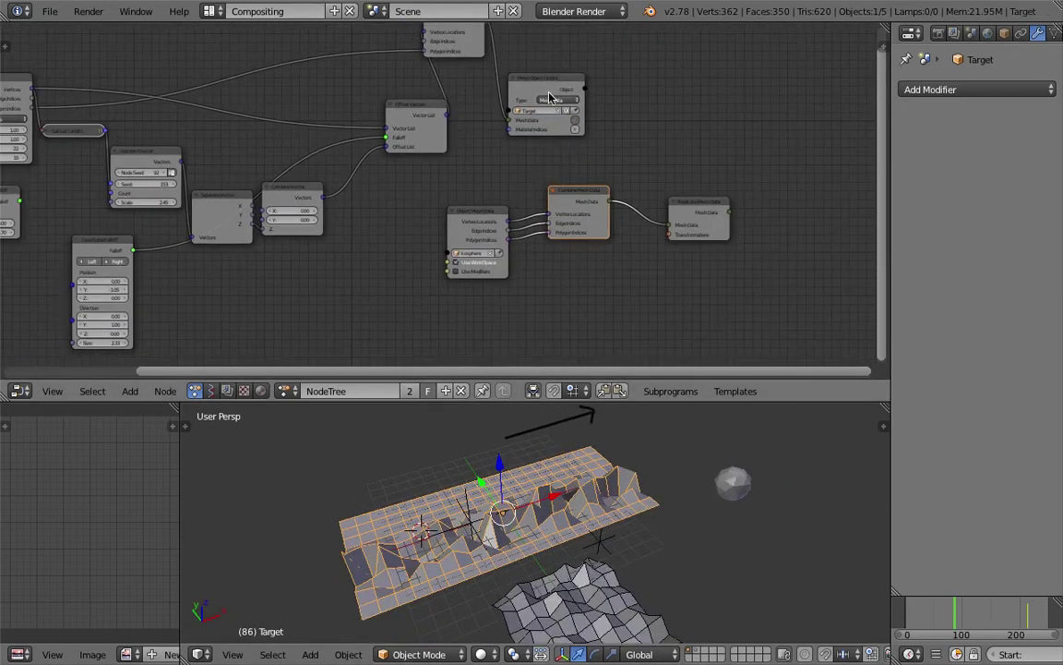
pyautogui.moveTo(532, 89); pyautogui.dragTo(573, 63)
pyautogui.moveTo(572, 63); pyautogui.dragTo(605, 97, button='middle')
pyautogui.moveTo(603, 92); pyautogui.dragTo(720, 100)
pyautogui.moveTo(728, 236); pyautogui.dragTo(719, 217)
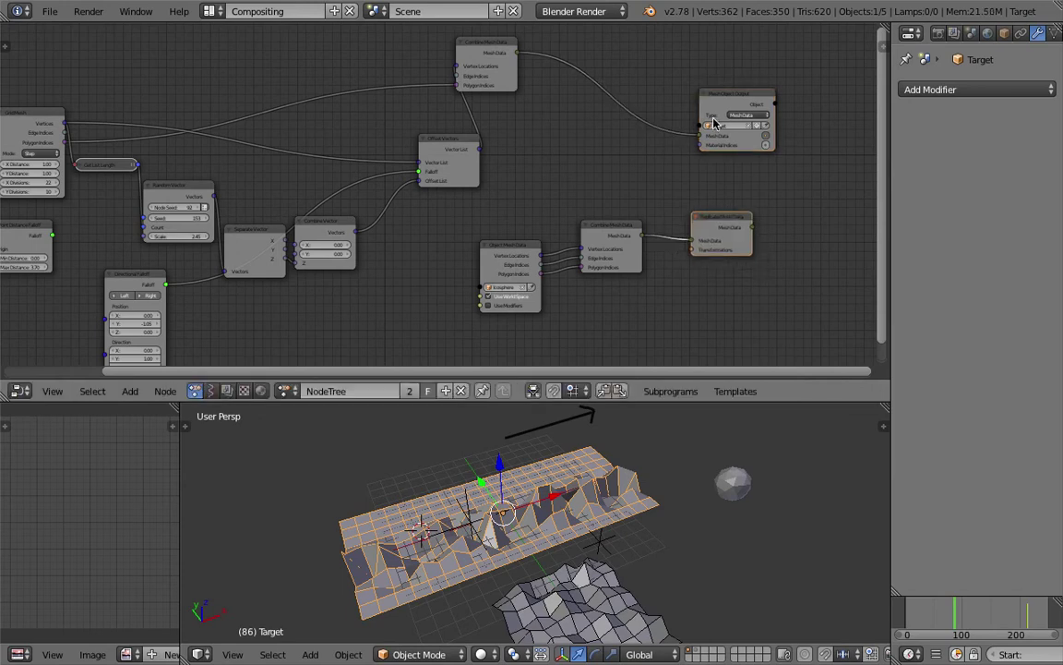
pyautogui.moveTo(724, 101); pyautogui.dragTo(776, 108)
pyautogui.moveTo(688, 197); pyautogui.dragTo(628, 191, button='middle')
# Link Replicate Mesh Data into the Mesh Object Output, and the Offset Vectors list into its Transformations input
pyautogui.scroll(1, 628, 191)
pyautogui.moveTo(680, 217); pyautogui.dragTo(644, 191)
pyautogui.moveTo(579, 194); pyautogui.dragTo(670, 185, button='middle')
pyautogui.scroll(-1, 664, 234)
pyautogui.moveTo(720, 209); pyautogui.dragTo(460, 115)
pyautogui.moveTo(550, 84); pyautogui.dragTo(558, 126, button='middle')
pyautogui.moveTo(570, 118); pyautogui.dragTo(616, 95)
pyautogui.moveTo(453, 163); pyautogui.dragTo(726, 242)
pyautogui.moveTo(739, 434); pyautogui.dragTo(686, 463, button='middle')
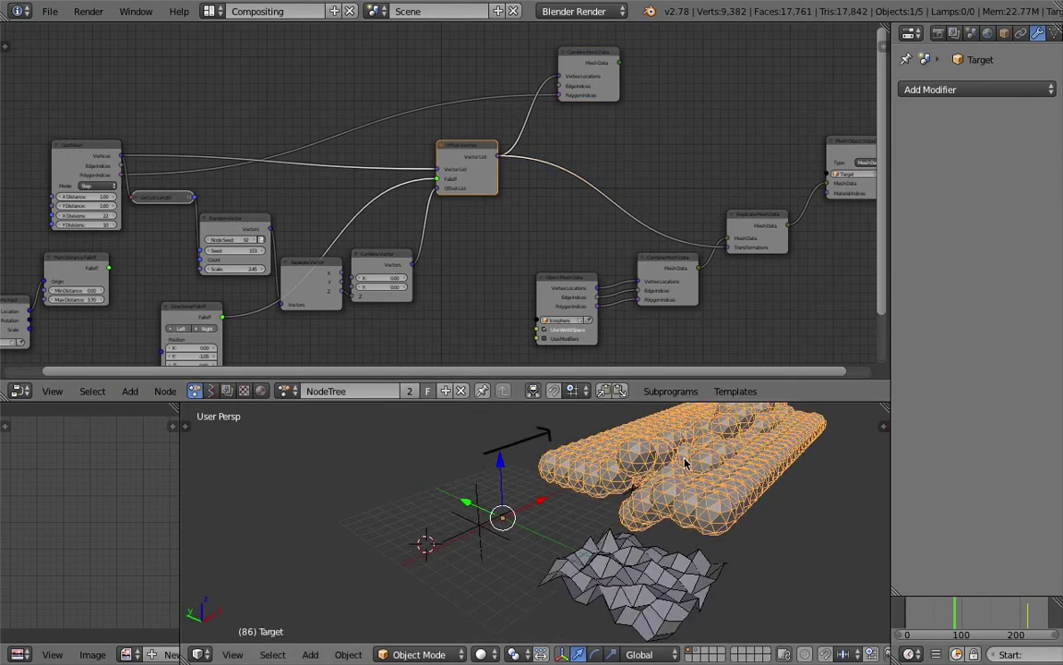
# Select the source icosphere and adjust its scale to shrink the replicated spheres, scrubbing the timeline between changes
pyautogui.moveTo(635, 329); pyautogui.dragTo(613, 306, button='middle')
pyautogui.scroll(1, 613, 306)
pyautogui.moveTo(697, 451); pyautogui.dragTo(715, 503, button='middle')
pyautogui.rightClick(640, 471)
pyautogui.press('s')
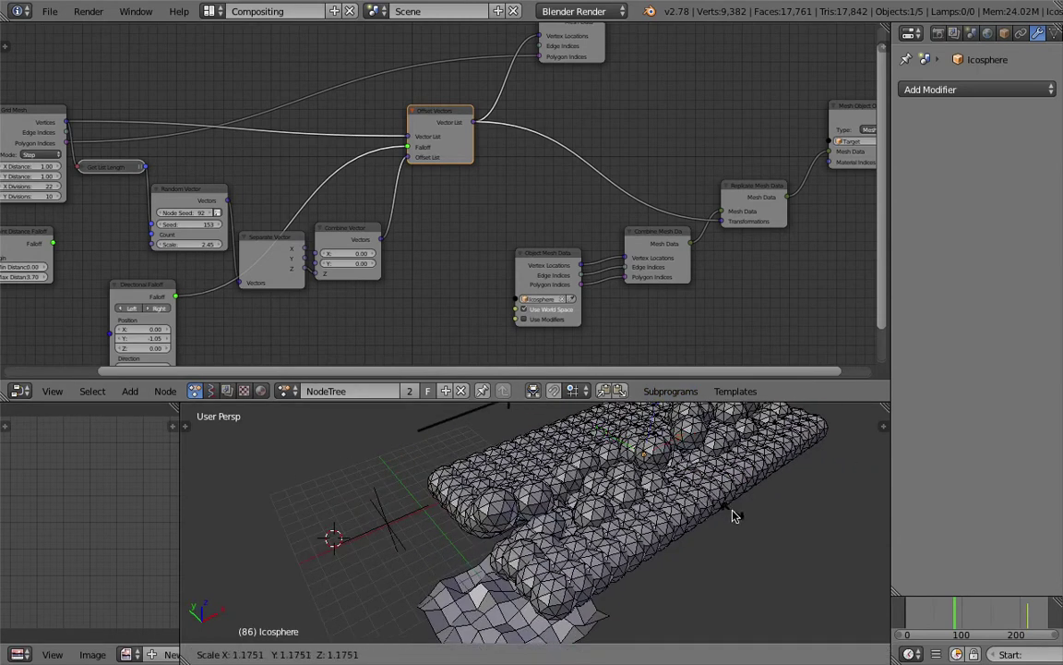
pyautogui.click(716, 496)
pyautogui.moveTo(957, 616); pyautogui.dragTo(929, 607)
pyautogui.press('s')
pyautogui.click(662, 493)
pyautogui.click(917, 613)
pyautogui.press('s')
pyautogui.click(781, 531)
pyautogui.click(930, 614)
# Move the source icosphere to several positions and scrub the timeline to preview the shifted replicas
pyautogui.moveTo(611, 465); pyautogui.dragTo(654, 495, button='middle')
pyautogui.press('g')
pyautogui.click(826, 529)
pyautogui.keyDown('shift'); pyautogui.moveTo(818, 506); pyautogui.dragTo(734, 523, button='middle'); pyautogui.keyUp('shift')
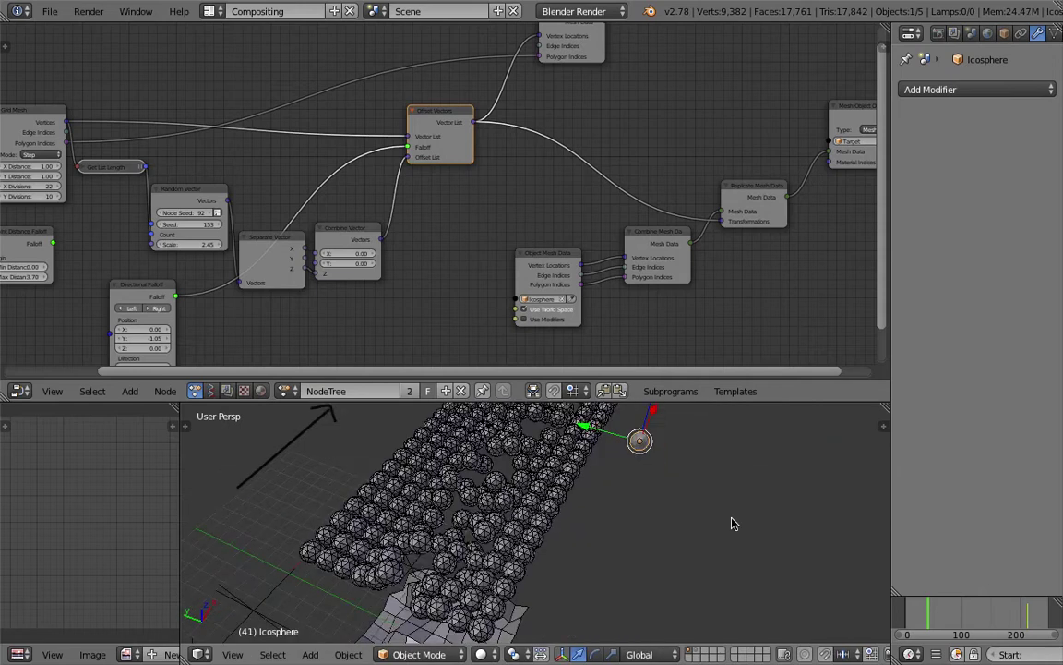
pyautogui.click(943, 610)
pyautogui.scroll(-3, 727, 491)
pyautogui.press('g')
pyautogui.click(805, 512)
pyautogui.click(969, 609)
pyautogui.moveTo(664, 487); pyautogui.dragTo(593, 480, button='middle')
pyautogui.press('g')
pyautogui.click(569, 457)
pyautogui.click(954, 620)
# Rescale the source icosphere once more and set the current frame to 91
pyautogui.moveTo(746, 543); pyautogui.dragTo(843, 520, button='middle')
pyautogui.moveTo(600, 502); pyautogui.dragTo(697, 532, button='middle')
pyautogui.press('s')
pyautogui.click(710, 527)
pyautogui.click(957, 604)
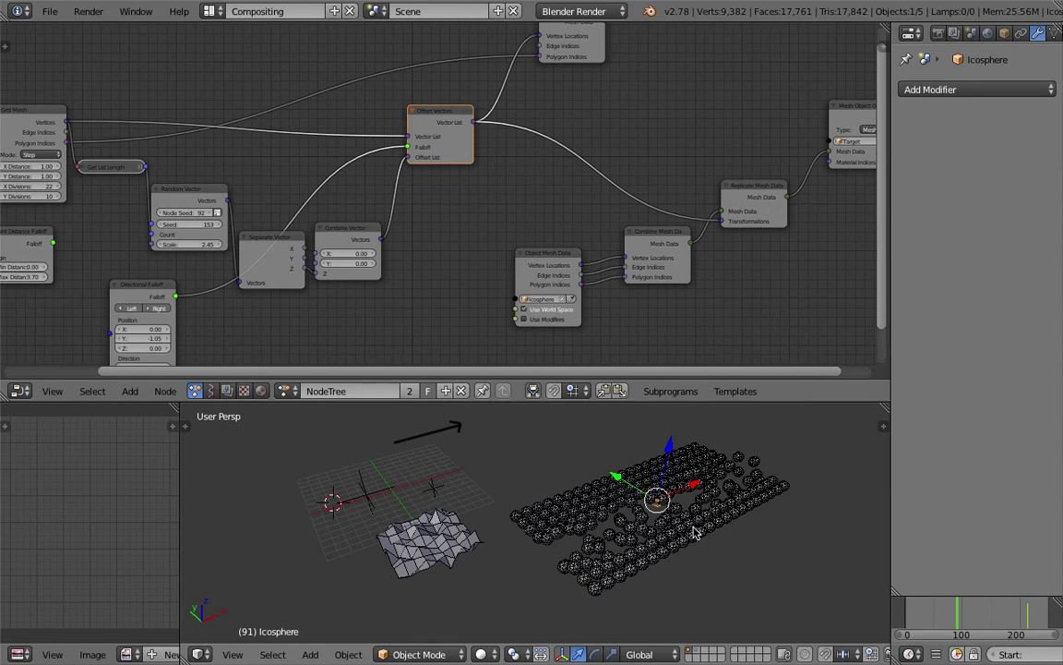
# Enlarge the 3D view, add a cone mesh beside the displaced grid and raise it along the Z axis
pyautogui.moveTo(486, 506); pyautogui.dragTo(609, 512, button='middle')
pyautogui.rightClick(593, 547)
pyautogui.moveTo(580, 402); pyautogui.dragTo(581, 330)
pyautogui.keyDown('shift'); pyautogui.moveTo(582, 371); pyautogui.dragTo(665, 432, button='middle'); pyautogui.keyUp('shift')
pyautogui.keyDown('shift'); pyautogui.moveTo(658, 495); pyautogui.dragTo(632, 428, button='middle'); pyautogui.keyUp('shift')
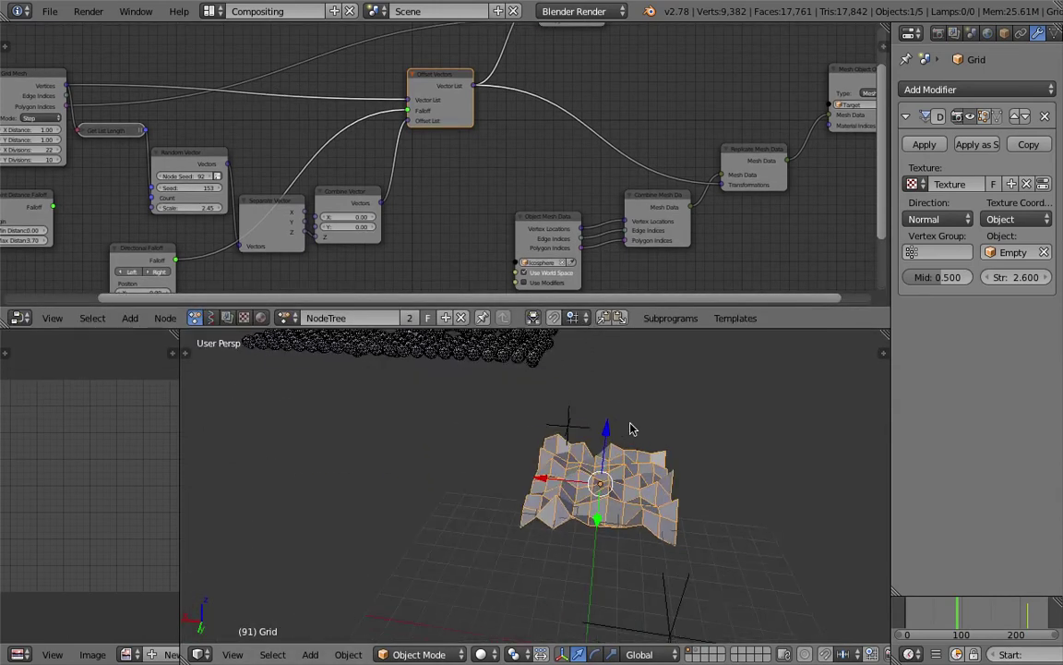
pyautogui.hotkey('shift', 'a')
pyautogui.moveTo(703, 409)
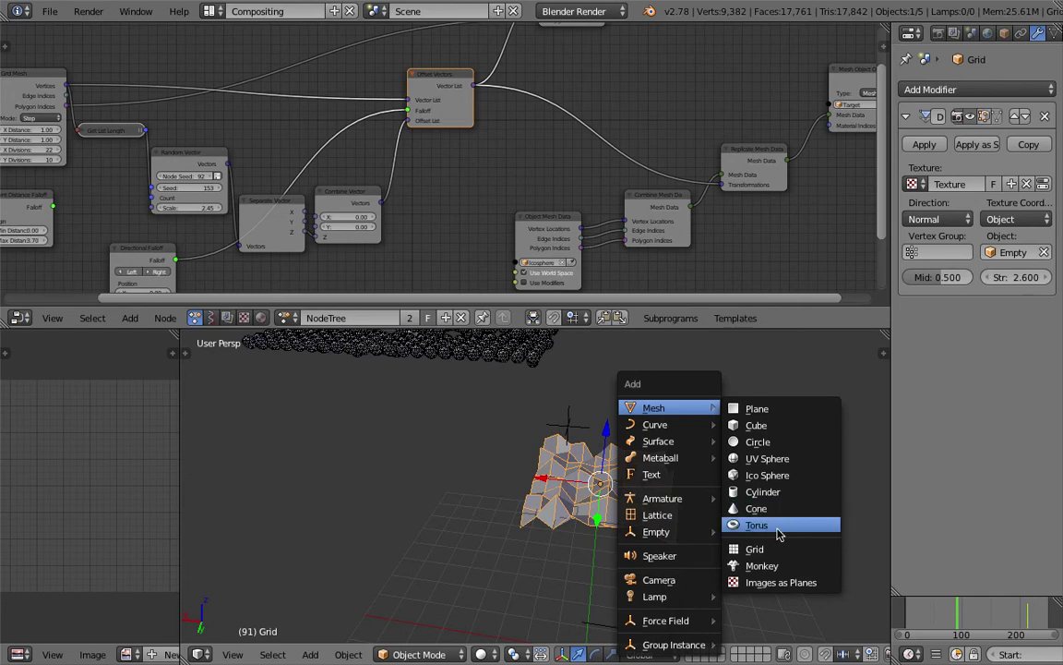
pyautogui.click(762, 509)
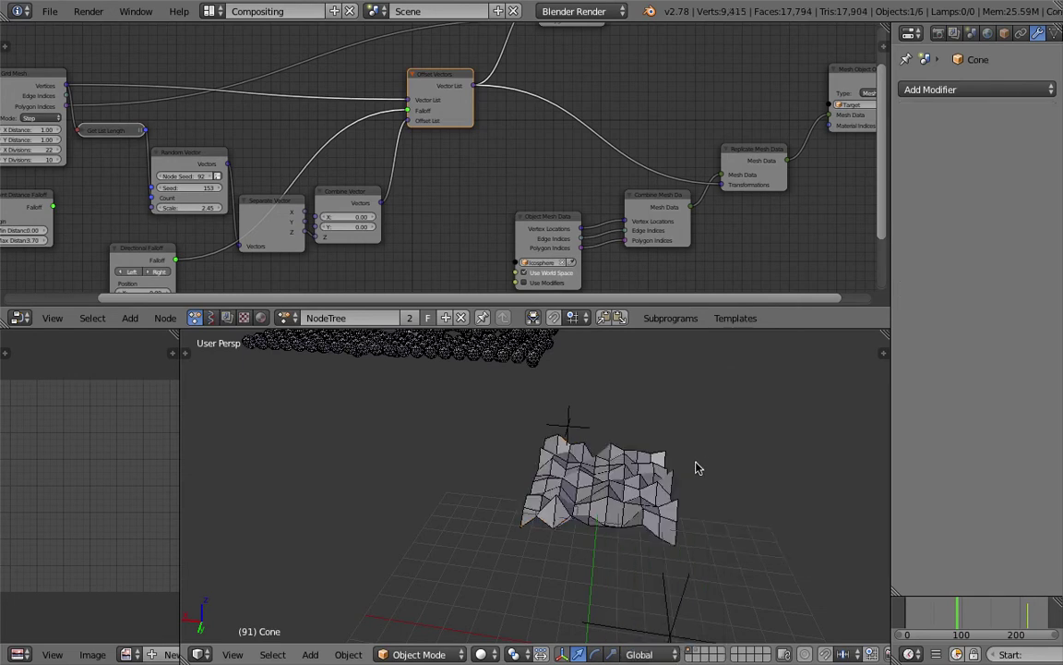
pyautogui.scroll(-4, 697, 468)
pyautogui.moveTo(650, 539); pyautogui.dragTo(656, 460)
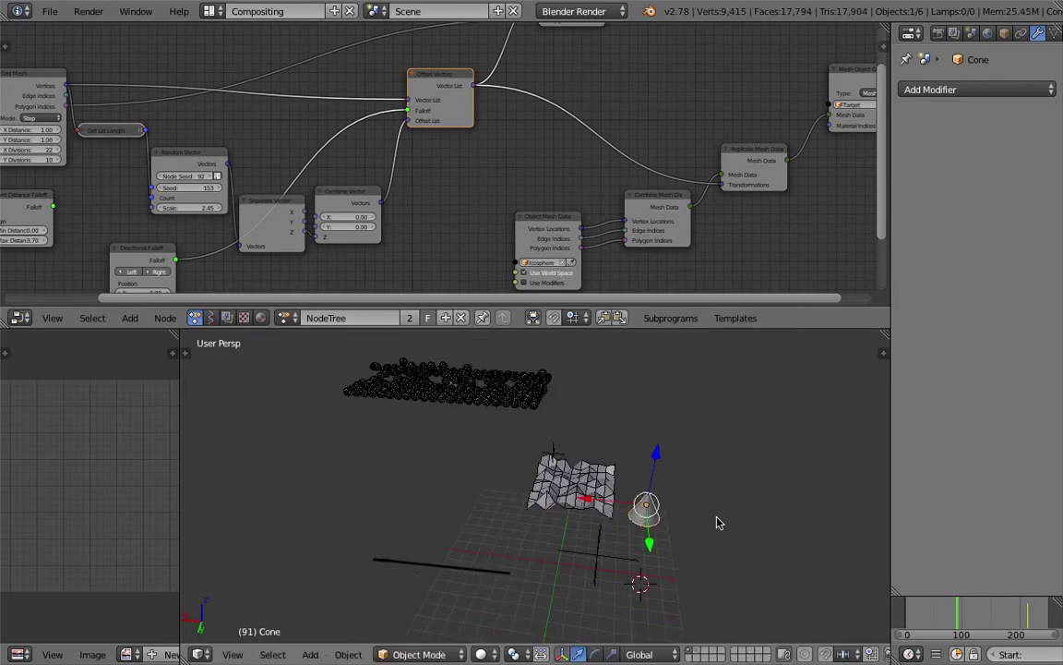
pyautogui.moveTo(734, 550); pyautogui.dragTo(727, 514, button='middle')
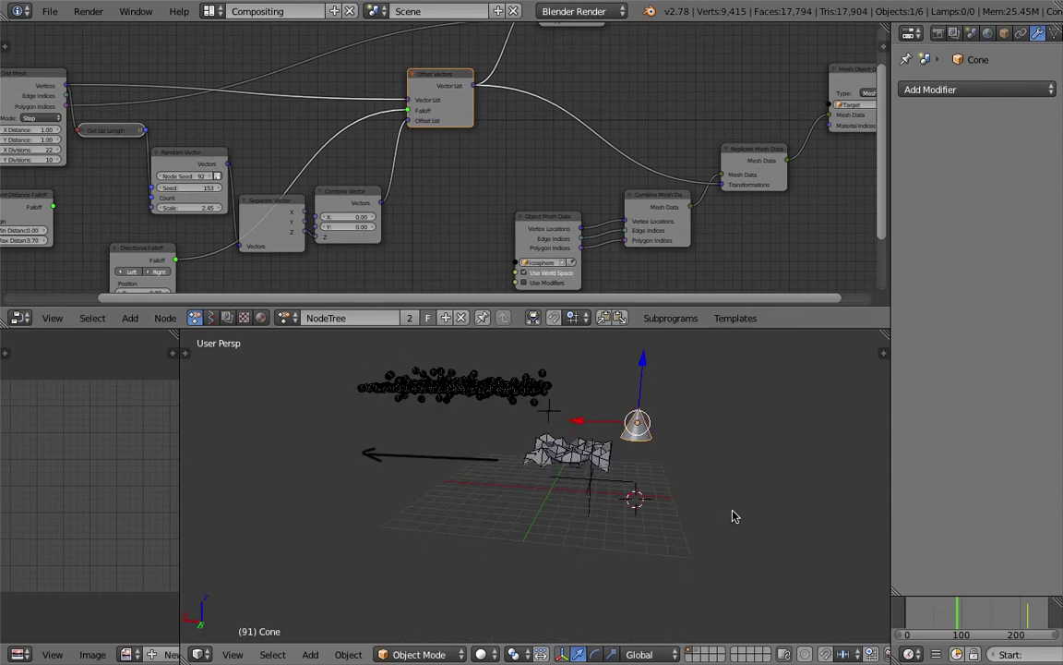
# Scale the cone's whole mesh to about half size in Edit Mode and return to Object Mode
pyautogui.press('Tab')
pyautogui.click(769, 512)
pyautogui.press('s')
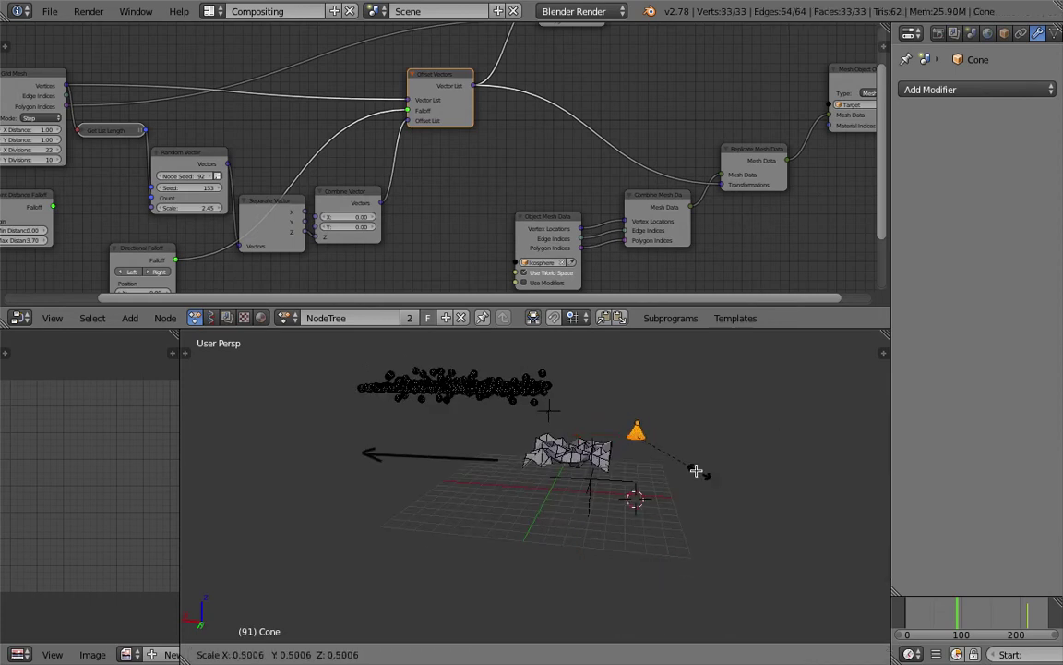
pyautogui.click(696, 471)
pyautogui.press('Tab')
# Move the small cone to a spot above and to the side of the displaced grid
pyautogui.click(625, 468)
pyautogui.moveTo(625, 468); pyautogui.dragTo(466, 486, button='middle')
pyautogui.press('g')
pyautogui.click(610, 482)
pyautogui.scroll(4, 610, 482)
pyautogui.moveTo(610, 482)
pyautogui.mouseDown(button='middle')
pyautogui.moveTo(546, 499)
pyautogui.moveTo(662, 479)
pyautogui.moveTo(597, 487)
pyautogui.mouseUp(button='middle')
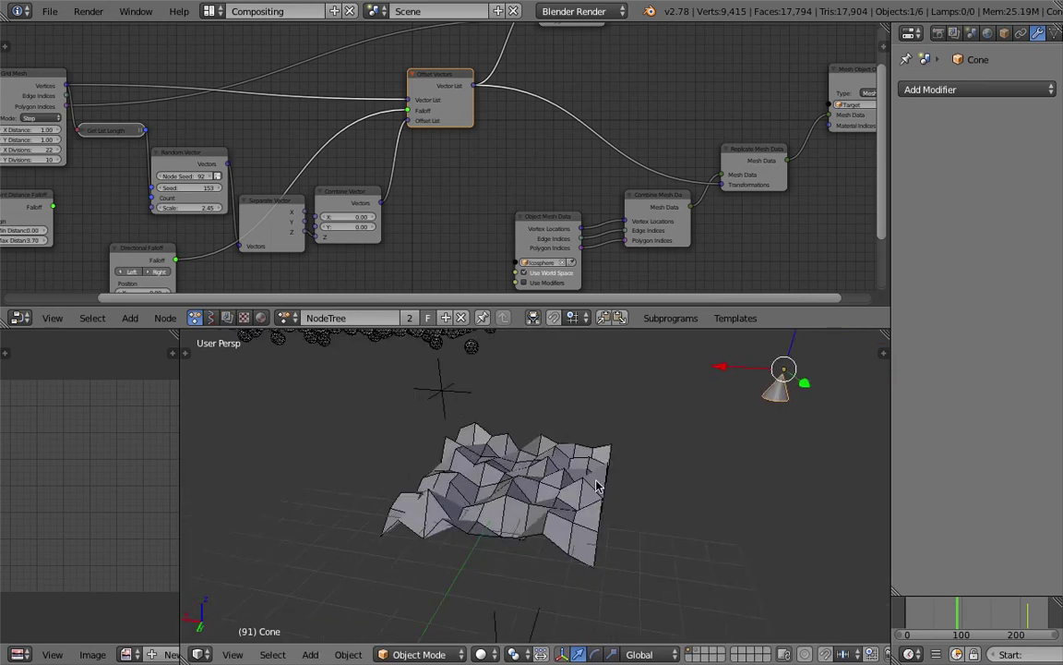
pyautogui.scroll(-2, 625, 478)
# Parent the cone to the displaced grid and move the grid a little to test the link
pyautogui.keyDown('shift'); pyautogui.rightClick(586, 469); pyautogui.keyUp('shift')
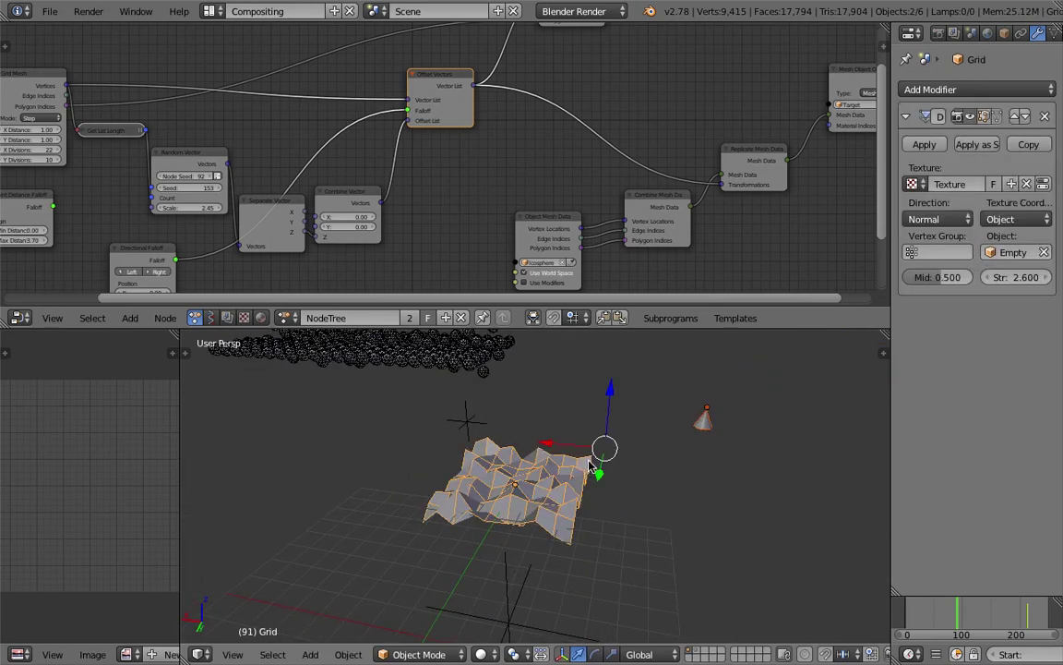
pyautogui.hotkey('ctrl', 'p')
pyautogui.click(589, 463)
pyautogui.rightClick(590, 458)
pyautogui.press('g')
pyautogui.click(576, 456)
pyautogui.rightClick(702, 425)
pyautogui.press('g')
pyautogui.rightClick(717, 420)
# Select the grid, widen the properties area and set the grid's object duplication to Verts
pyautogui.rightClick(552, 494)
pyautogui.moveTo(636, 446); pyautogui.dragTo(579, 463, button='middle')
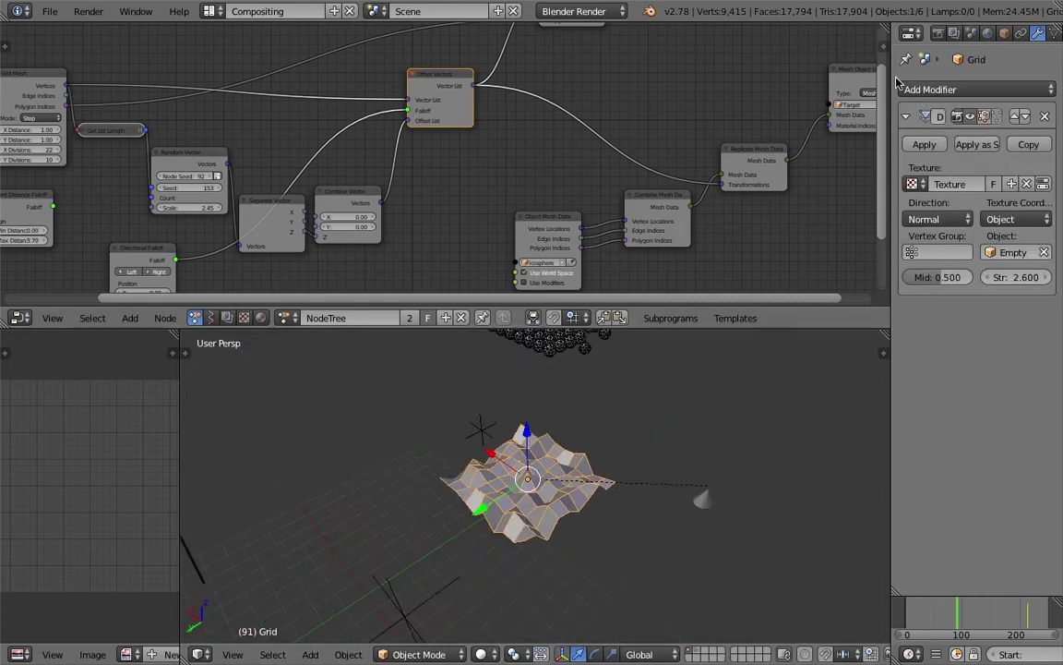
pyautogui.moveTo(892, 78); pyautogui.dragTo(764, 78)
pyautogui.click(878, 34)
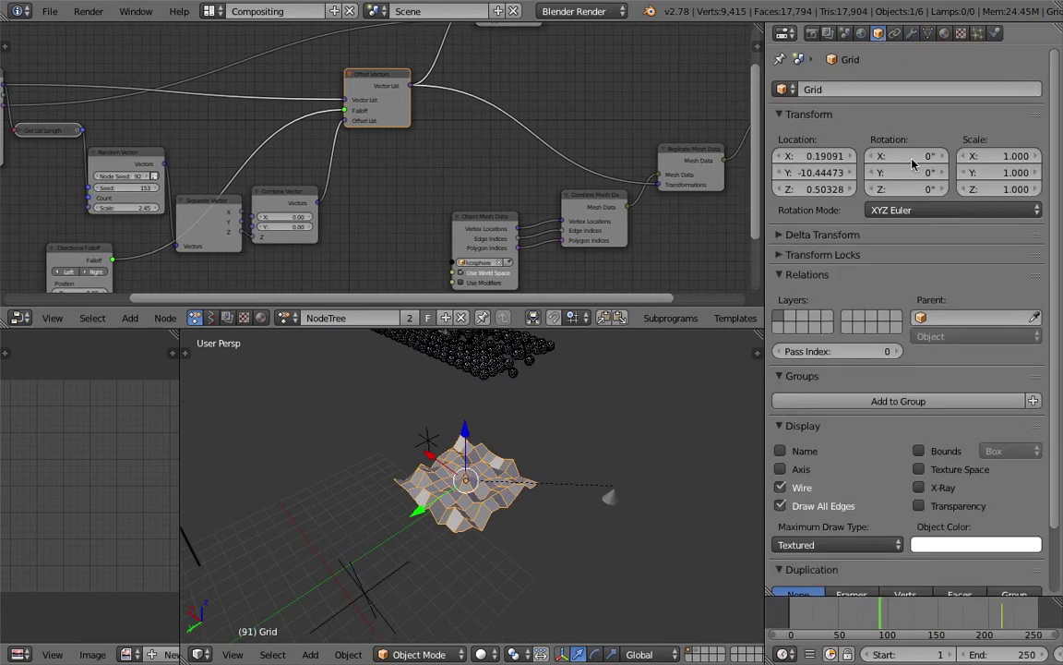
pyautogui.scroll(-2, 979, 443)
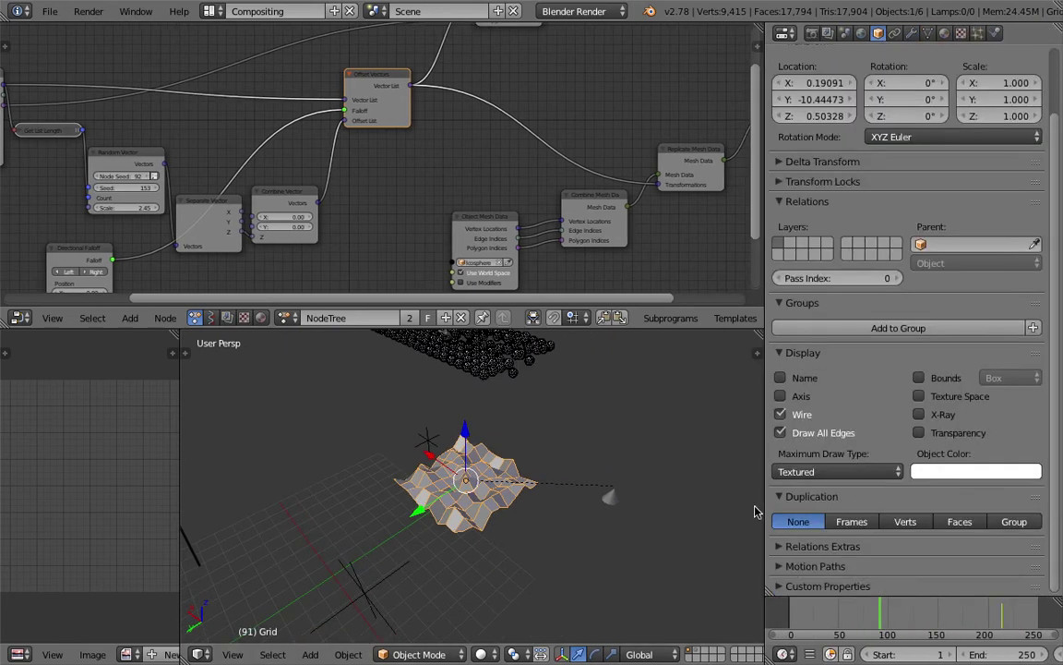
pyautogui.click(905, 522)
pyautogui.moveTo(660, 504); pyautogui.dragTo(636, 489, button='middle')
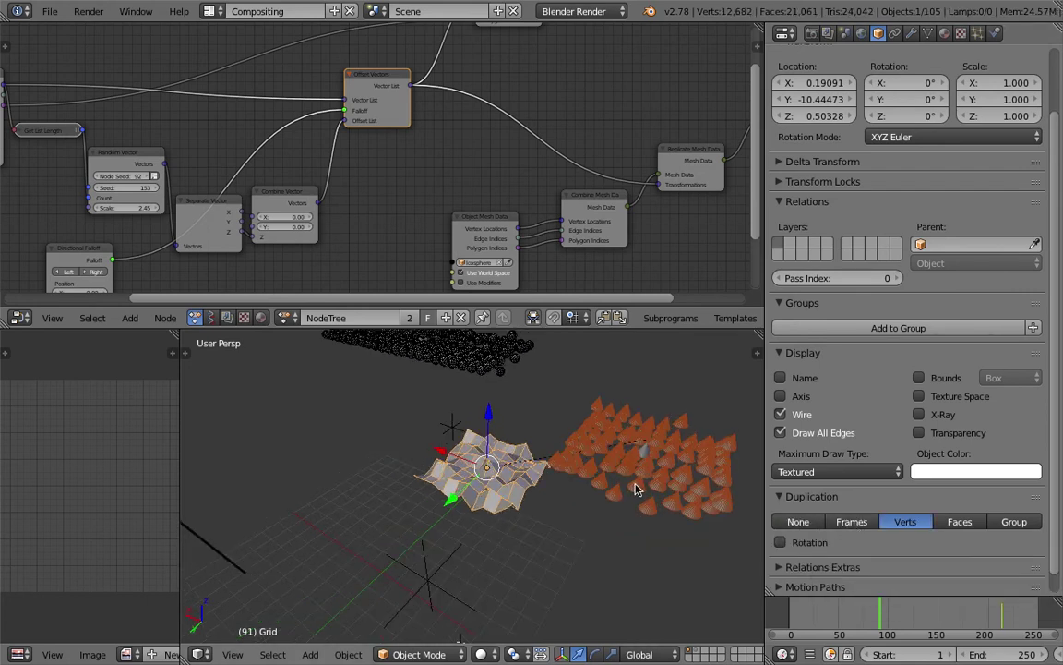
# Move the parented cone farther from the grid to reposition its vertex duplicates
pyautogui.rightClick(645, 452)
pyautogui.press('g')
pyautogui.hotkey('shift', 'x')
pyautogui.click(663, 453)
pyautogui.keyDown('shift'); pyautogui.moveTo(663, 453); pyautogui.dragTo(528, 439, button='middle'); pyautogui.keyUp('shift')
pyautogui.press('g')
pyautogui.click(646, 455)
pyautogui.scroll(2, 582, 472)
pyautogui.scroll(2, 584, 472)
pyautogui.scroll(-2, 641, 480)
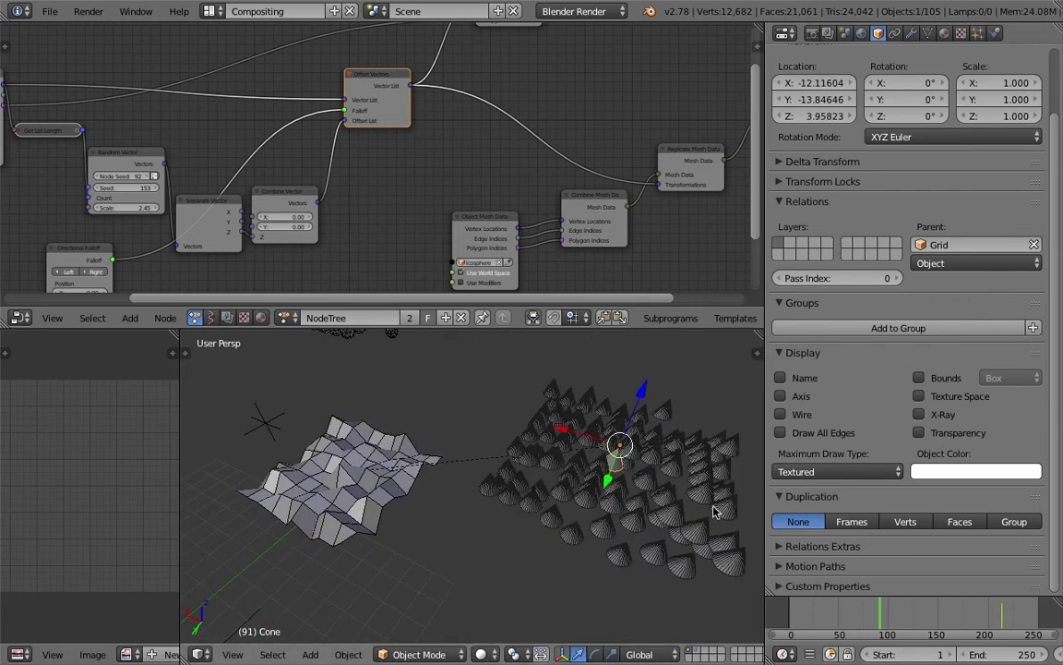
# Try the grid's duplication on Faces, toggling Scale on and off, and switch it back to Verts
pyautogui.rightClick(393, 469)
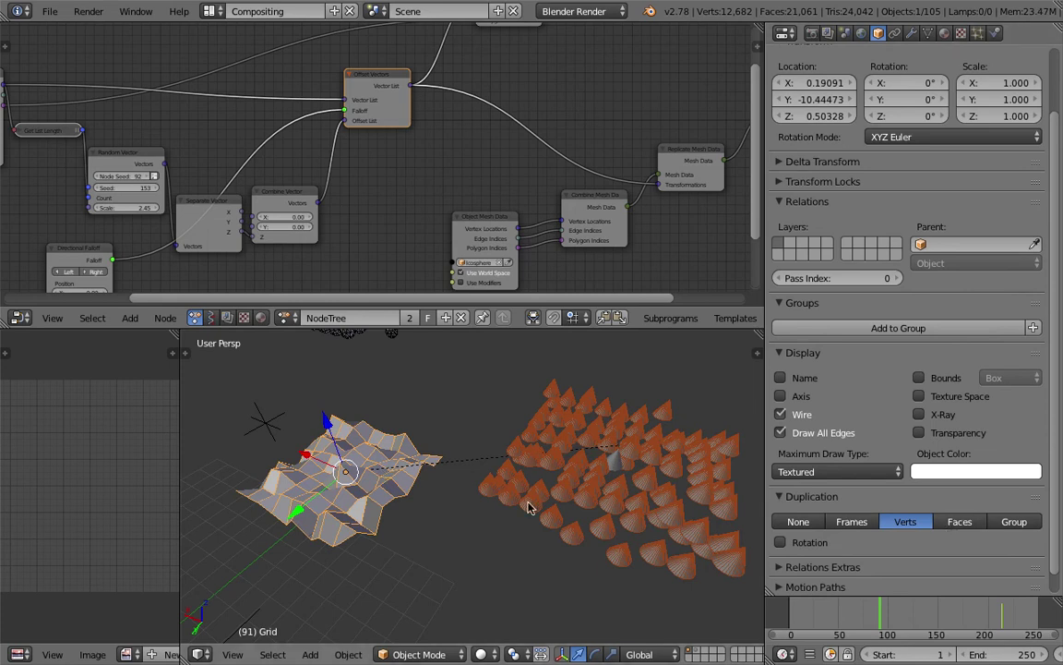
pyautogui.click(955, 523)
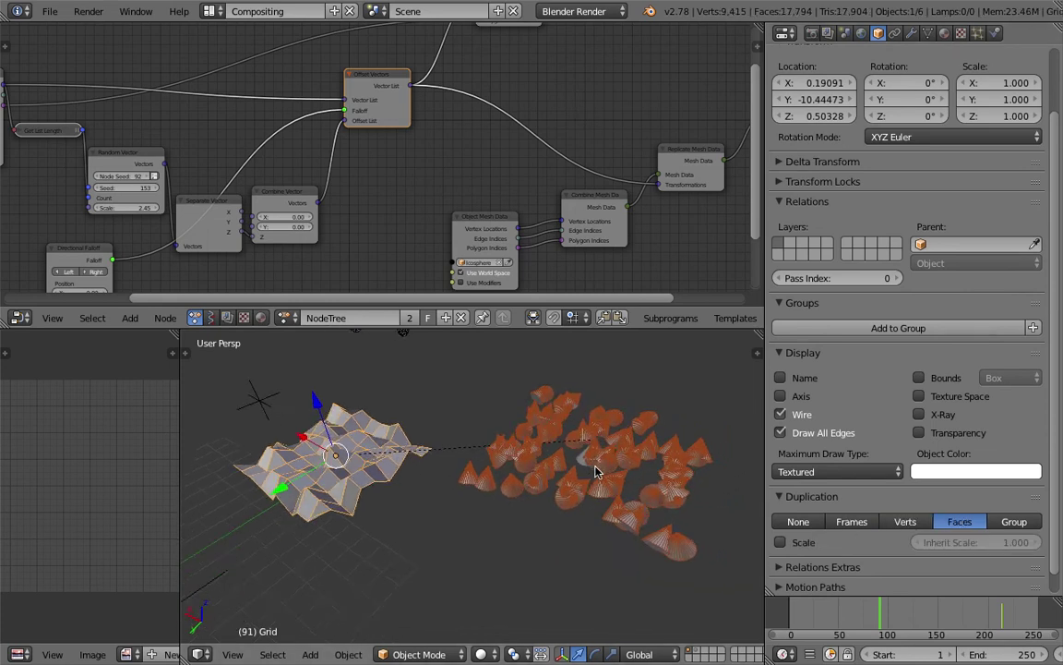
pyautogui.click(812, 542)
pyautogui.click(813, 543)
pyautogui.moveTo(677, 491); pyautogui.dragTo(690, 499, button='middle')
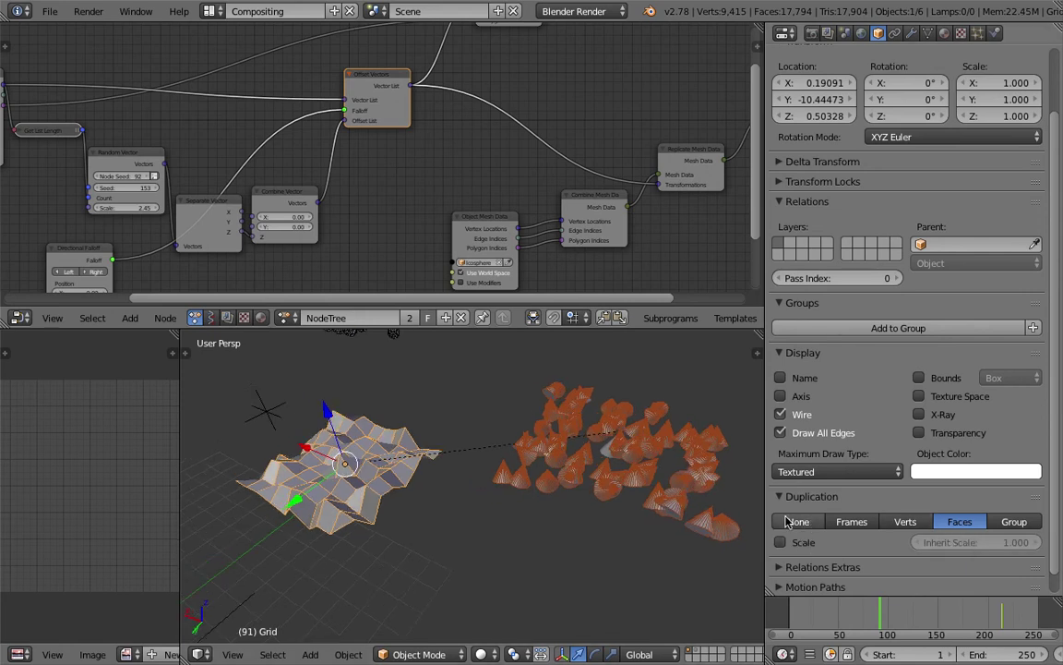
pyautogui.moveTo(622, 482); pyautogui.dragTo(637, 501, button='middle')
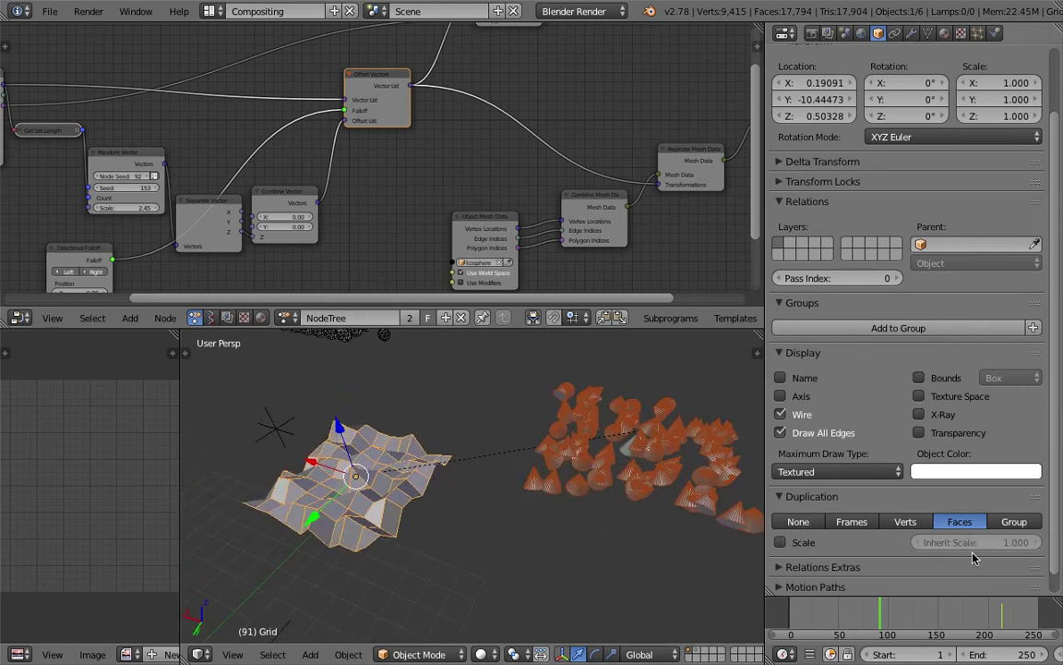
pyautogui.click(920, 525)
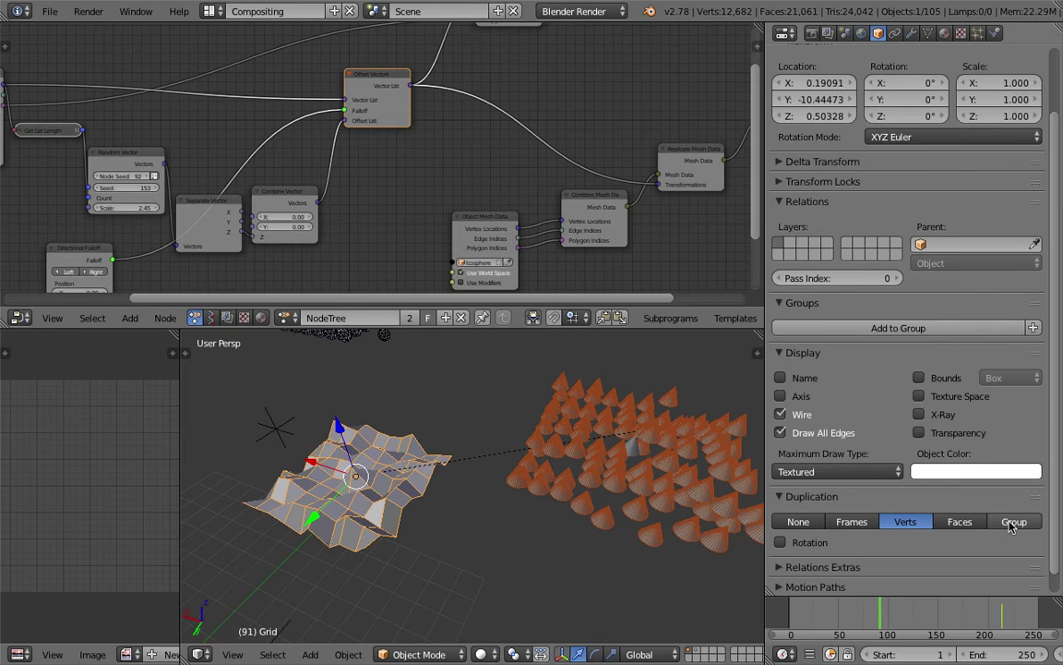
# Examine the cone duplicates and the grid from several angles, selecting the cone and the grid in turn
pyautogui.scroll(-5, 588, 462)
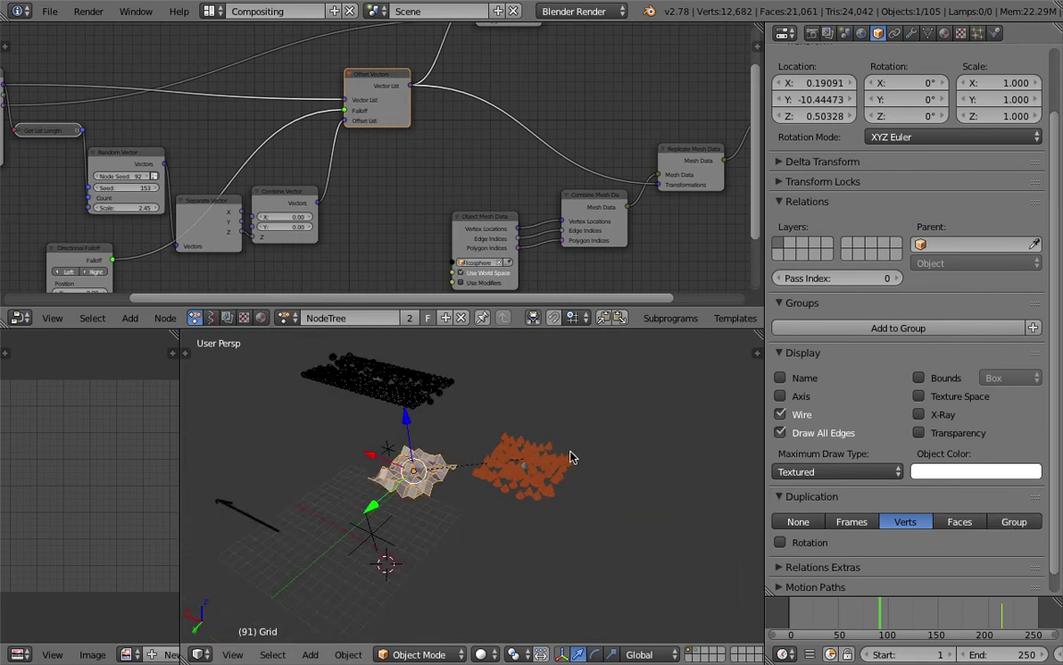
pyautogui.scroll(2, 554, 454)
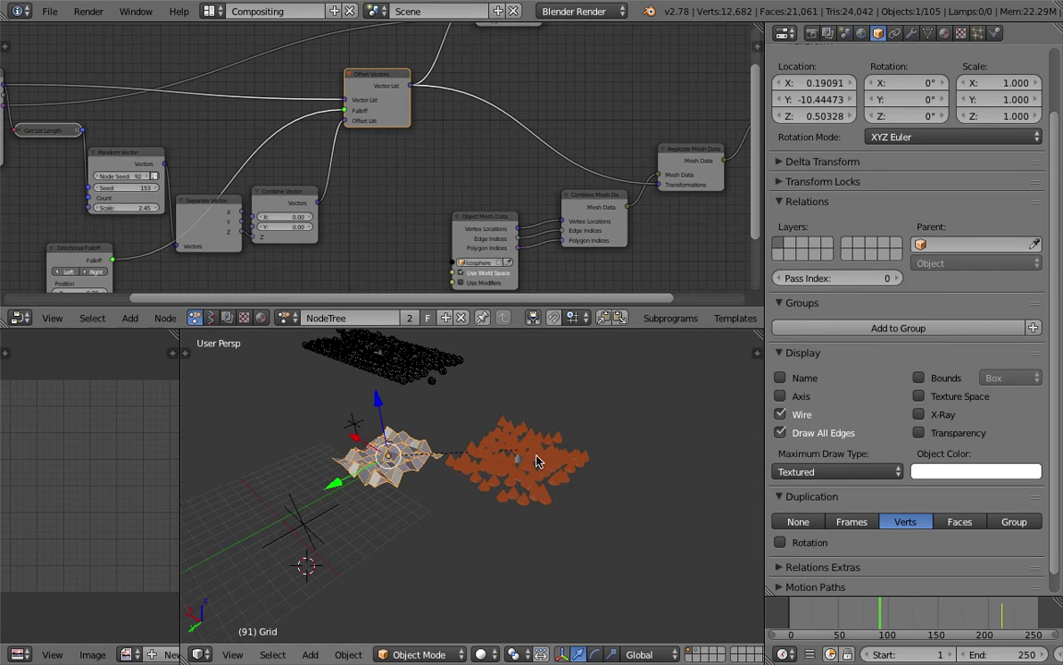
pyautogui.rightClick(519, 462)
pyautogui.rightClick(526, 465)
pyautogui.moveTo(534, 462)
pyautogui.mouseDown(button='middle')
pyautogui.moveTo(462, 414)
pyautogui.moveTo(499, 467)
pyautogui.moveTo(438, 433)
pyautogui.moveTo(495, 403)
pyautogui.moveTo(537, 456)
pyautogui.moveTo(492, 388)
pyautogui.moveTo(519, 446)
pyautogui.mouseUp(button='middle')
pyautogui.scroll(1, 511, 448)
pyautogui.scroll(-4, 613, 432)
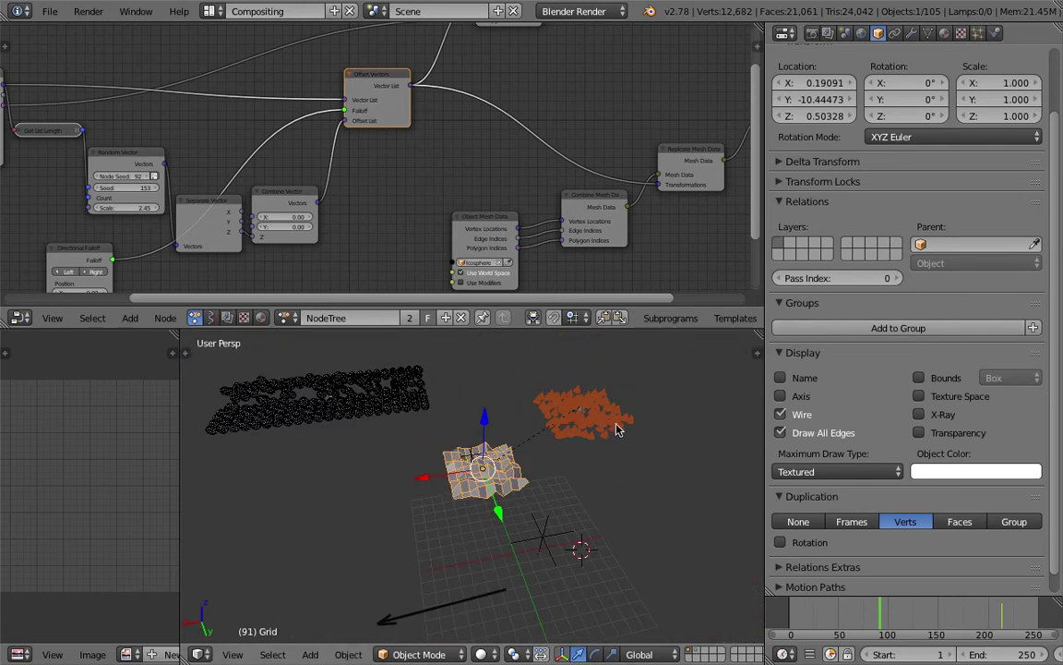
pyautogui.rightClick(589, 426)
pyautogui.rightClick(517, 481)
# Add a particle system to the grid and set its particle number to 100
pyautogui.moveTo(520, 477); pyautogui.dragTo(581, 432, button='middle')
pyautogui.scroll(2, 581, 432)
pyautogui.click(976, 34)
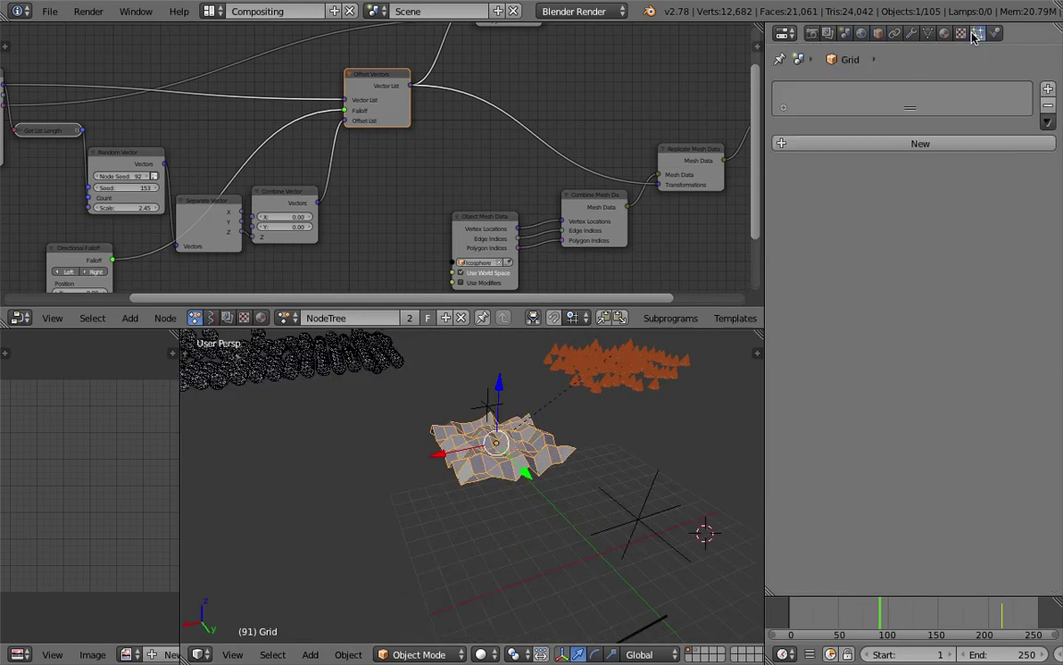
pyautogui.click(929, 143)
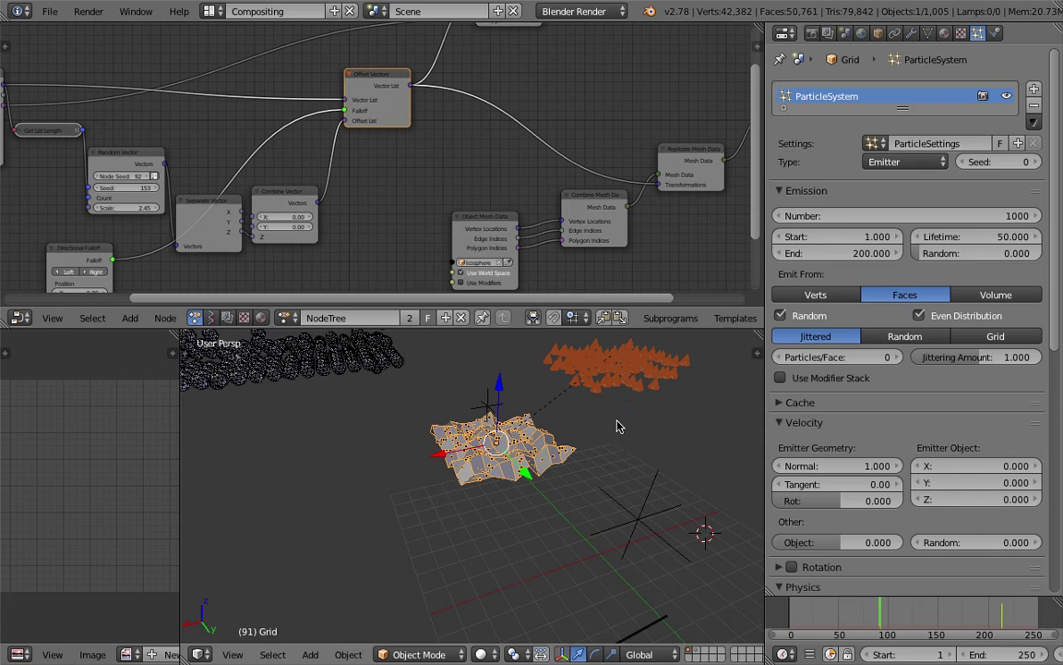
pyautogui.click(979, 216)
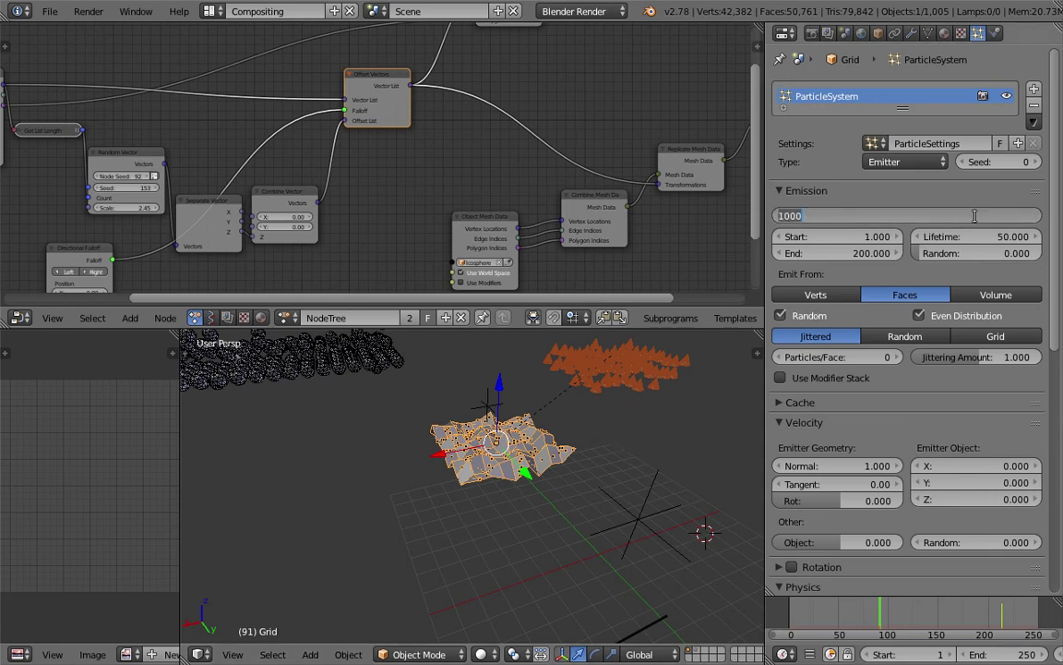
pyautogui.write('100')
pyautogui.press('Return')
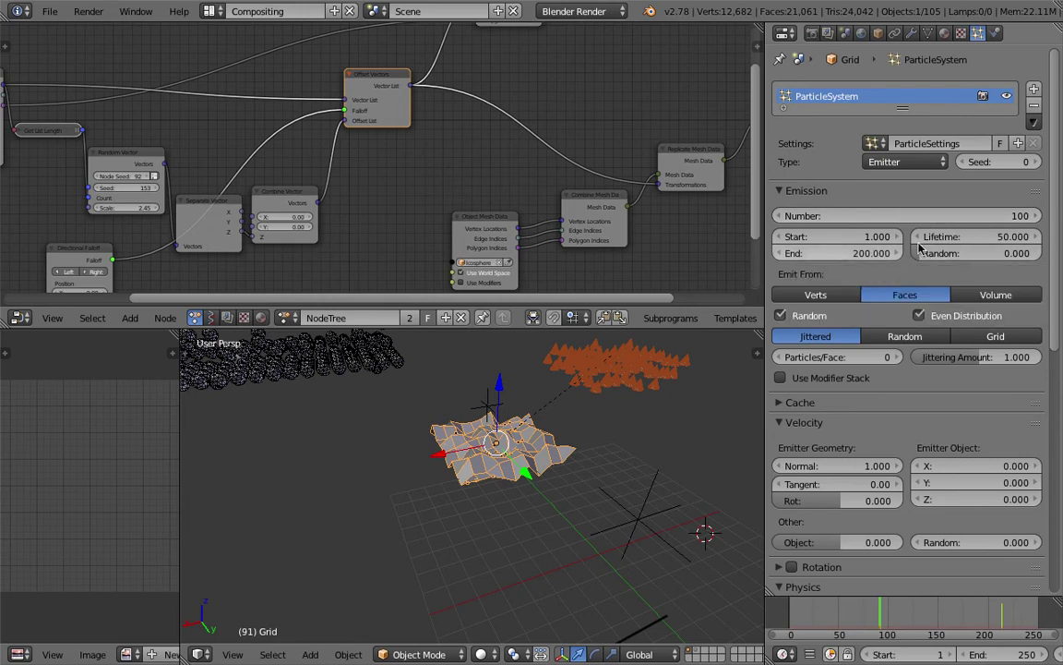
# Add a torus mesh and move it beside the displaced grid
pyautogui.hotkey('shift', 'a')
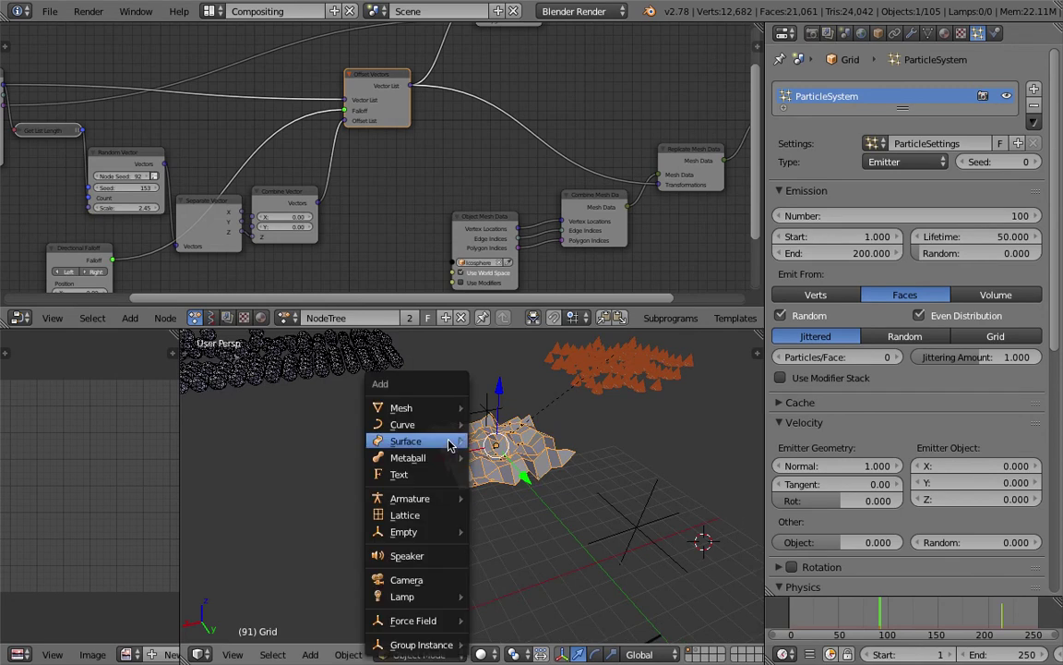
pyautogui.moveTo(455, 408)
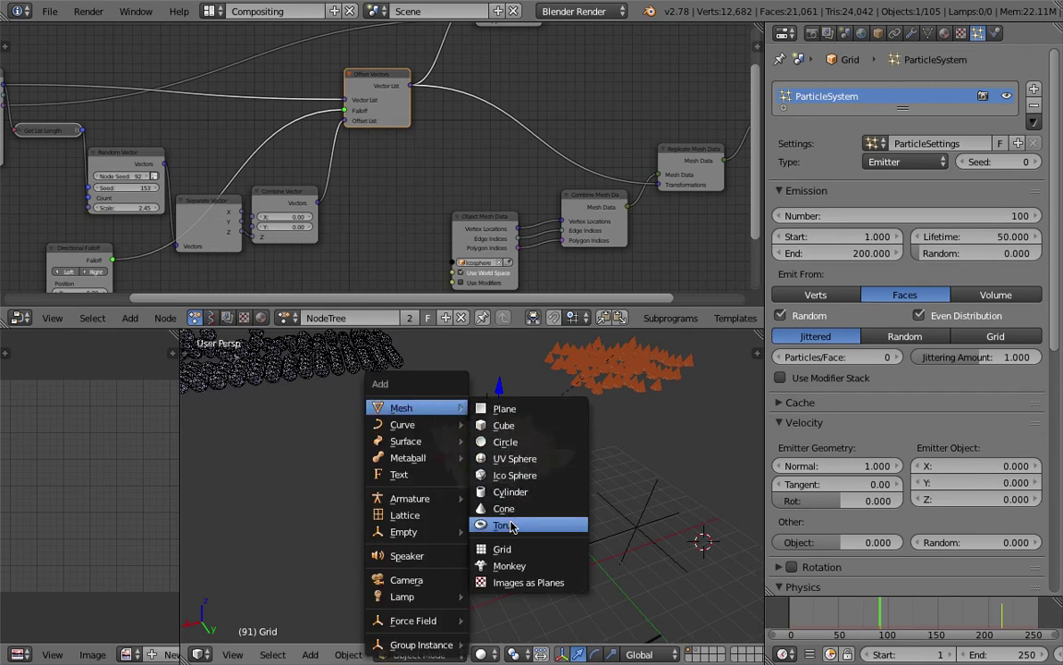
pyautogui.click(490, 524)
pyautogui.press('g')
pyautogui.click(301, 401)
pyautogui.press('g')
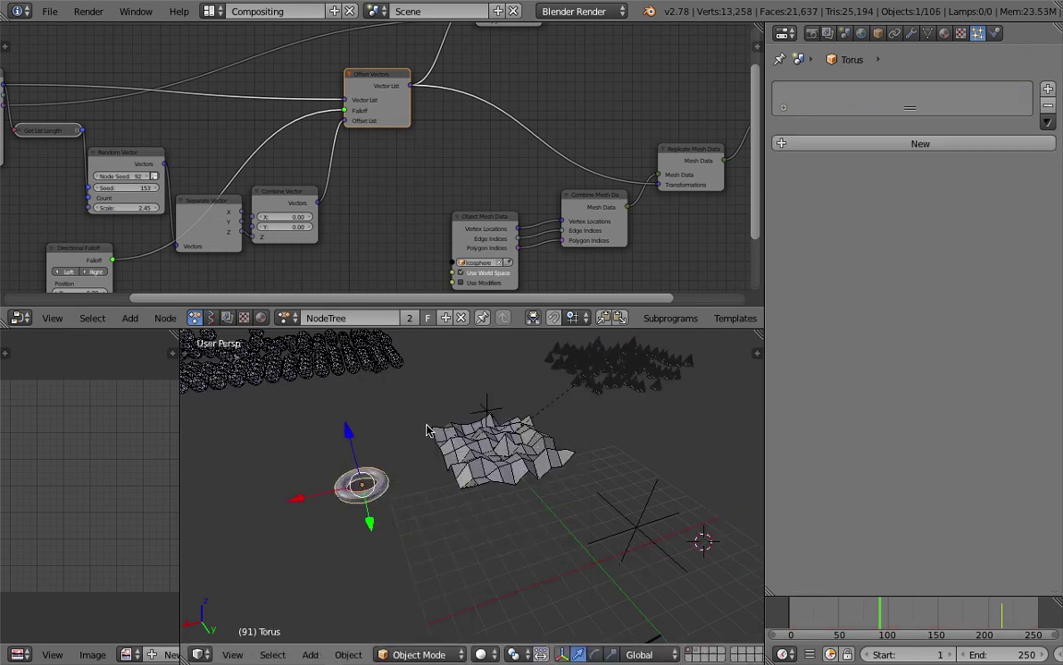
pyautogui.click(427, 429)
# Render the grid's particles as an Object, with the Torus as the dupli object
pyautogui.rightClick(494, 459)
pyautogui.scroll(-5, 1061, 262)
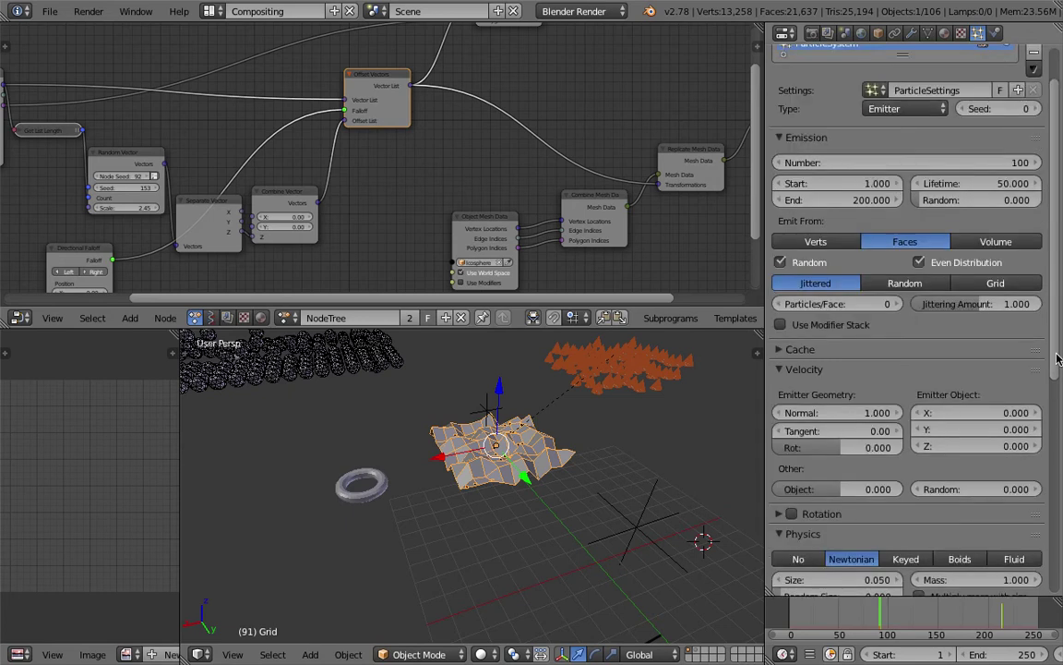
pyautogui.scroll(-5, 1061, 261)
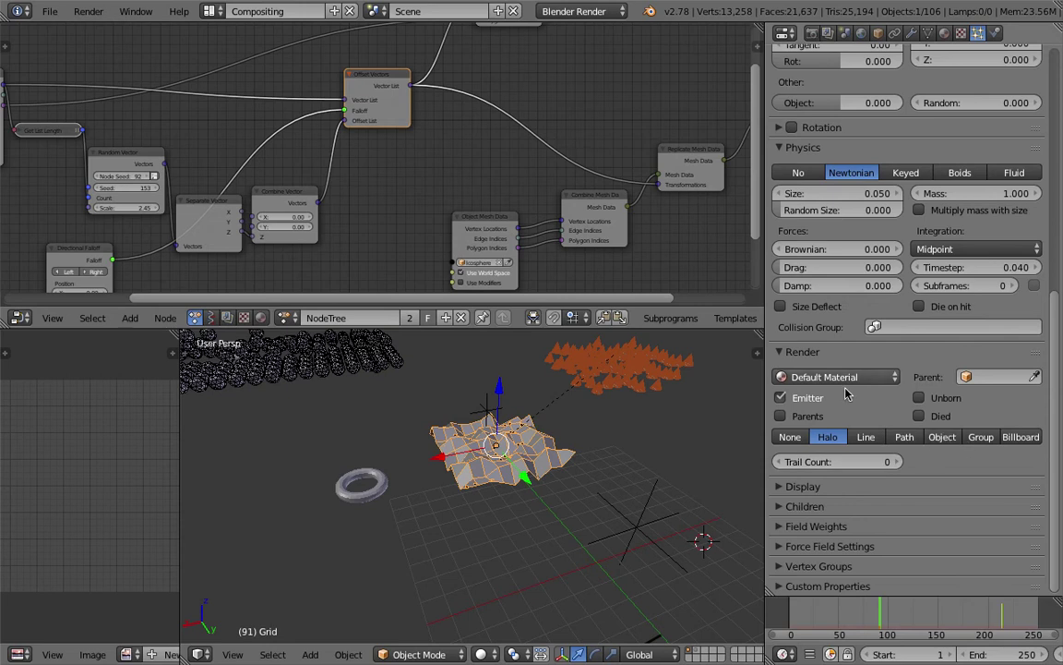
pyautogui.click(938, 438)
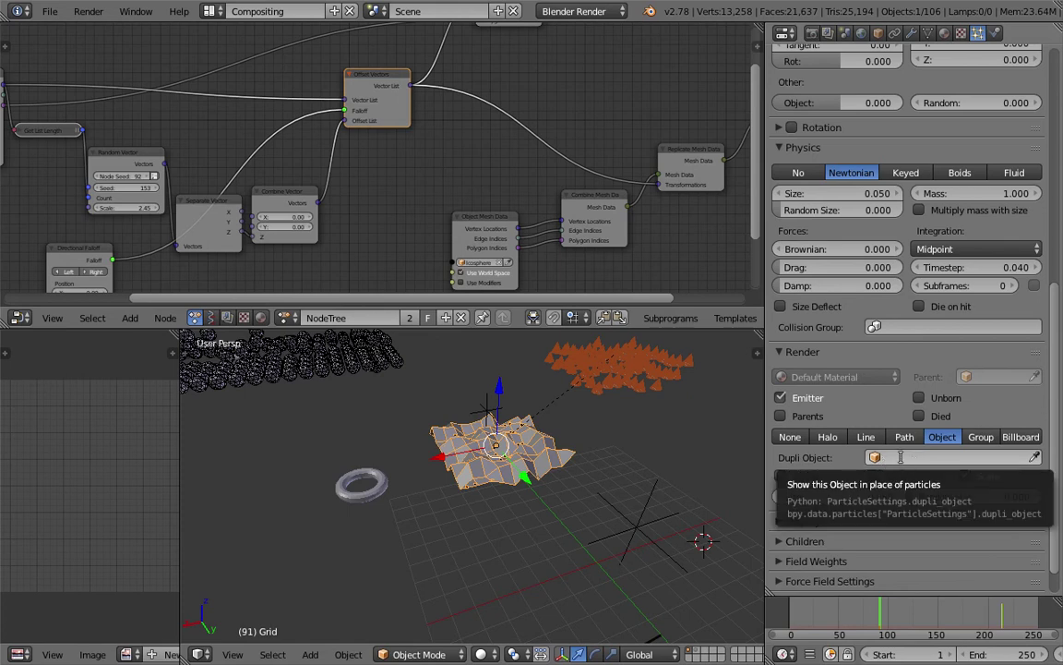
pyautogui.click(901, 457)
pyautogui.click(901, 609)
# Play the animation from the start, stop at frame 16 and inspect the torus particles below the grid
pyautogui.moveTo(577, 519); pyautogui.dragTo(571, 465, button='middle')
pyautogui.scroll(-3, 965, 659)
pyautogui.scroll(-3, 964, 661)
pyautogui.click(953, 657)
pyautogui.click(998, 656)
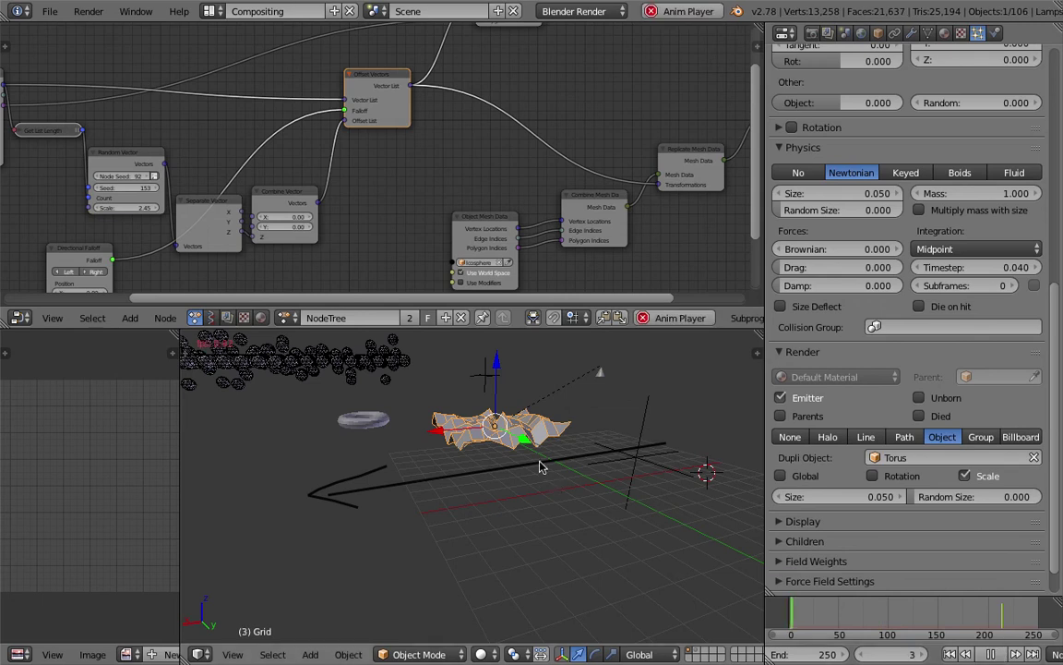
pyautogui.click(992, 656)
pyautogui.scroll(2, 547, 485)
pyautogui.moveTo(534, 460); pyautogui.dragTo(540, 472, button='middle')
pyautogui.scroll(4, 526, 460)
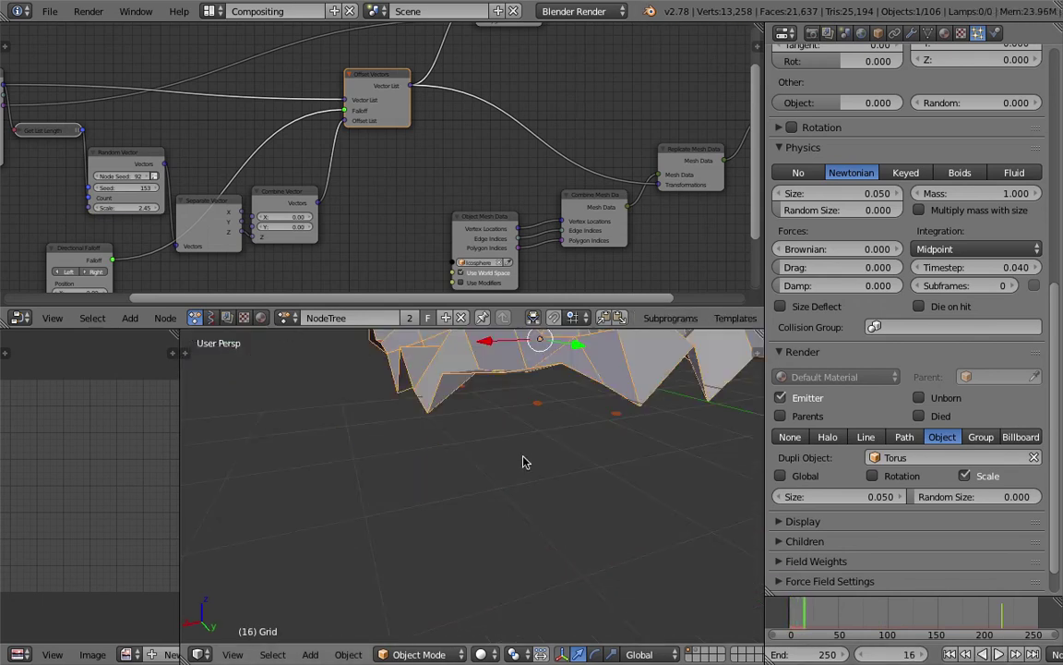
pyautogui.scroll(-4, 546, 442)
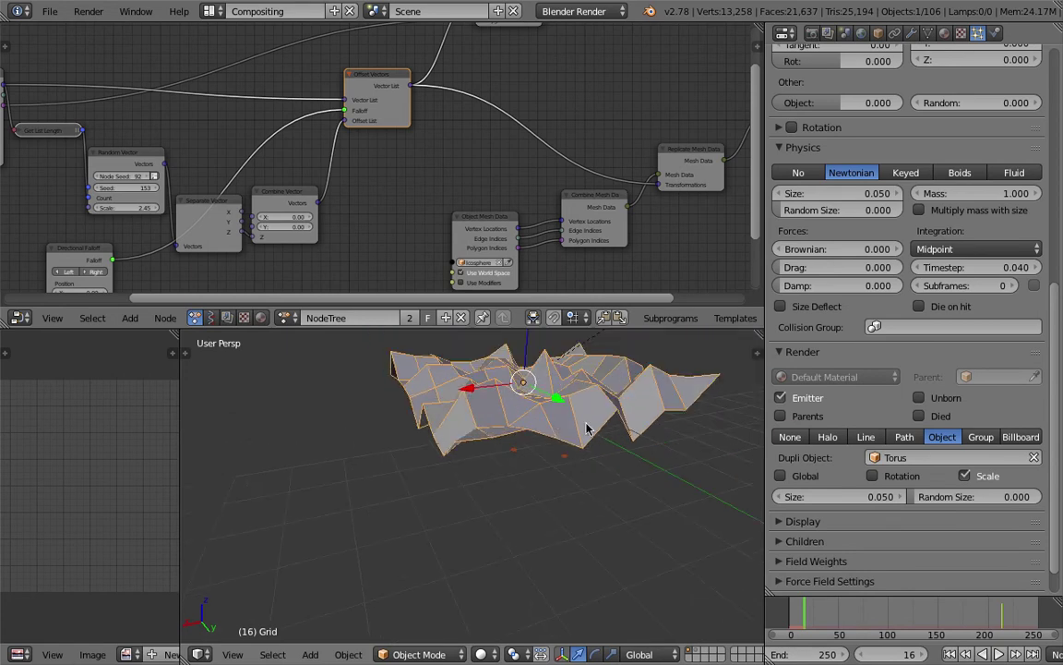
# Enlarge the torus particles, trying a size of 0.5 and settling on 1
pyautogui.click(805, 498)
pyautogui.moveTo(805, 498); pyautogui.dragTo(825, 499)
pyautogui.click(816, 500)
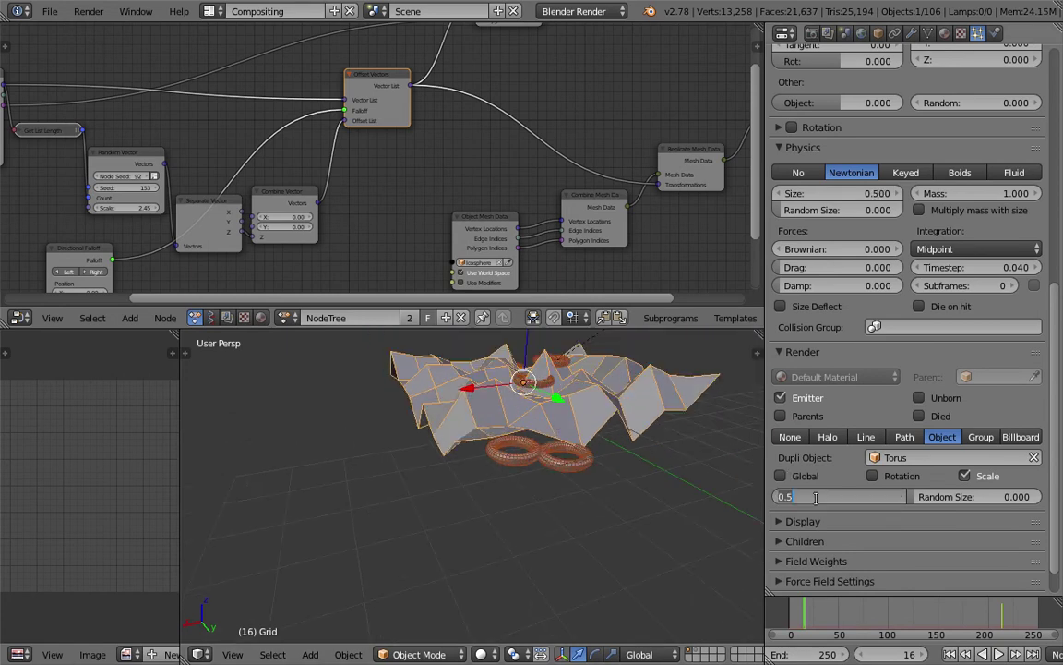
pyautogui.write('1')
pyautogui.press('Return')
# Return to frame 1, set the particle emission end to 1 and look over the emitted tori
pyautogui.hotkey('shift', 'Left')
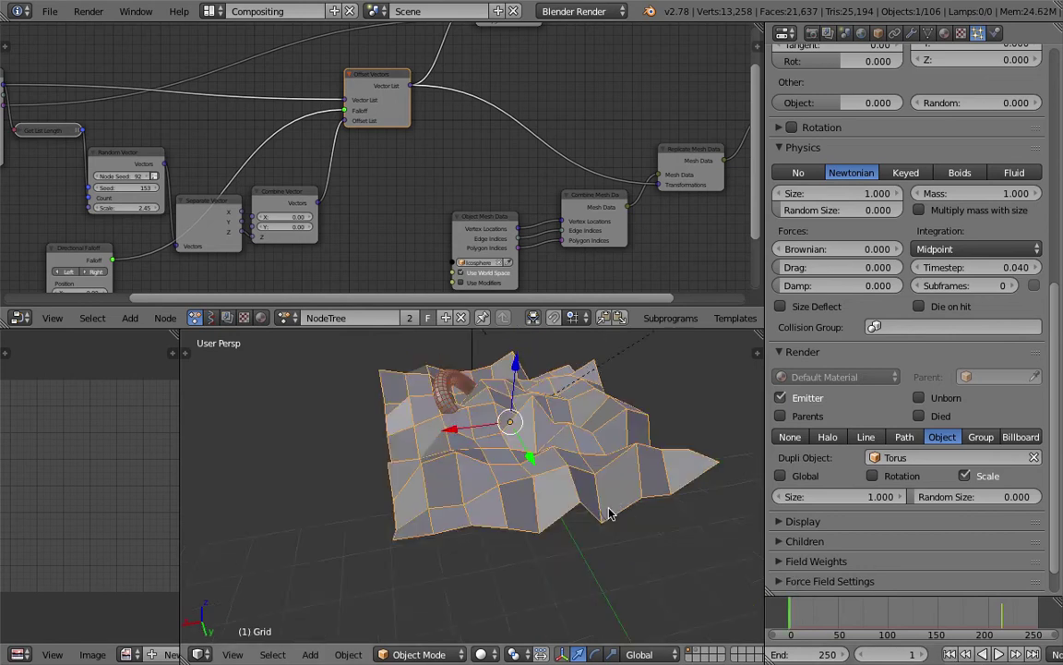
pyautogui.scroll(10, 858, 233)
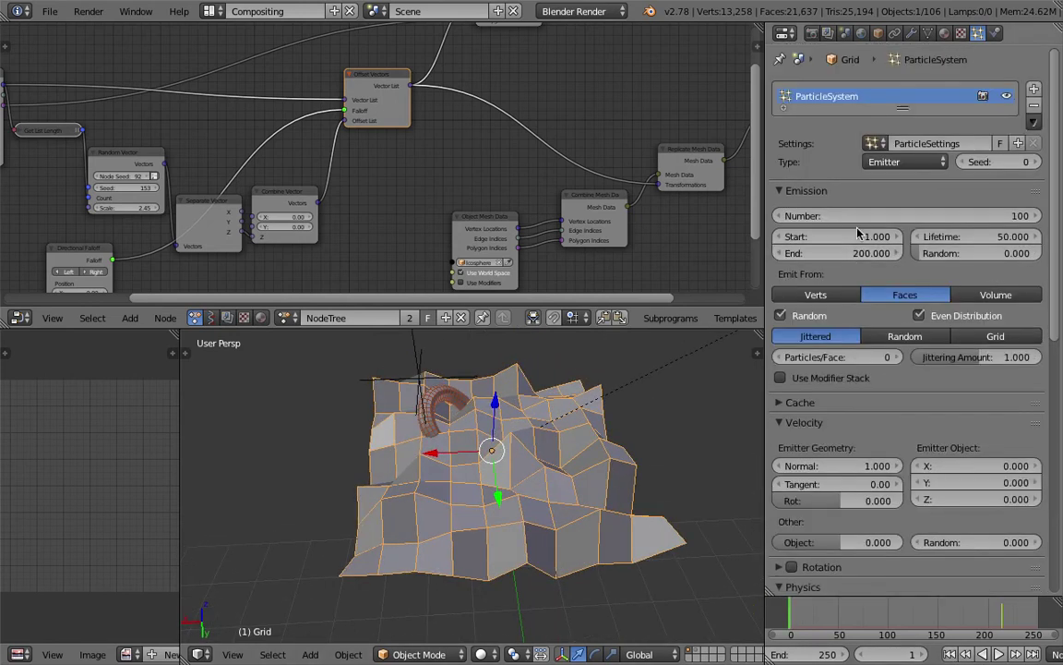
pyautogui.click(840, 253)
pyautogui.write('1')
pyautogui.press('Return')
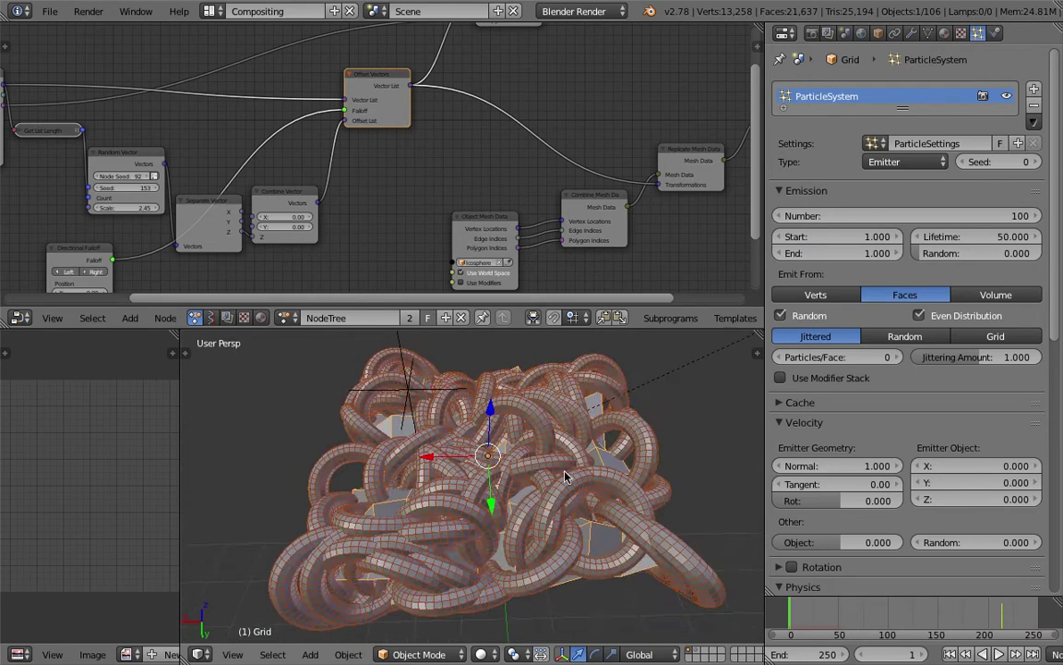
pyautogui.scroll(-5, 567, 476)
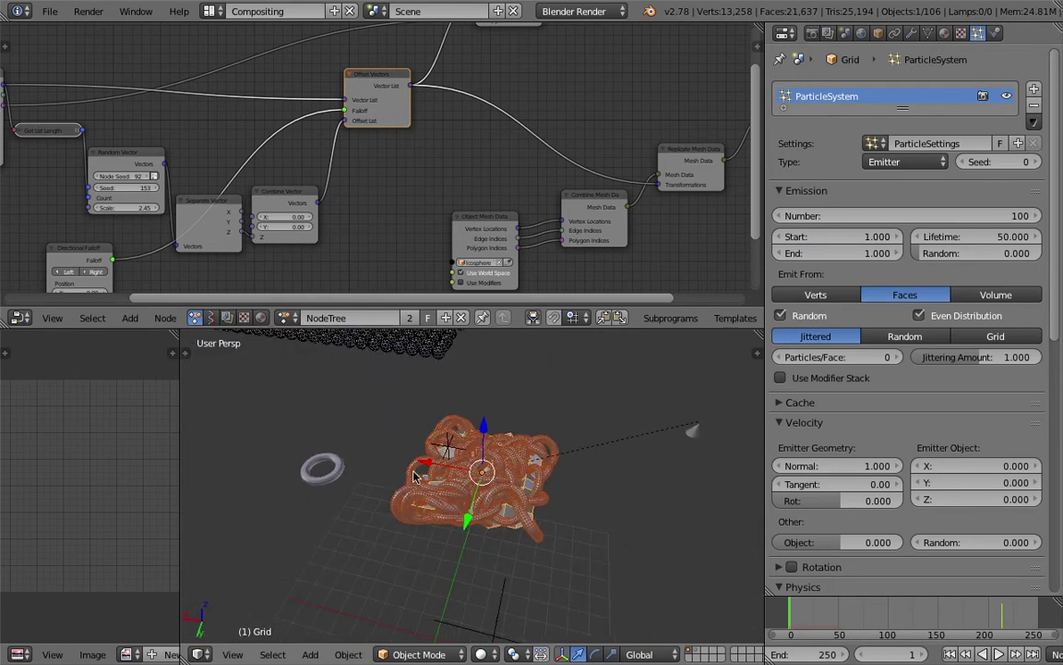
pyautogui.scroll(4, 420, 476)
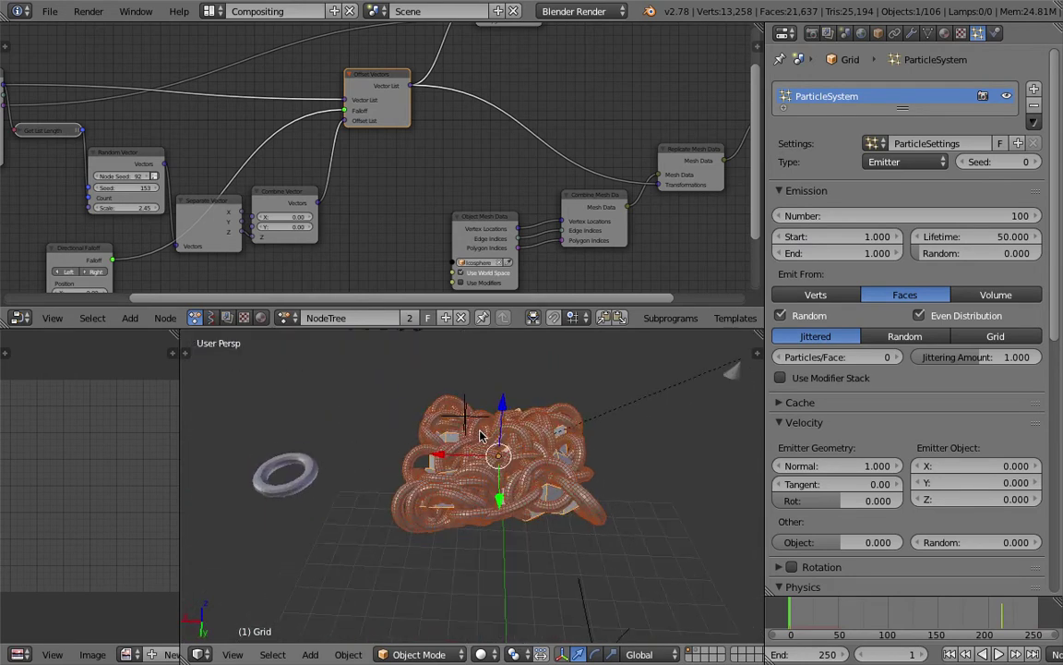
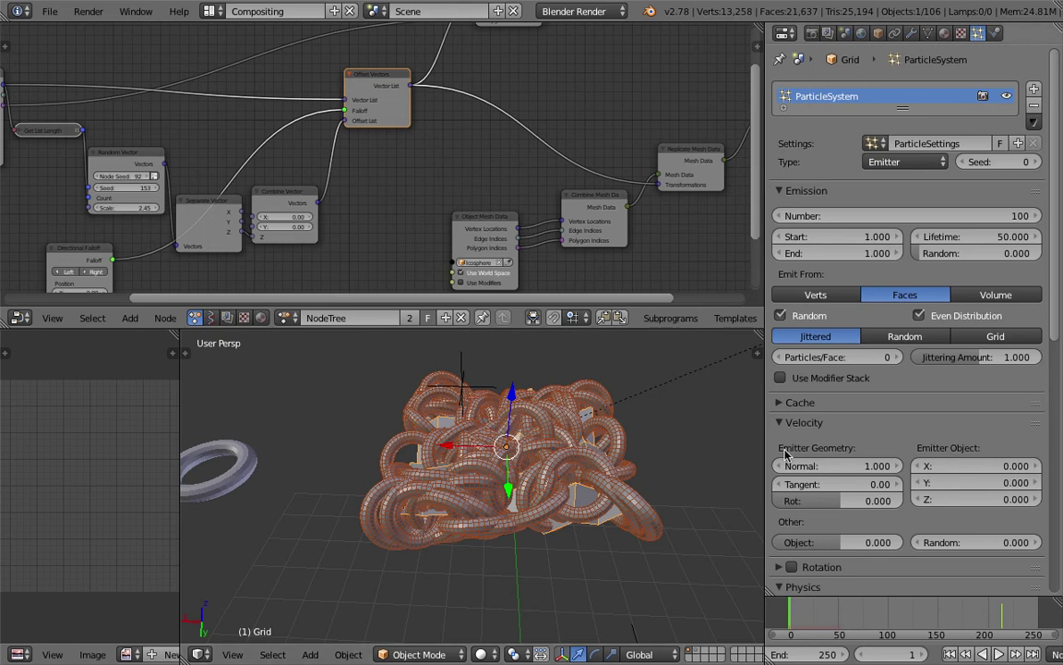
# Set the grid particles' normal emission velocity to 0, then try a random velocity of 0.360 and reset it
pyautogui.click(821, 468)
pyautogui.write('0')
pyautogui.press('Return')
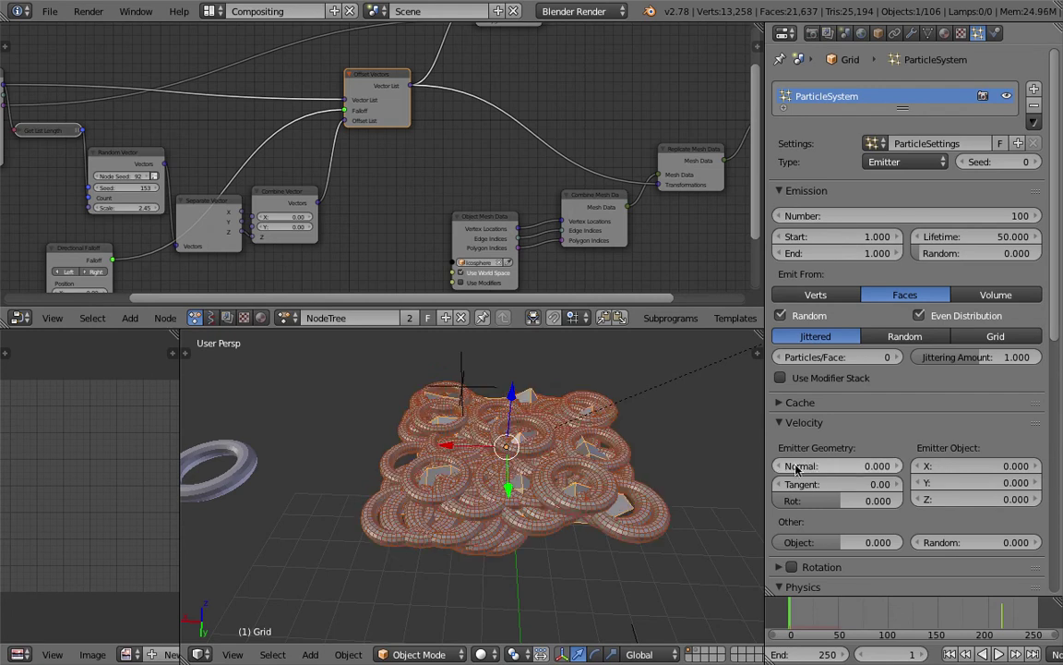
pyautogui.moveTo(734, 478); pyautogui.dragTo(681, 487, button='middle')
pyautogui.moveTo(843, 468)
pyautogui.mouseDown()
pyautogui.moveTo(877, 468)
pyautogui.moveTo(843, 468)
pyautogui.mouseUp()
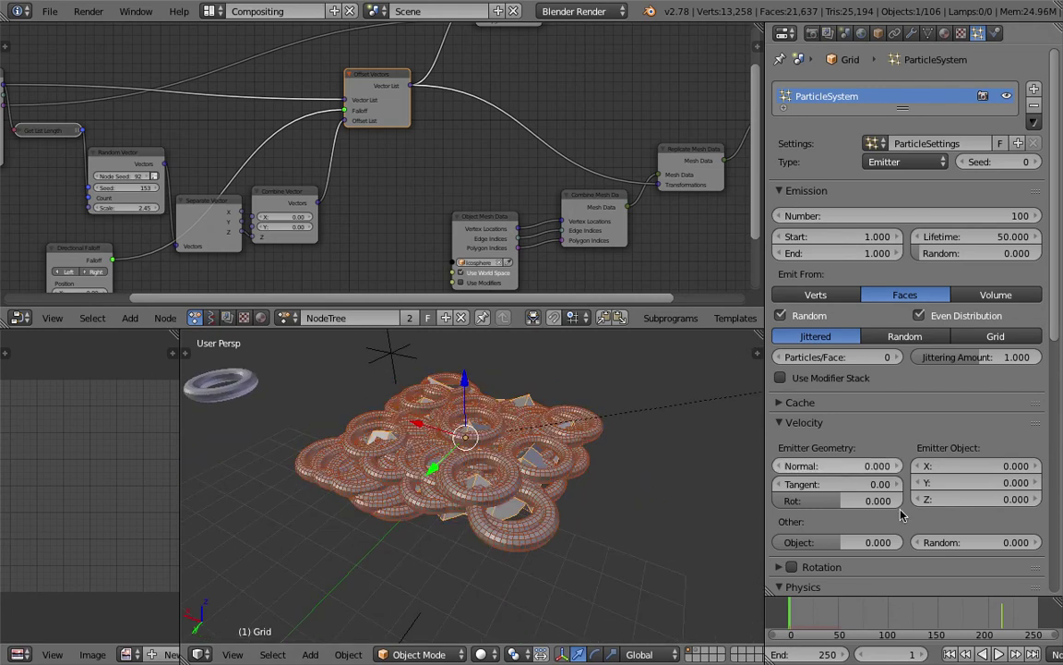
pyautogui.moveTo(925, 540); pyautogui.dragTo(960, 540)
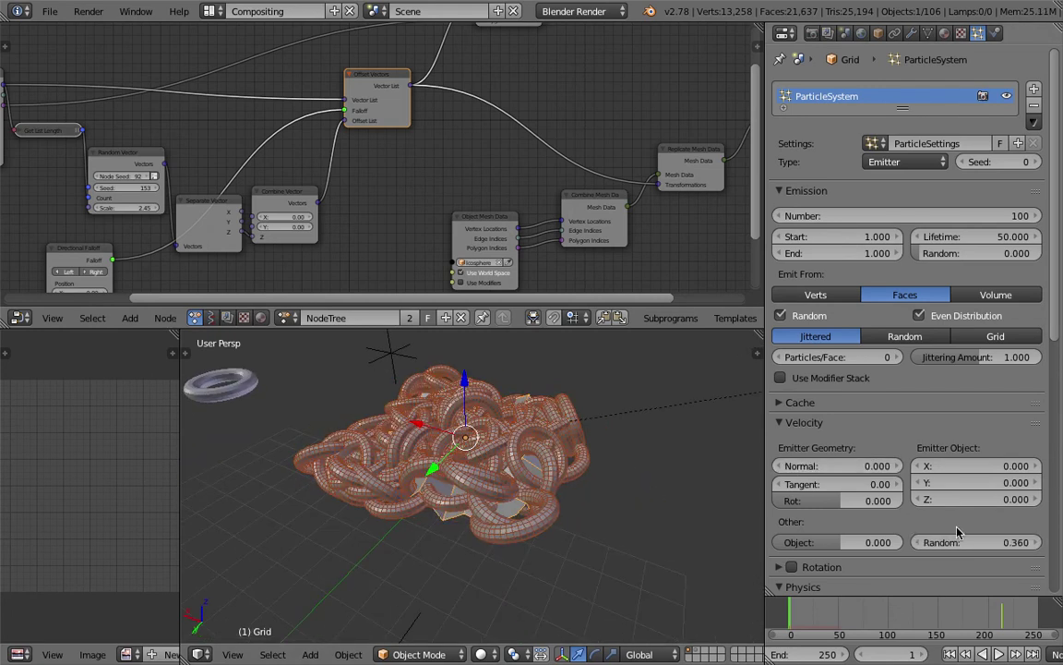
pyautogui.press('BackSpace')
# Extend the 3D view over the image editor's area and look over the tori distributed on the grid
pyautogui.scroll(3, 565, 533)
pyautogui.moveTo(565, 533); pyautogui.dragTo(534, 499, button='middle')
pyautogui.scroll(-3, 521, 499)
pyautogui.press('t')
pyautogui.moveTo(464, 468); pyautogui.dragTo(441, 482, button='middle')
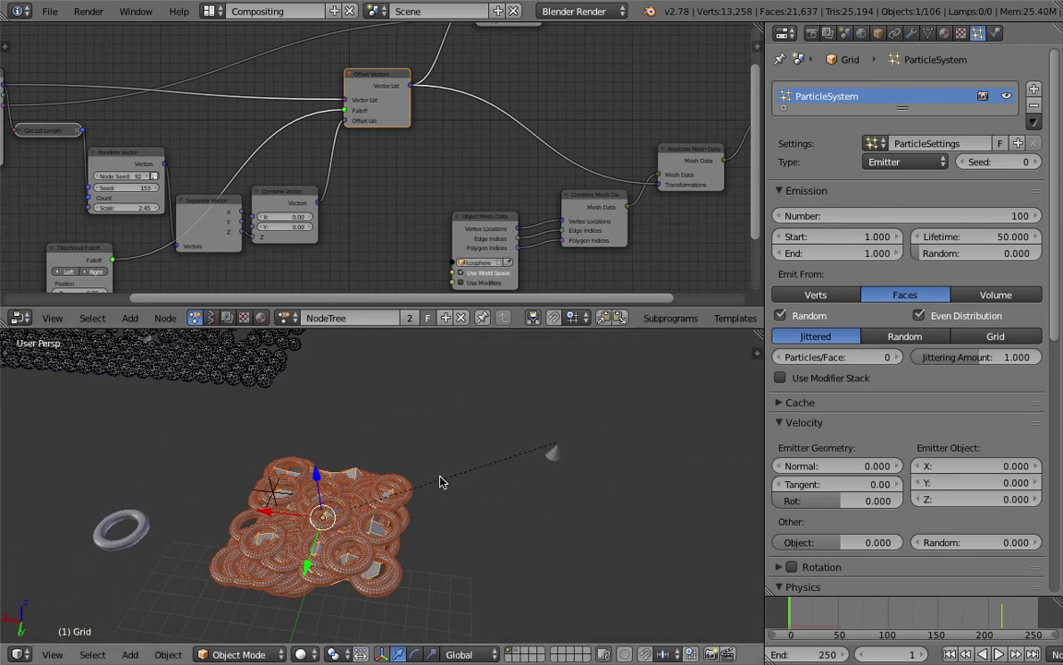
pyautogui.moveTo(496, 435); pyautogui.dragTo(447, 522, button='middle')
# Select the source torus beside the grid and move it a little farther from the particles
pyautogui.rightClick(294, 540)
pyautogui.scroll(-2, 384, 527)
pyautogui.scroll(1, 386, 530)
pyautogui.scroll(5, 447, 522)
pyautogui.scroll(-2, 446, 522)
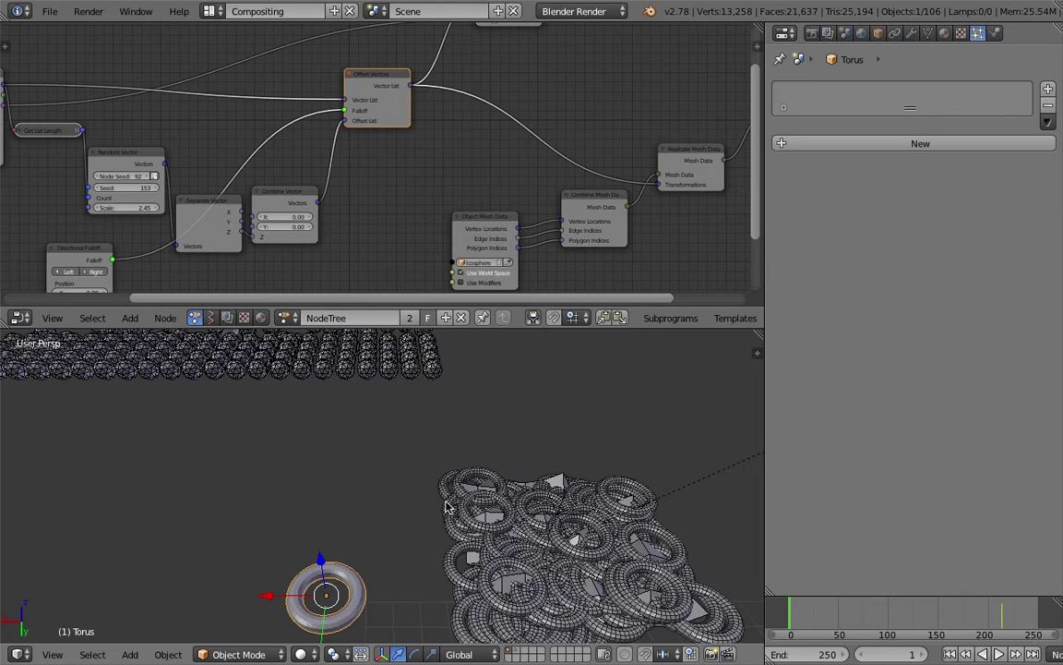
pyautogui.scroll(-3, 445, 506)
pyautogui.moveTo(448, 510); pyautogui.dragTo(480, 506, button='middle')
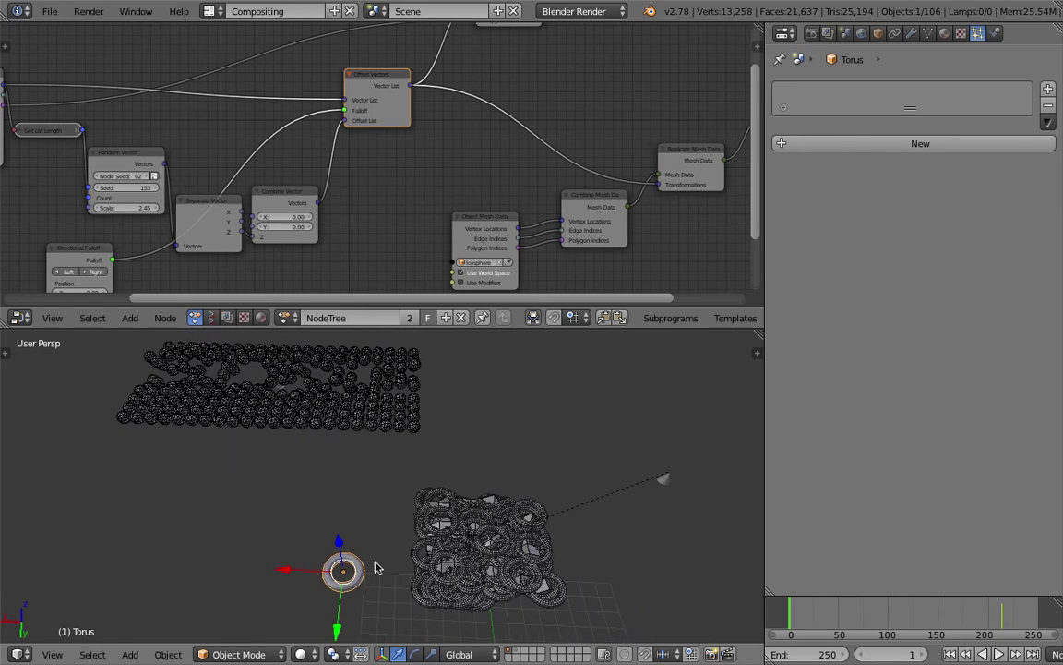
pyautogui.press('g')
pyautogui.click(339, 533)
# Set the random size of the grid's torus particles to 0.876
pyautogui.rightClick(465, 515)
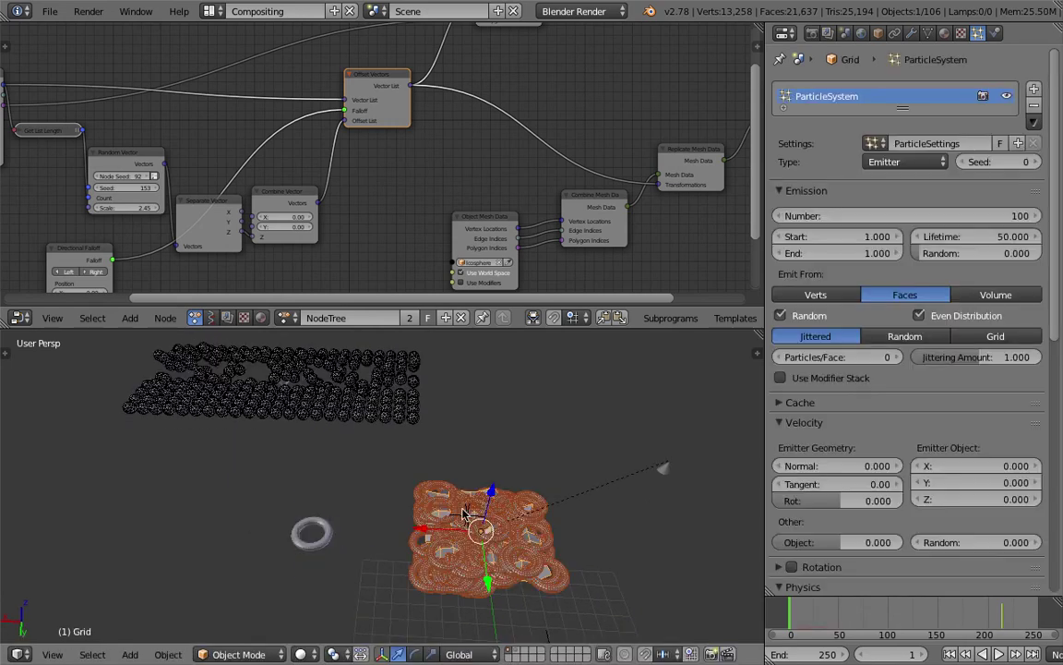
pyautogui.scroll(-10, 932, 517)
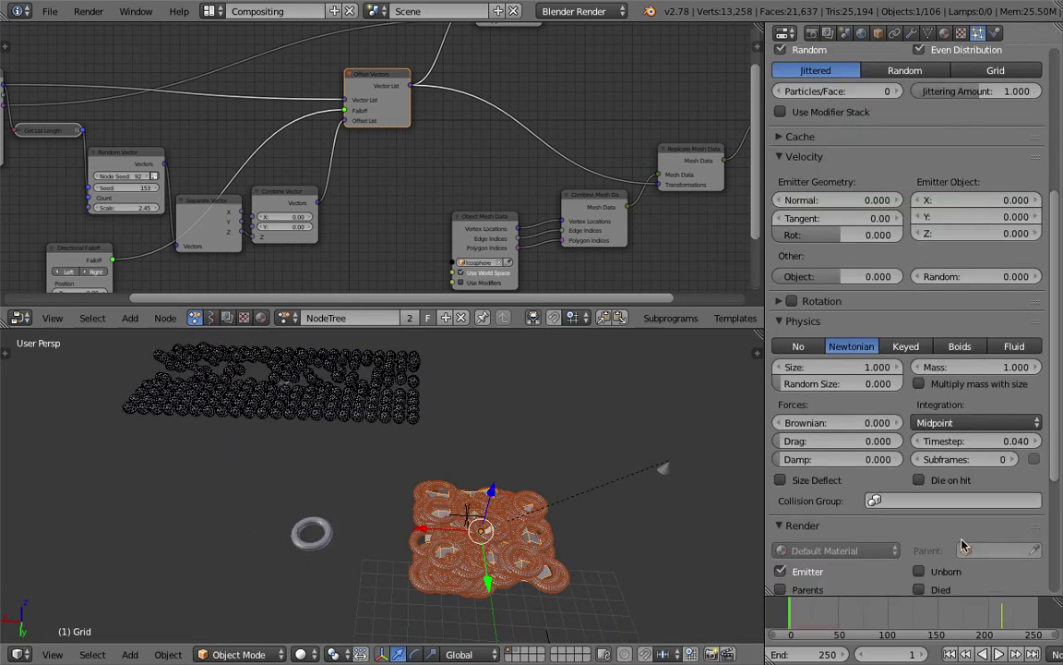
pyautogui.scroll(-3, 961, 543)
pyautogui.moveTo(957, 464); pyautogui.dragTo(1062, 465)
pyautogui.moveTo(429, 577); pyautogui.dragTo(408, 490, button='middle')
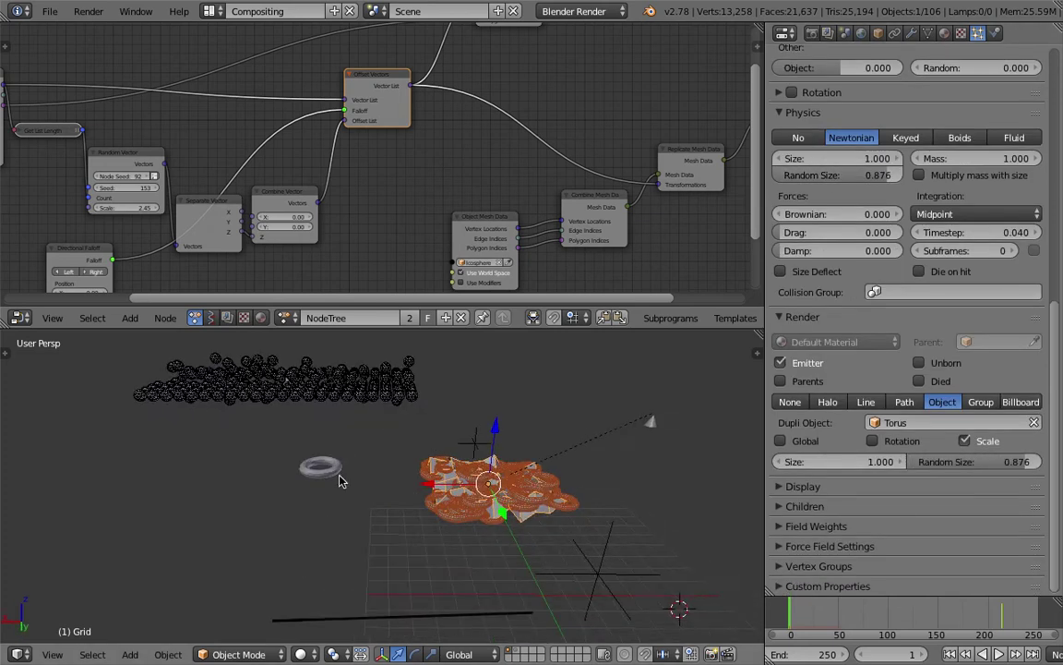
# Move the source torus farther away from the grid and select the grid again
pyautogui.rightClick(338, 474)
pyautogui.press('g')
pyautogui.click(295, 465)
pyautogui.moveTo(298, 465); pyautogui.dragTo(319, 498, button='middle')
pyautogui.rightClick(508, 500)
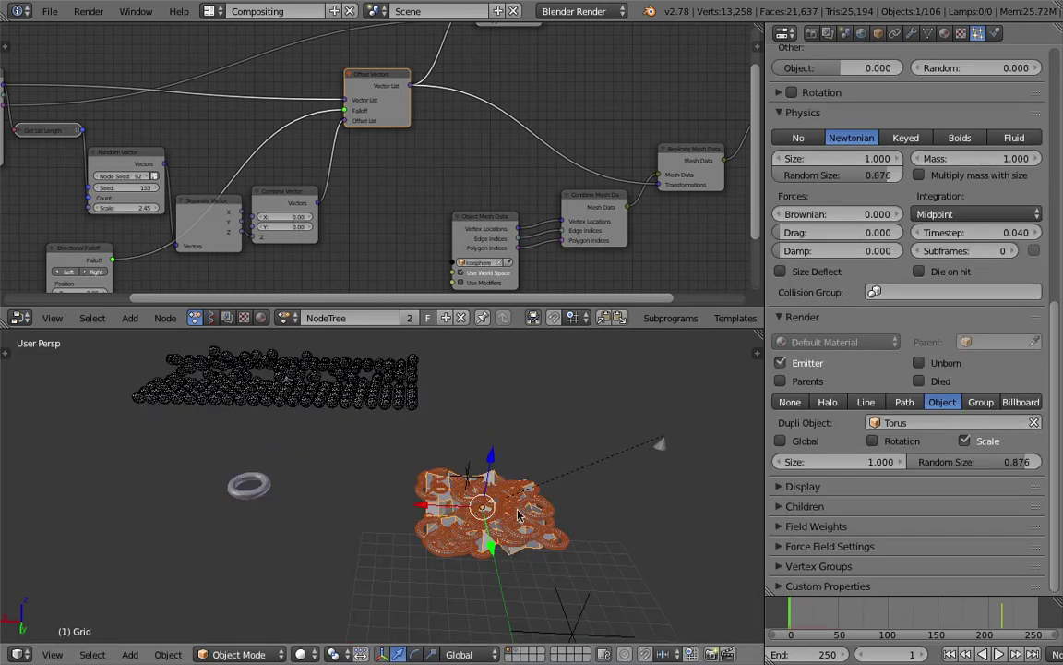
pyautogui.moveTo(507, 505)
pyautogui.mouseDown(button='middle')
pyautogui.moveTo(523, 529)
pyautogui.moveTo(480, 514)
pyautogui.moveTo(503, 488)
pyautogui.mouseUp(button='middle')
# Add a Particle Instance modifier to the torus, using Grid as its object
pyautogui.rightClick(309, 506)
pyautogui.press('g')
pyautogui.moveTo(266, 486); pyautogui.dragTo(266, 486, button='right')
pyautogui.click(911, 34)
pyautogui.click(854, 89)
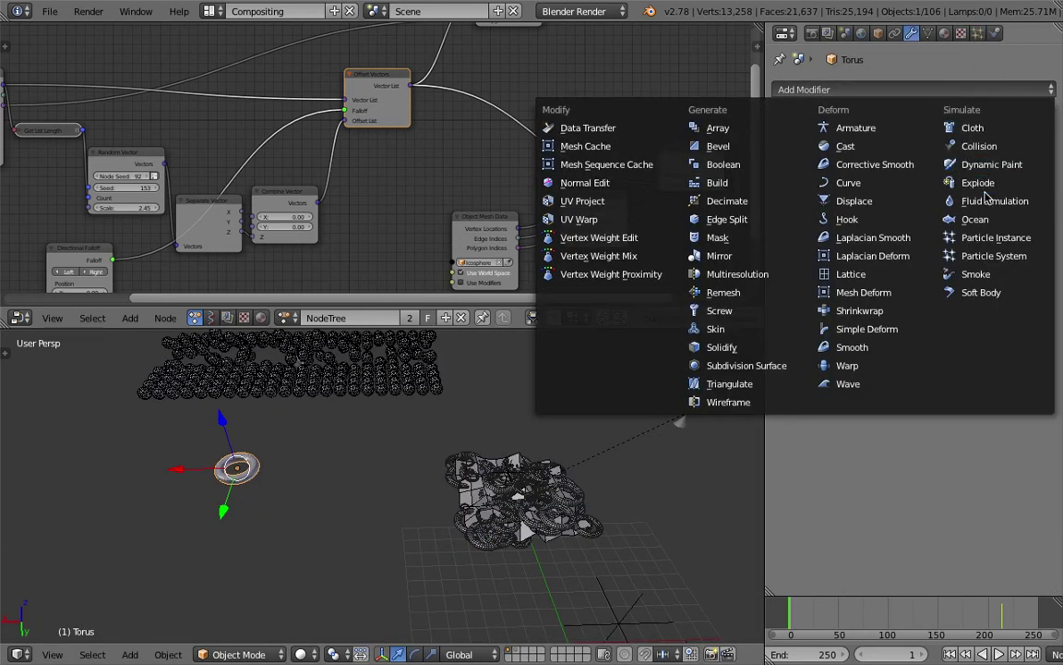
pyautogui.click(985, 238)
pyautogui.click(924, 167)
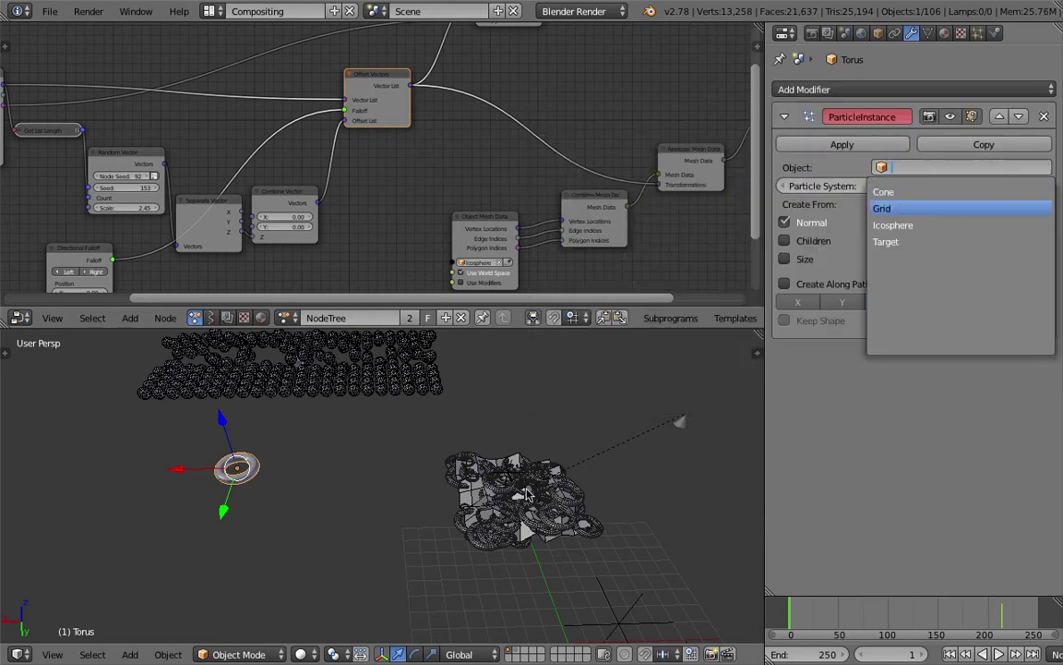
pyautogui.press('Return')
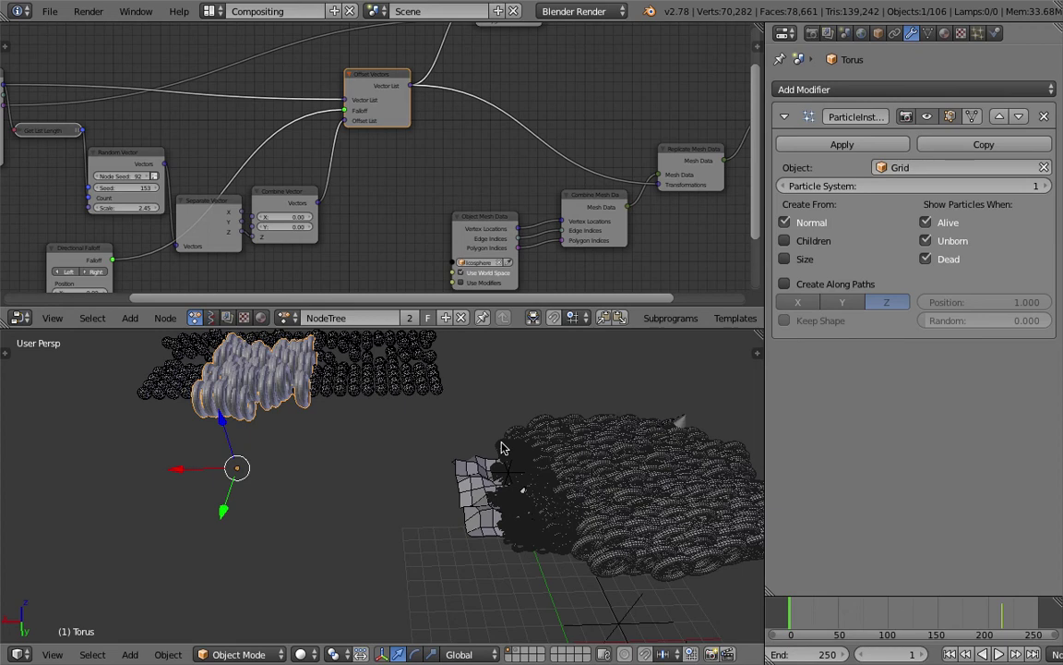
# Remove the Particle Instance modifier and delete the torus from the scene
pyautogui.click(536, 437)
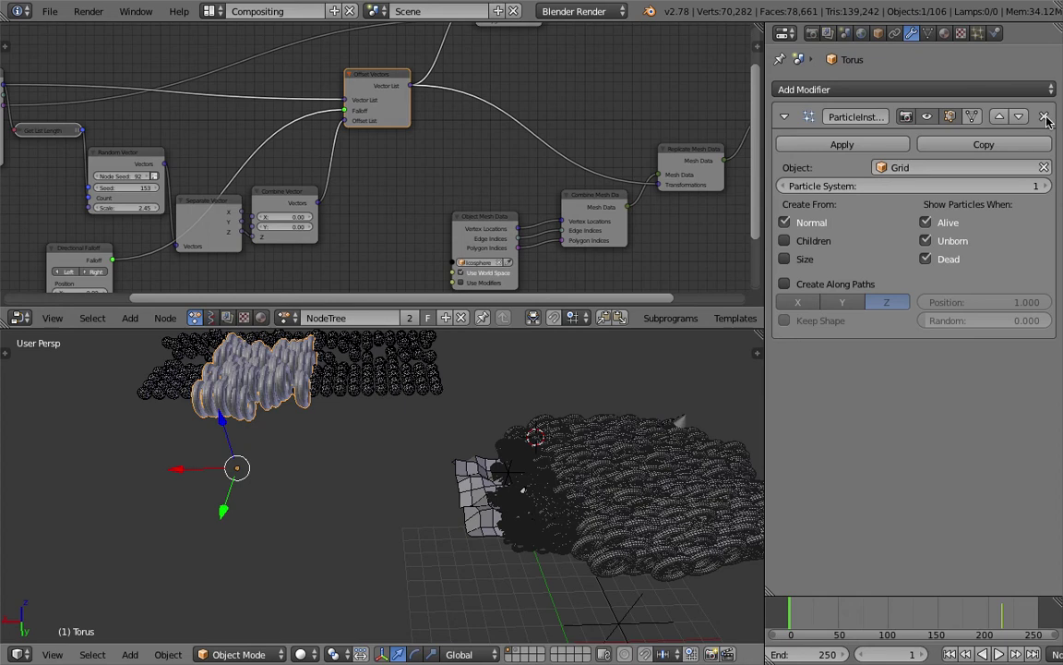
pyautogui.click(922, 168)
pyautogui.click(1046, 115)
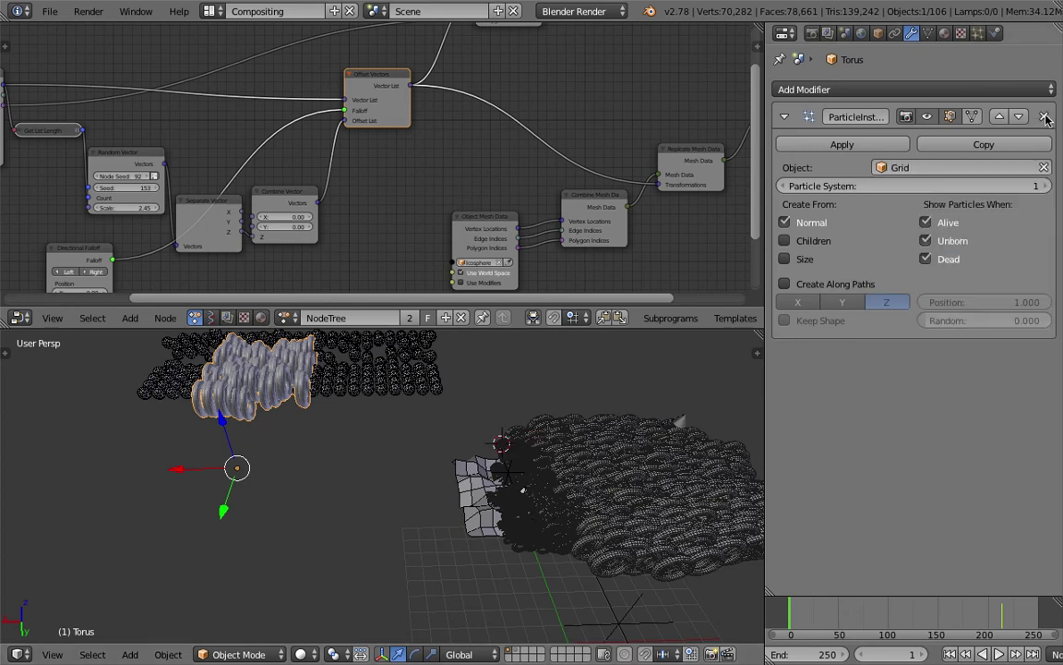
pyautogui.click(1046, 116)
pyautogui.moveTo(280, 480); pyautogui.dragTo(295, 489, button='middle')
pyautogui.press('Delete')
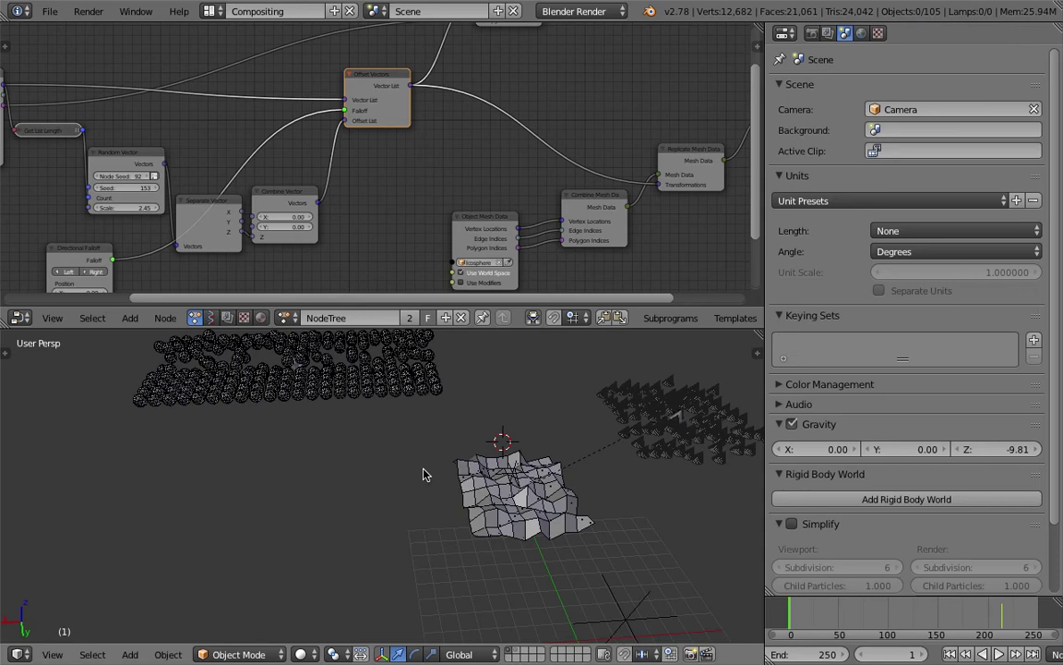
# Select the Target object, switch the node editor to Sverchok nodes and open the NodeTree.001 layout
pyautogui.rightClick(489, 456)
pyautogui.moveTo(466, 473); pyautogui.dragTo(398, 449, button='middle')
pyautogui.rightClick(399, 450)
pyautogui.scroll(4, 398, 406)
pyautogui.scroll(-2, 420, 411)
pyautogui.moveTo(420, 411); pyautogui.dragTo(488, 443, button='middle')
pyautogui.click(212, 318)
pyautogui.click(286, 318)
pyautogui.click(332, 344)
pyautogui.moveTo(375, 221); pyautogui.dragTo(415, 228, button='middle')
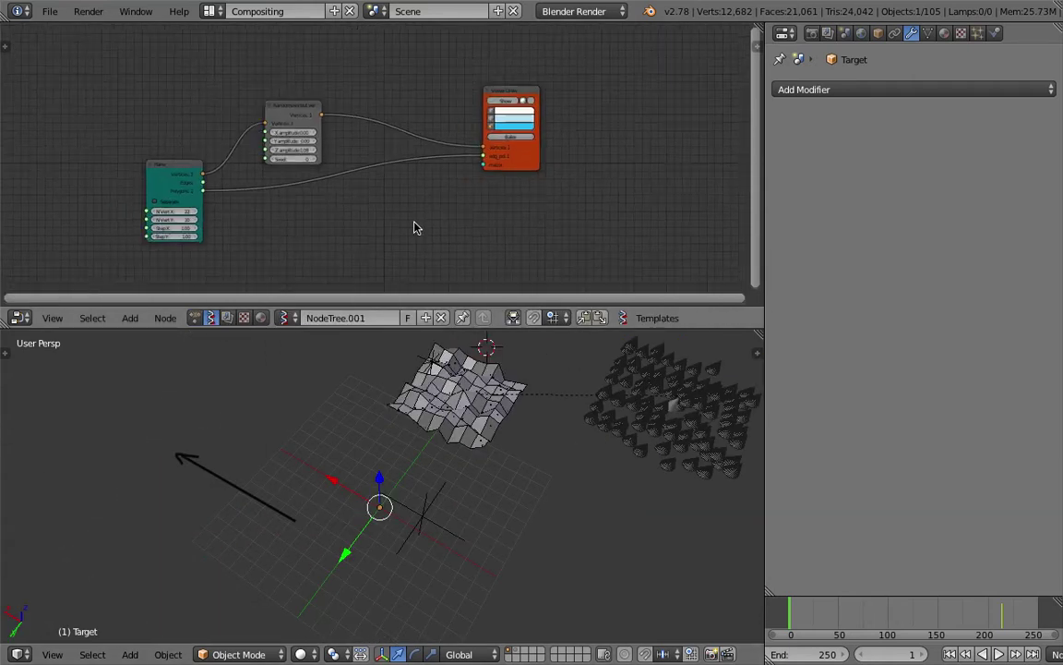
# Rearrange the Plane and Randomize Input Vectors nodes so that their links to Viewer Draw are easy to read
pyautogui.scroll(1, 406, 222)
pyautogui.moveTo(290, 104); pyautogui.dragTo(367, 75)
pyautogui.moveTo(166, 161); pyautogui.dragTo(274, 103)
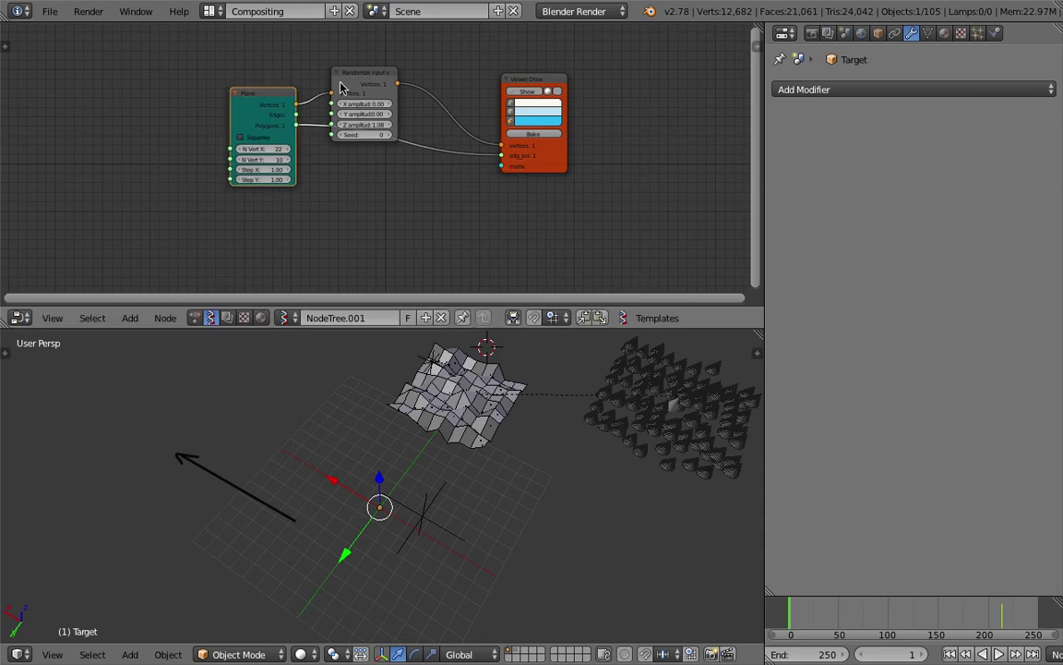
pyautogui.moveTo(353, 81); pyautogui.dragTo(375, 57)
pyautogui.moveTo(375, 95); pyautogui.dragTo(283, 140, button='middle')
pyautogui.scroll(3, 377, 161)
pyautogui.moveTo(352, 71); pyautogui.dragTo(361, 71)
pyautogui.moveTo(209, 138); pyautogui.dragTo(189, 137)
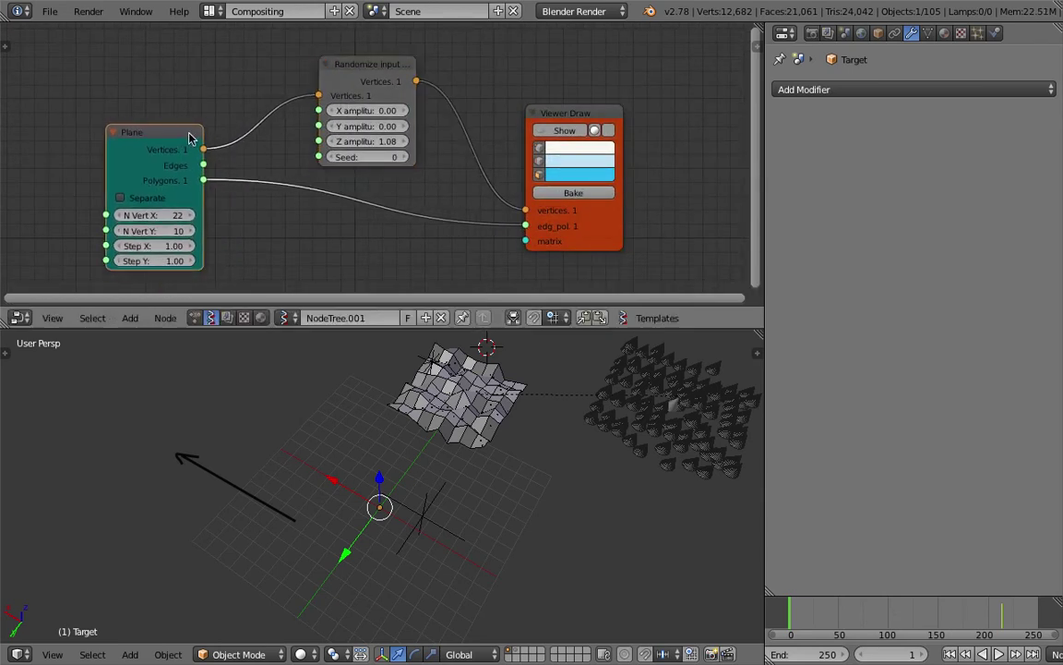
pyautogui.scroll(-1, 186, 146)
pyautogui.moveTo(194, 164); pyautogui.dragTo(190, 145, button='middle')
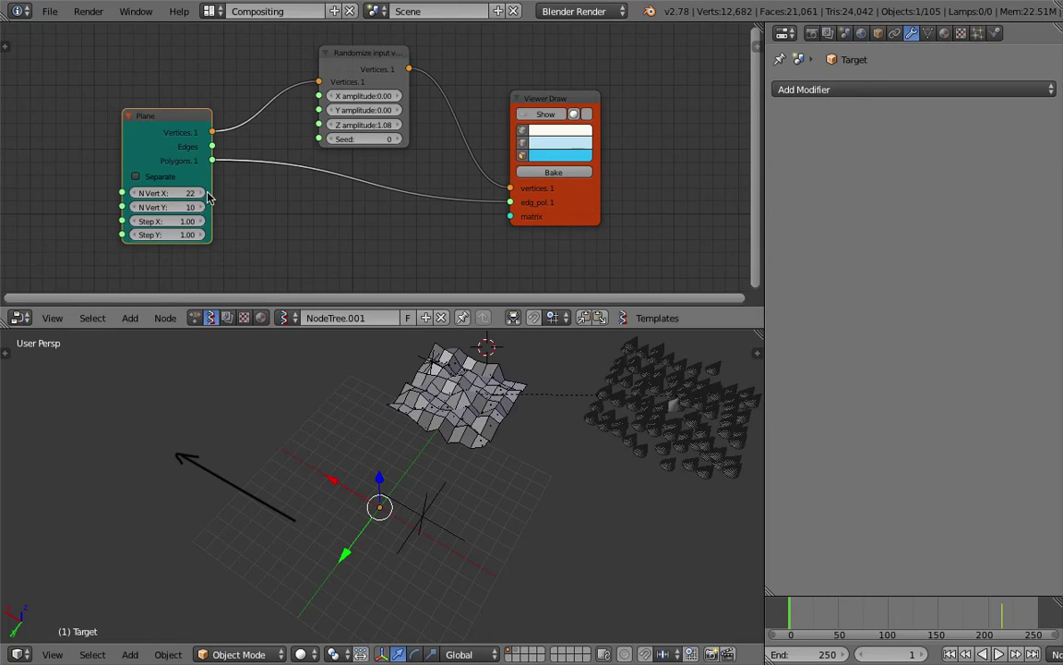
# Turn on the Viewer Draw display and set the Randomize node's Z amplitude to 0.63
pyautogui.click(542, 114)
pyautogui.moveTo(403, 470)
pyautogui.mouseDown(button='middle')
pyautogui.moveTo(439, 432)
pyautogui.moveTo(466, 428)
pyautogui.mouseUp(button='middle')
pyautogui.moveTo(365, 125)
pyautogui.mouseDown()
pyautogui.moveTo(309, 125)
pyautogui.moveTo(386, 124)
pyautogui.mouseUp()
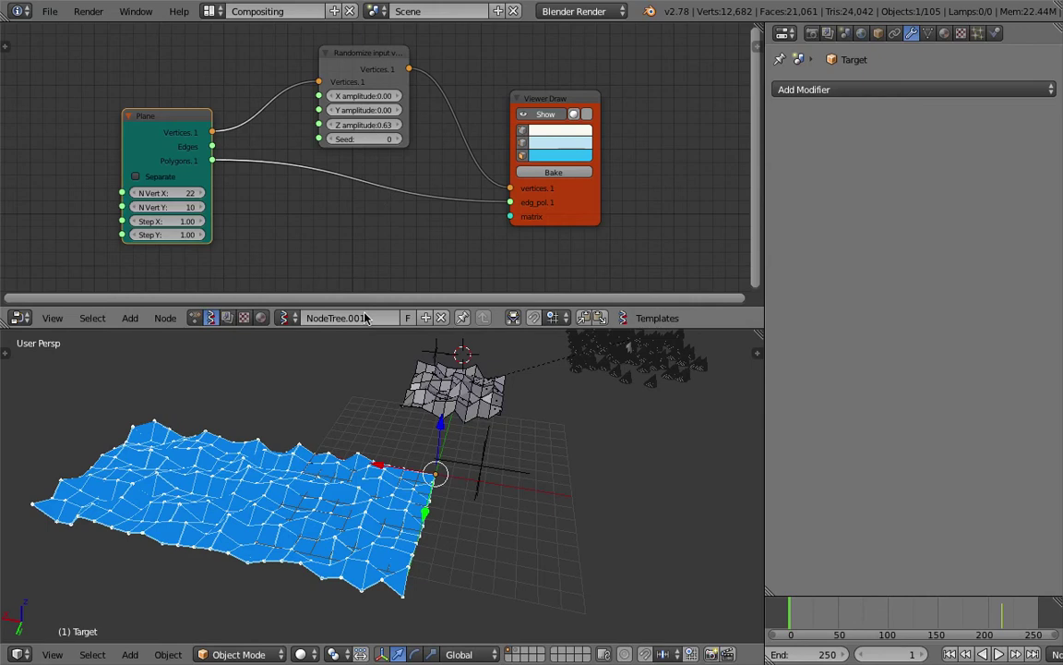
# Make the node editor slightly taller, move Viewer Draw away from the other nodes and inspect the randomized plane
pyautogui.moveTo(454, 329); pyautogui.dragTo(455, 345)
pyautogui.moveTo(322, 249); pyautogui.dragTo(376, 233, button='middle')
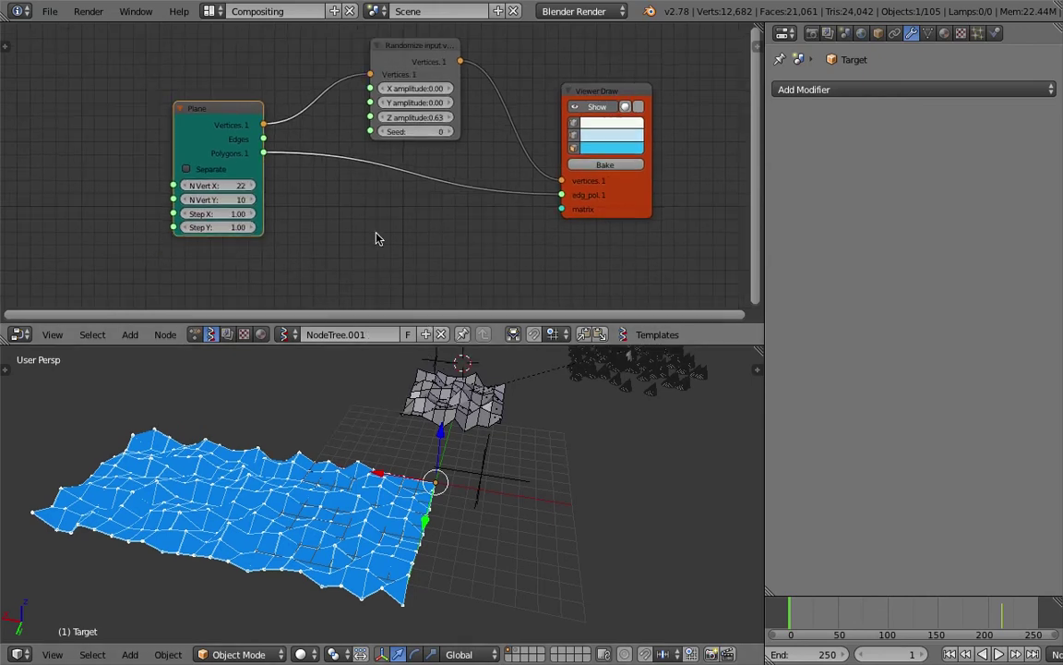
pyautogui.moveTo(402, 186); pyautogui.dragTo(387, 176, button='middle')
pyautogui.moveTo(583, 81); pyautogui.dragTo(612, 85)
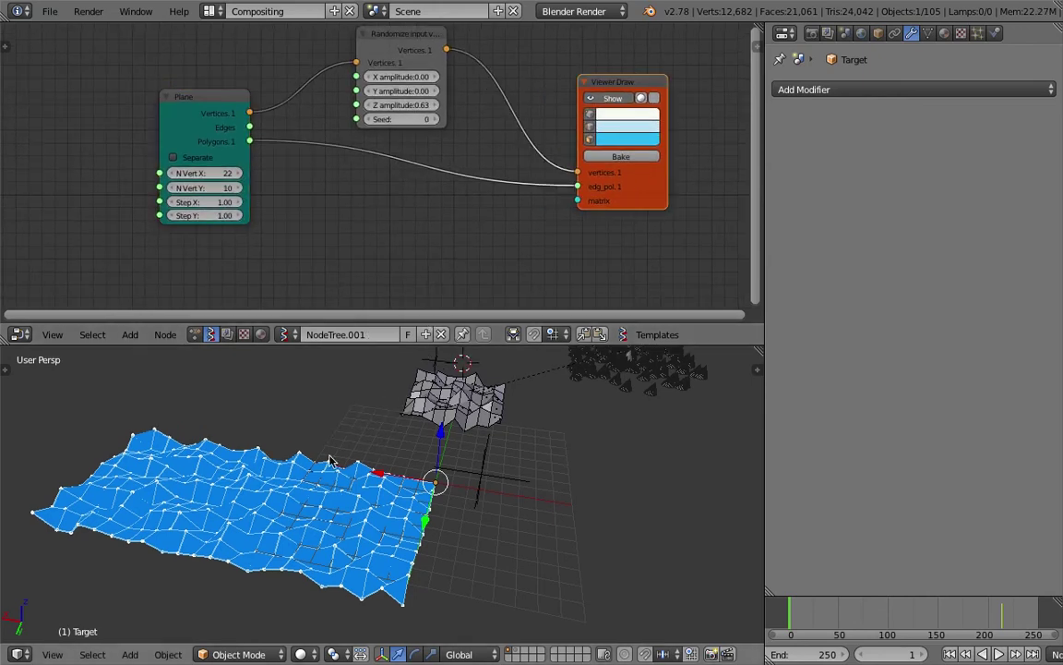
pyautogui.keyDown('shift'); pyautogui.moveTo(249, 487); pyautogui.dragTo(401, 473, button='middle'); pyautogui.keyUp('shift')
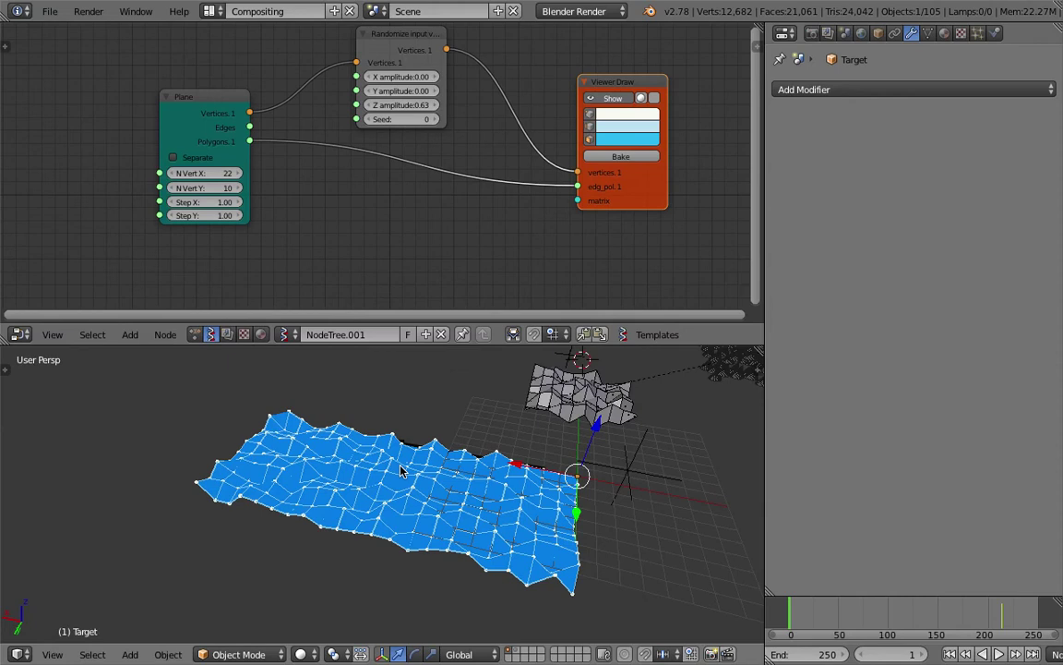
pyautogui.moveTo(423, 504); pyautogui.dragTo(224, 476, button='middle')
# Collapse the Viewer Draw node and place it next to the Randomize Input Vectors node's output
pyautogui.moveTo(431, 235); pyautogui.dragTo(425, 234, button='middle')
pyautogui.scroll(-4, 423, 233)
pyautogui.moveTo(485, 191); pyautogui.dragTo(384, 206, button='middle')
pyautogui.moveTo(445, 121); pyautogui.dragTo(397, 95)
pyautogui.click(369, 125)
pyautogui.scroll(2, 430, 124)
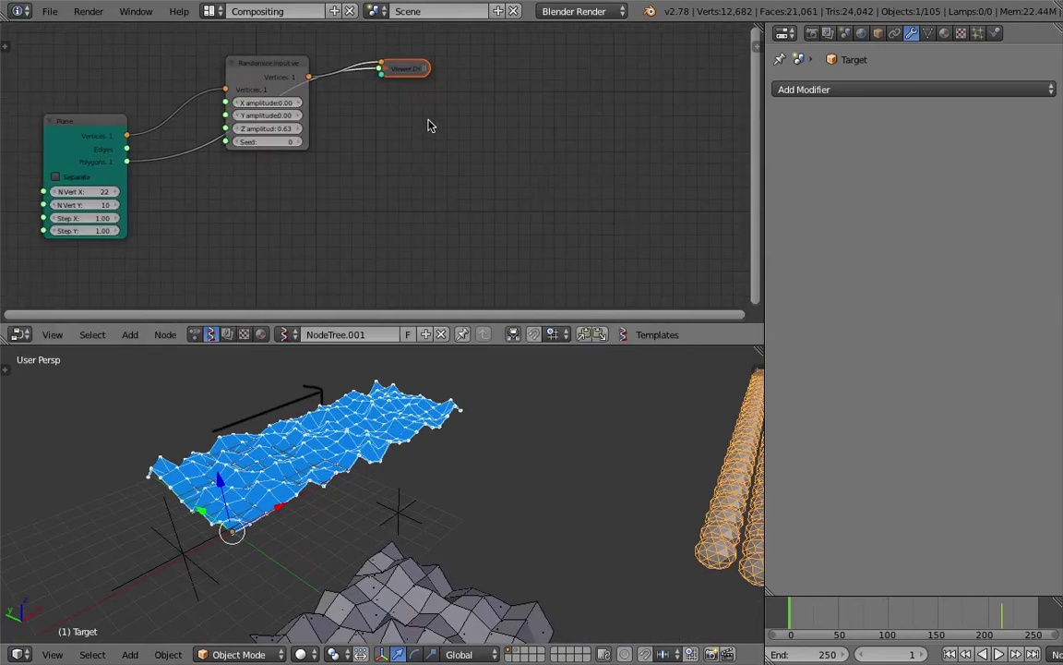
# Search the nodes for "view" and try to add another viewer node to the Sverchok tree
pyautogui.press('space')
pyautogui.write('view')
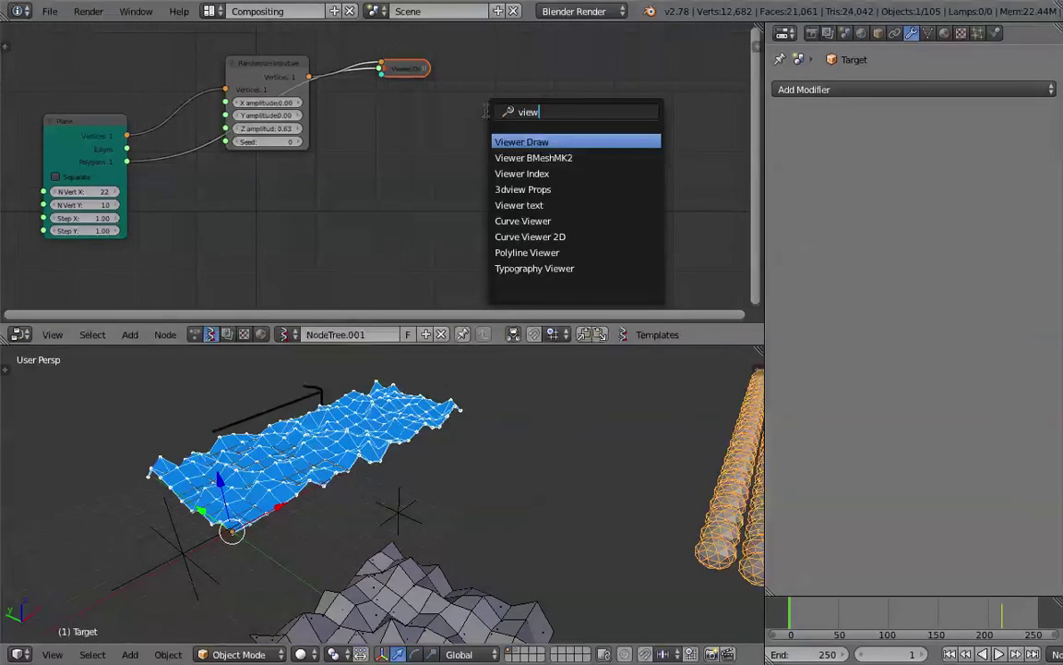
pyautogui.click(541, 180)
pyautogui.click(143, 288)
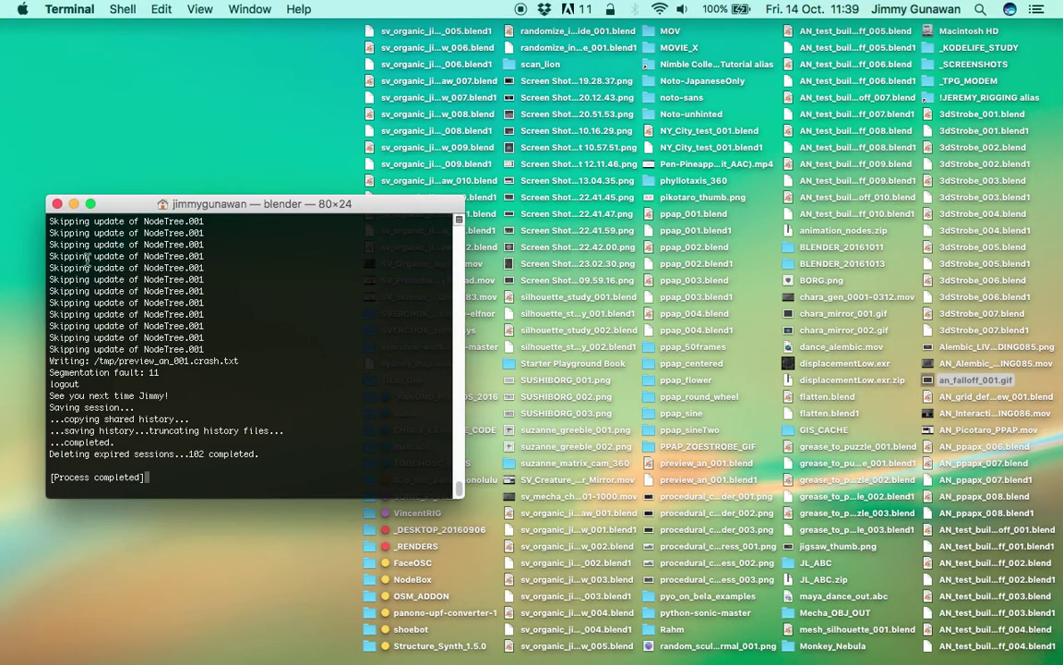
# Close the finished Terminal window and dismiss Blender's problem report
pyautogui.click(56, 204)
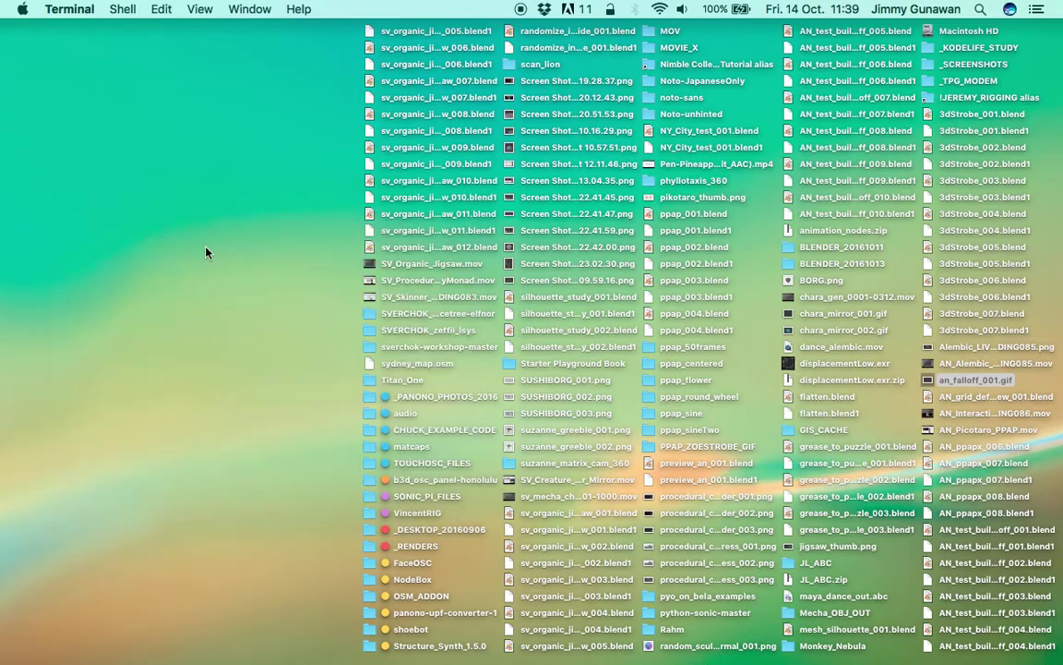
pyautogui.hotkey('ctrl', 'Right')
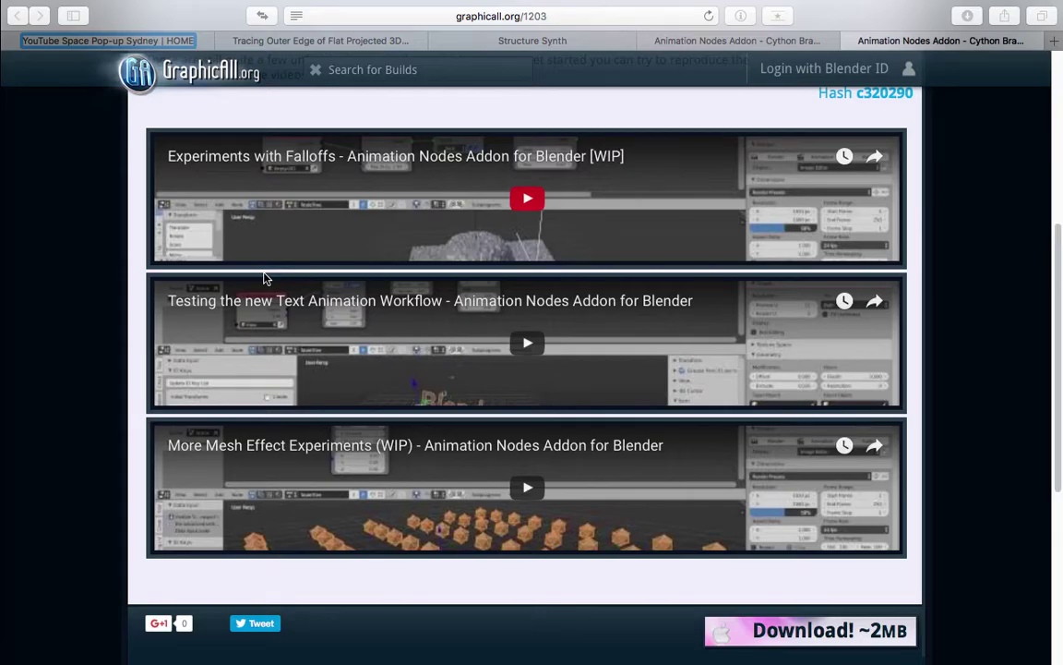
pyautogui.click(61, 9)
pyautogui.click(100, 205)
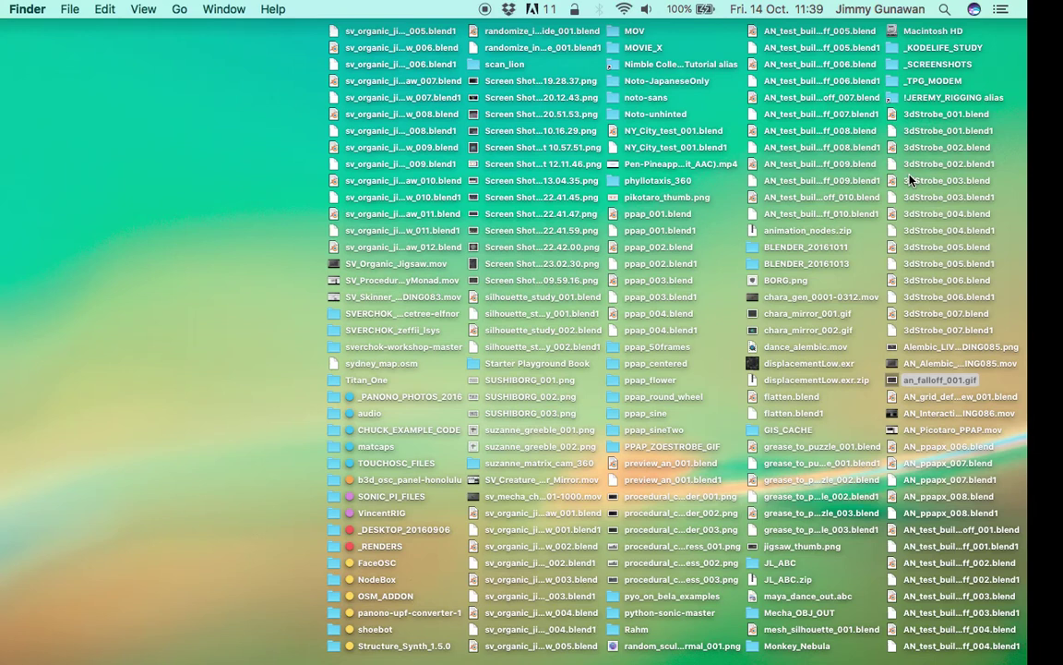
pyautogui.click(982, 10)
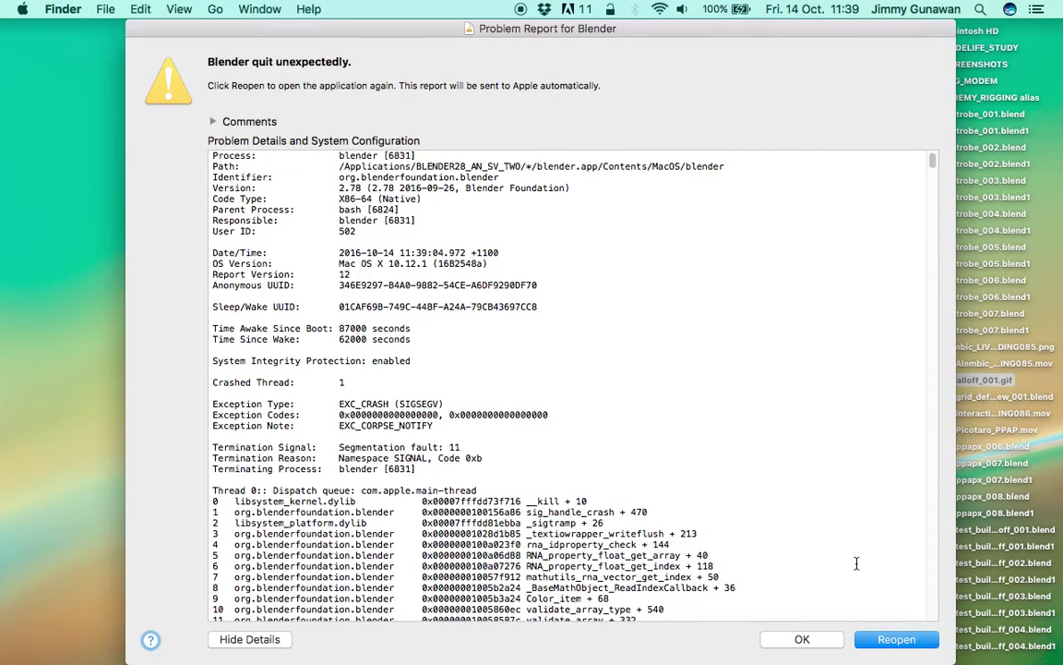
pyautogui.click(810, 649)
# Search the computer for "run" and launch RUN_BLENDER to restart Blender
pyautogui.click(980, 9)
pyautogui.write('run')
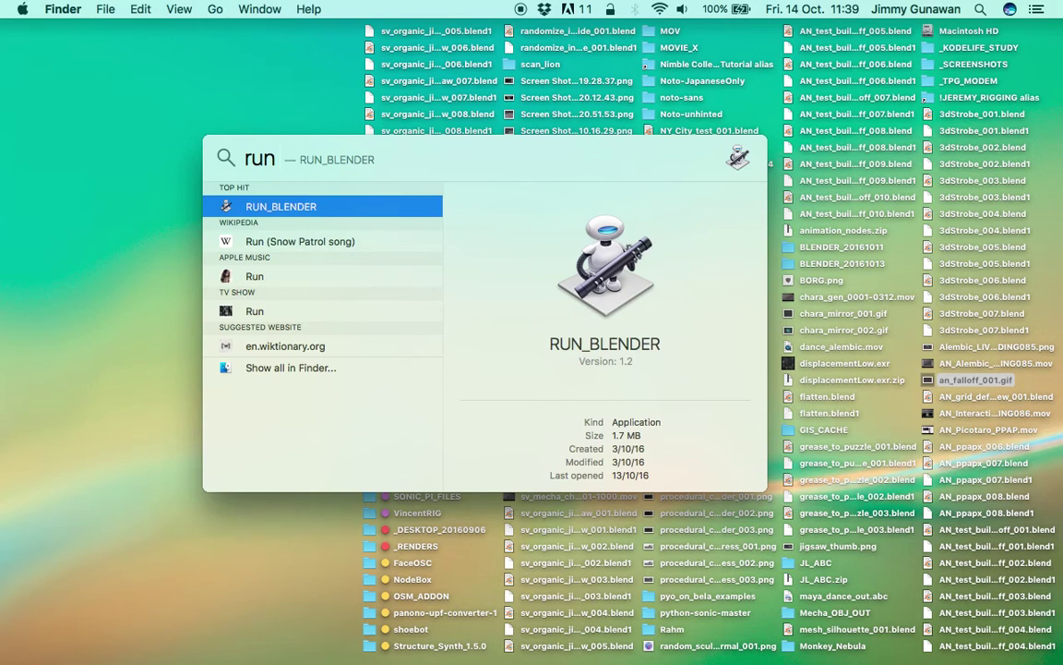
pyautogui.press('Return')
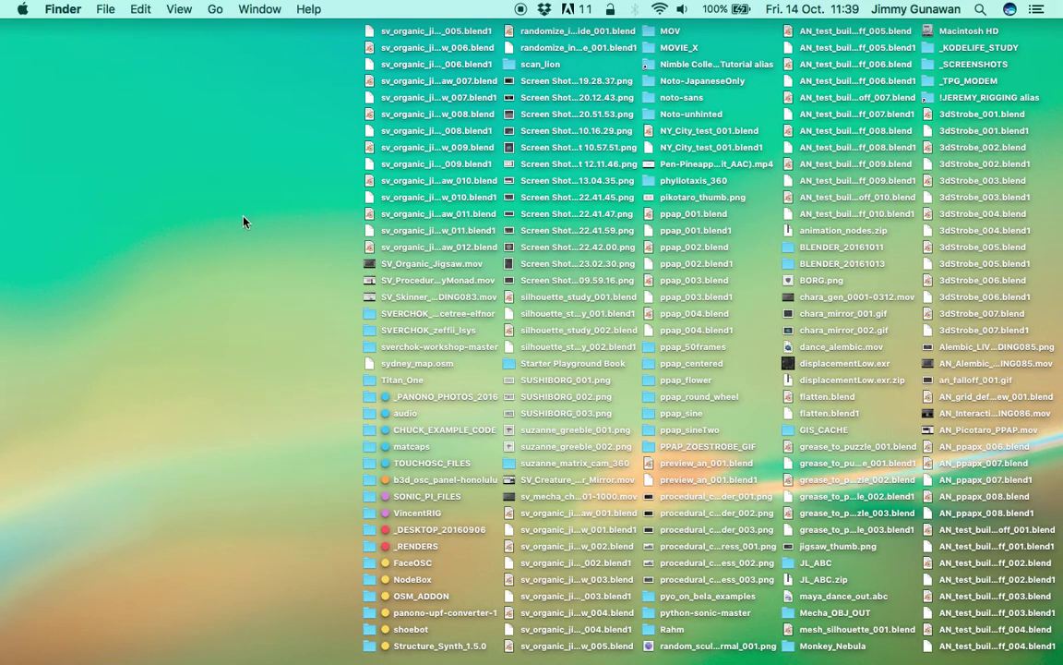
pyautogui.moveTo(3, 355)
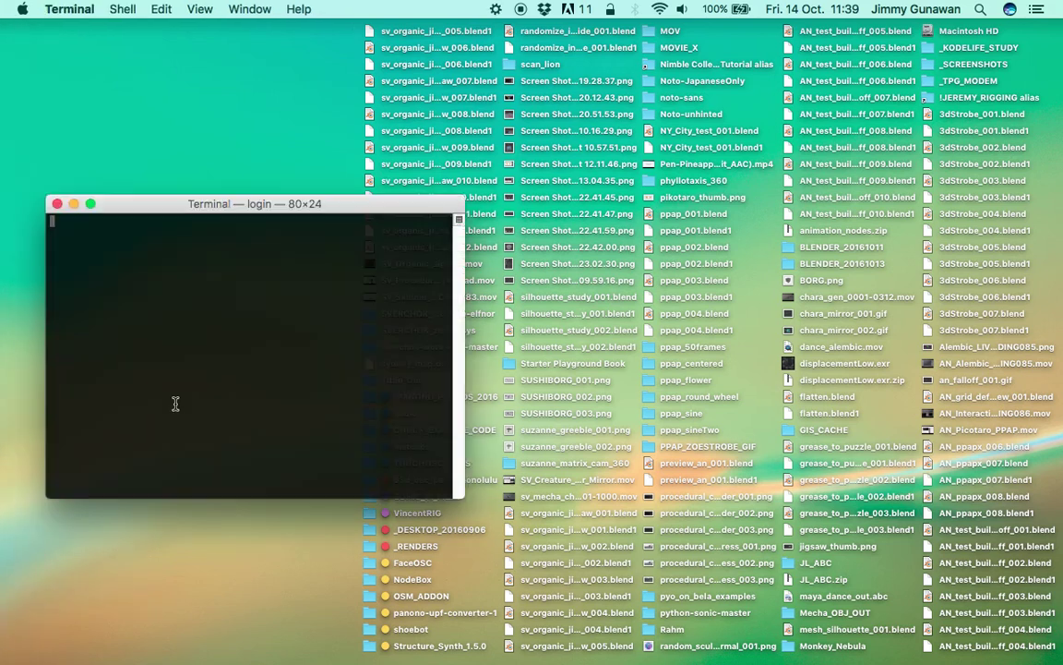
# Move the Terminal window upward and switch the restarted Blender to full screen
pyautogui.moveTo(300, 211); pyautogui.dragTo(305, 205)
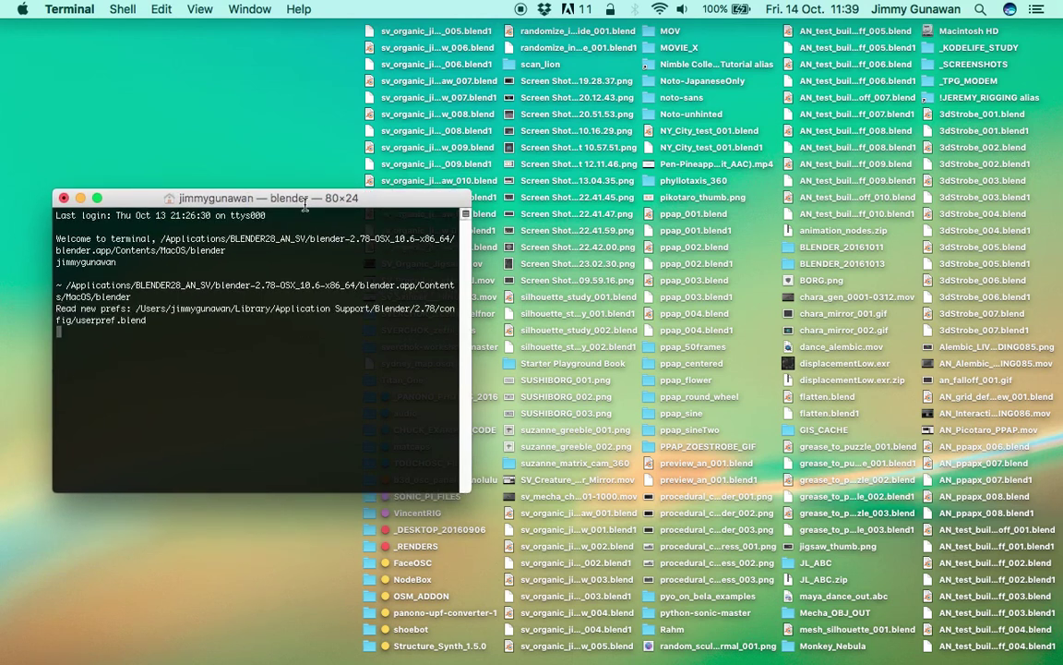
pyautogui.moveTo(299, 198); pyautogui.dragTo(301, 179)
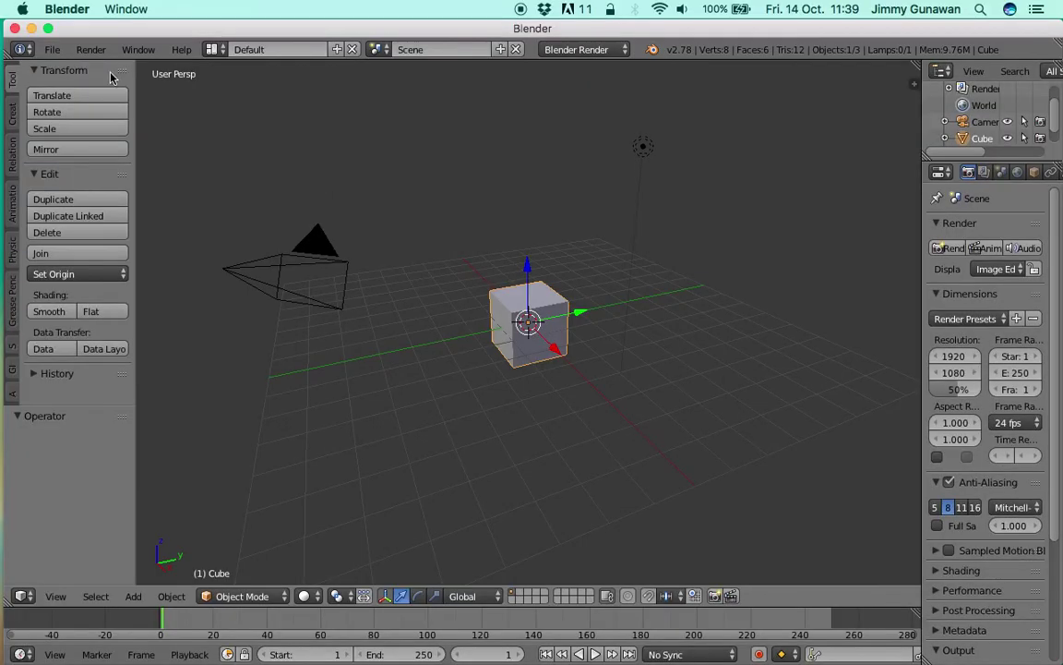
pyautogui.click(138, 49)
pyautogui.press('Return')
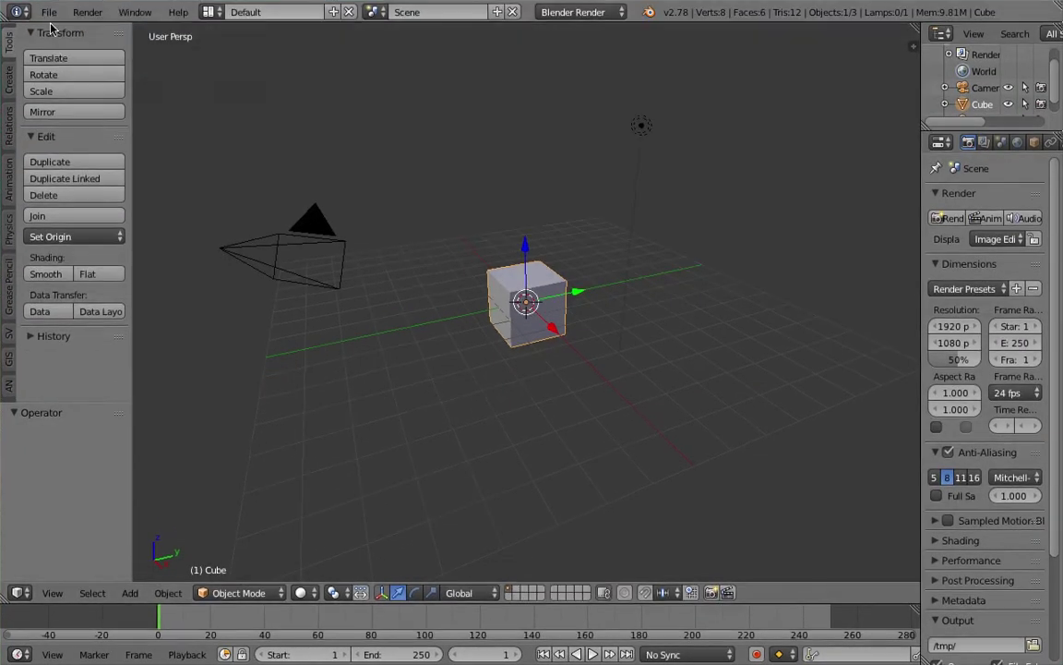
# Open the recent file preview_an_001.blend and save it as the new version preview_an_002.blend
pyautogui.click(48, 12)
pyautogui.moveTo(84, 66)
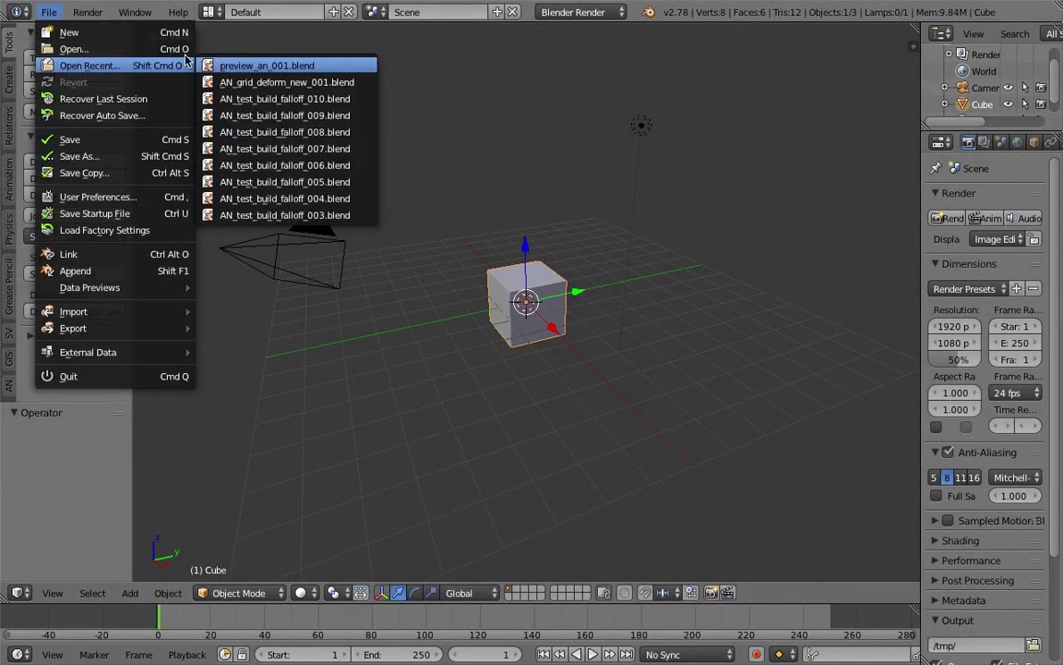
pyautogui.click(222, 65)
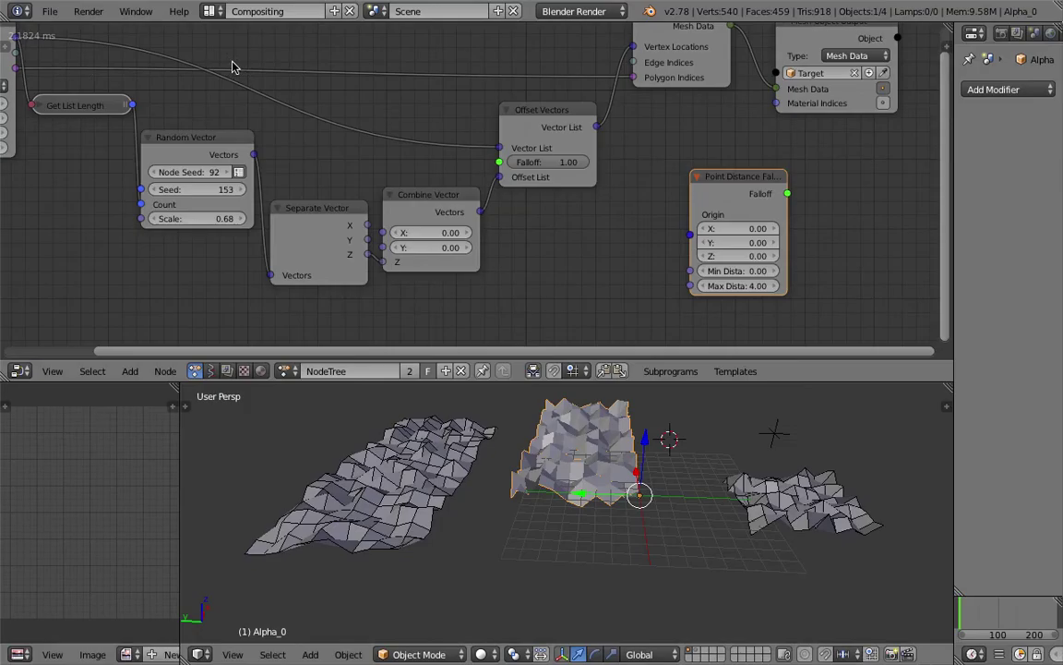
pyautogui.click(48, 12)
pyautogui.click(176, 140)
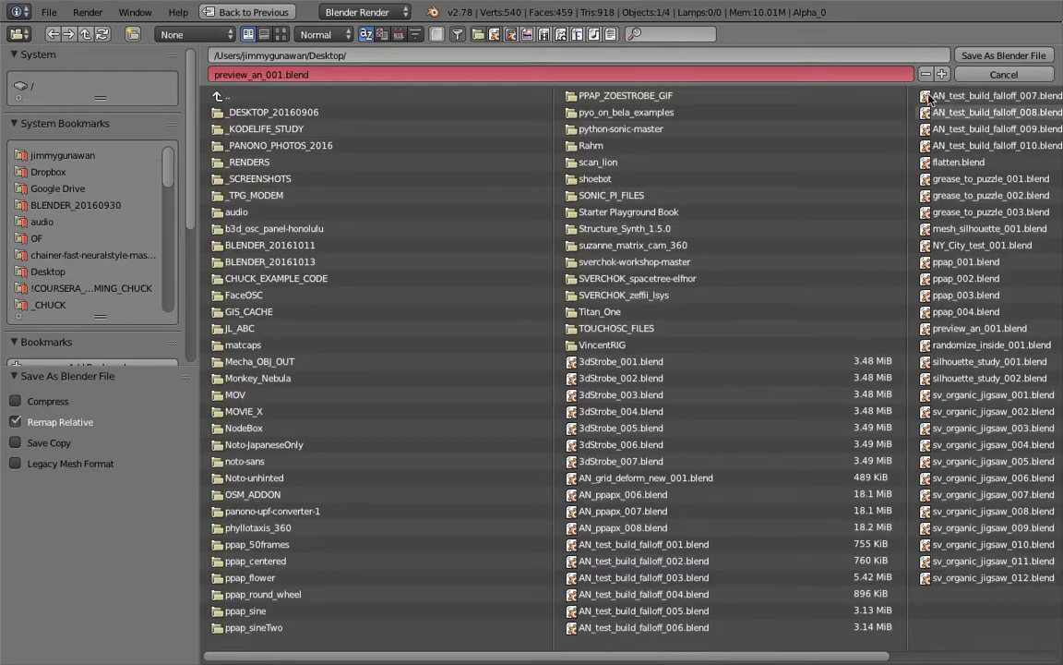
pyautogui.click(941, 74)
pyautogui.click(981, 56)
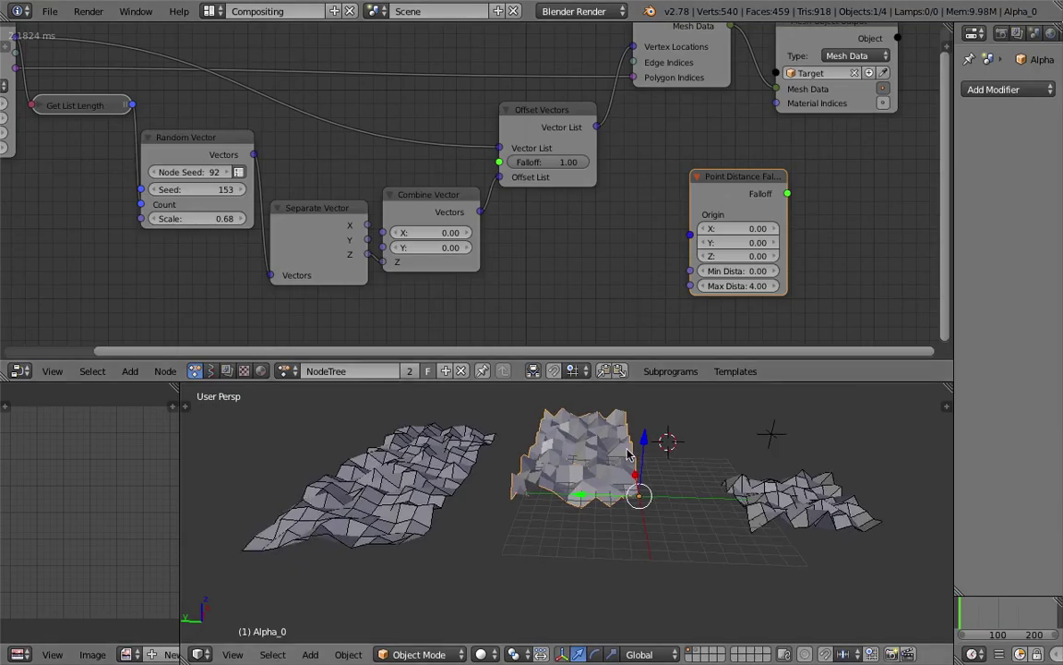
# Display the Sverchok tree NodeTree.001 in the node editor and delete its Viewer BMeshMK2 node
pyautogui.click(211, 372)
pyautogui.click(289, 371)
pyautogui.click(314, 394)
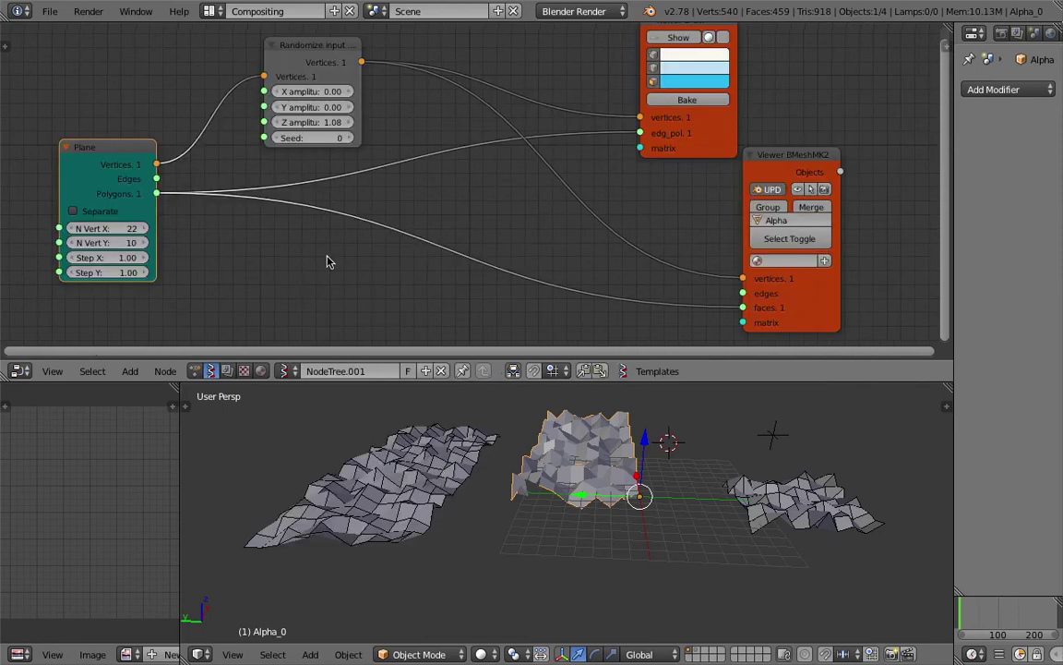
pyautogui.scroll(-1, 334, 244)
pyautogui.click(729, 172)
pyautogui.press('x')
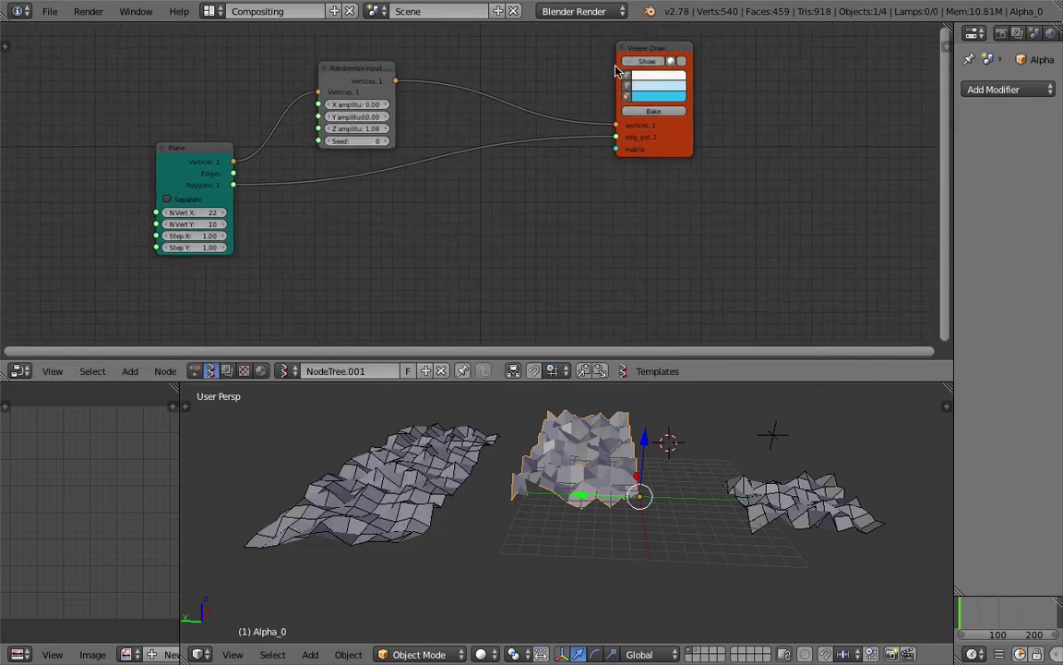
# Move the Viewer Draw node closer to the Randomize node, toggle its preview on, and delete the Alpha_0 mesh object
pyautogui.moveTo(644, 53); pyautogui.dragTo(568, 49)
pyautogui.click(570, 58)
pyautogui.click(572, 60)
pyautogui.click(573, 59)
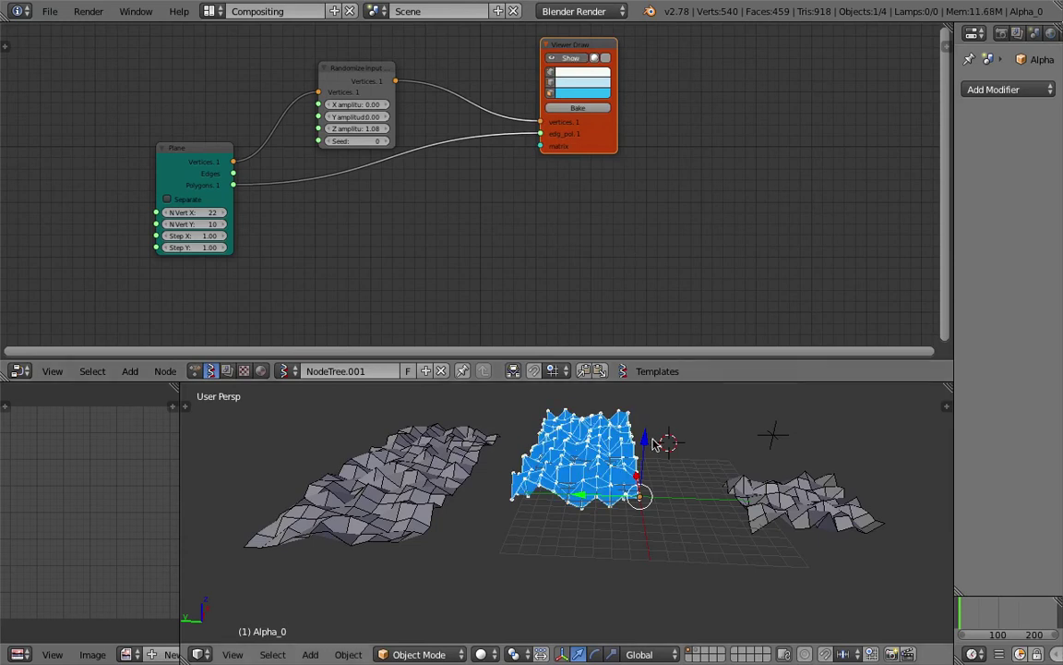
pyautogui.press('x')
pyautogui.click(612, 417)
# Duplicate the Viewer Draw node below the original and spread out the Plane and Randomize Input Vectors nodes to make room
pyautogui.hotkey('shift', 'a')
pyautogui.click(544, 234)
pyautogui.hotkey('shift', 'd')
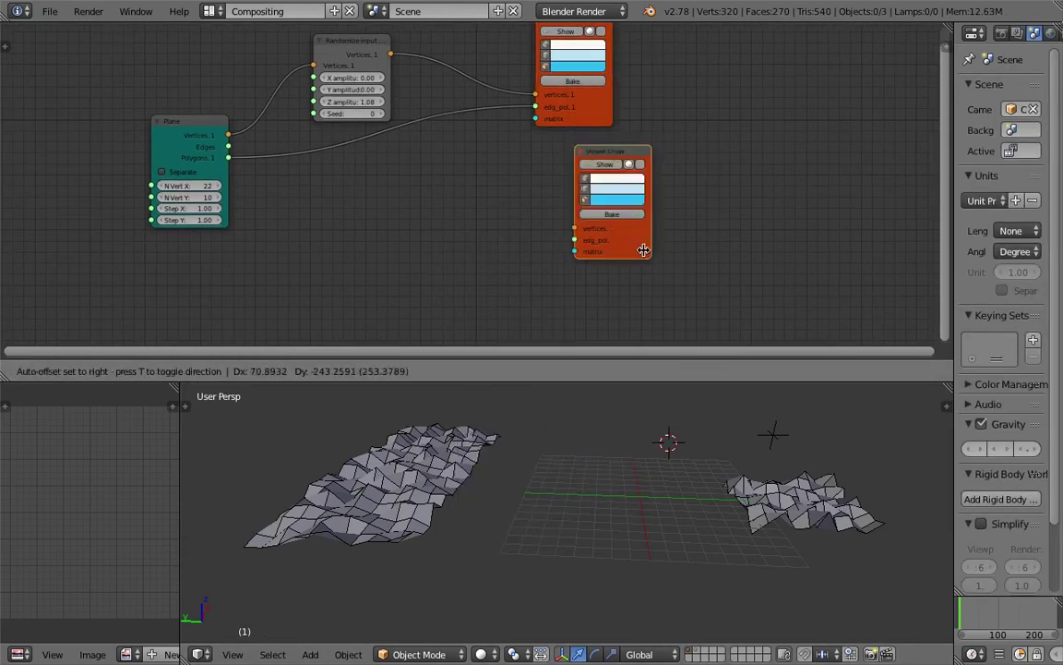
pyautogui.click(621, 270)
pyautogui.moveTo(588, 166); pyautogui.dragTo(639, 175)
pyautogui.moveTo(202, 125); pyautogui.dragTo(212, 94)
pyautogui.moveTo(332, 42); pyautogui.dragTo(301, 37)
pyautogui.scroll(1, 412, 181)
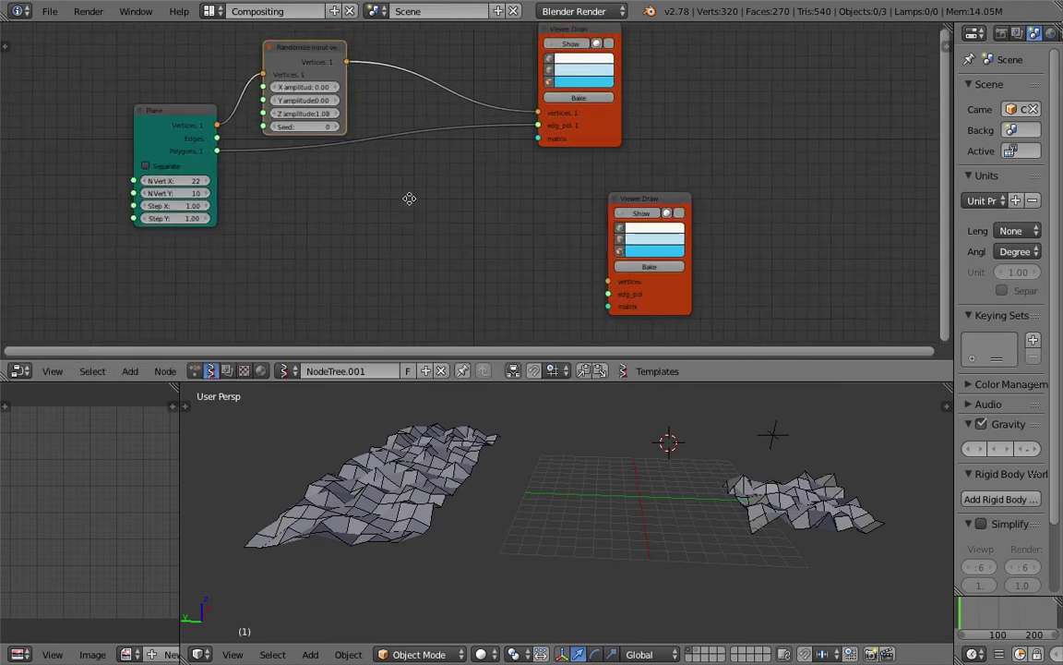
# Add a Box node and connect its vertices and polygons to the duplicated Viewer Draw node with its preview on
pyautogui.hotkey('shift', 'a')
pyautogui.click(420, 197)
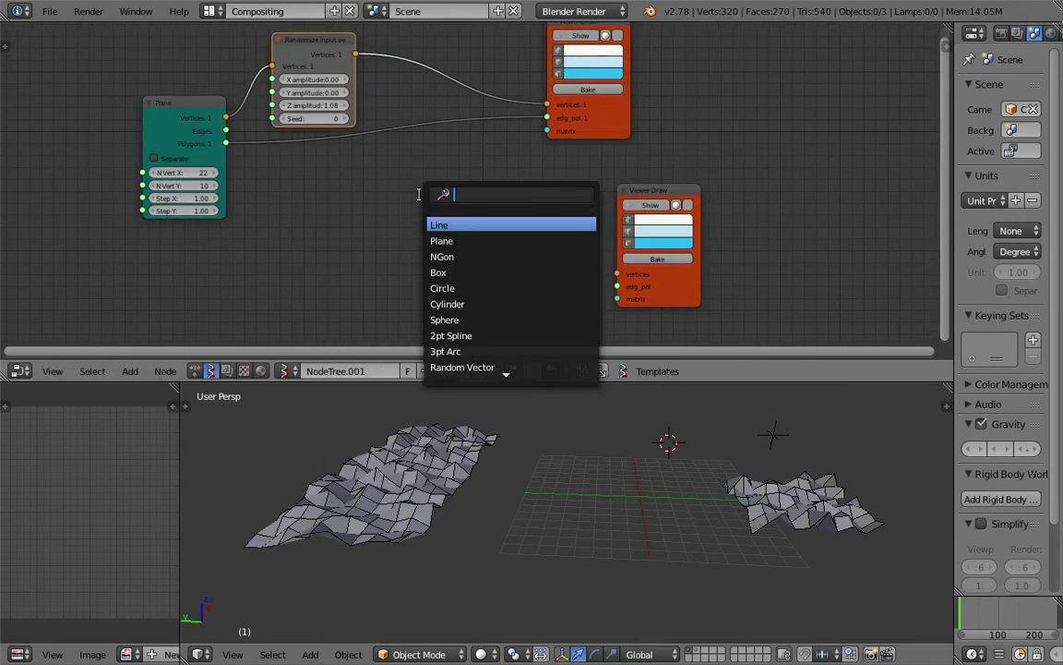
pyautogui.write('cube')
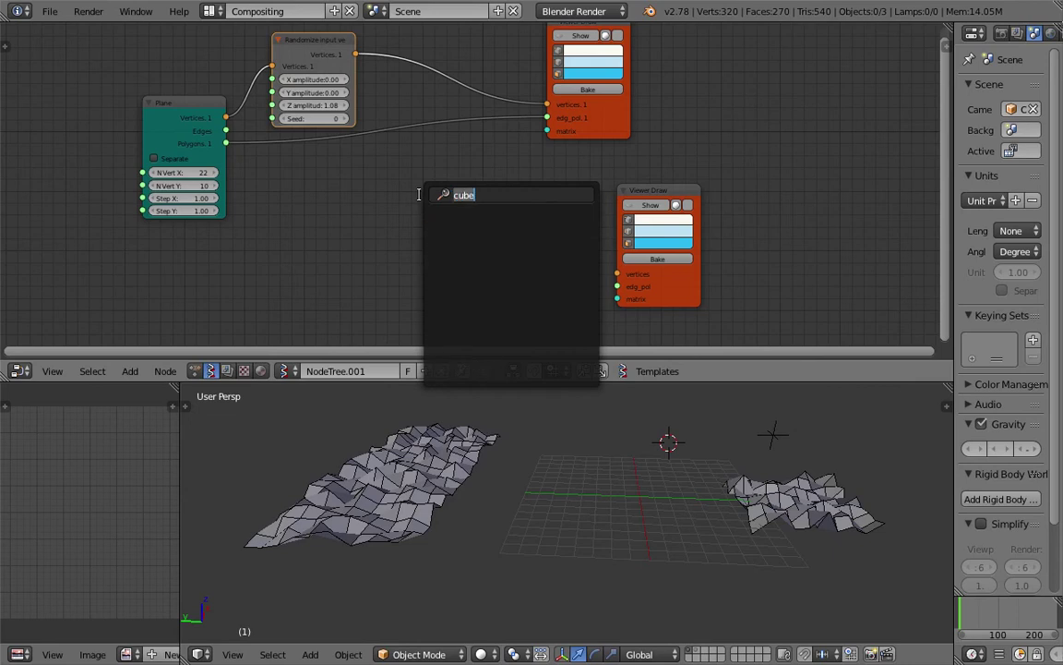
pyautogui.write('box')
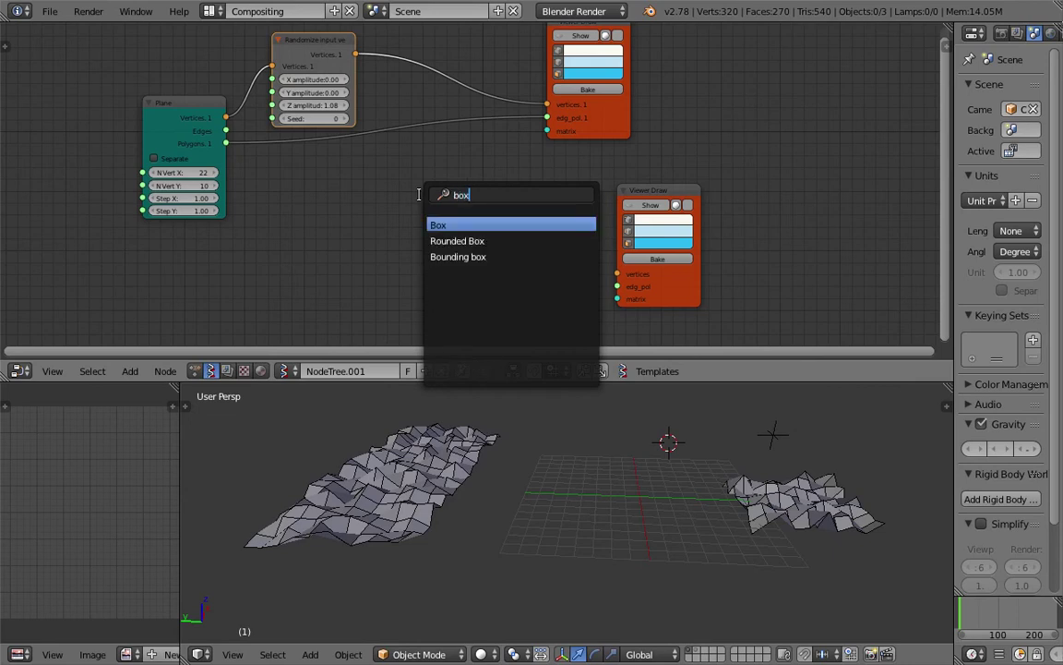
pyautogui.press('Return')
pyautogui.click(393, 223)
pyautogui.moveTo(475, 239); pyautogui.dragTo(617, 273)
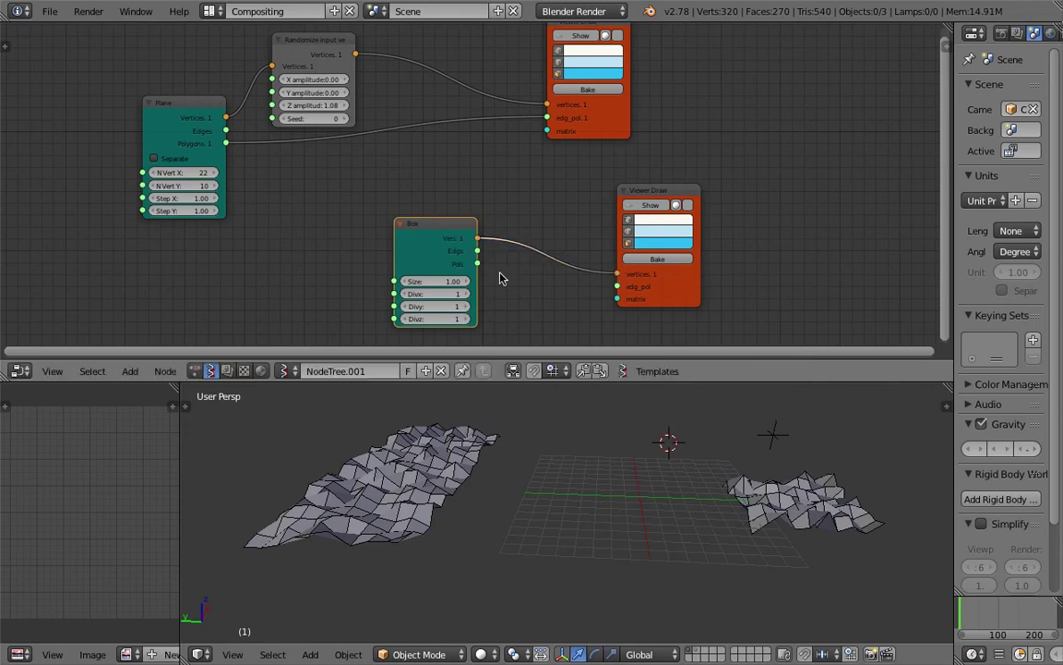
pyautogui.moveTo(479, 273)
pyautogui.mouseDown()
pyautogui.moveTo(441, 271)
pyautogui.moveTo(617, 286)
pyautogui.mouseUp()
pyautogui.moveTo(655, 207); pyautogui.dragTo(717, 191)
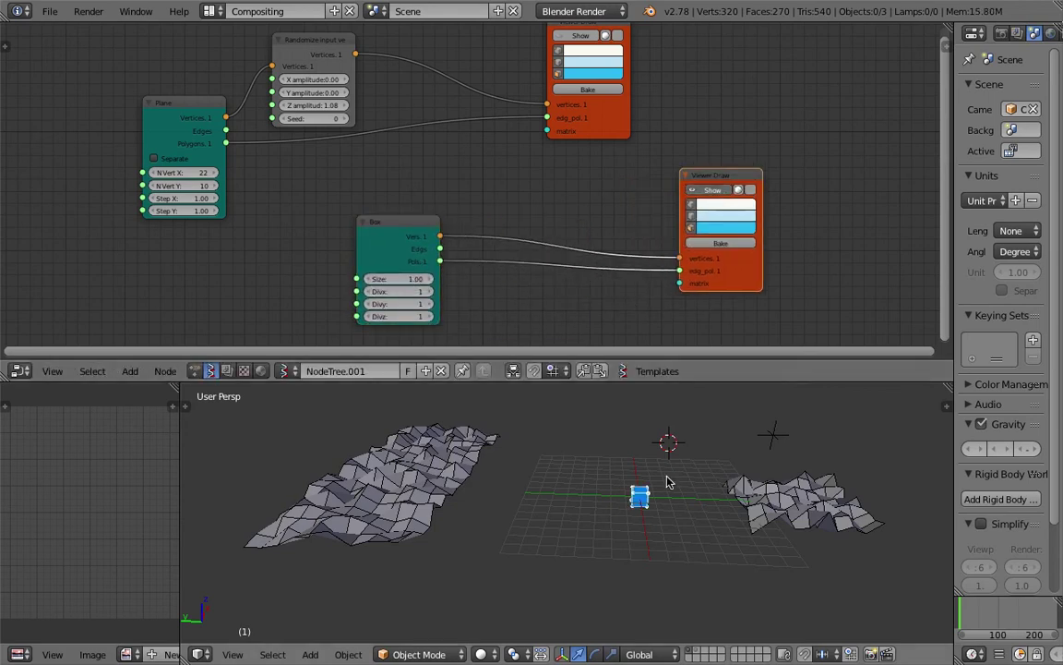
# Add a Matrix in node beside the Box node and connect its output to the lower Viewer Draw's matrix input
pyautogui.moveTo(670, 482); pyautogui.dragTo(620, 489, button='middle')
pyautogui.moveTo(434, 224); pyautogui.dragTo(617, 174)
pyautogui.moveTo(719, 166); pyautogui.dragTo(753, 164)
pyautogui.press('space')
pyautogui.write('ma')
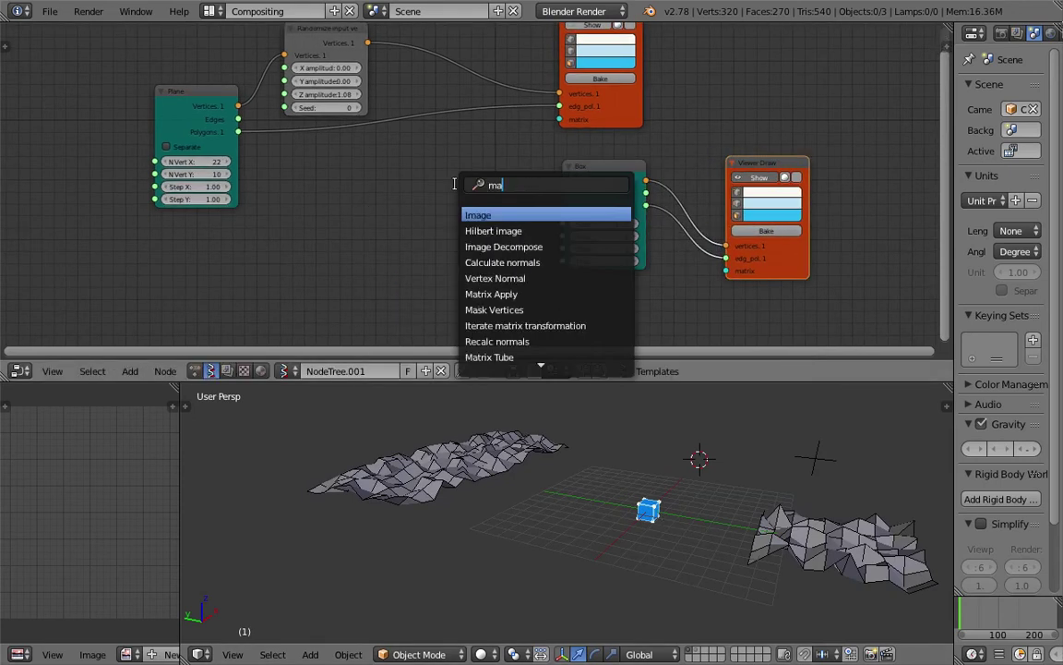
pyautogui.write('trix in')
pyautogui.press('Return')
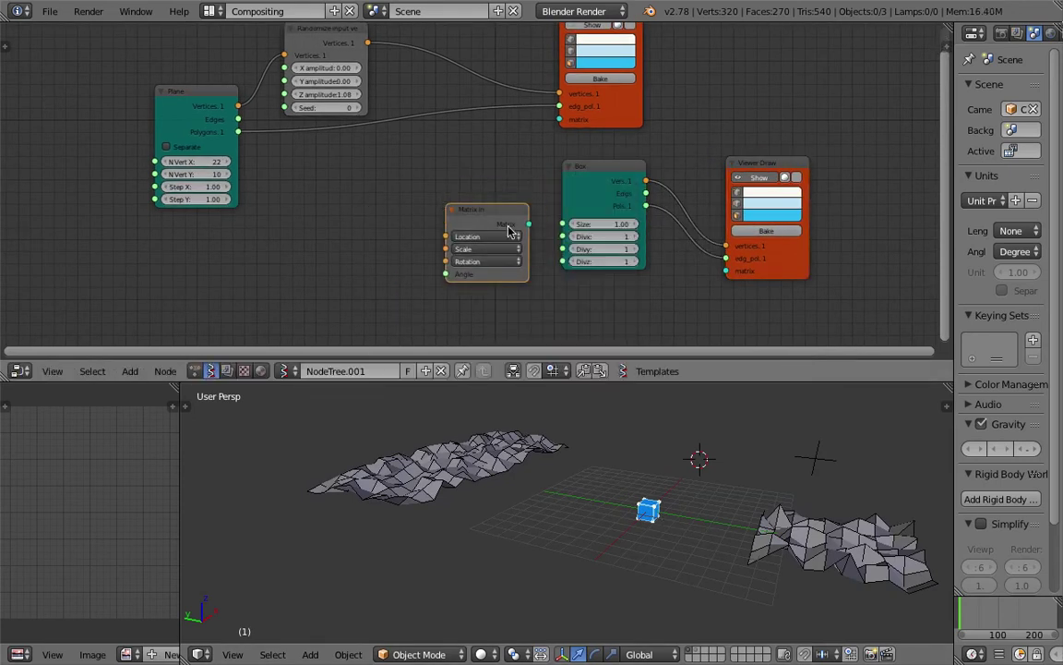
pyautogui.click(611, 286)
pyautogui.moveTo(555, 268)
pyautogui.mouseDown()
pyautogui.moveTo(706, 280)
pyautogui.moveTo(726, 271)
pyautogui.mouseUp()
pyautogui.moveTo(504, 255); pyautogui.dragTo(466, 237)
# Connect the randomized vertices to the Matrix in location and turn on the upper Viewer Draw's preview
pyautogui.moveTo(468, 209); pyautogui.dragTo(474, 245, button='middle')
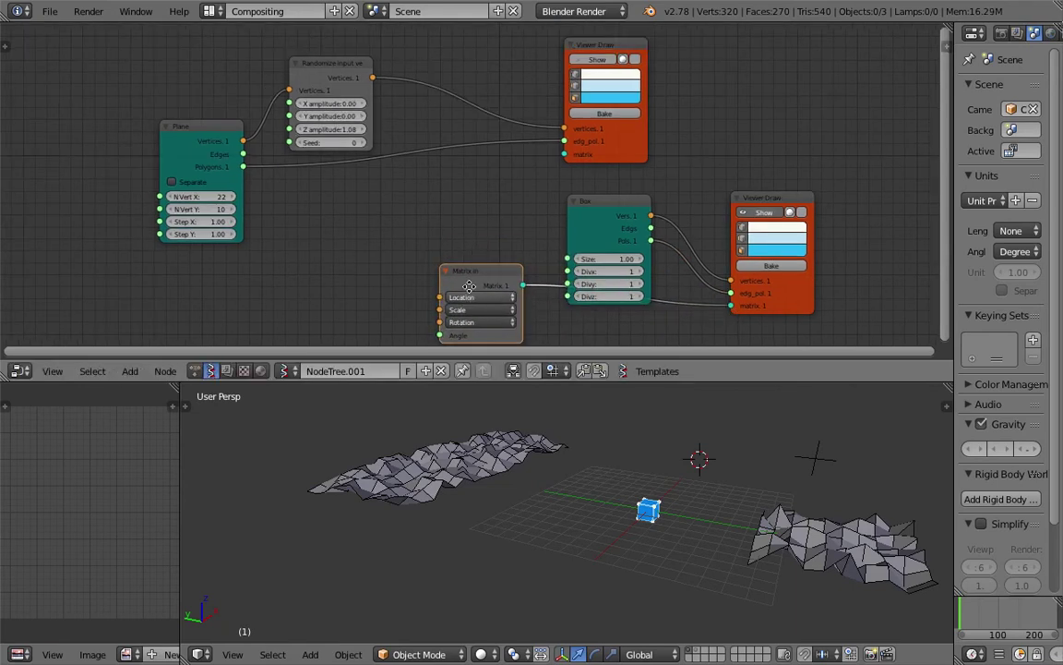
pyautogui.scroll(-1, 468, 296)
pyautogui.moveTo(390, 70); pyautogui.dragTo(452, 272)
pyautogui.moveTo(646, 480); pyautogui.dragTo(581, 499, button='middle')
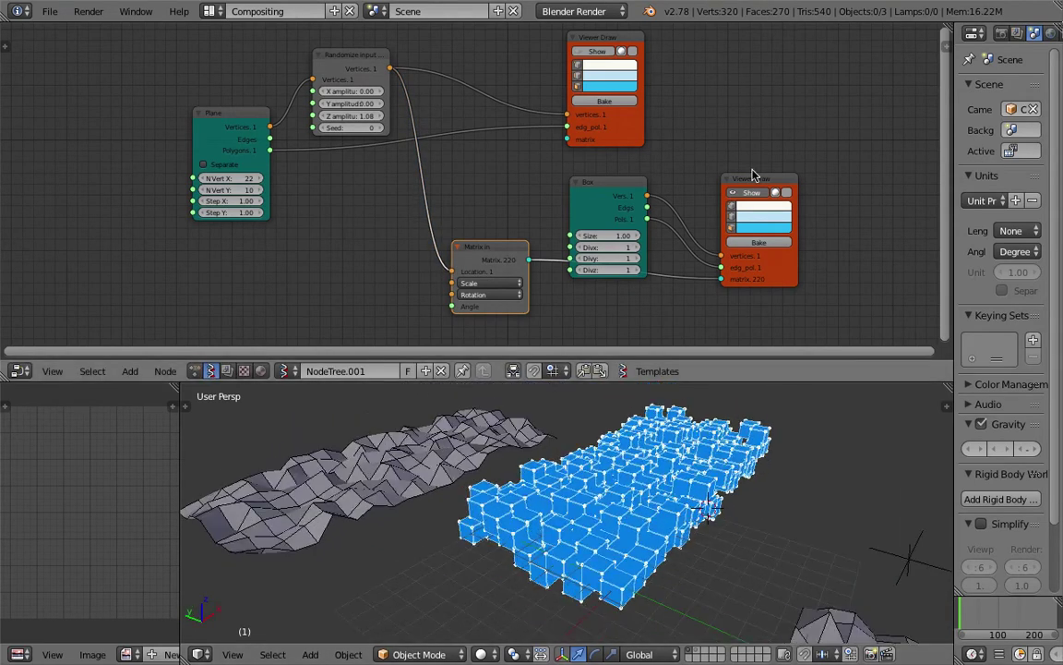
pyautogui.click(592, 55)
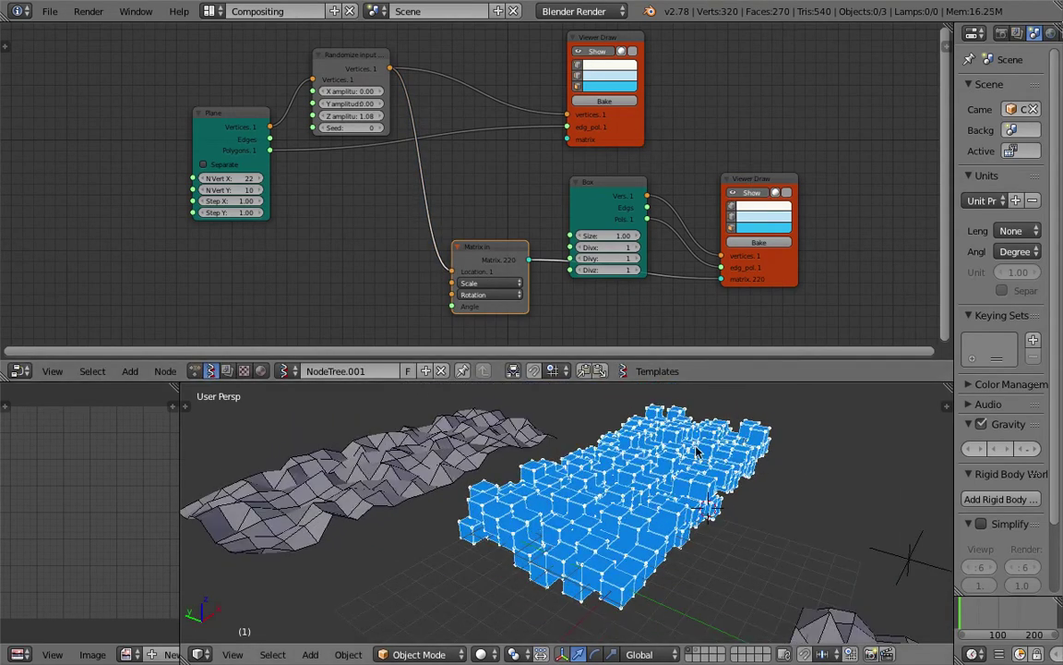
pyautogui.moveTo(621, 436); pyautogui.dragTo(681, 492, button='middle')
# Change the lower Viewer Draw's face color to red and set the Box size to 0.46
pyautogui.click(763, 228)
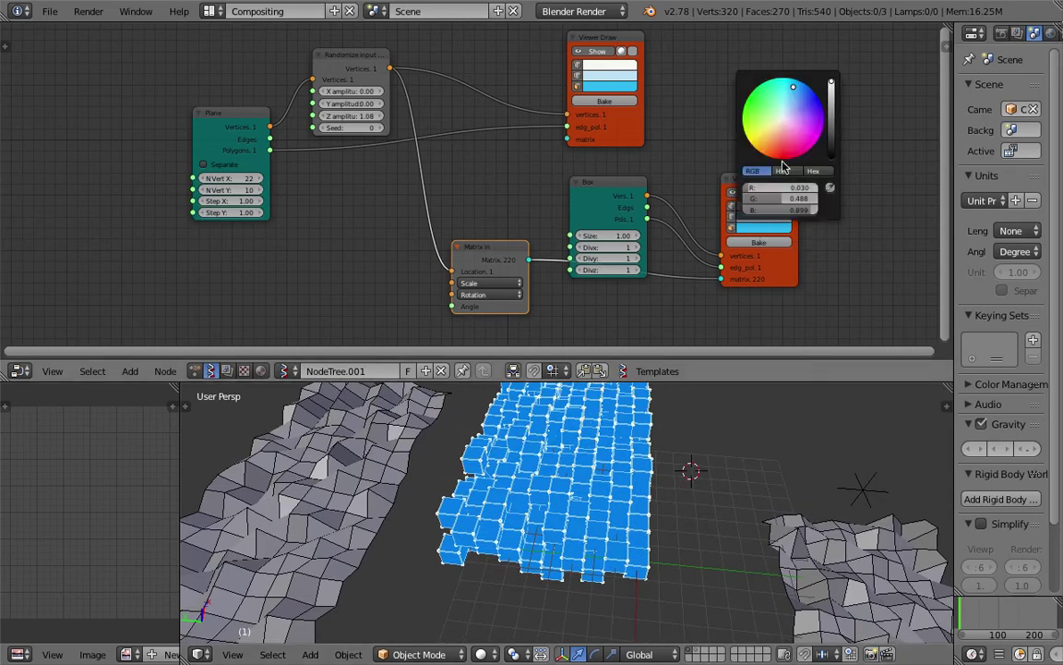
pyautogui.click(786, 144)
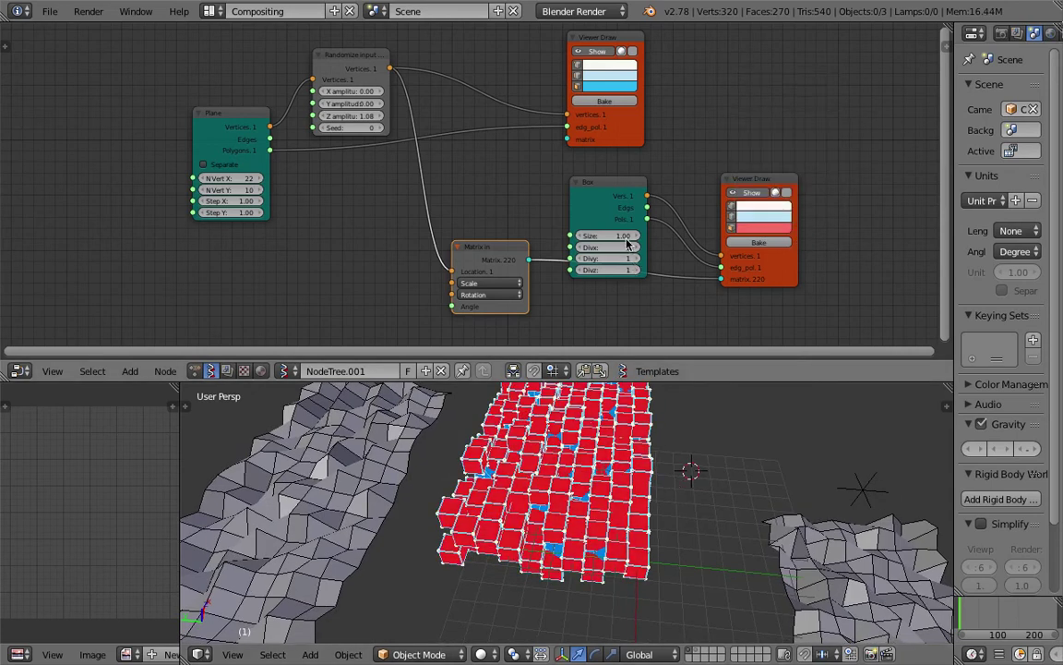
pyautogui.moveTo(607, 236); pyautogui.dragTo(557, 236)
pyautogui.moveTo(653, 412); pyautogui.dragTo(482, 446, button='middle')
# Save over preview_an_002.blend, then enlarge the 3D viewport and select the Target mesh
pyautogui.hotkey('ctrl', 's')
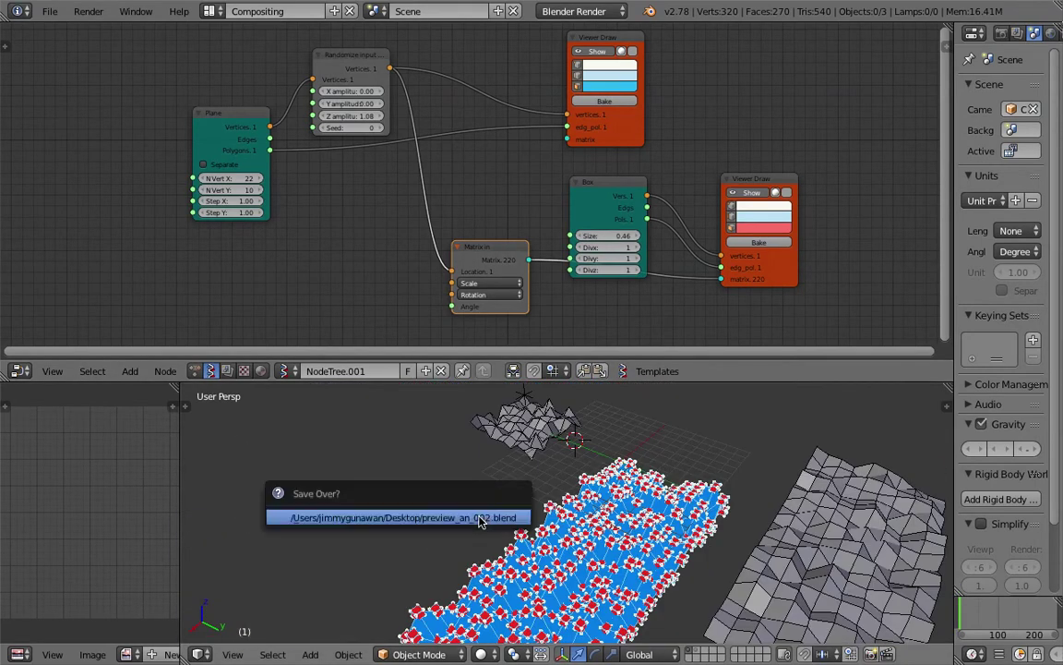
pyautogui.moveTo(623, 380); pyautogui.dragTo(624, 308)
pyautogui.rightClick(792, 463)
pyautogui.moveTo(775, 462); pyautogui.dragTo(576, 447, button='middle')
pyautogui.moveTo(526, 420); pyautogui.dragTo(775, 496, button='middle')
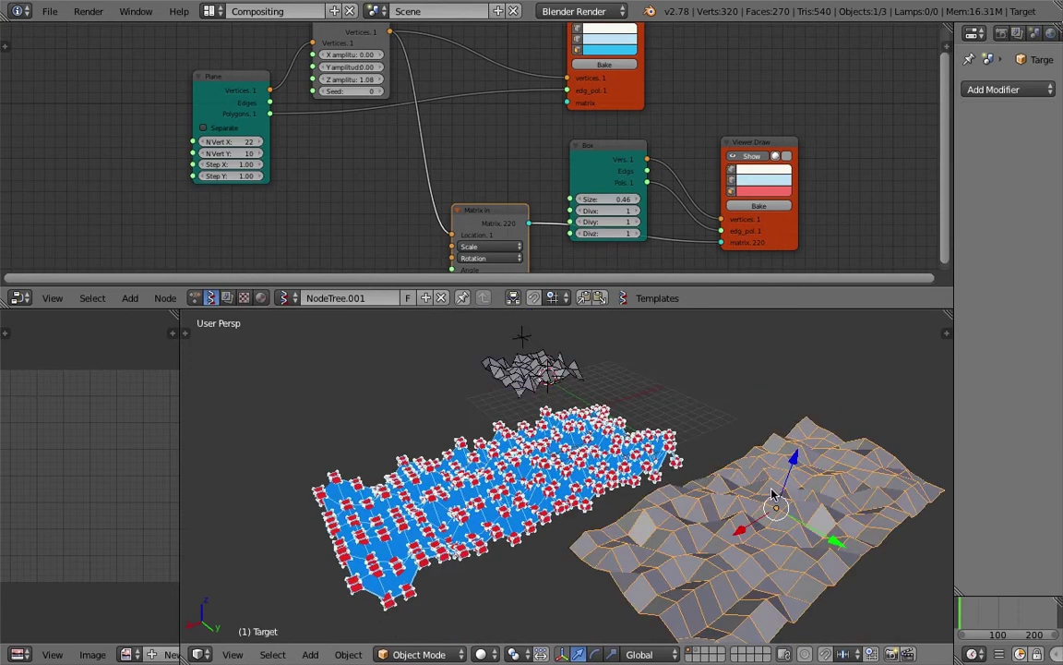
pyautogui.moveTo(714, 480); pyautogui.dragTo(632, 476, button='middle')
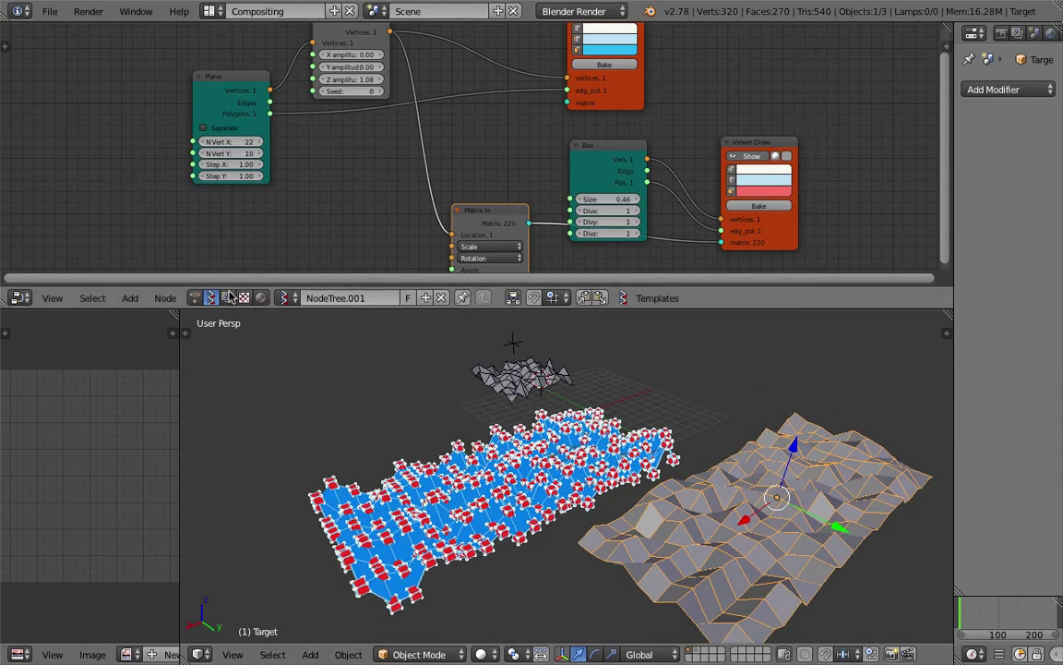
# Switch to the Animation Nodes tree, delete the Point Distance Falloff node and reposition the Mesh Object Output node
pyautogui.click(197, 298)
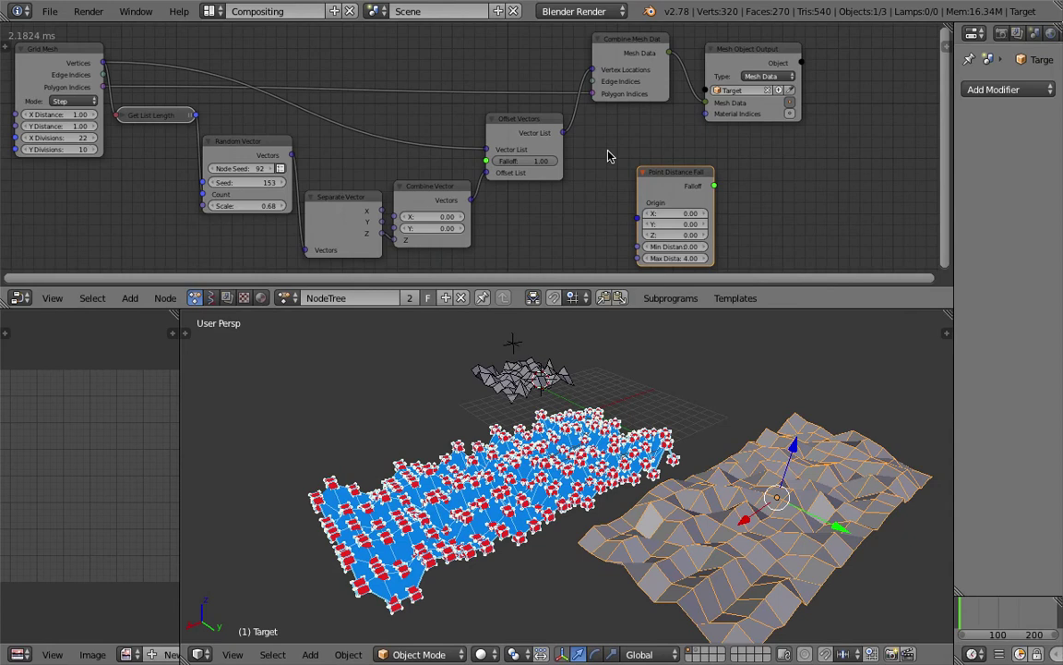
pyautogui.moveTo(598, 172); pyautogui.dragTo(582, 174)
pyautogui.press('x')
pyautogui.moveTo(631, 167); pyautogui.dragTo(653, 194, button='middle')
pyautogui.moveTo(676, 100); pyautogui.dragTo(693, 72)
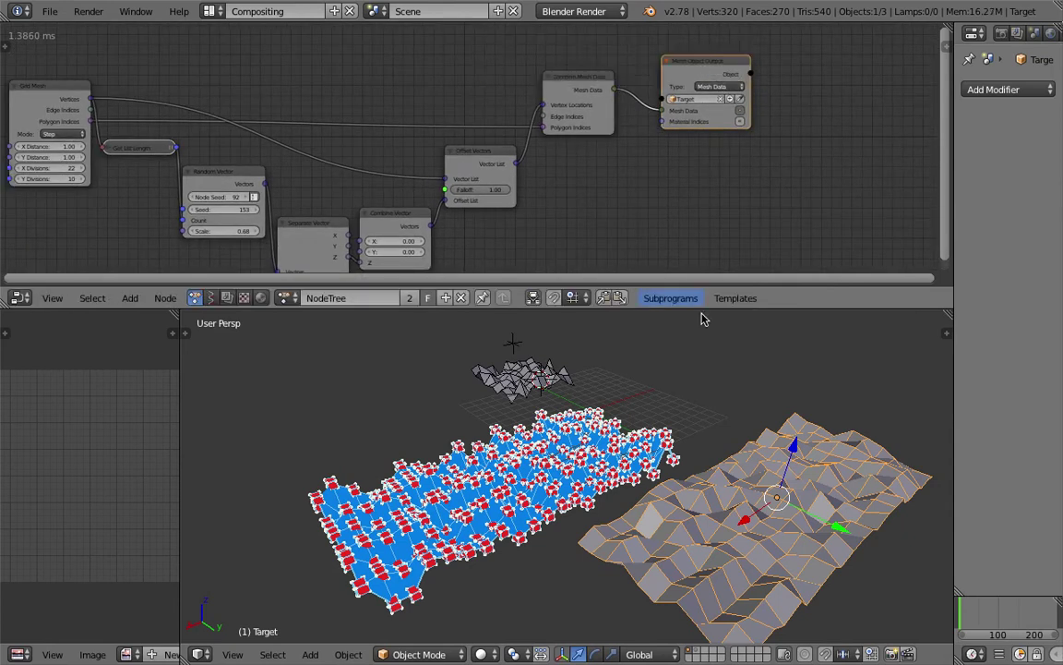
pyautogui.moveTo(724, 535); pyautogui.dragTo(696, 535, button='middle')
pyautogui.moveTo(628, 198); pyautogui.dragTo(628, 183, button='middle')
pyautogui.hotkey('shift', 'a')
pyautogui.click(629, 182)
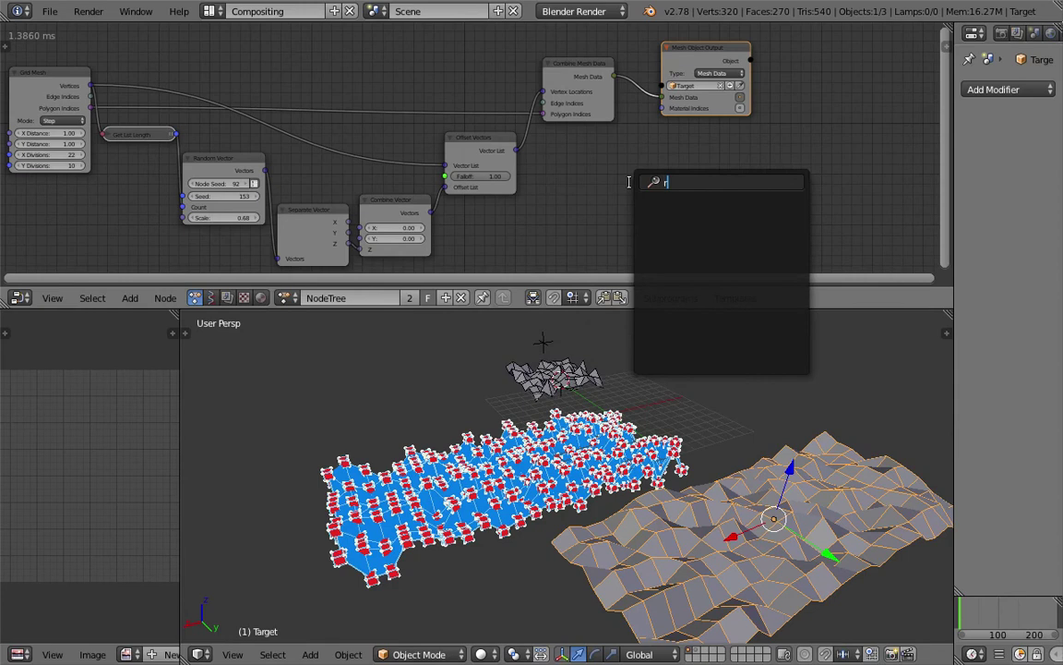
pyautogui.press('Escape')
# Search the nodes for "repli", add a Replicate Mesh Data node and place it below the Mesh Object Output node
pyautogui.hotkey('shift', 'a')
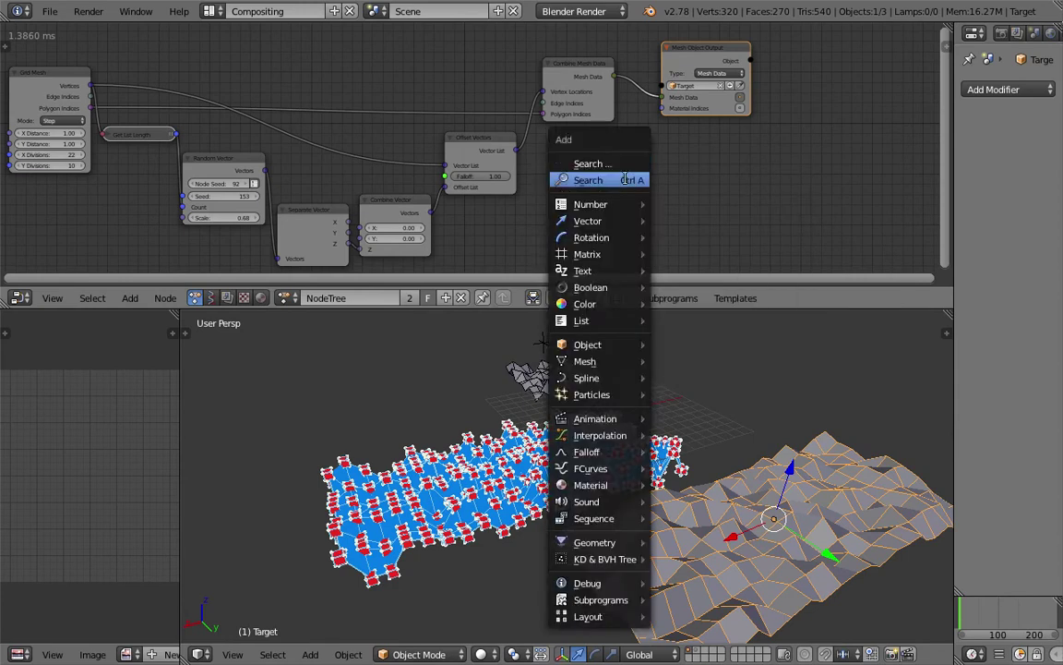
pyautogui.click(628, 178)
pyautogui.write('repli')
pyautogui.press('Down')
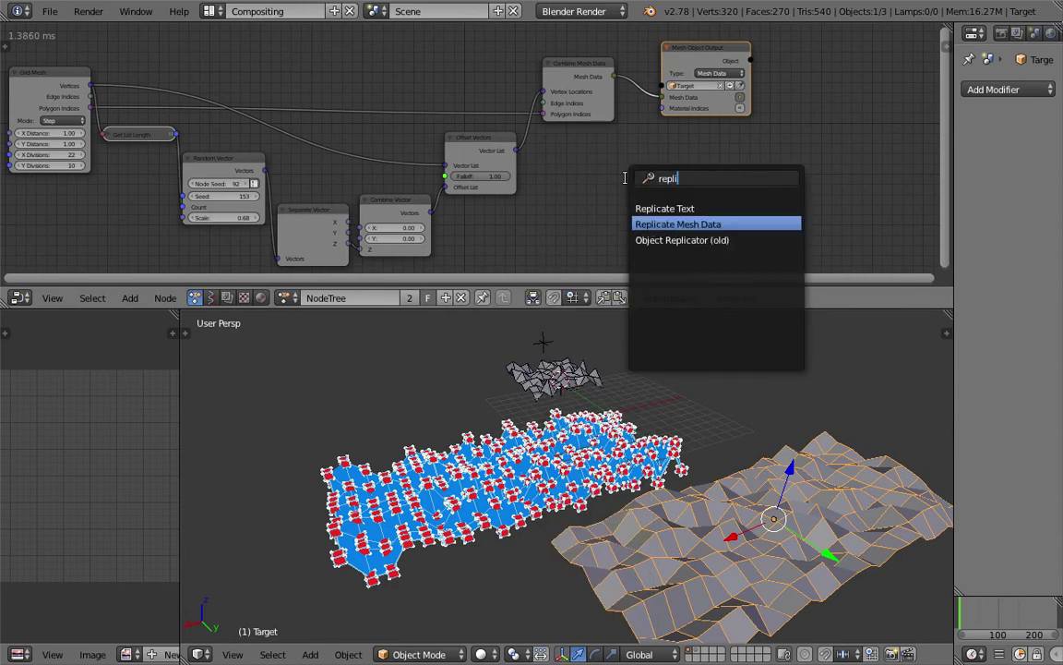
pyautogui.press('Return')
pyautogui.click(629, 177)
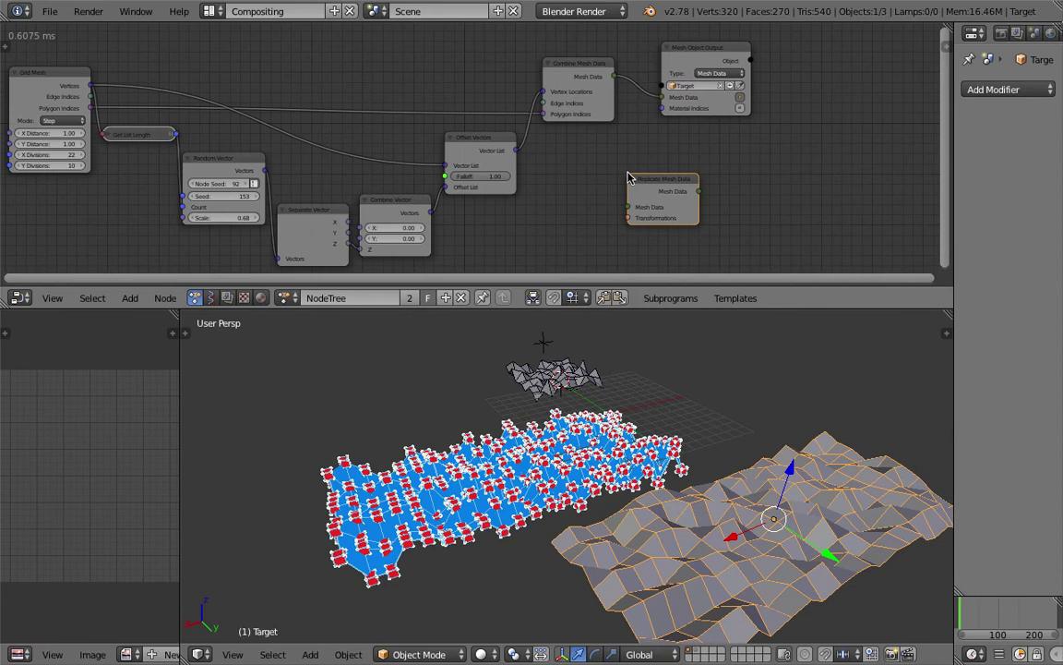
pyautogui.moveTo(647, 174); pyautogui.dragTo(729, 185)
pyautogui.scroll(3, 739, 210)
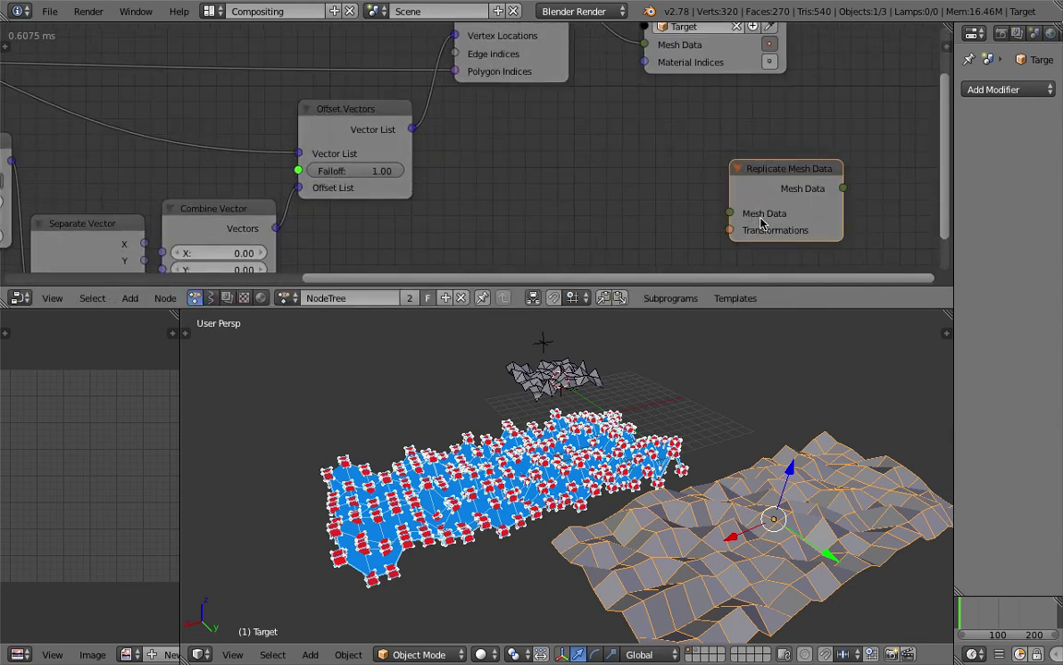
pyautogui.hotkey('shift', 'a')
pyautogui.click(541, 173)
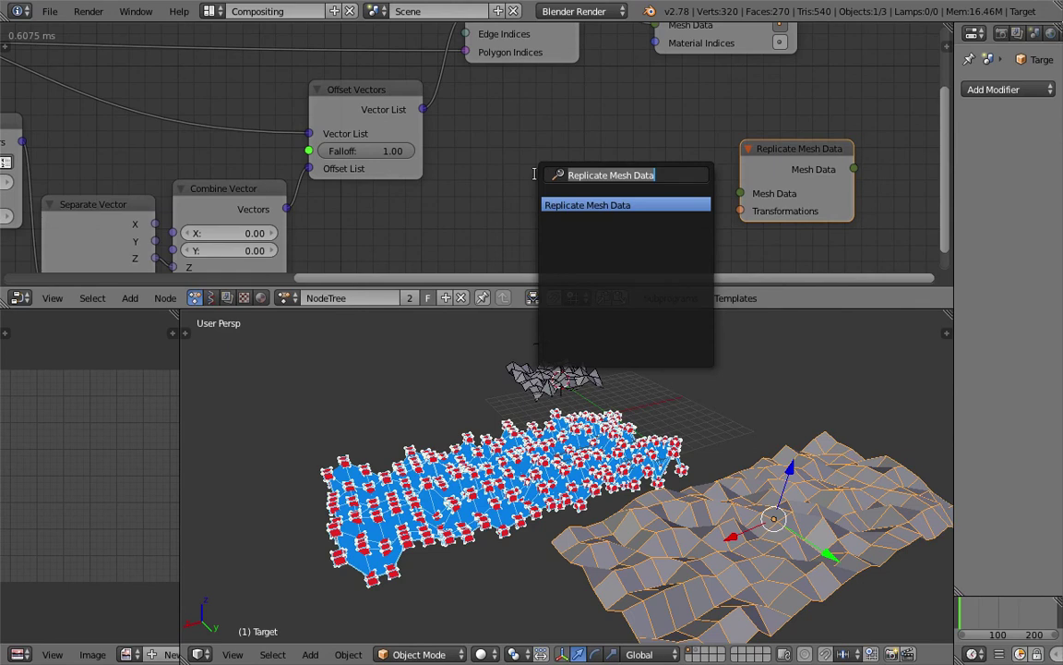
pyautogui.click(525, 428)
# Add a Monkey mesh to the 3D scene
pyautogui.moveTo(542, 397); pyautogui.dragTo(546, 424, button='middle')
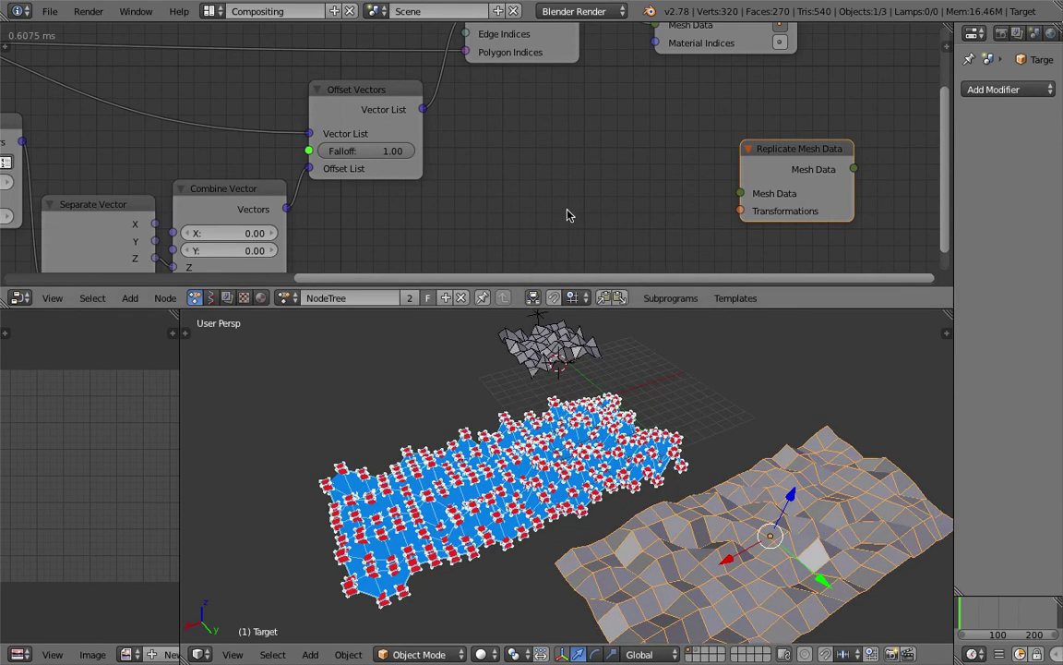
pyautogui.moveTo(513, 466); pyautogui.dragTo(568, 476, button='middle')
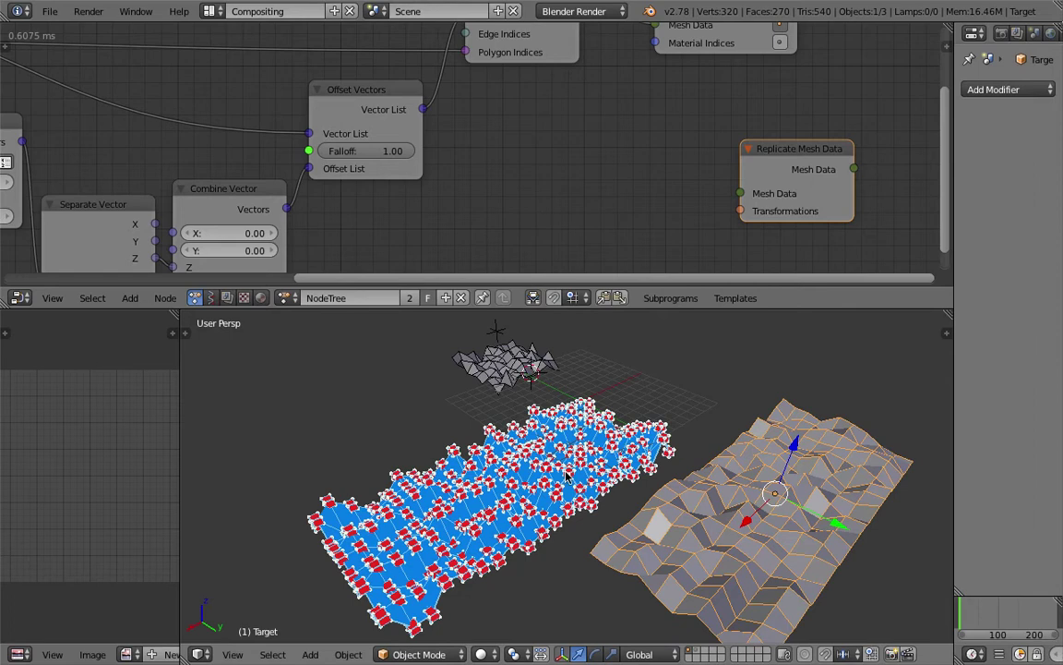
pyautogui.scroll(-3, 565, 472)
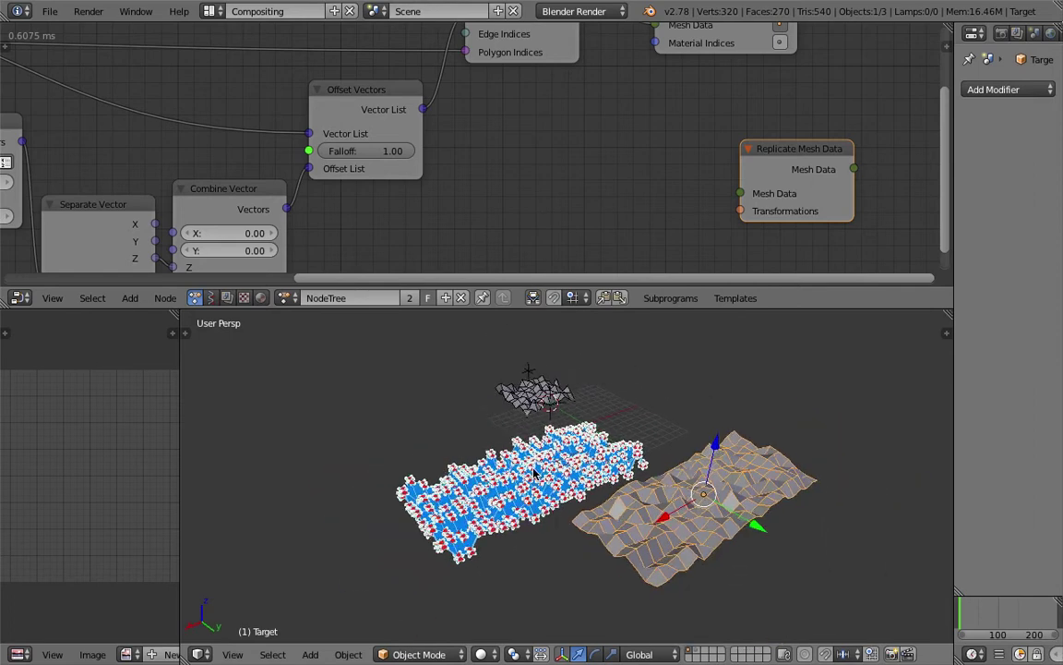
pyautogui.hotkey('shift', 'a')
pyautogui.moveTo(513, 408)
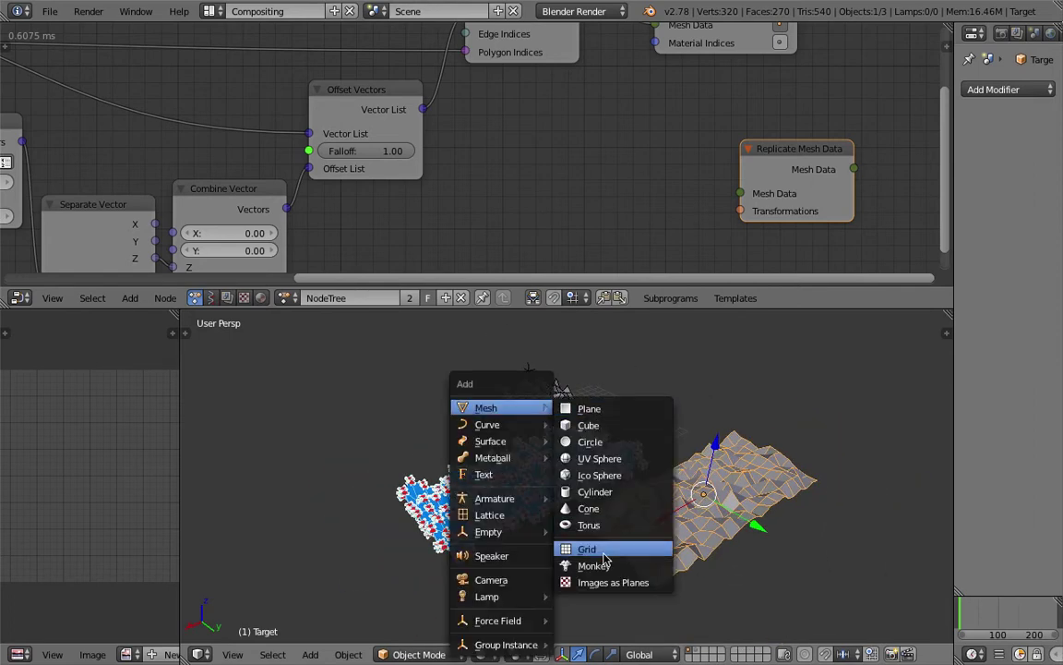
pyautogui.click(598, 565)
# Add an Object Mesh Data node beside Replicate Mesh Data and assign Suzanne as its object
pyautogui.hotkey('shift', 'a')
pyautogui.moveTo(560, 167)
pyautogui.moveTo(562, 241)
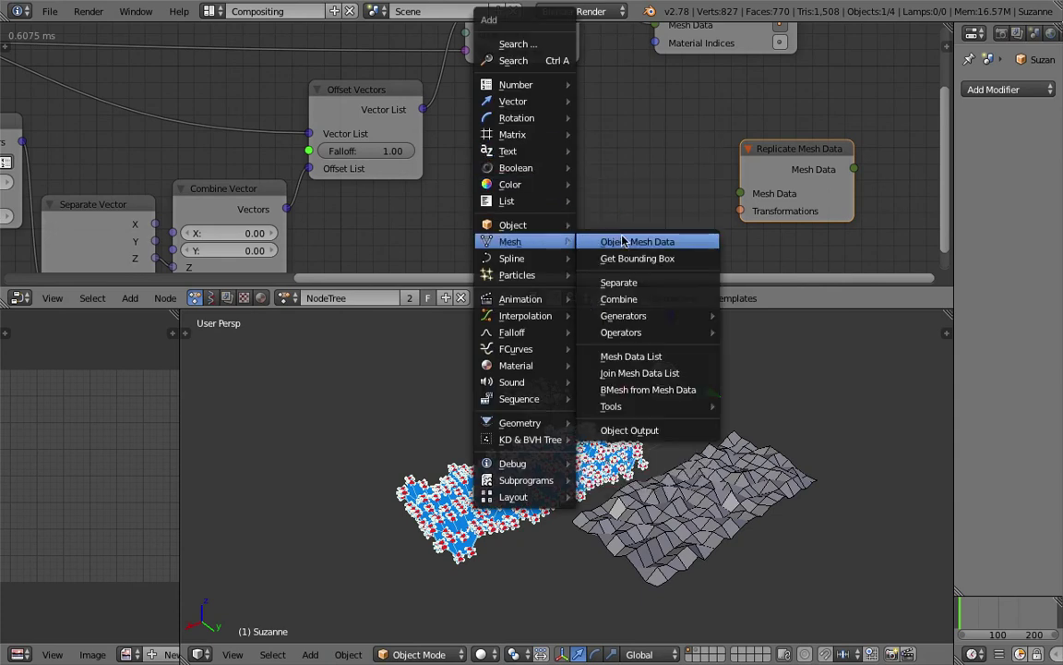
pyautogui.click(626, 242)
pyautogui.click(581, 203)
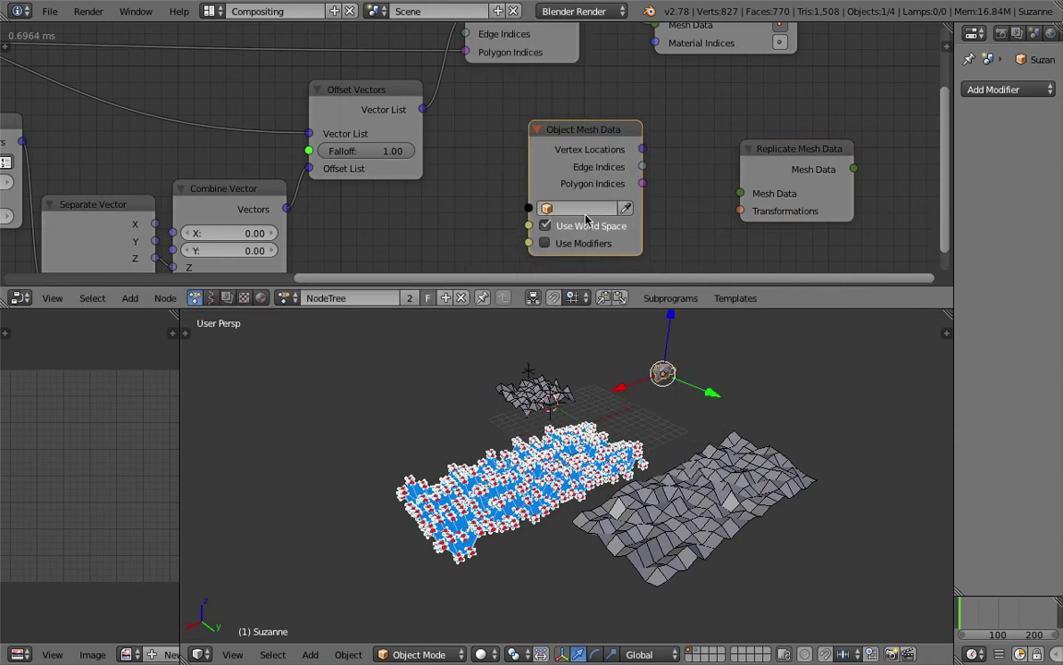
pyautogui.click(585, 214)
pyautogui.click(567, 294)
# Feed Suzanne's vertices and polygons through a new collapsed Combine Mesh Data node into Replicate Mesh Data's Mesh Data input
pyautogui.moveTo(619, 124); pyautogui.dragTo(601, 103)
pyautogui.moveTo(624, 128); pyautogui.dragTo(626, 208)
pyautogui.click(660, 135)
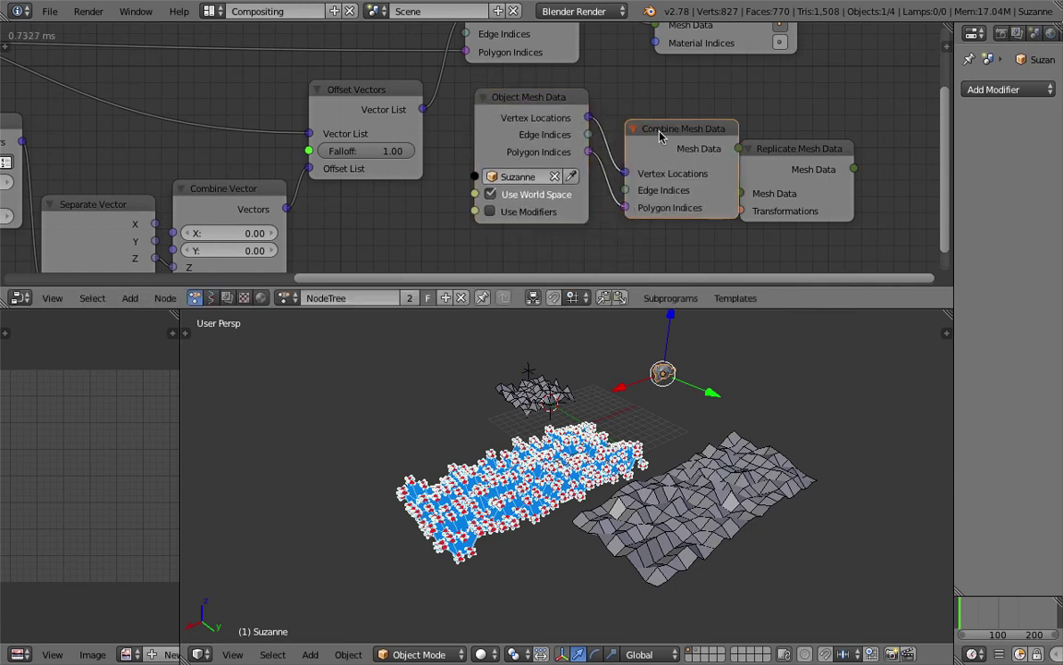
pyautogui.click(634, 129)
pyautogui.moveTo(653, 127); pyautogui.dragTo(645, 112)
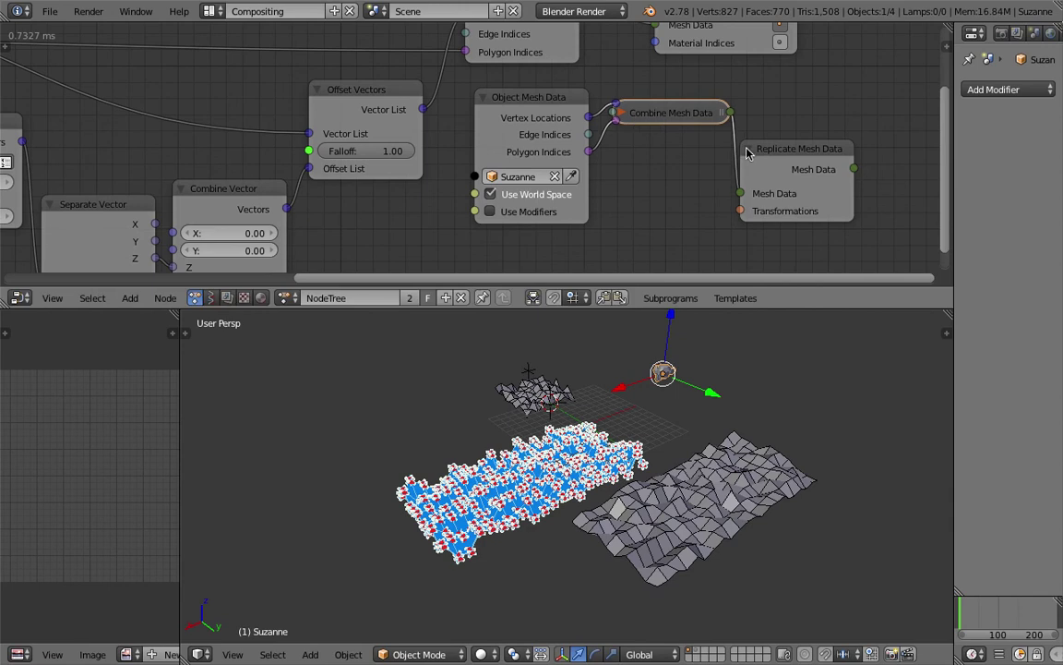
pyautogui.moveTo(752, 149); pyautogui.dragTo(772, 135)
# Rearrange the Offset Vectors and upper Combine Mesh Data nodes, and link Offset Vectors' vector list to Replicate Mesh Data's Transformations
pyautogui.scroll(-6, 644, 145)
pyautogui.moveTo(427, 137); pyautogui.dragTo(442, 165, button='middle')
pyautogui.scroll(-1, 441, 165)
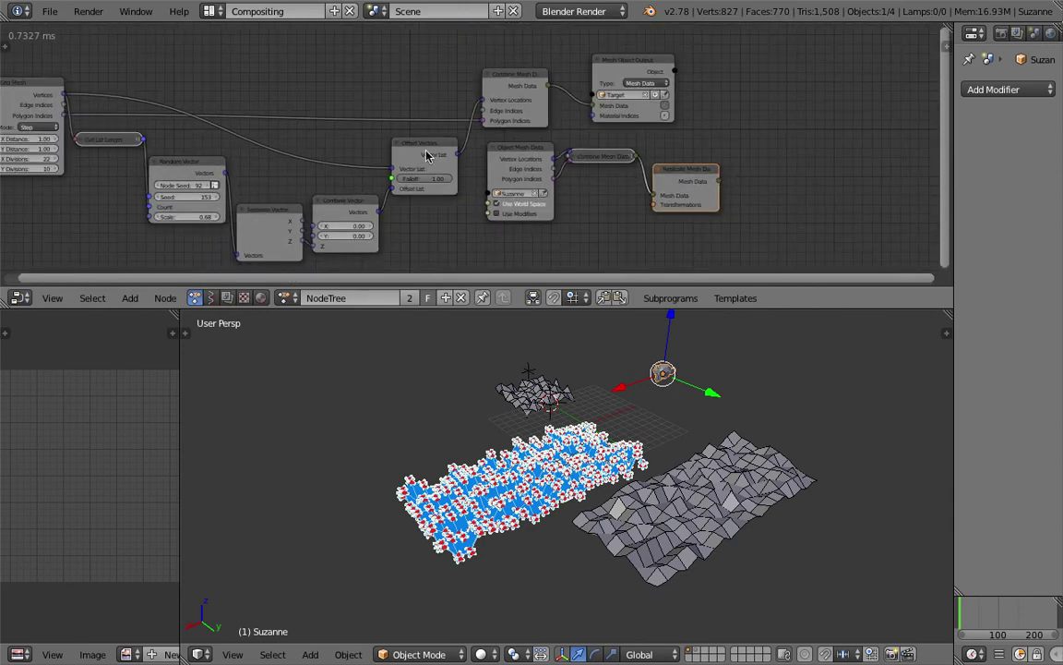
pyautogui.moveTo(425, 147); pyautogui.dragTo(462, 157)
pyautogui.click(505, 89)
pyautogui.moveTo(565, 207); pyautogui.dragTo(713, 172)
# Set the timeline to frame 55 and show the Animation Nodes tool shelf in the node editor
pyautogui.click(979, 601)
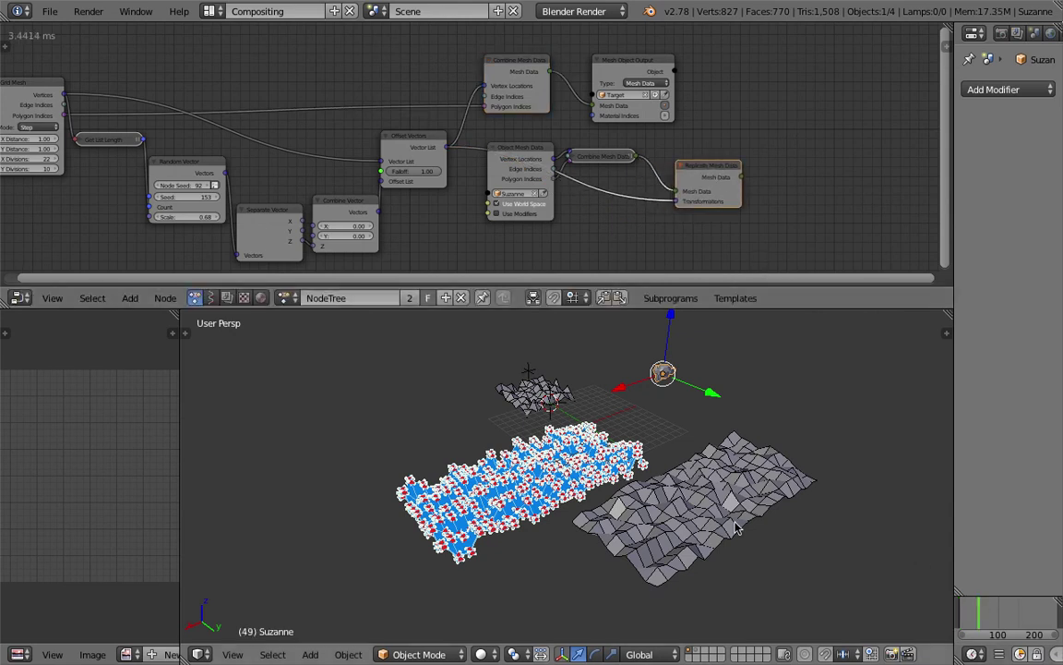
pyautogui.moveTo(712, 519); pyautogui.dragTo(683, 516, button='middle')
pyautogui.moveTo(982, 616); pyautogui.dragTo(982, 616)
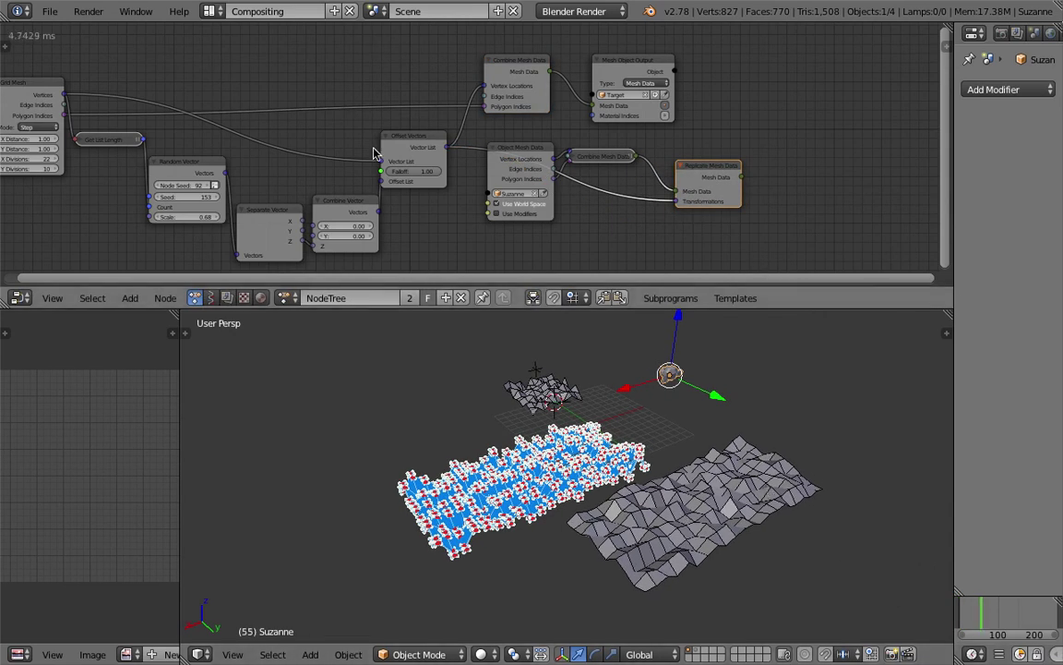
pyautogui.click(5, 45)
# Spread out the Replicate Mesh Data, Object Mesh Data and collapsed Combine Mesh Data nodes so their links are readable
pyautogui.moveTo(306, 78); pyautogui.dragTo(356, 78, button='middle')
pyautogui.moveTo(835, 177); pyautogui.dragTo(880, 171)
pyautogui.moveTo(628, 171); pyautogui.dragTo(639, 230)
pyautogui.moveTo(707, 159); pyautogui.dragTo(742, 160)
pyautogui.moveTo(709, 343)
pyautogui.mouseDown(button='middle')
pyautogui.moveTo(702, 460)
pyautogui.moveTo(688, 434)
pyautogui.moveTo(757, 248)
pyautogui.mouseUp(button='middle')
pyautogui.press('z')
pyautogui.press('z')
pyautogui.click(676, 218)
pyautogui.scroll(2, 676, 218)
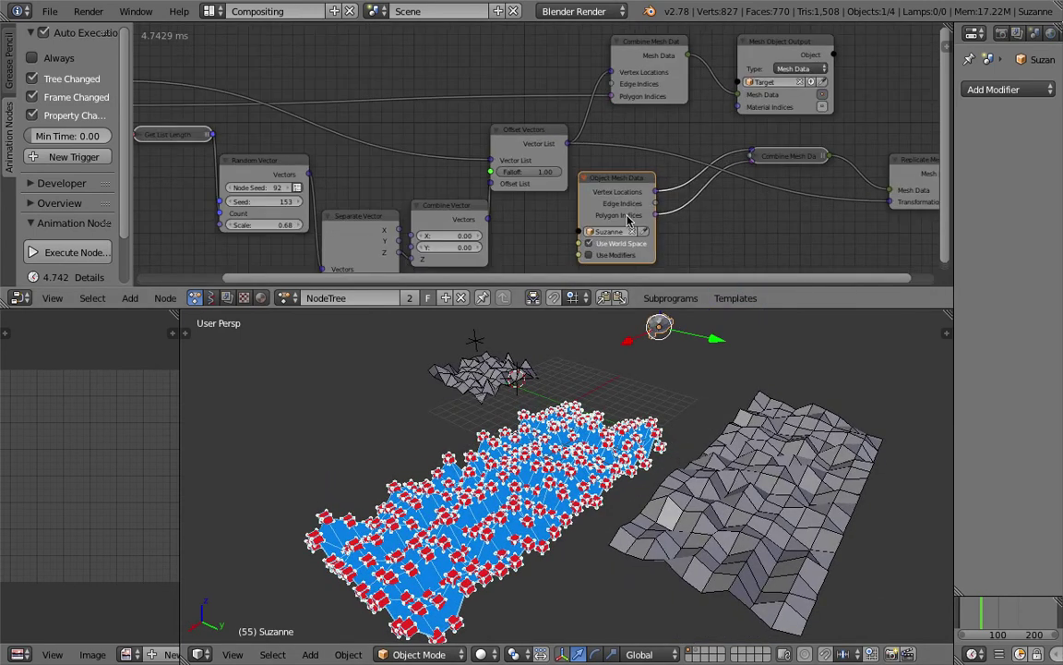
# Move the Mesh Object Output node beyond Replicate Mesh Data and save over the current blend file
pyautogui.moveTo(715, 185); pyautogui.dragTo(609, 186, button='middle')
pyautogui.moveTo(812, 164); pyautogui.dragTo(811, 156)
pyautogui.moveTo(751, 141); pyautogui.dragTo(648, 184, button='middle')
pyautogui.moveTo(555, 87); pyautogui.dragTo(793, 83)
pyautogui.hotkey('ctrl', 's')
pyautogui.click(735, 93)
# Link the Replicate Mesh Data output to the Mesh Object Output's Mesh Data input, replacing the existing link
pyautogui.moveTo(706, 192); pyautogui.dragTo(564, 187, button='middle')
pyautogui.scroll(1, 567, 189)
pyautogui.moveTo(581, 203); pyautogui.dragTo(609, 180)
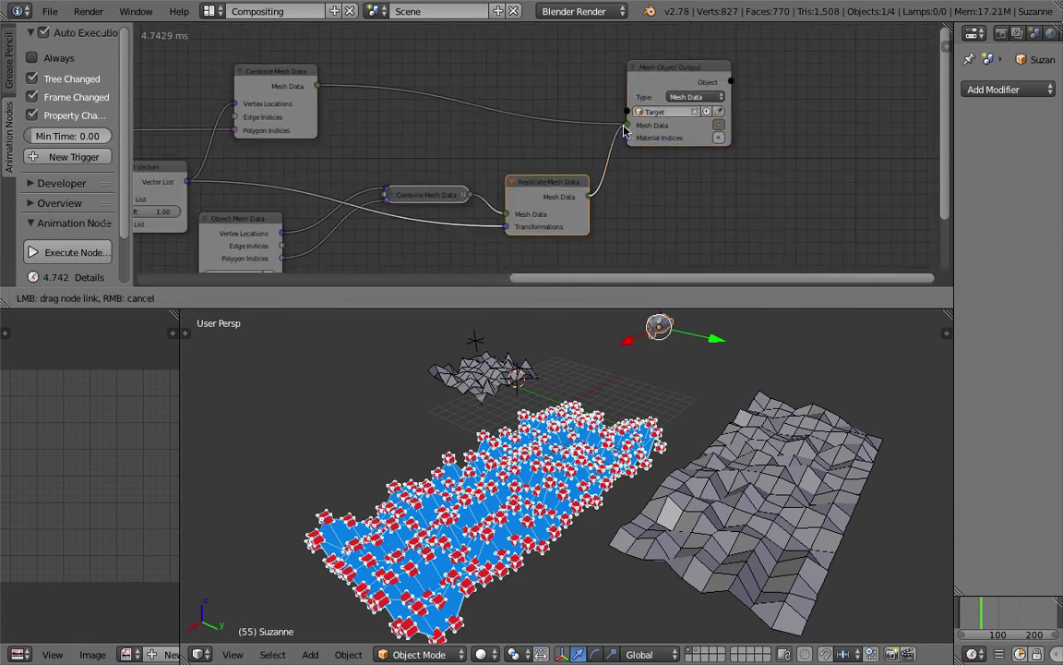
# Move the Empty to several new positions in the scene and set the timeline to frame 11
pyautogui.moveTo(736, 441); pyautogui.dragTo(599, 482, button='middle')
pyautogui.scroll(5, 646, 558)
pyautogui.rightClick(530, 532)
pyautogui.press('g')
pyautogui.click(612, 451)
pyautogui.moveTo(656, 454); pyautogui.dragTo(575, 466, button='middle')
pyautogui.press('g')
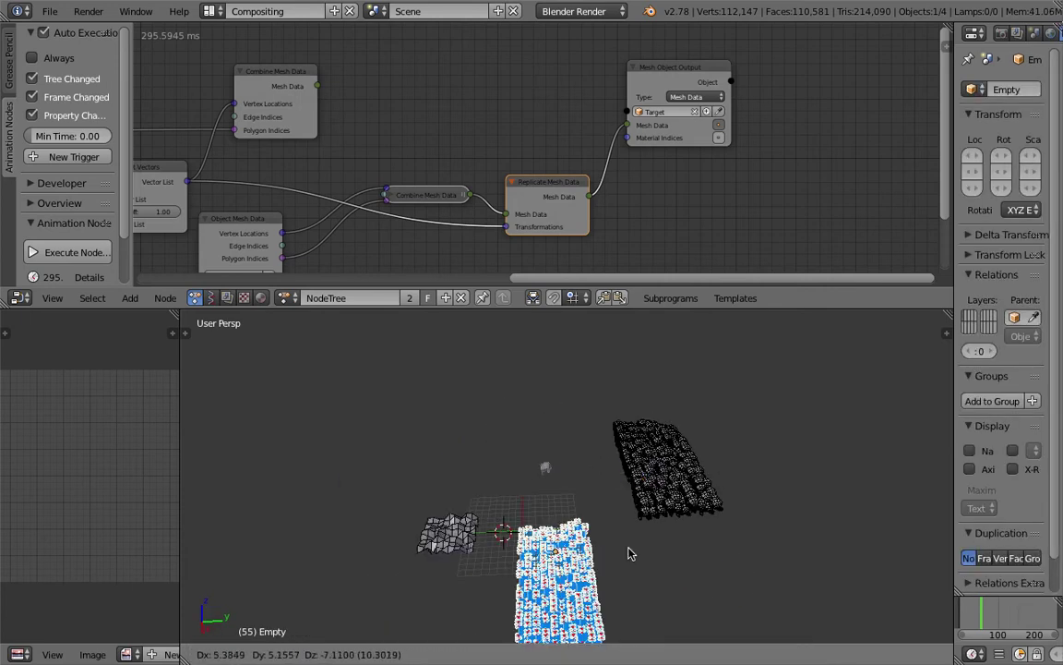
pyautogui.click(630, 559)
pyautogui.click(963, 617)
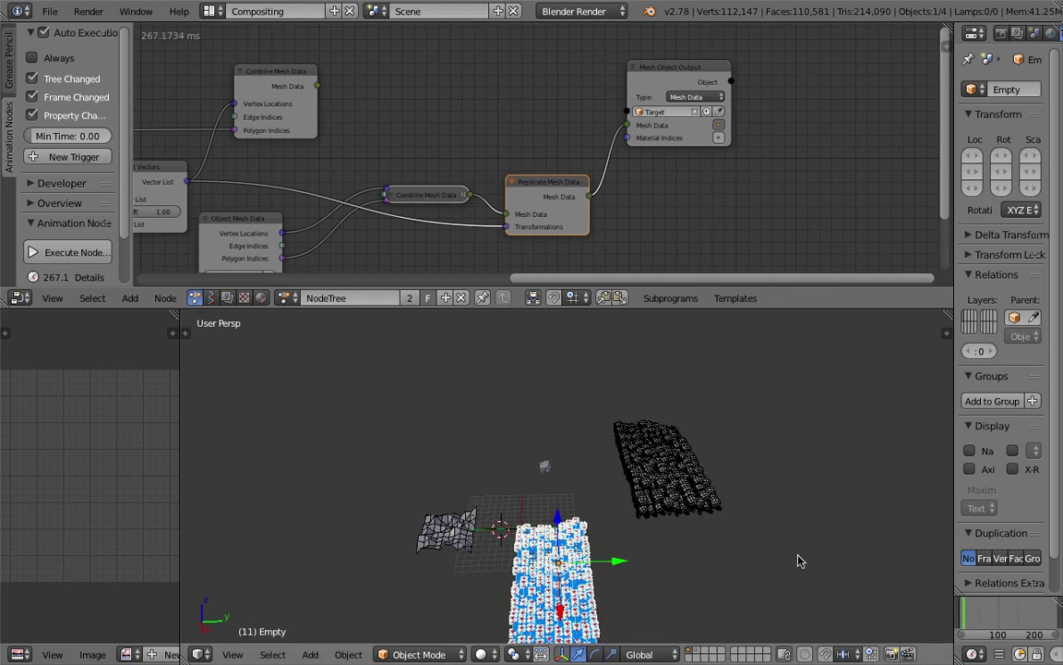
pyautogui.press('g')
pyautogui.click(702, 480)
# Examine the replicated monkey heads on the Target mesh up close and from several angles
pyautogui.moveTo(775, 478); pyautogui.dragTo(710, 494, button='middle')
pyautogui.scroll(4, 679, 519)
pyautogui.keyDown('shift'); pyautogui.moveTo(661, 535); pyautogui.dragTo(531, 510, button='middle'); pyautogui.keyUp('shift')
pyautogui.moveTo(530, 510); pyautogui.dragTo(627, 496, button='middle')
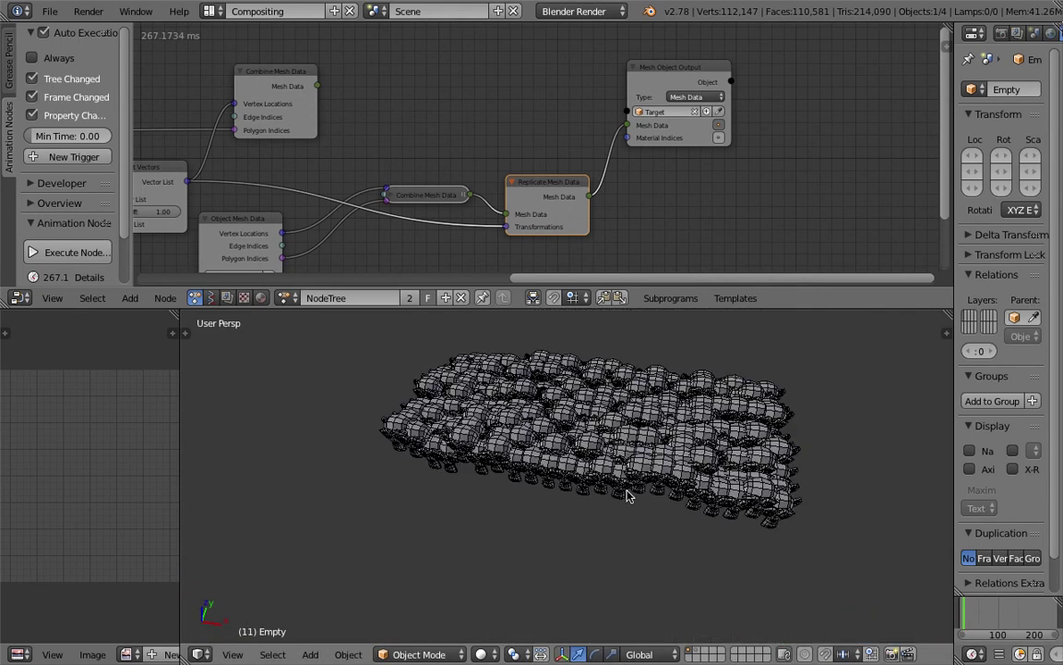
pyautogui.moveTo(690, 491); pyautogui.dragTo(635, 461, button='middle')
pyautogui.scroll(-3, 623, 504)
pyautogui.moveTo(621, 504); pyautogui.dragTo(523, 499, button='middle')
pyautogui.moveTo(440, 499); pyautogui.dragTo(657, 420, button='middle')
# Search the nodes for "falloff", add an Interpolate Falloff node and link it to the Falloff input of Offset Vectors
pyautogui.moveTo(317, 184); pyautogui.dragTo(481, 160, button='middle')
pyautogui.scroll(-1, 341, 195)
pyautogui.moveTo(430, 222); pyautogui.dragTo(474, 191, button='middle')
pyautogui.hotkey('shift', 'a')
pyautogui.click(486, 60)
pyautogui.write('falloff')
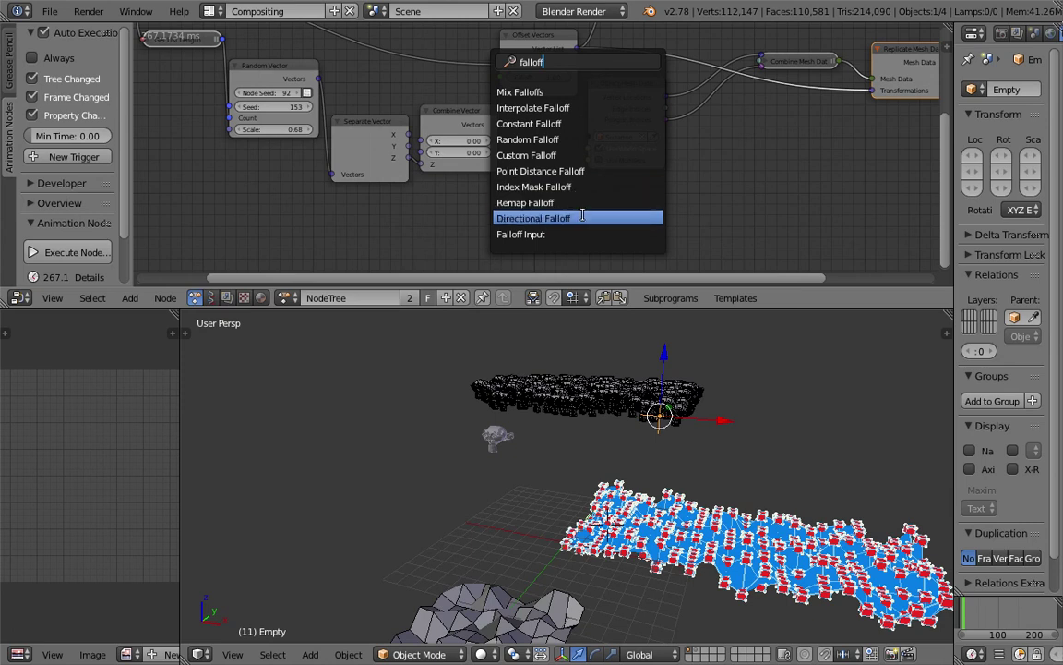
pyautogui.click(572, 112)
pyautogui.click(396, 210)
pyautogui.moveTo(448, 238); pyautogui.dragTo(501, 77)
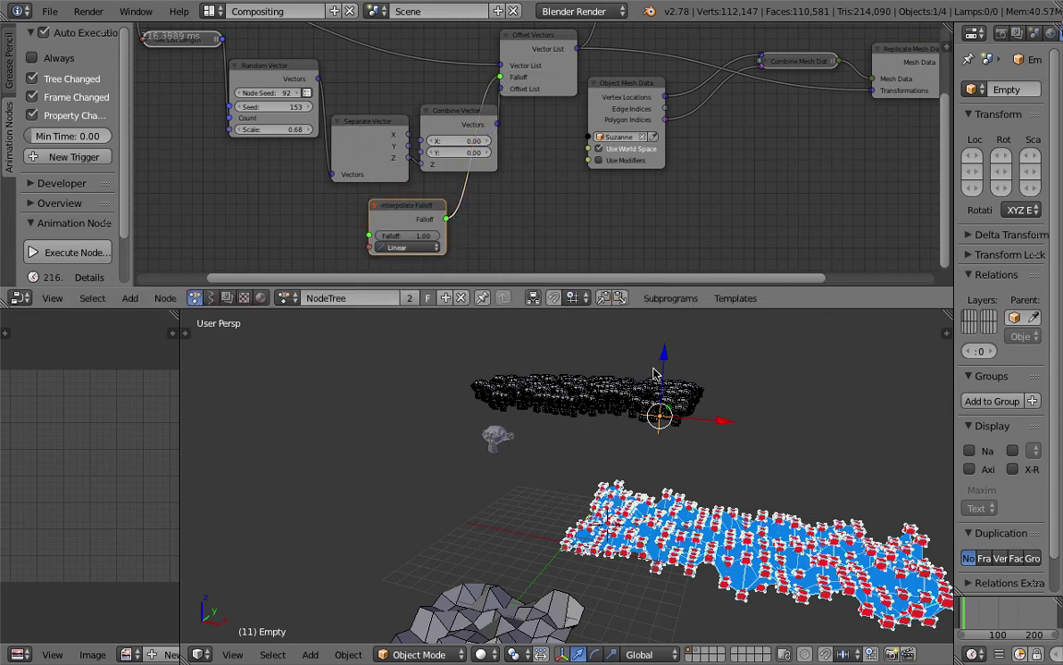
# Set the timeline to frame 89 and move the Interpolate Falloff node farther from Offset Vectors
pyautogui.click(986, 612)
pyautogui.moveTo(988, 615); pyautogui.dragTo(995, 614)
pyautogui.moveTo(610, 413); pyautogui.dragTo(586, 428, button='middle')
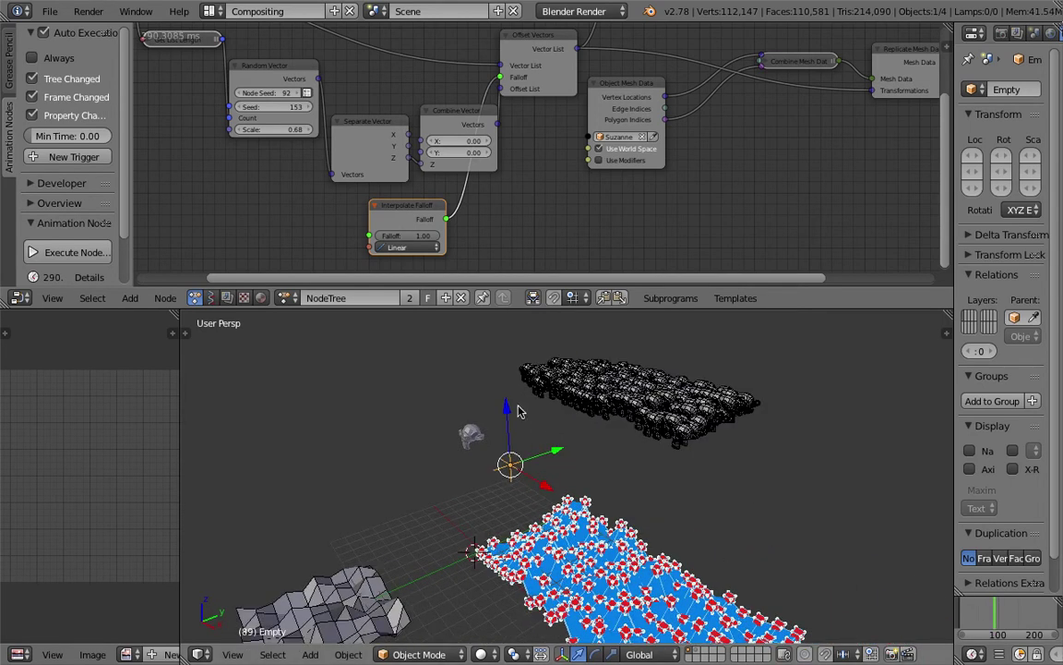
pyautogui.moveTo(362, 206); pyautogui.dragTo(366, 193, button='middle')
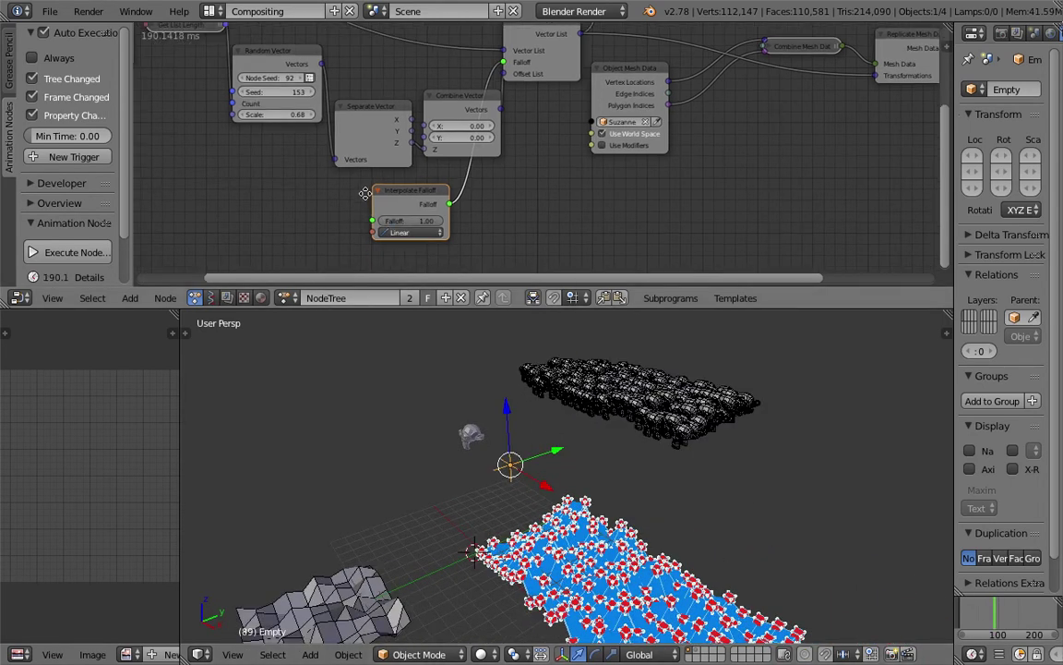
pyautogui.scroll(-3, 423, 207)
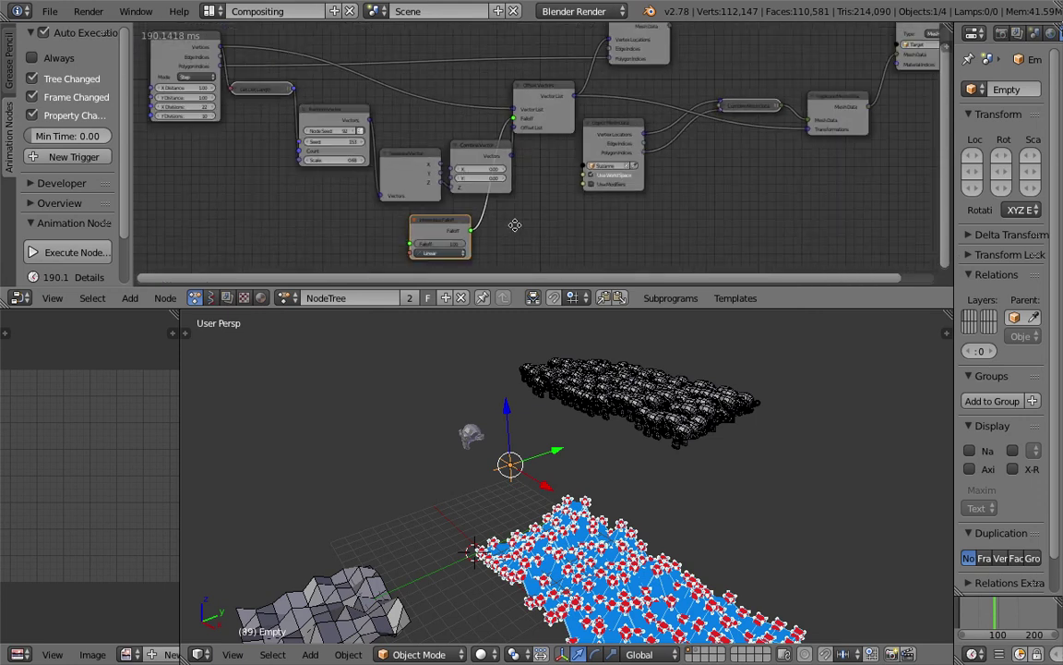
pyautogui.moveTo(440, 222); pyautogui.dragTo(390, 219)
# Add an Ico Sphere to the scene and move it near the monkey head
pyautogui.moveTo(530, 406); pyautogui.dragTo(511, 449, button='middle')
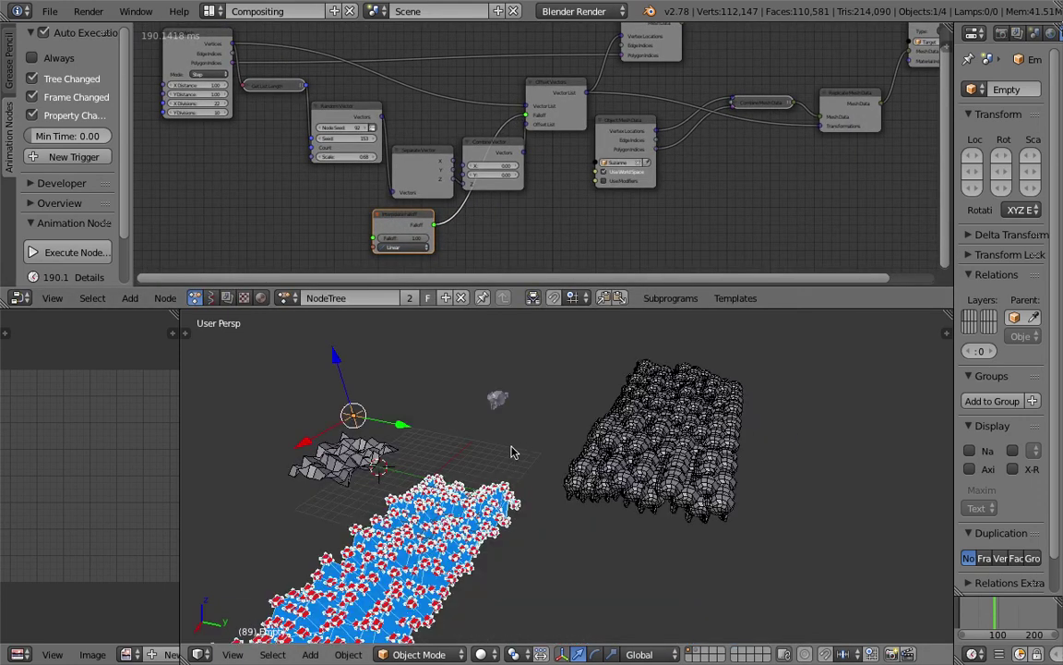
pyautogui.hotkey('shift', 'a')
pyautogui.moveTo(503, 450)
pyautogui.moveTo(505, 409)
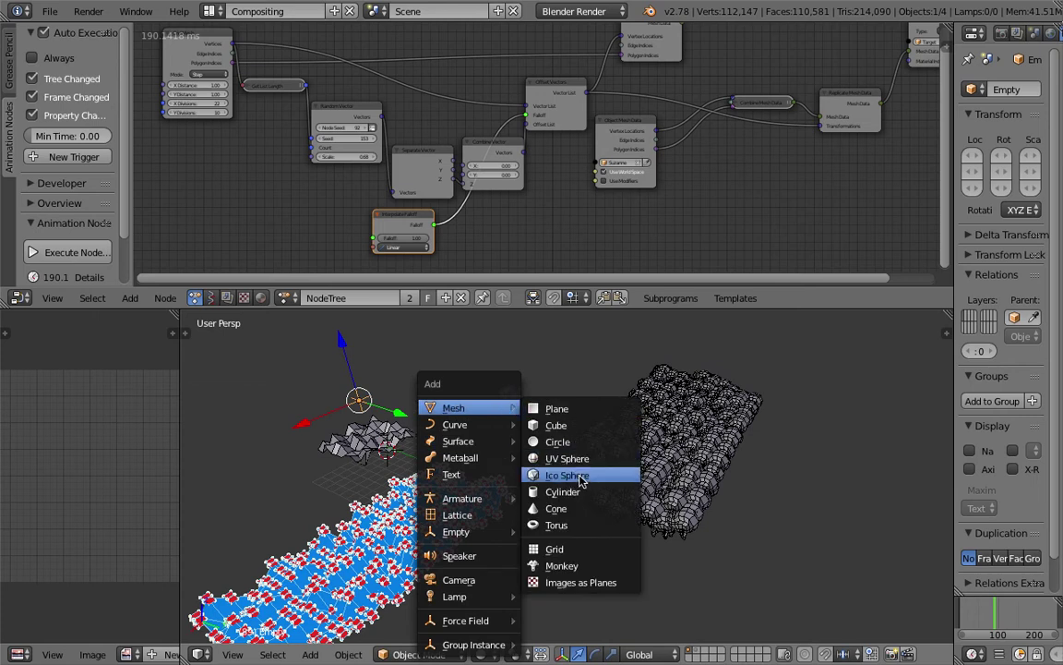
pyautogui.click(578, 474)
pyautogui.press('g')
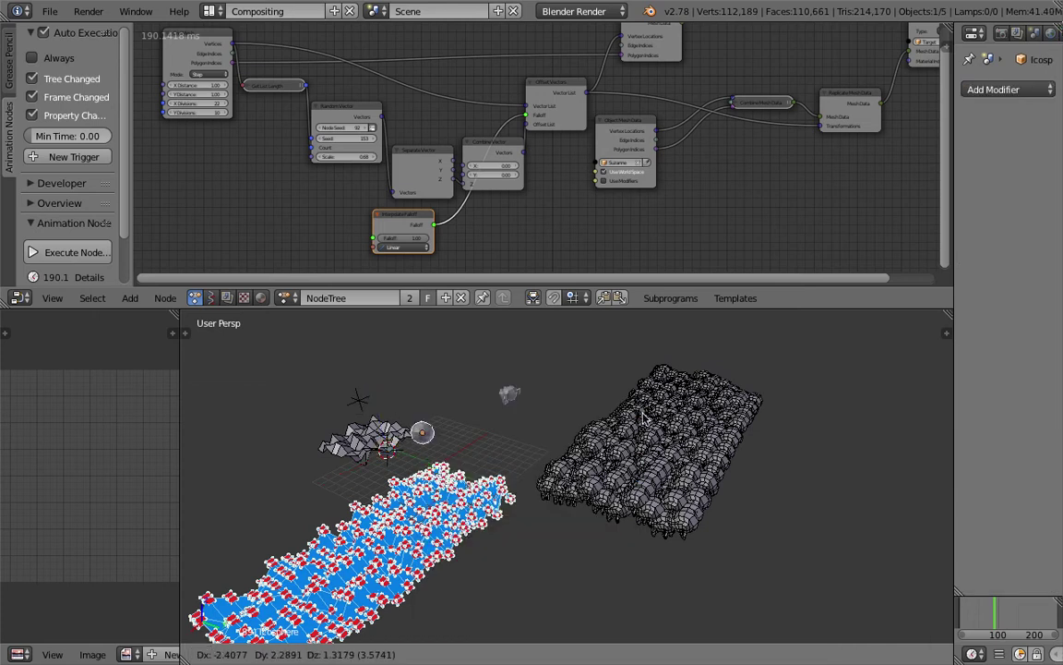
pyautogui.click(689, 406)
# Assign the Icosphere as the Object Mesh Data node's object and rescale the sphere
pyautogui.moveTo(688, 159); pyautogui.dragTo(617, 159, button='middle')
pyautogui.click(547, 164)
pyautogui.press('s')
pyautogui.click(515, 436)
# Set the timeline to frame 64 and view the replicated spheres
pyautogui.click(984, 621)
pyautogui.moveTo(694, 473); pyautogui.dragTo(689, 486, button='middle')
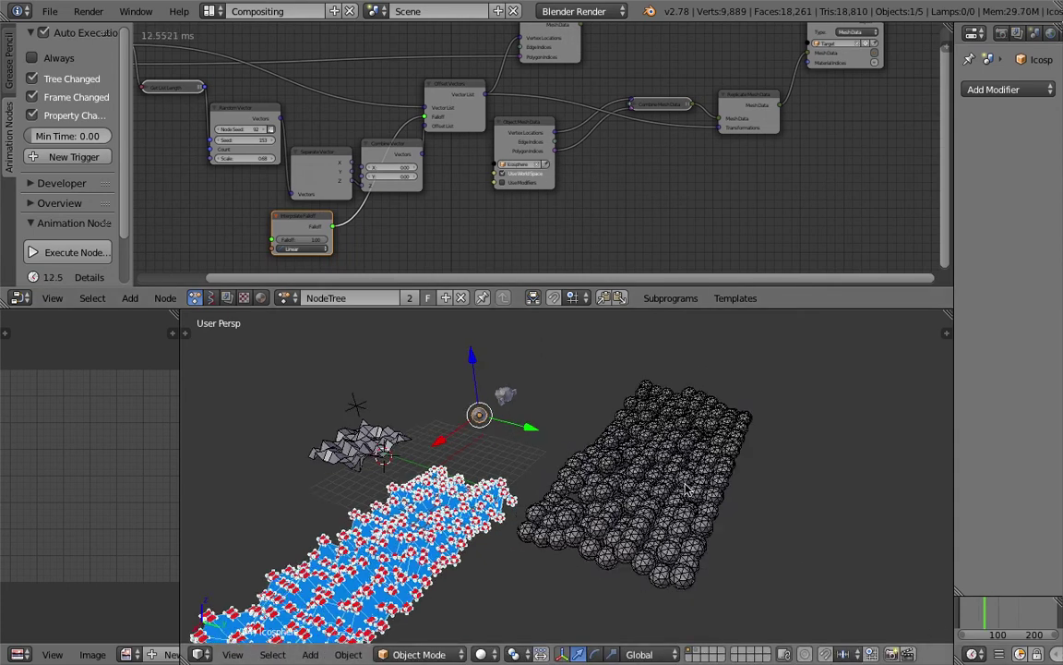
pyautogui.moveTo(615, 474); pyautogui.dragTo(650, 495, button='middle')
# Reposition the Empty above the small randomized grid and make the node editor taller
pyautogui.rightClick(359, 462)
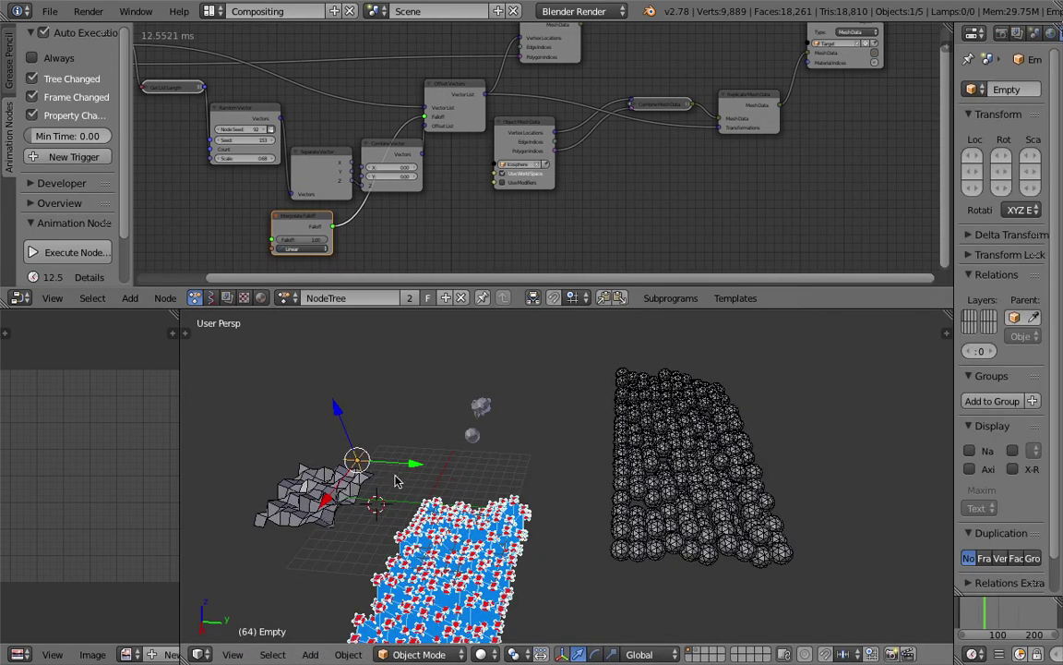
pyautogui.scroll(-1, 391, 472)
pyautogui.press('g')
pyautogui.click(404, 481)
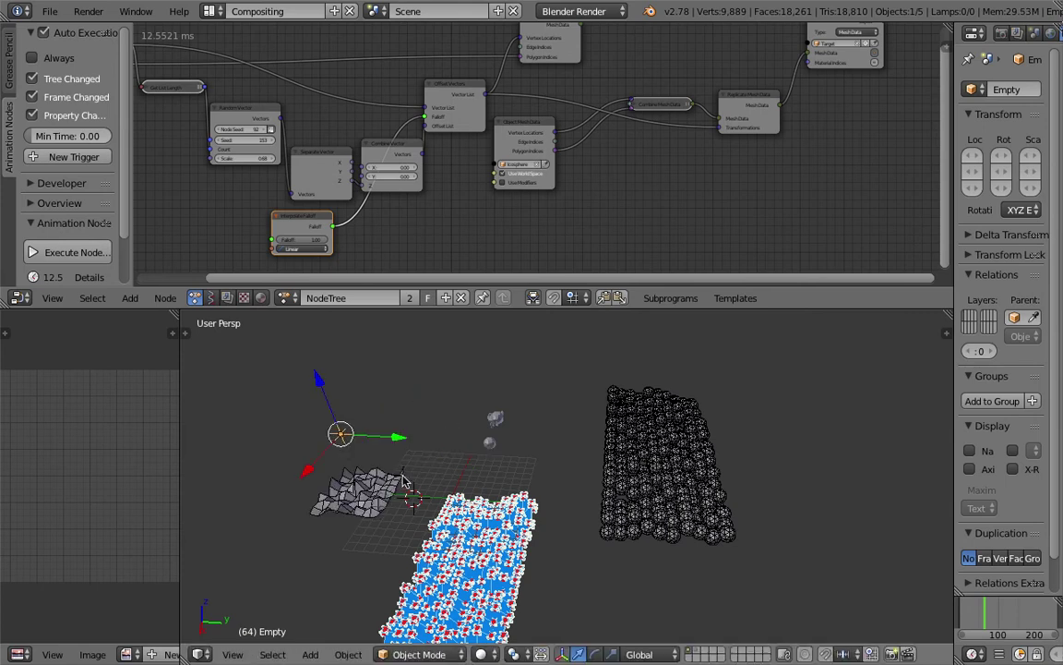
pyautogui.keyDown('shift'); pyautogui.moveTo(403, 481); pyautogui.dragTo(451, 472, button='middle'); pyautogui.keyUp('shift')
pyautogui.moveTo(314, 151); pyautogui.dragTo(423, 181, button='middle')
pyautogui.moveTo(594, 310); pyautogui.dragTo(593, 361)
pyautogui.press('g')
pyautogui.click(592, 444)
# Delete the Interpolate Falloff node and reposition the Offset Vectors node
pyautogui.moveTo(551, 218); pyautogui.dragTo(546, 235, button='middle')
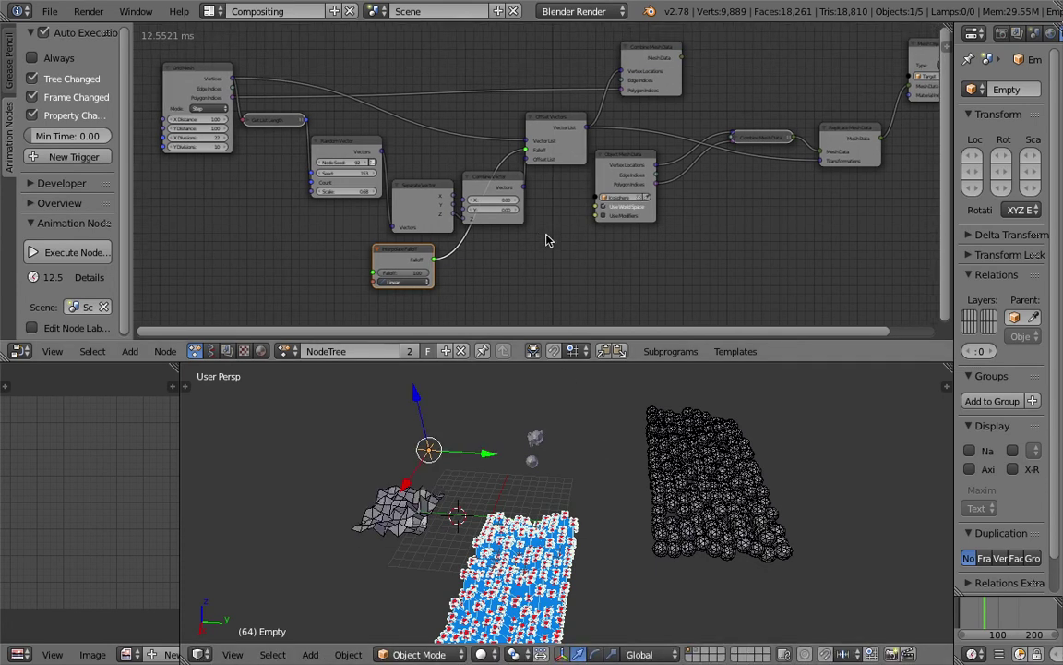
pyautogui.scroll(1, 552, 210)
pyautogui.moveTo(405, 256); pyautogui.dragTo(396, 260)
pyautogui.press('x')
pyautogui.moveTo(402, 258); pyautogui.dragTo(415, 248, button='middle')
pyautogui.click(573, 104)
pyautogui.moveTo(582, 136)
pyautogui.mouseDown()
pyautogui.moveTo(525, 136)
pyautogui.moveTo(594, 138)
pyautogui.mouseUp()
# Search the nodes for "falloff", add a Random Falloff node below Separate Vector and link it to Offset Vectors' Falloff input
pyautogui.moveTo(546, 257); pyautogui.dragTo(573, 216, button='middle')
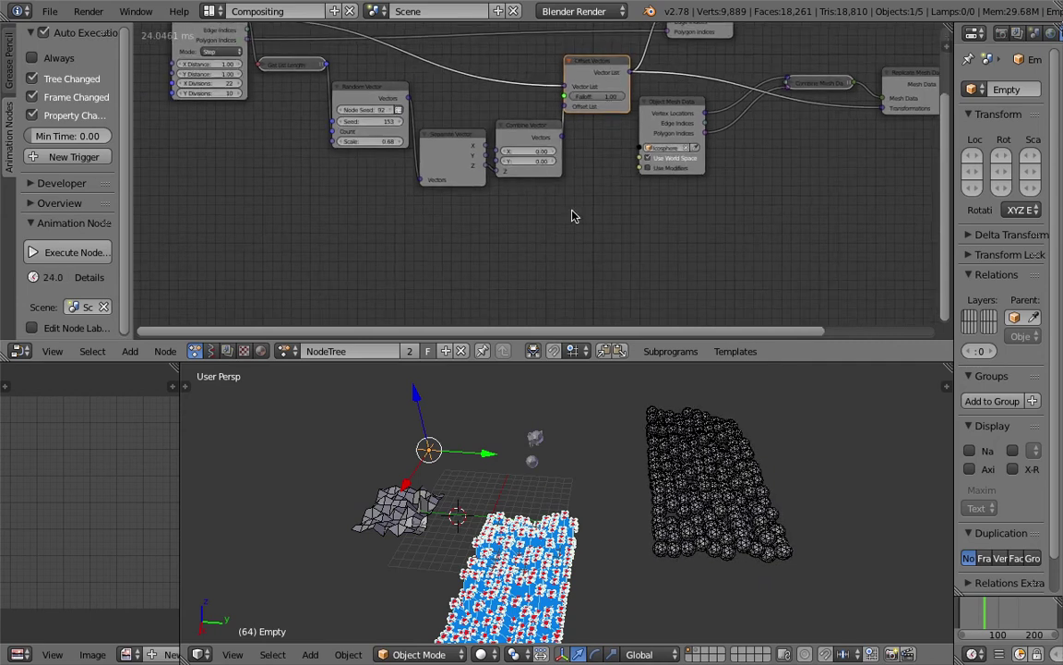
pyautogui.hotkey('shift', 'a')
pyautogui.click(565, 65)
pyautogui.write('offset')
pyautogui.press('BackSpace')
pyautogui.press('BackSpace')
pyautogui.press('BackSpace')
pyautogui.press('BackSpace')
pyautogui.press('BackSpace')
pyautogui.press('BackSpace')
pyautogui.write('fall')
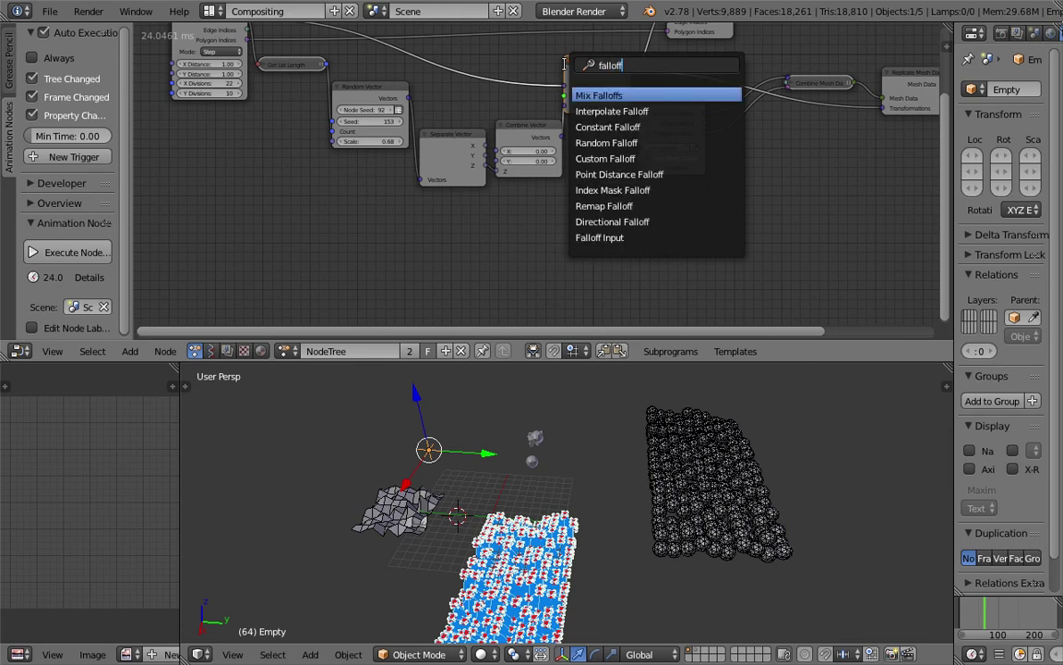
pyautogui.press('Down')
pyautogui.press('Down')
pyautogui.press('Down')
pyautogui.press('Down')
pyautogui.press('Up')
pyautogui.press('Return')
pyautogui.click(420, 245)
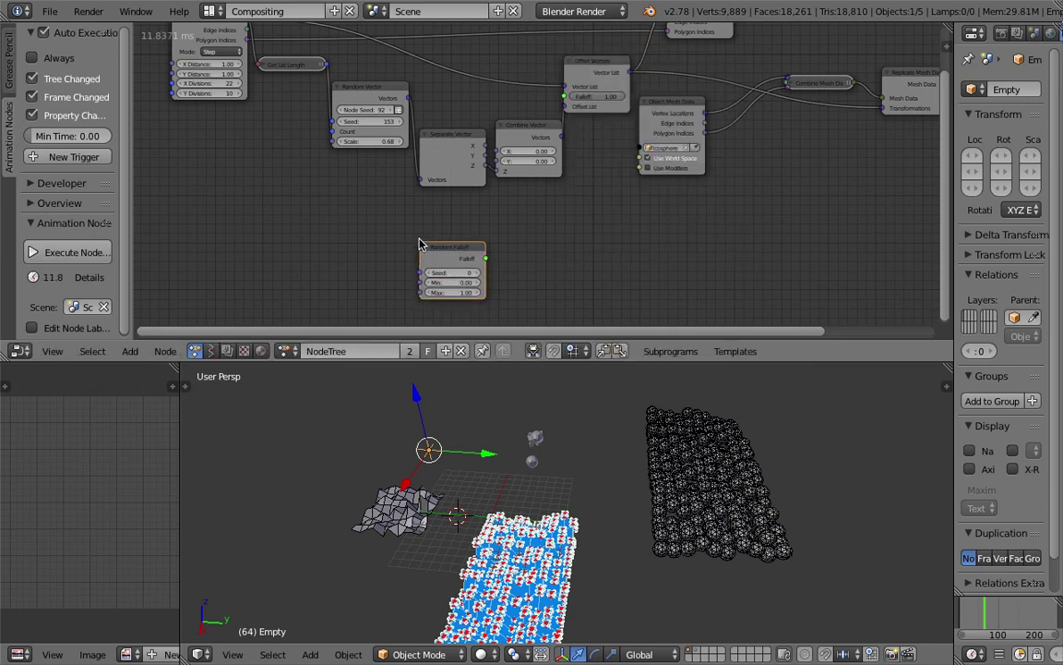
pyautogui.moveTo(485, 258); pyautogui.dragTo(564, 96)
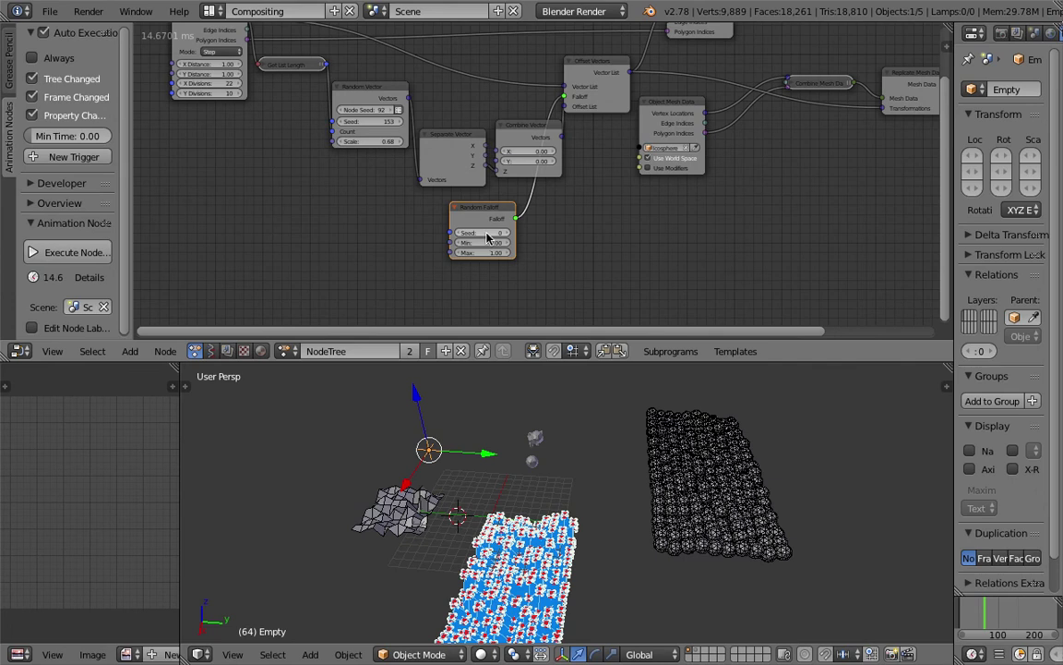
# Replace the Random Falloff node with a Directional Falloff node linked to Offset Vectors' Falloff input
pyautogui.moveTo(485, 233); pyautogui.dragTo(463, 210)
pyautogui.press('x')
pyautogui.hotkey('shift', 'a')
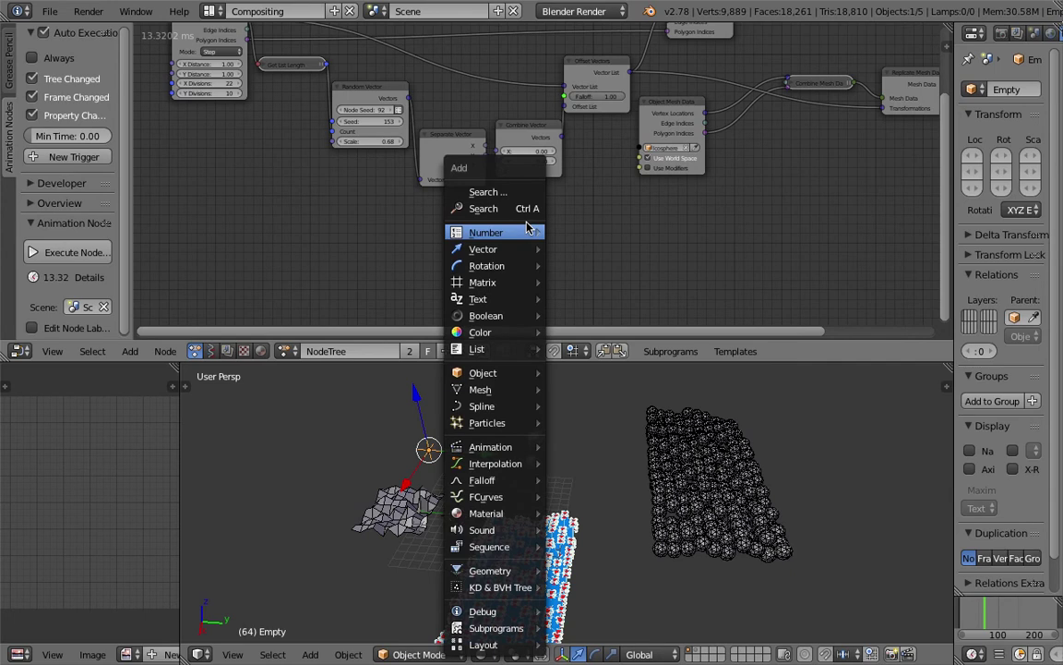
pyautogui.click(528, 211)
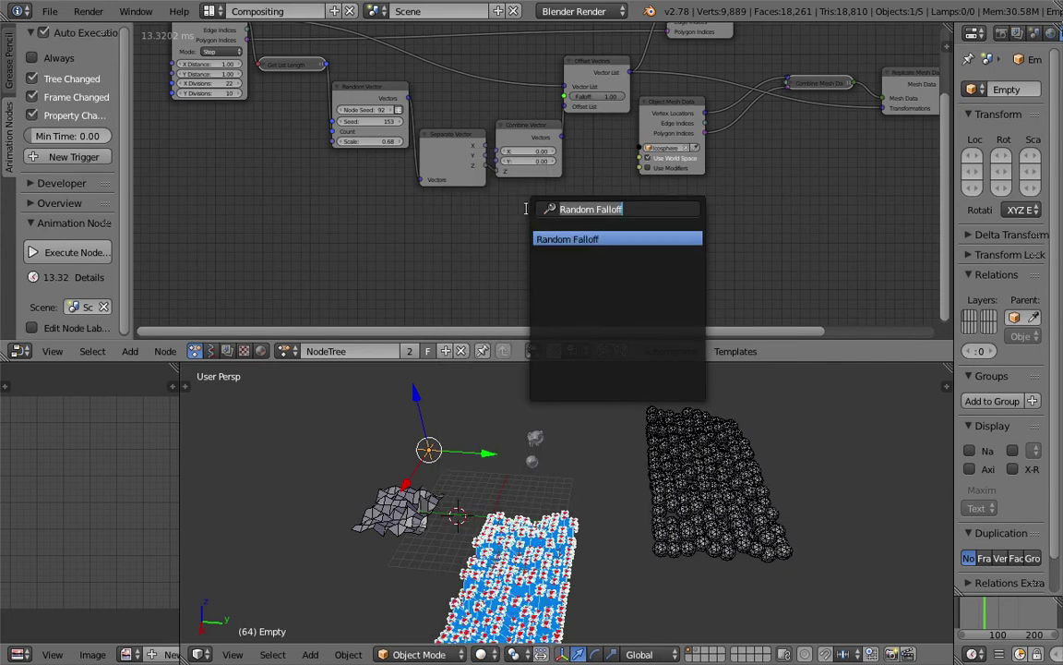
pyautogui.write('dir')
pyautogui.press('Down')
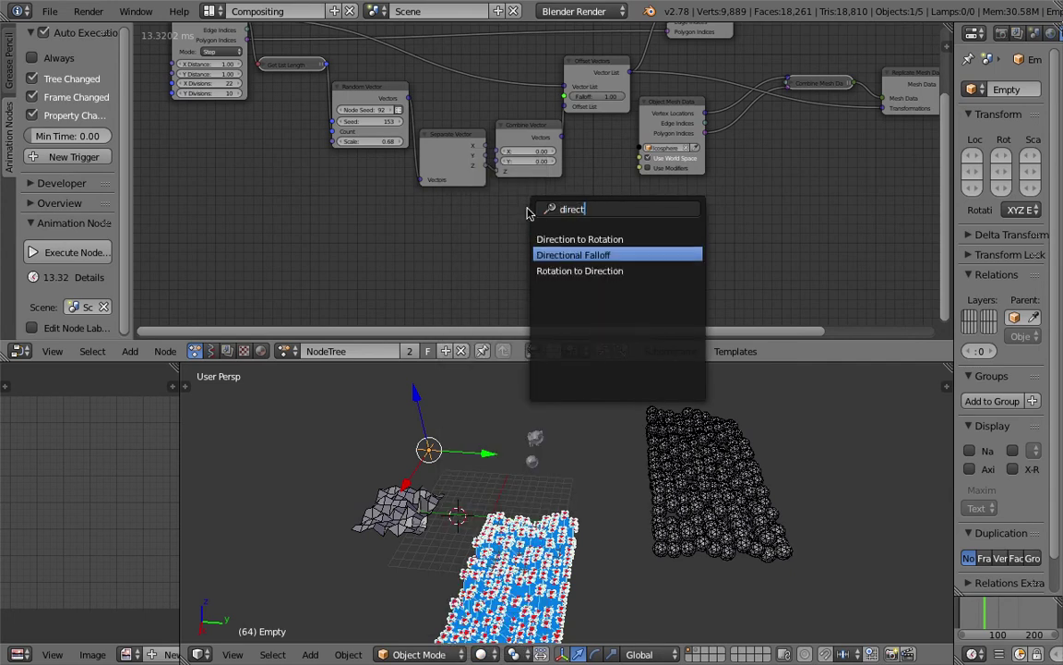
pyautogui.press('Return')
pyautogui.click(487, 219)
pyautogui.moveTo(481, 217); pyautogui.dragTo(565, 96)
pyautogui.moveTo(608, 427); pyautogui.dragTo(588, 409, button='middle')
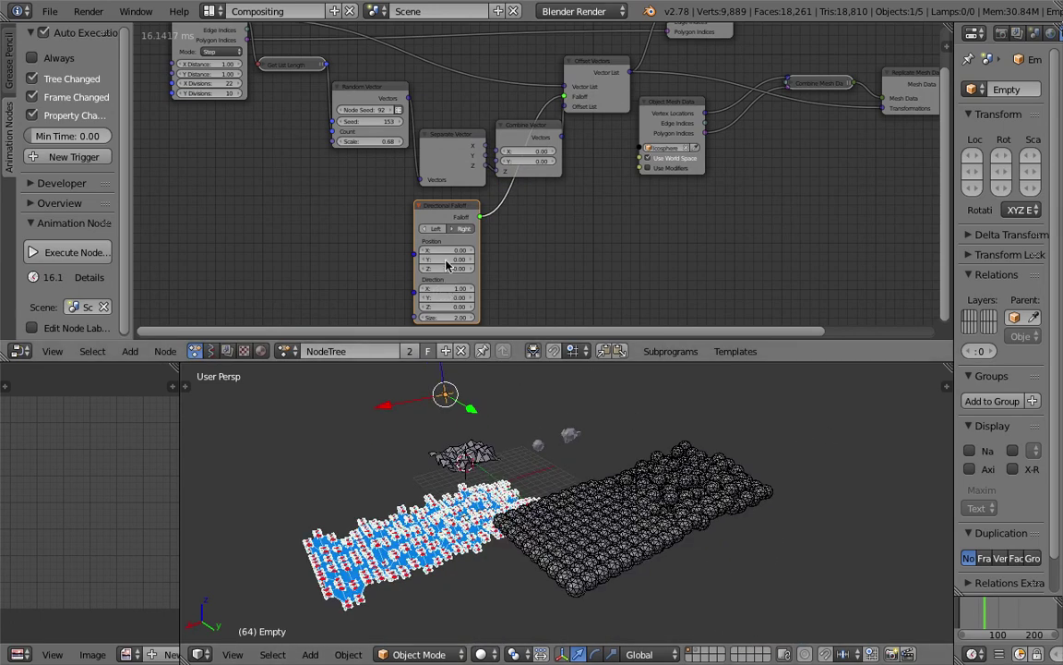
# Set the Directional Falloff node's X position to 0.09 and view the sphere grid from another angle
pyautogui.moveTo(448, 250); pyautogui.dragTo(471, 250)
pyautogui.moveTo(649, 490); pyautogui.dragTo(608, 469, button='middle')
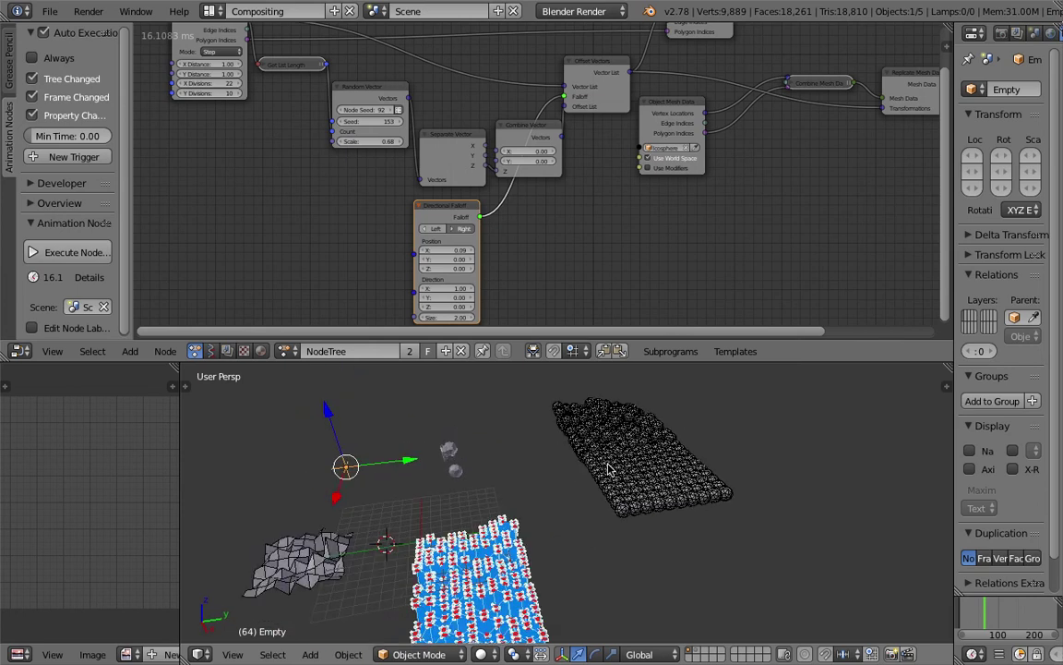
pyautogui.moveTo(552, 489); pyautogui.dragTo(546, 455, button='middle')
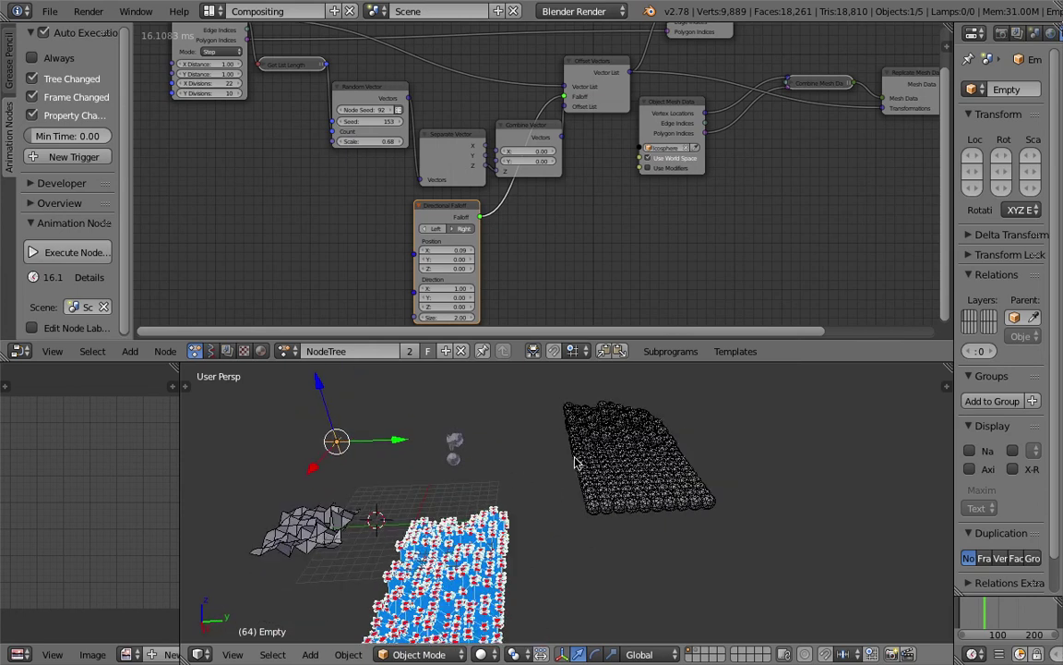
# Switch to Sverchok nodes, create a new node tree and add a Box generator node
pyautogui.click(210, 351)
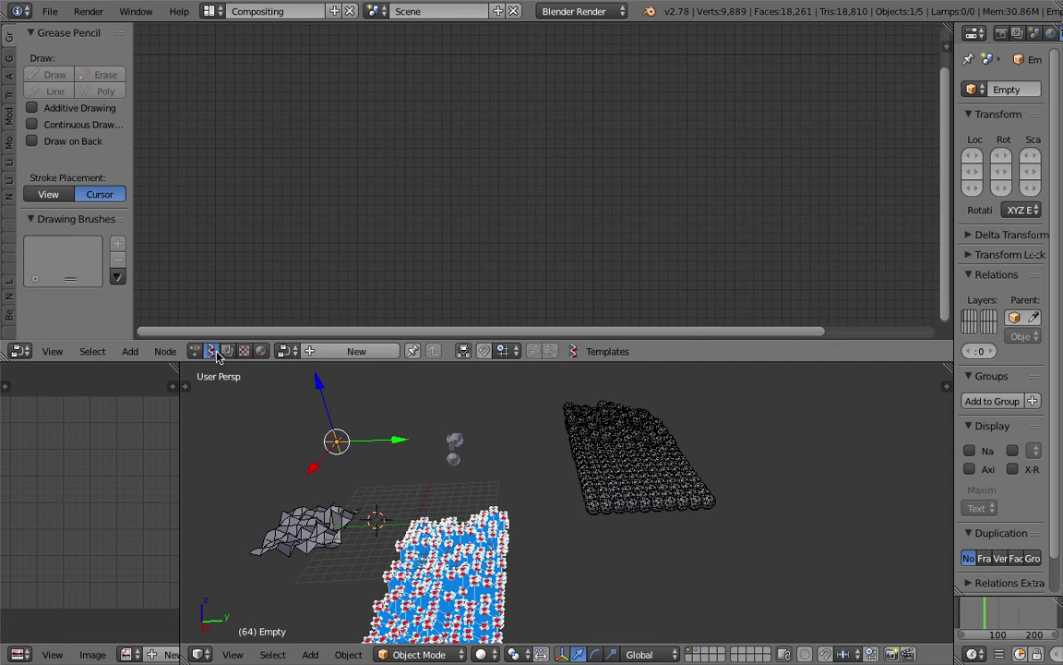
pyautogui.click(287, 351)
pyautogui.click(355, 351)
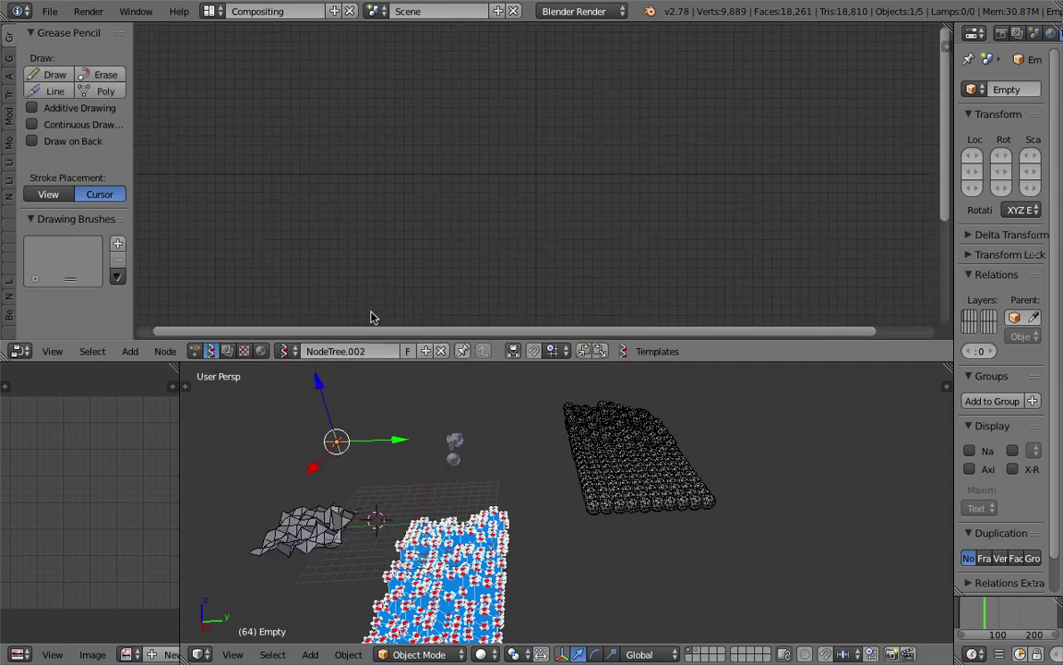
pyautogui.hotkey('shift', 'a')
pyautogui.moveTo(446, 193)
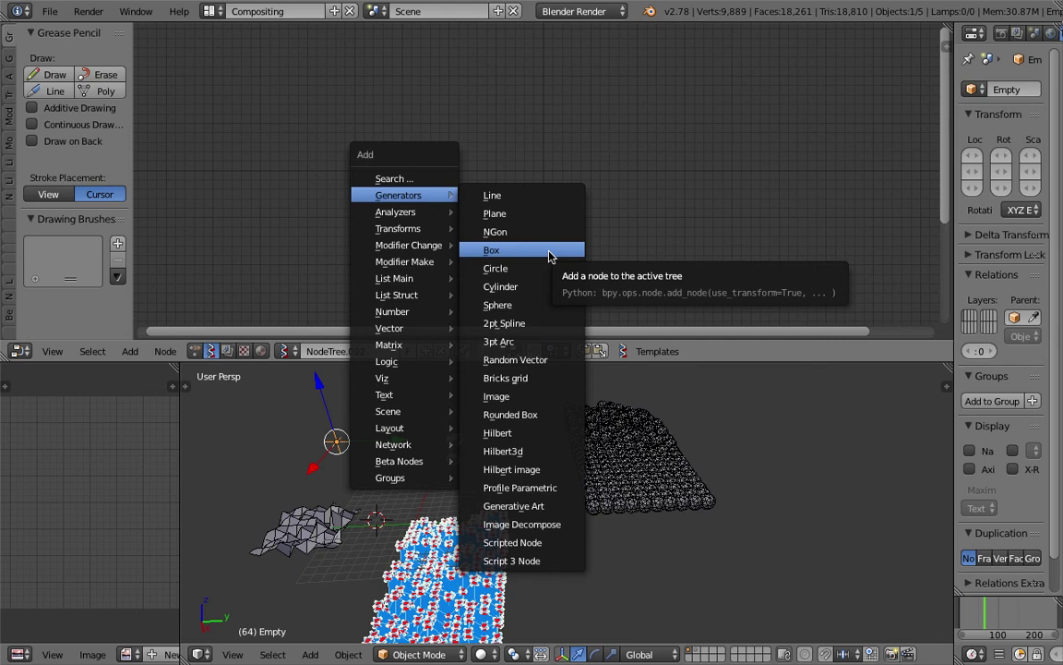
pyautogui.click(549, 250)
pyautogui.click(364, 189)
# Search the nodes for "view" and add a Viewer BMeshMK2 node beside the Box node
pyautogui.hotkey('shift', 'a')
pyautogui.moveTo(496, 166)
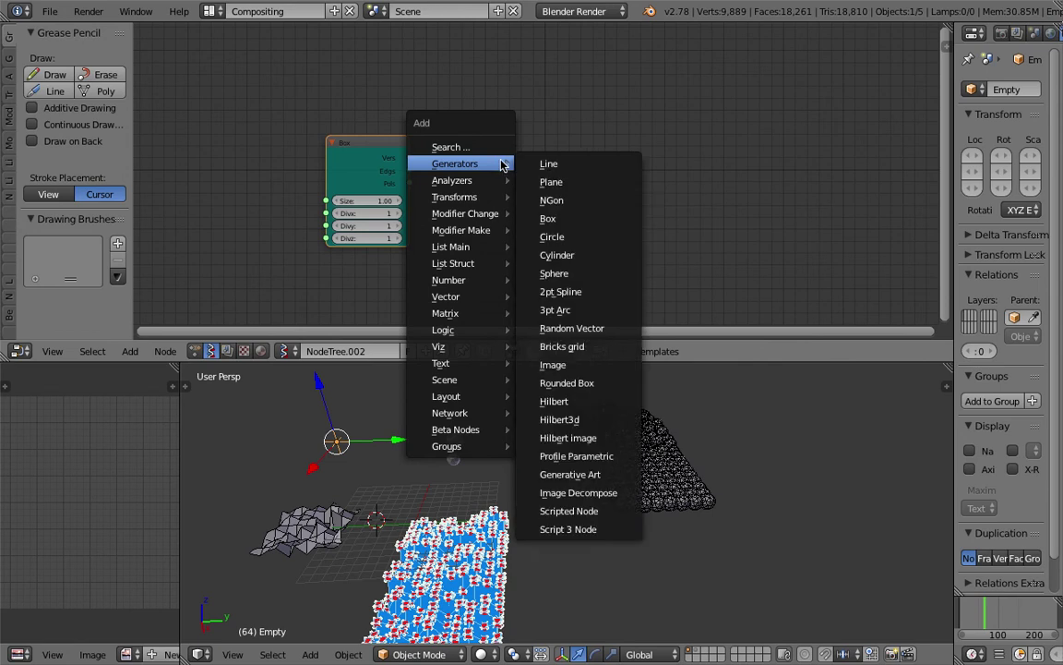
pyautogui.click(499, 148)
pyautogui.write('view')
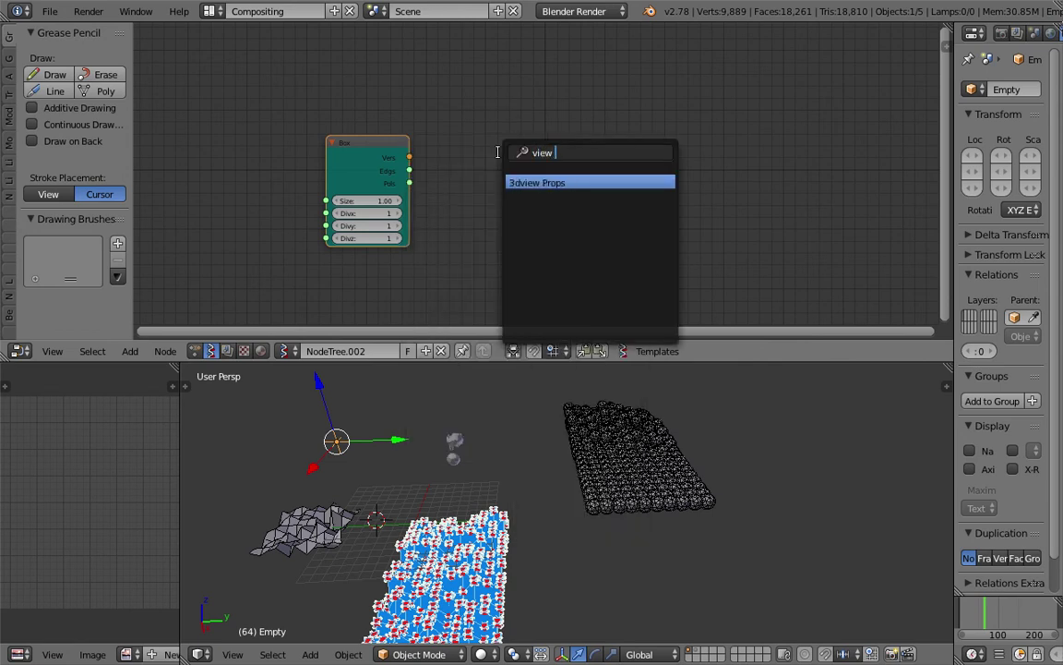
pyautogui.press('BackSpace')
pyautogui.press('Down')
pyautogui.press('Return')
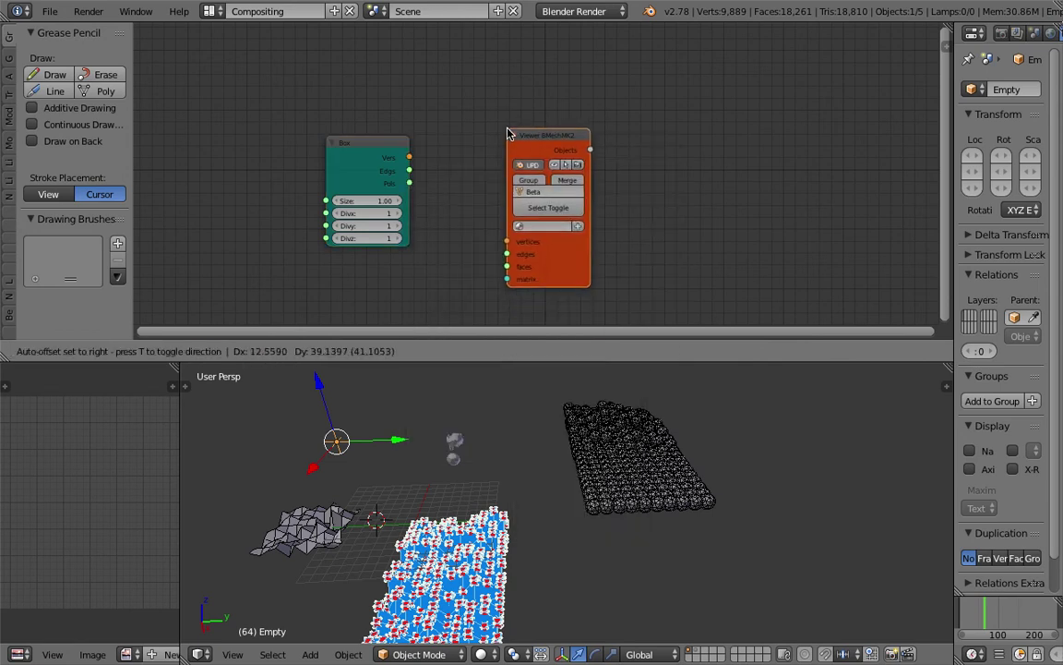
pyautogui.click(507, 134)
# Link the Box's Vers and Pols outputs to the viewer's vertices and faces inputs and select the generated box in the viewport
pyautogui.moveTo(409, 157); pyautogui.dragTo(508, 241)
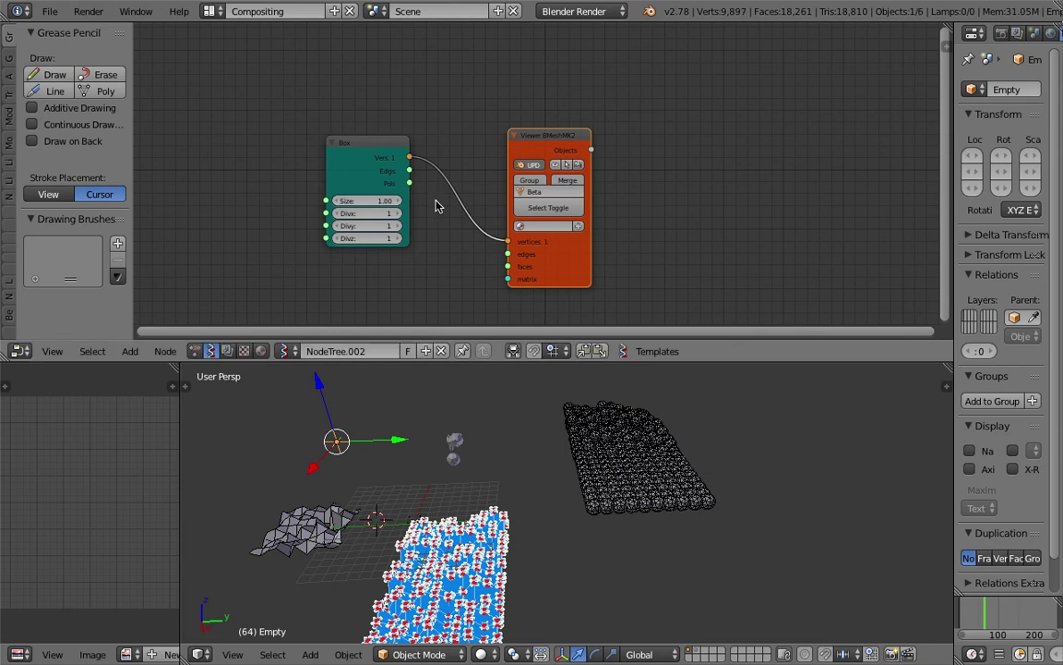
pyautogui.moveTo(410, 183); pyautogui.dragTo(506, 266)
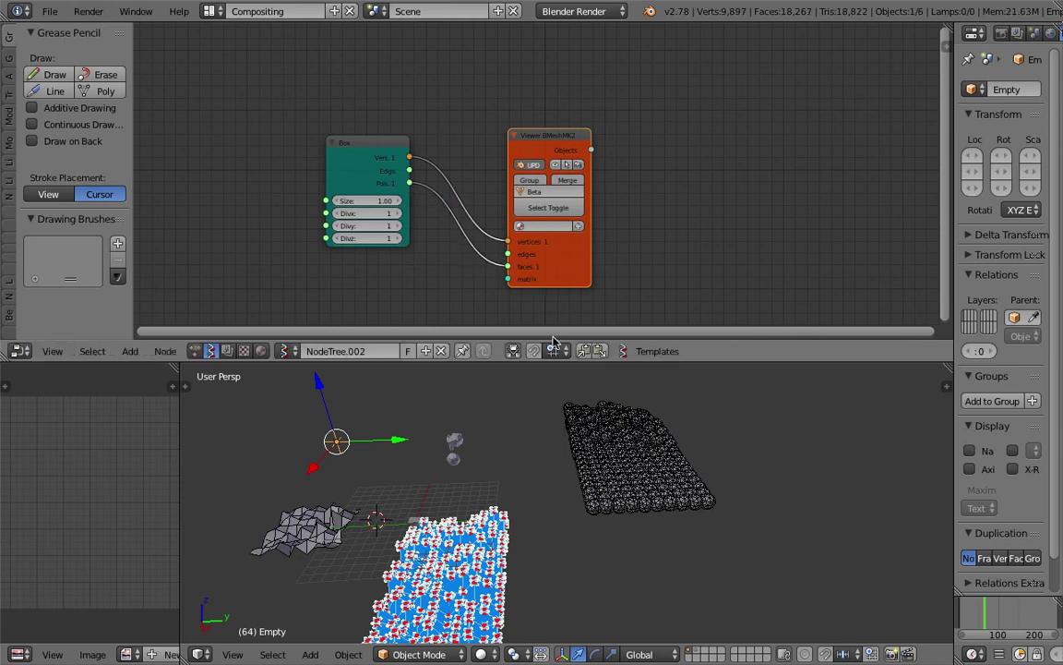
pyautogui.moveTo(540, 420); pyautogui.dragTo(567, 457, button='middle')
pyautogui.moveTo(427, 467); pyautogui.dragTo(598, 468, button='middle')
pyautogui.scroll(3, 506, 531)
pyautogui.rightClick(468, 560)
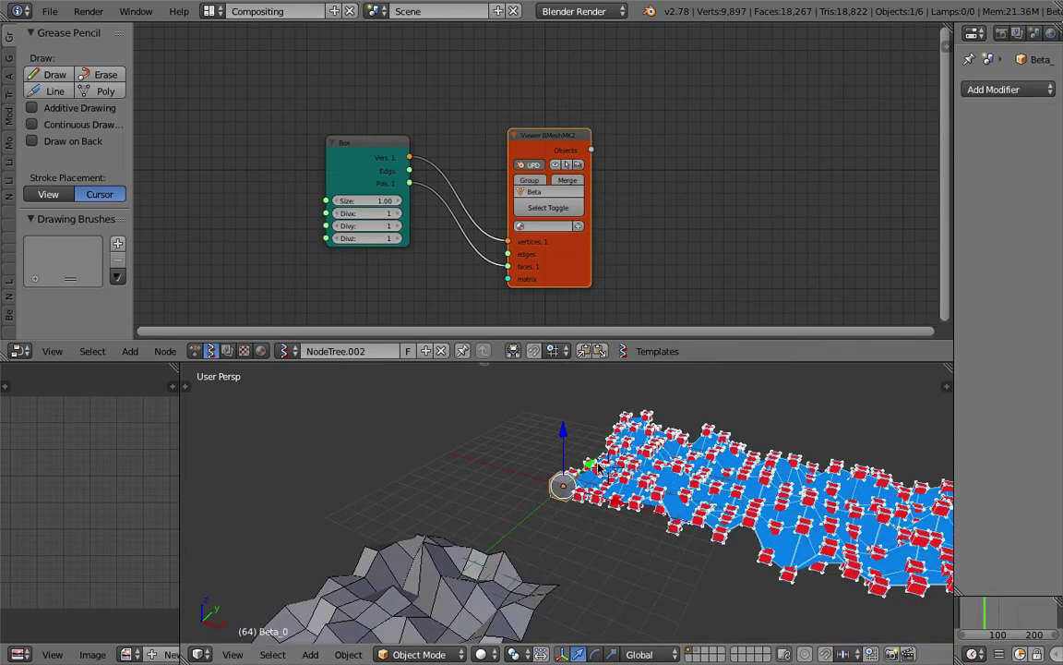
# Turn off both Viewer Draw previews in NodeTree.001
pyautogui.click(289, 352)
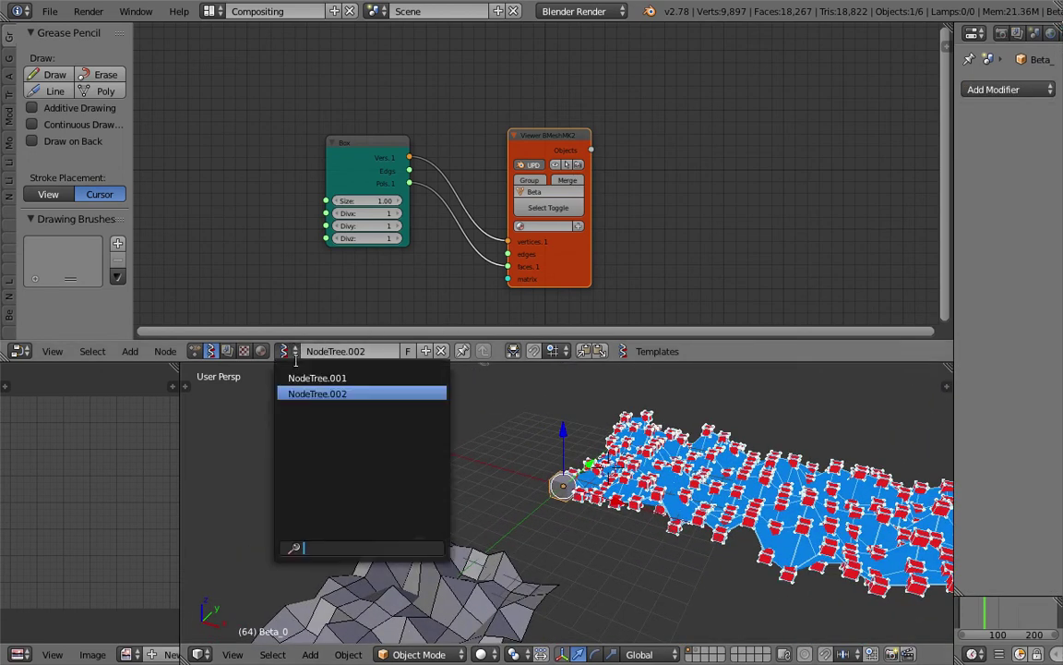
pyautogui.click(318, 374)
pyautogui.moveTo(482, 205); pyautogui.dragTo(417, 284, button='middle')
pyautogui.click(756, 259)
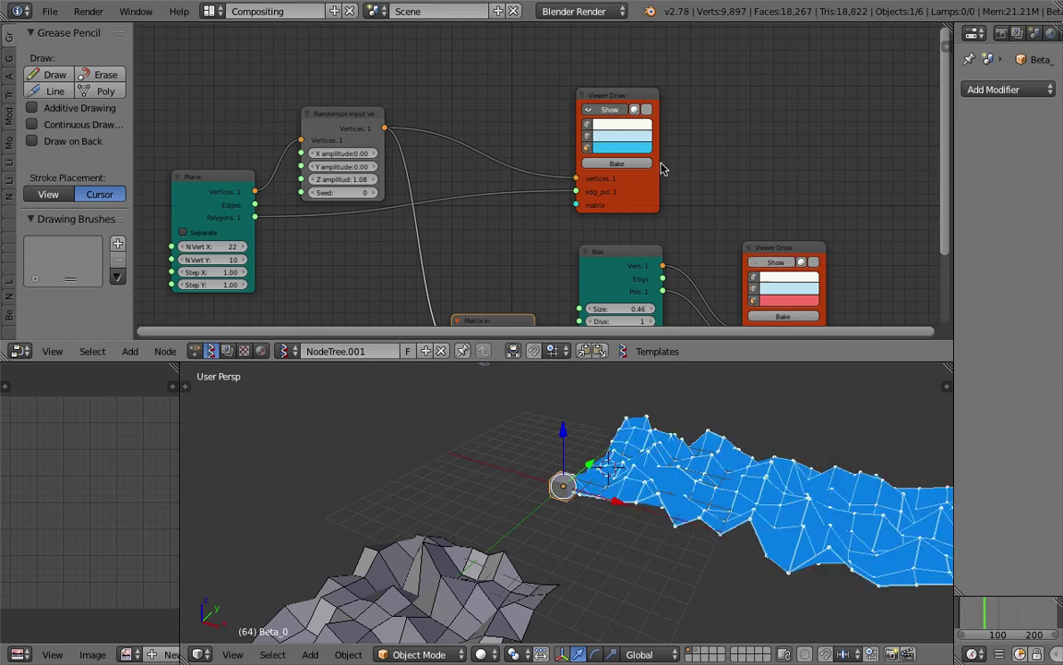
pyautogui.click(623, 115)
pyautogui.moveTo(548, 100); pyautogui.dragTo(563, 81, button='middle')
# Return to NodeTree.002 and set the Box node's size to 1.72 and its X, Y and Z divisions to 15
pyautogui.click(289, 352)
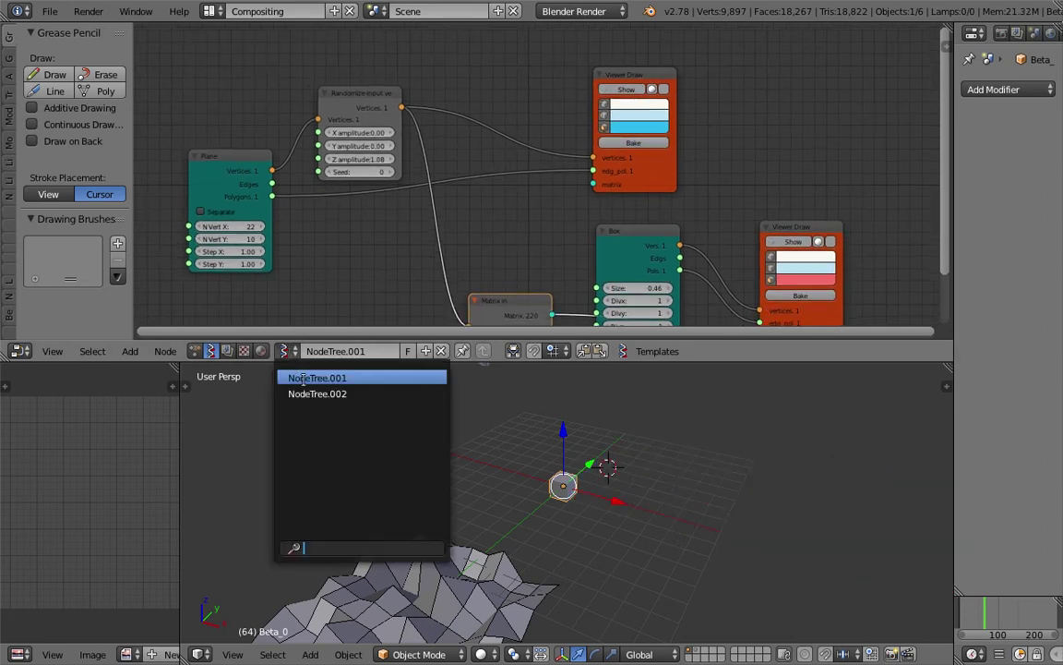
pyautogui.click(307, 393)
pyautogui.scroll(2, 414, 253)
pyautogui.moveTo(371, 174); pyautogui.dragTo(424, 219)
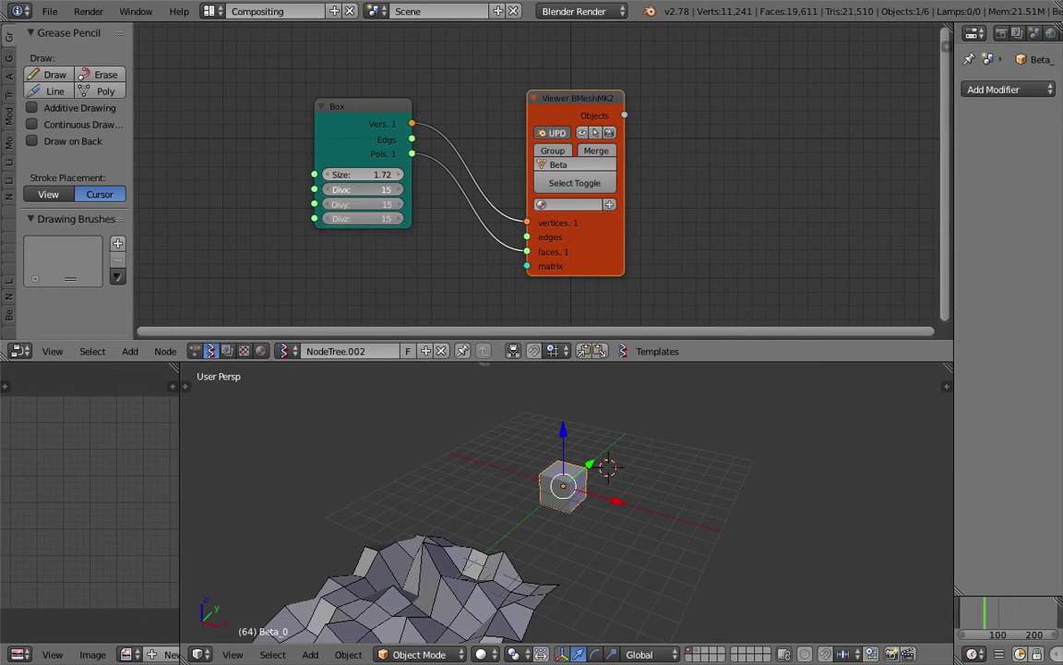
# Switch to the desktop and close the Terminal window running Blender, terminating its process
pyautogui.hotkey('ctrl', 'Left')
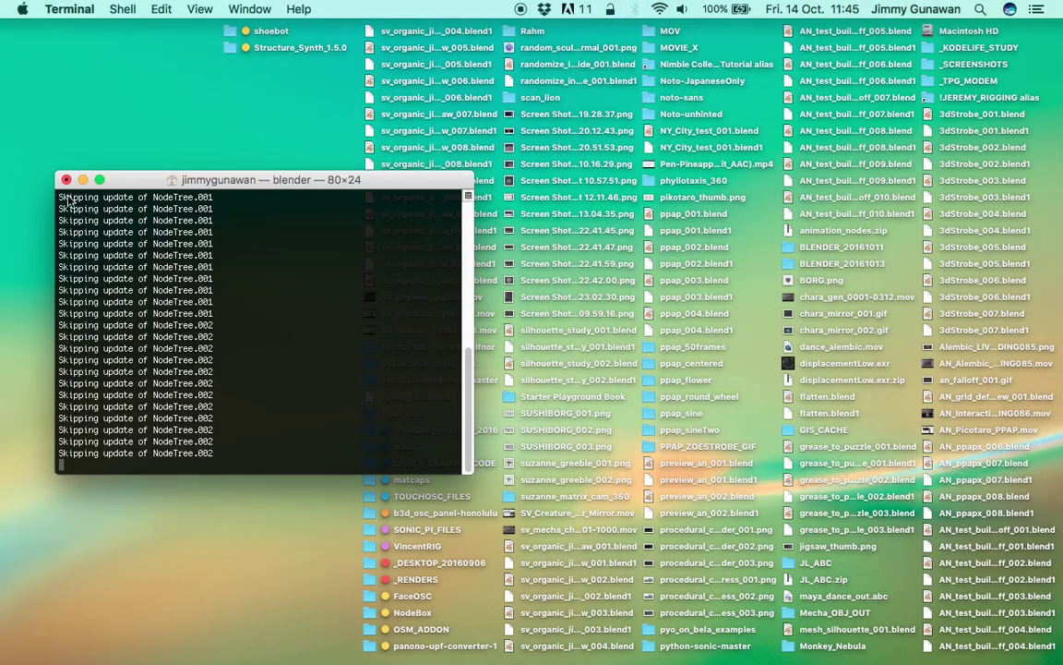
pyautogui.click(64, 182)
pyautogui.click(388, 282)
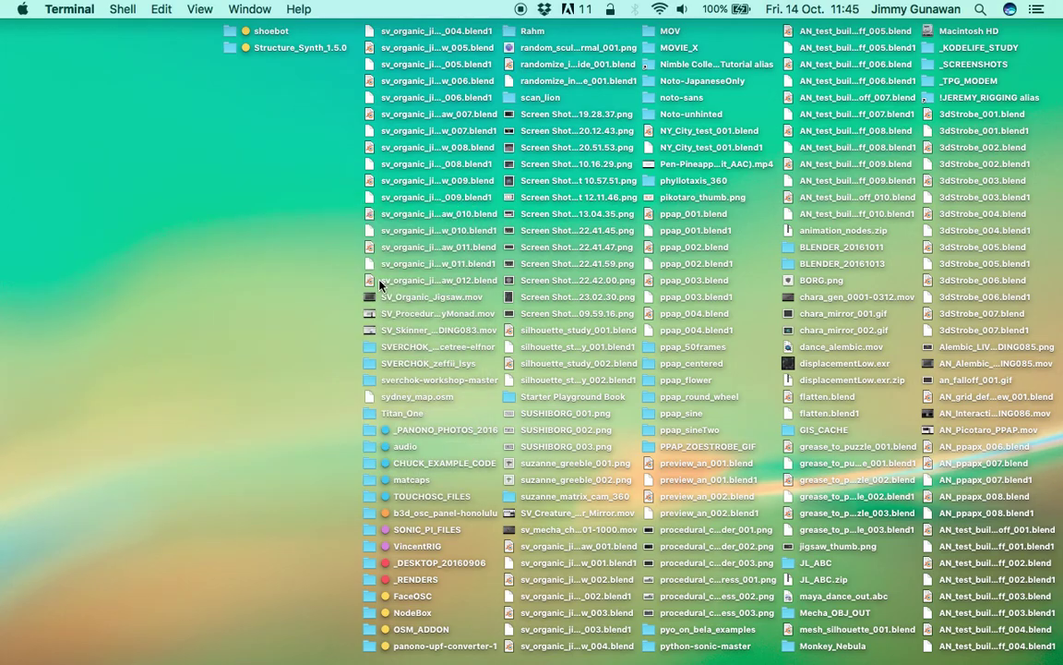
pyautogui.hotkey('ctrl', 'Right')
pyautogui.hotkey('ctrl', 'Left')
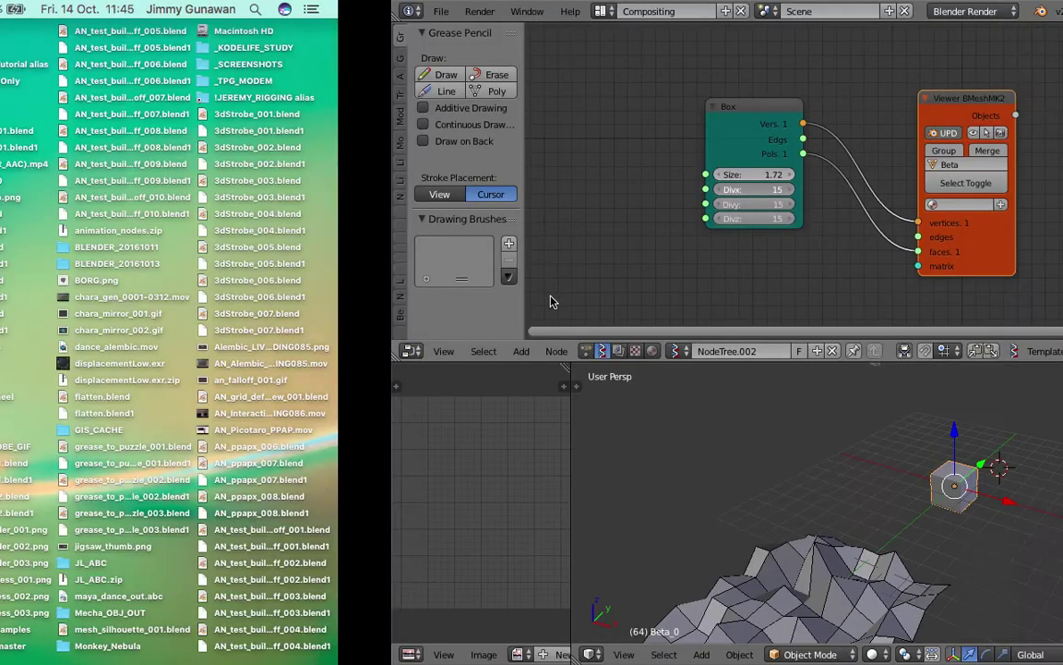
# Search Spotlight for "run", launch RUN_BLENDER and move its Terminal window slightly aside
pyautogui.press('super+space')
pyautogui.write('run')
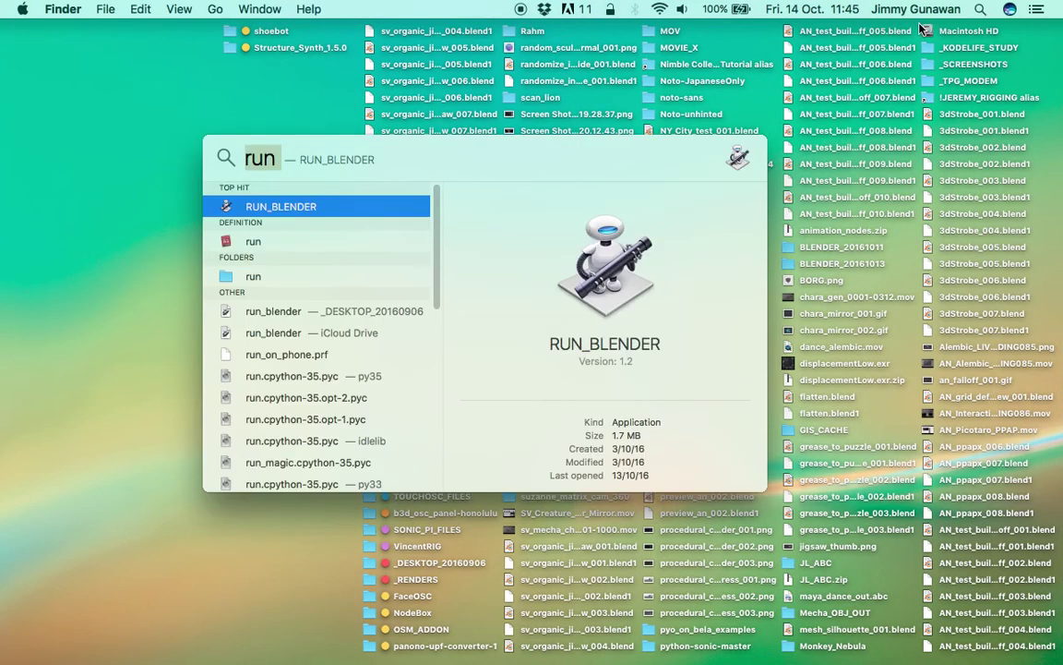
pyautogui.press('Return')
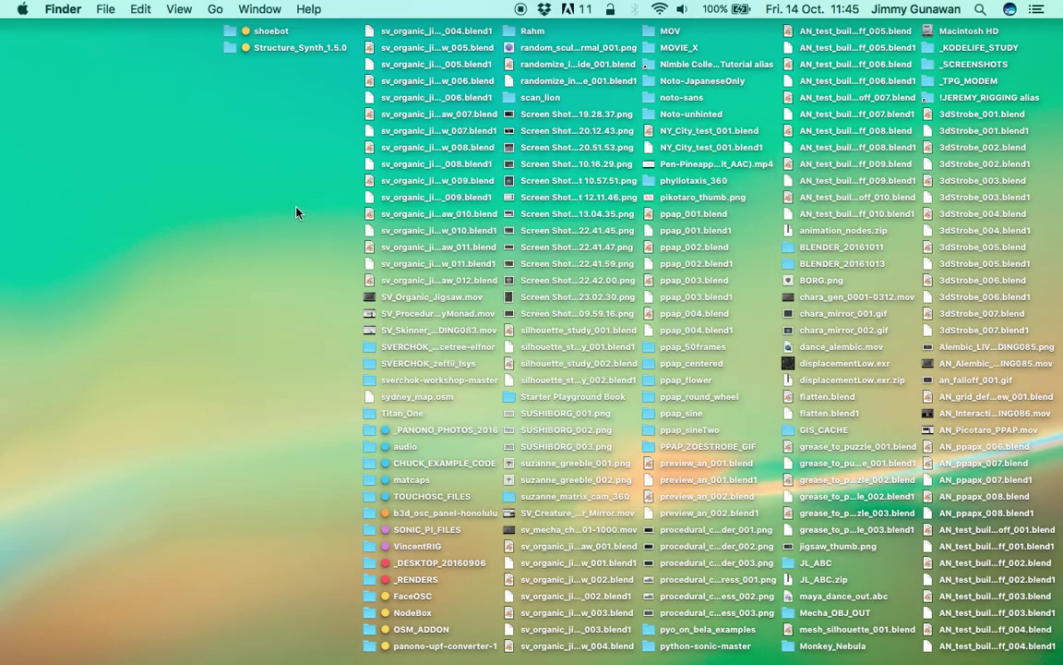
pyautogui.hotkey('ctrl', 'Right')
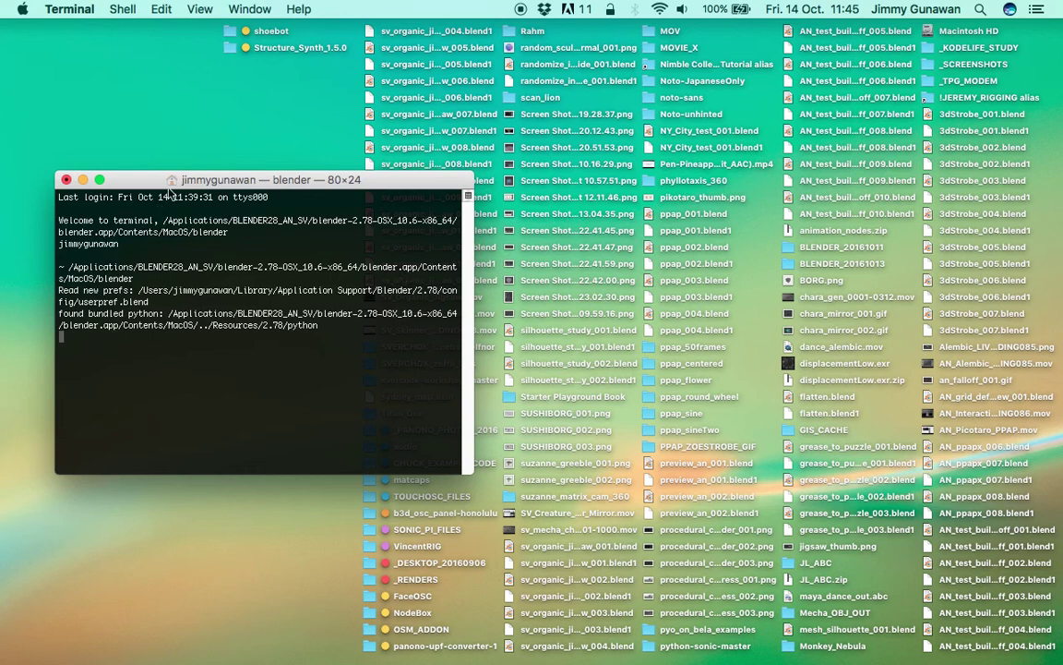
pyautogui.moveTo(168, 179); pyautogui.dragTo(234, 167)
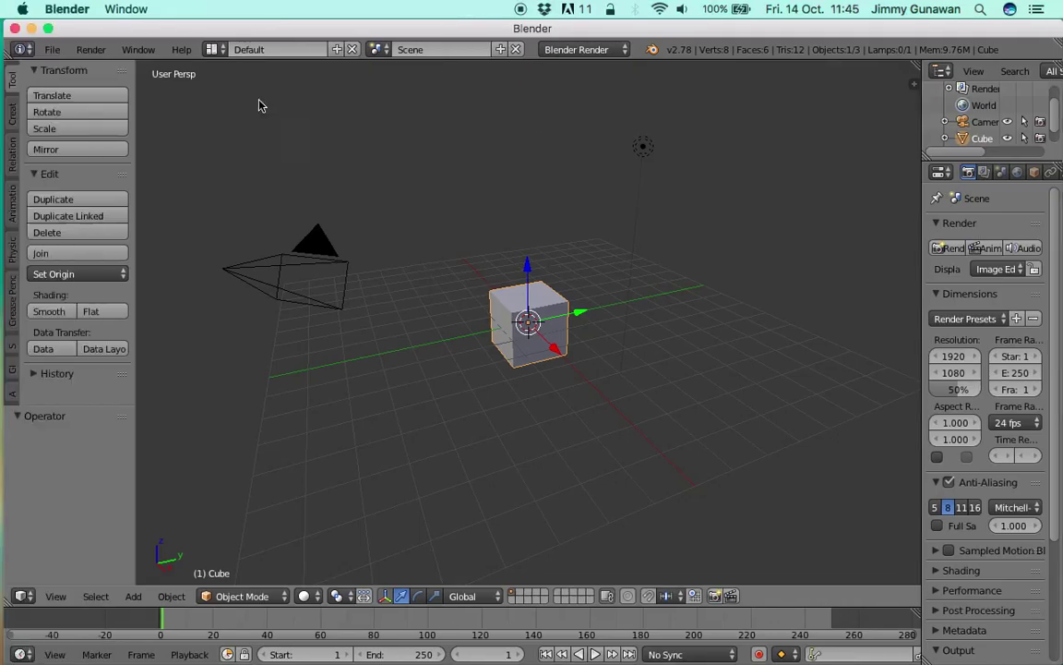
# Make the Blender window fullscreen and reopen the recent file preview_an_002.blend
pyautogui.click(138, 49)
pyautogui.click(129, 85)
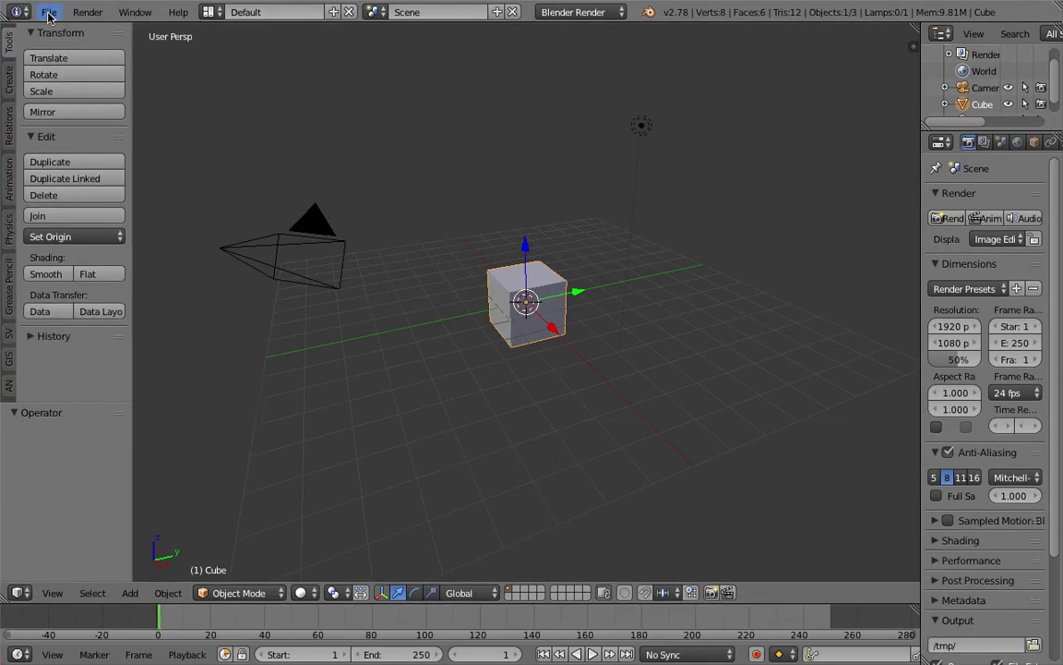
pyautogui.click(49, 16)
pyautogui.moveTo(110, 65)
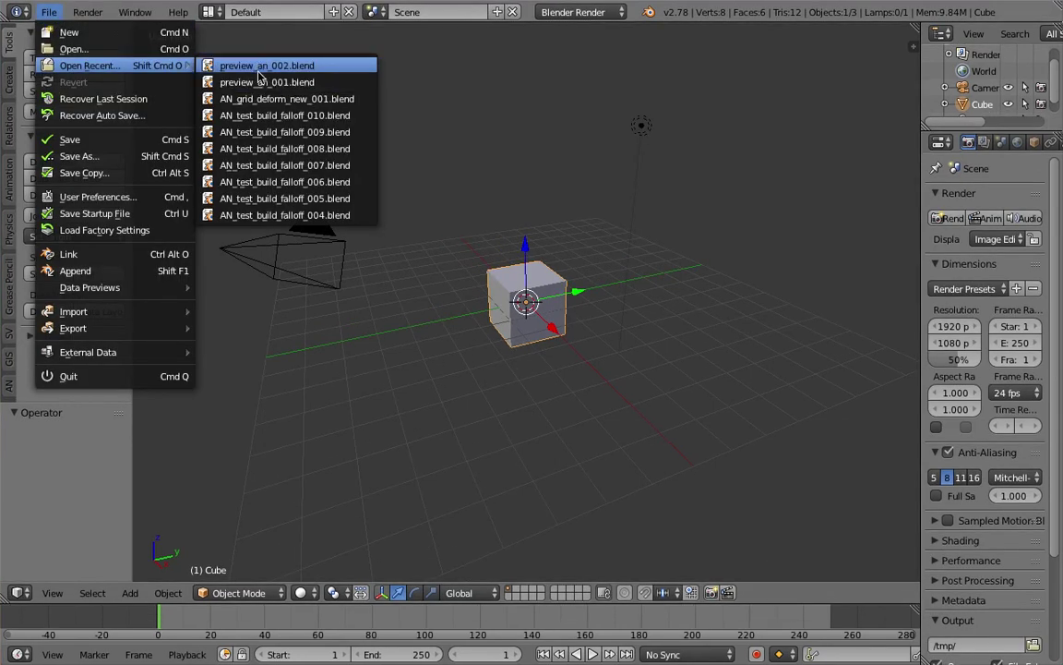
pyautogui.click(250, 74)
pyautogui.moveTo(581, 408); pyautogui.dragTo(560, 407, button='middle')
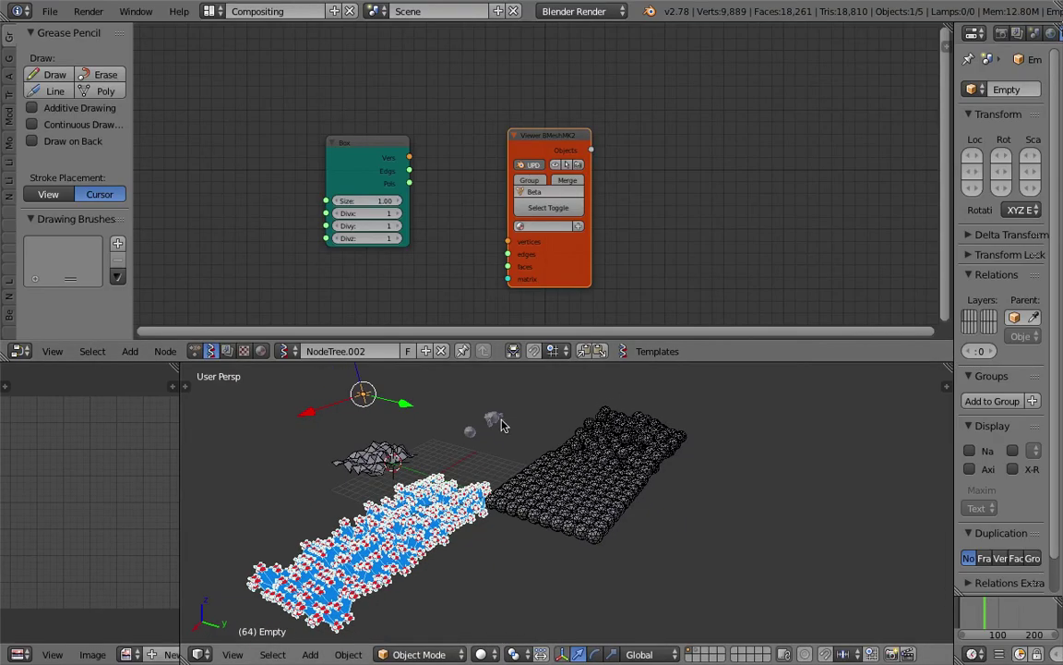
# Set the Box node's X, Y and Z divisions to 5
pyautogui.moveTo(468, 259); pyautogui.dragTo(483, 247, button='middle')
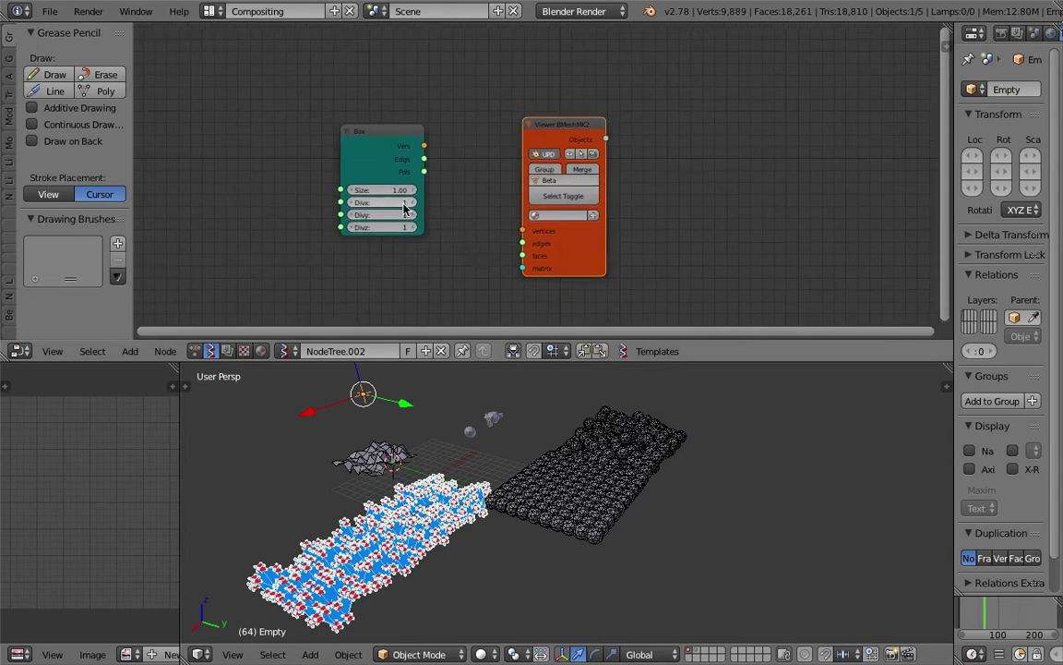
pyautogui.moveTo(403, 203); pyautogui.dragTo(401, 227)
pyautogui.write('5')
pyautogui.press('Return')
# Connect the Box's Vers and Pols outputs to the viewer's vertices and faces inputs and save over preview_an_002.blend
pyautogui.moveTo(424, 146); pyautogui.dragTo(523, 230)
pyautogui.moveTo(424, 171); pyautogui.dragTo(523, 256)
pyautogui.moveTo(716, 245); pyautogui.dragTo(735, 225, button='middle')
pyautogui.hotkey('ctrl', 's')
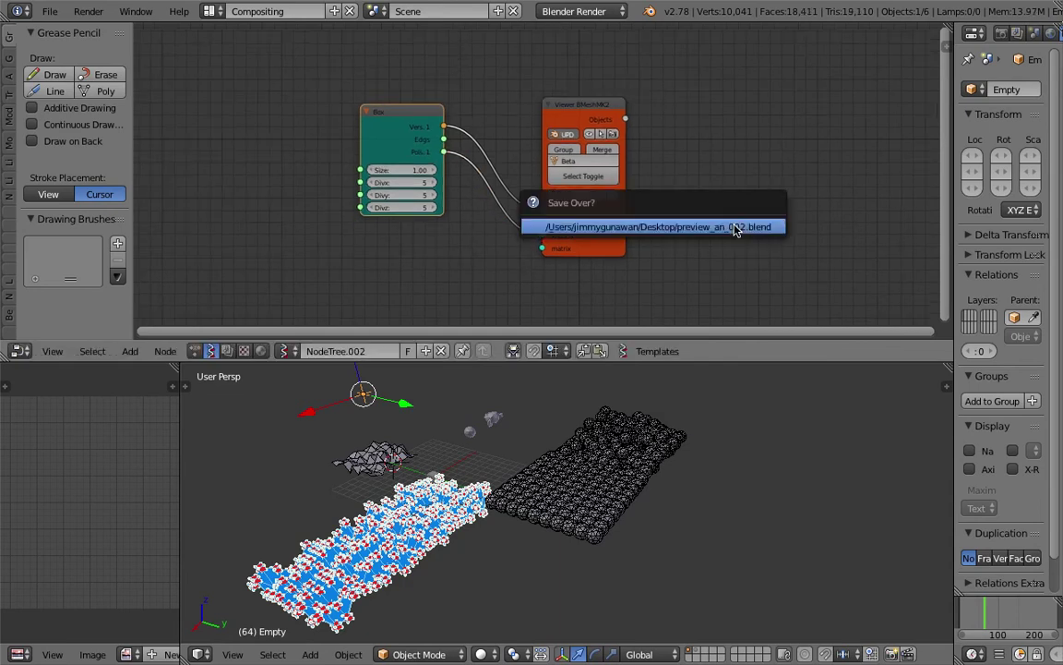
pyautogui.click(736, 227)
# Increase the Box node's size and select the generated box in the viewport
pyautogui.moveTo(467, 430); pyautogui.dragTo(579, 454, button='middle')
pyautogui.moveTo(399, 170); pyautogui.dragTo(462, 169)
pyautogui.moveTo(456, 238); pyautogui.dragTo(543, 217, button='middle')
pyautogui.rightClick(438, 478)
# Switch back to the Animation Nodes tree and move the Mesh Object Output node away from Replicate Mesh Data
pyautogui.click(195, 351)
pyautogui.scroll(-3, 589, 205)
pyautogui.moveTo(722, 175); pyautogui.dragTo(734, 186)
pyautogui.moveTo(552, 170); pyautogui.dragTo(367, 184, button='middle')
pyautogui.click(778, 165)
pyautogui.scroll(3, 738, 169)
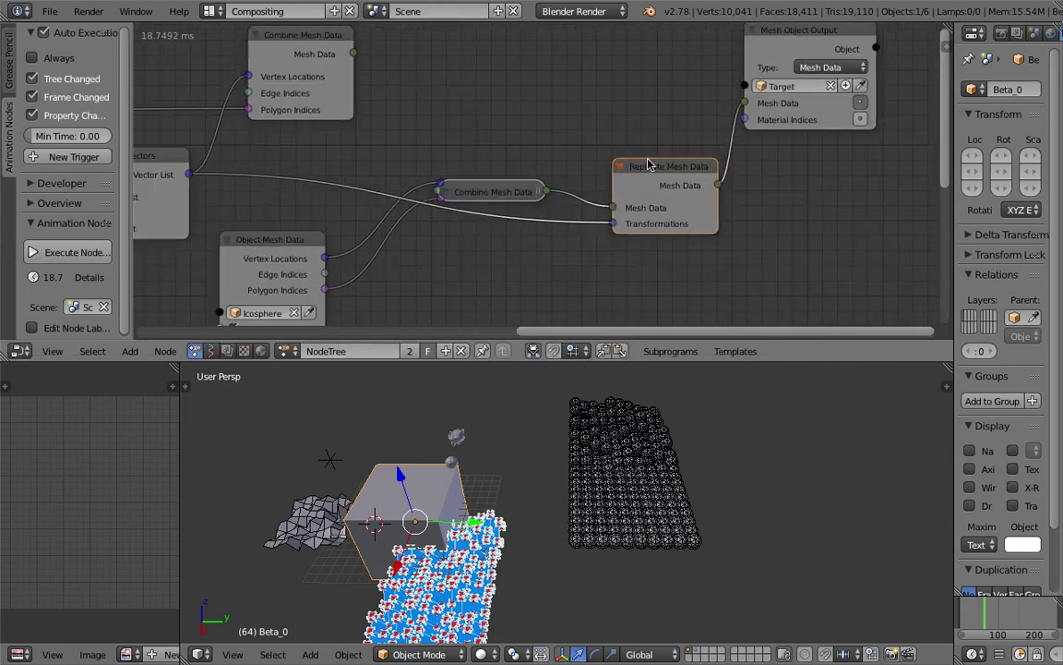
pyautogui.moveTo(814, 113); pyautogui.dragTo(850, 120)
# Cut the link feeding Replicate Mesh Data's Transformations input and move that node slightly up
pyautogui.scroll(-2, 620, 224)
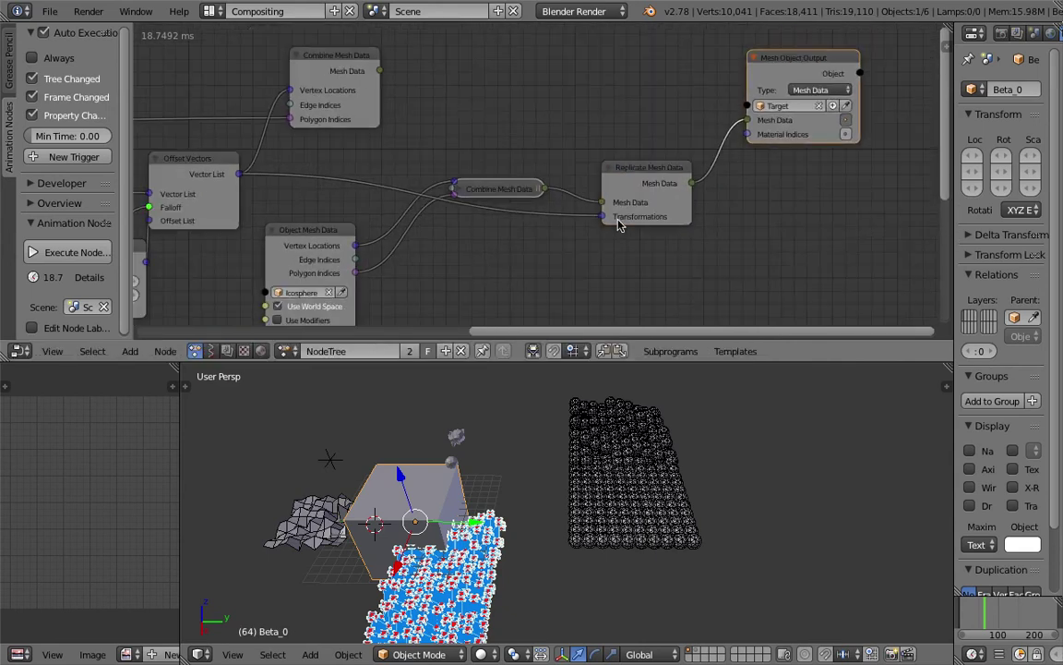
pyautogui.moveTo(565, 225); pyautogui.dragTo(574, 221, button='middle')
pyautogui.keyDown('ctrl'); pyautogui.moveTo(579, 204); pyautogui.dragTo(580, 243); pyautogui.keyUp('ctrl')
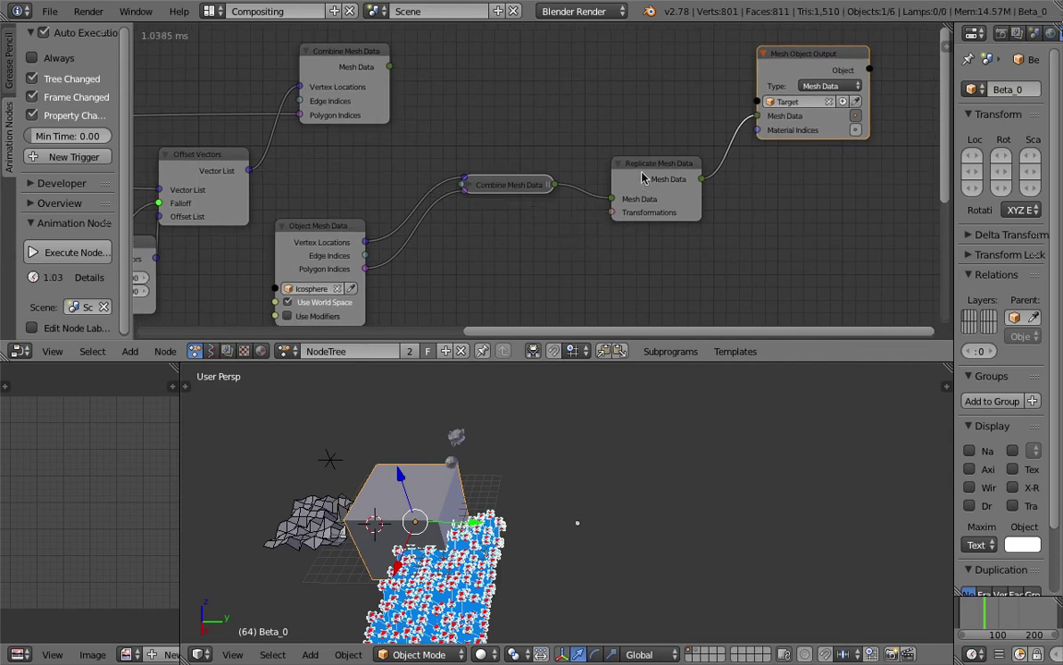
pyautogui.moveTo(643, 183); pyautogui.dragTo(654, 165)
pyautogui.moveTo(505, 266); pyautogui.dragTo(502, 248, button='middle')
# Duplicate the Icosphere's Object Mesh Data node and place the copy below the collapsed Combine Mesh Data node
pyautogui.hotkey('shift', 'a')
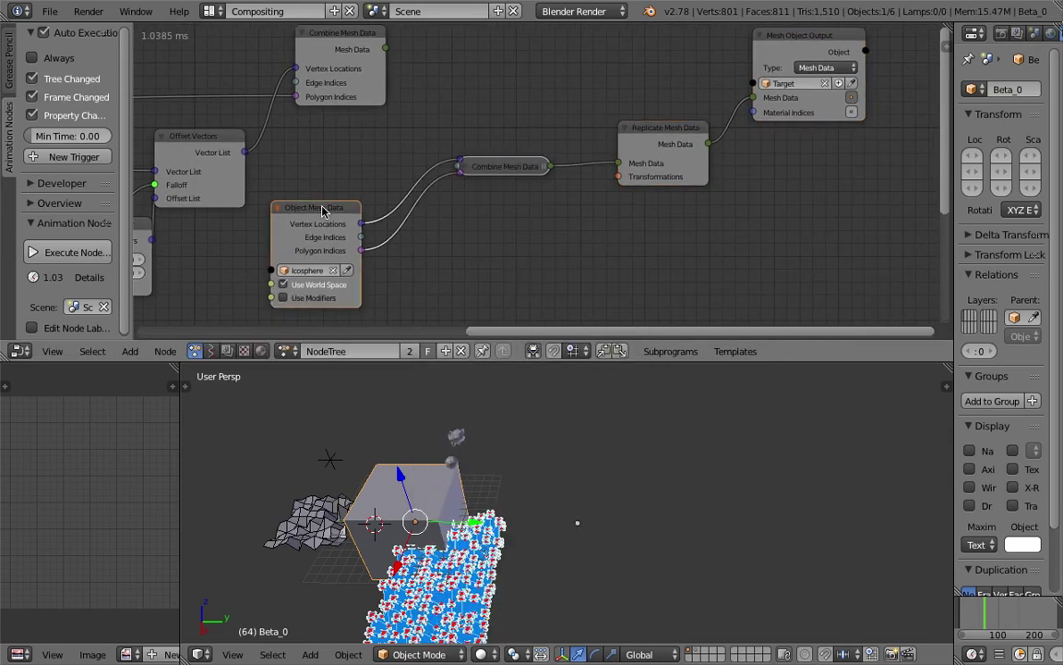
pyautogui.moveTo(323, 209); pyautogui.dragTo(332, 178)
pyautogui.hotkey('shift', 'd')
pyautogui.click(547, 221)
pyautogui.keyDown('shift'); pyautogui.scroll(-2, 590, 208); pyautogui.keyUp('shift')
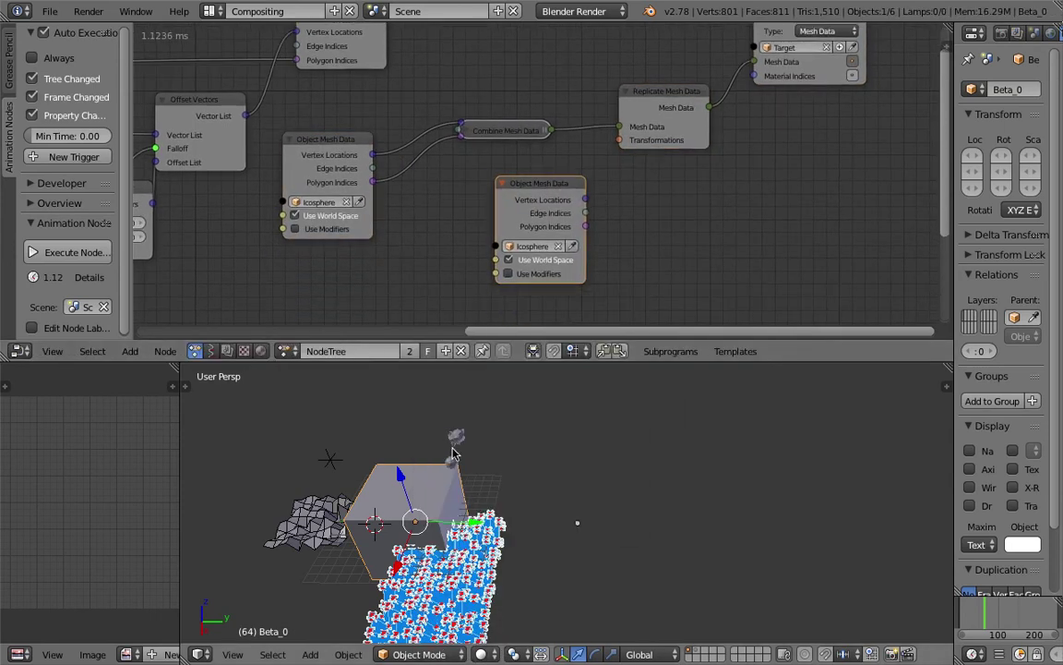
# Assign Beta_0 as the copied node's object and connect its Vertex Locations output to Replicate Mesh Data's Transformations input
pyautogui.click(573, 246)
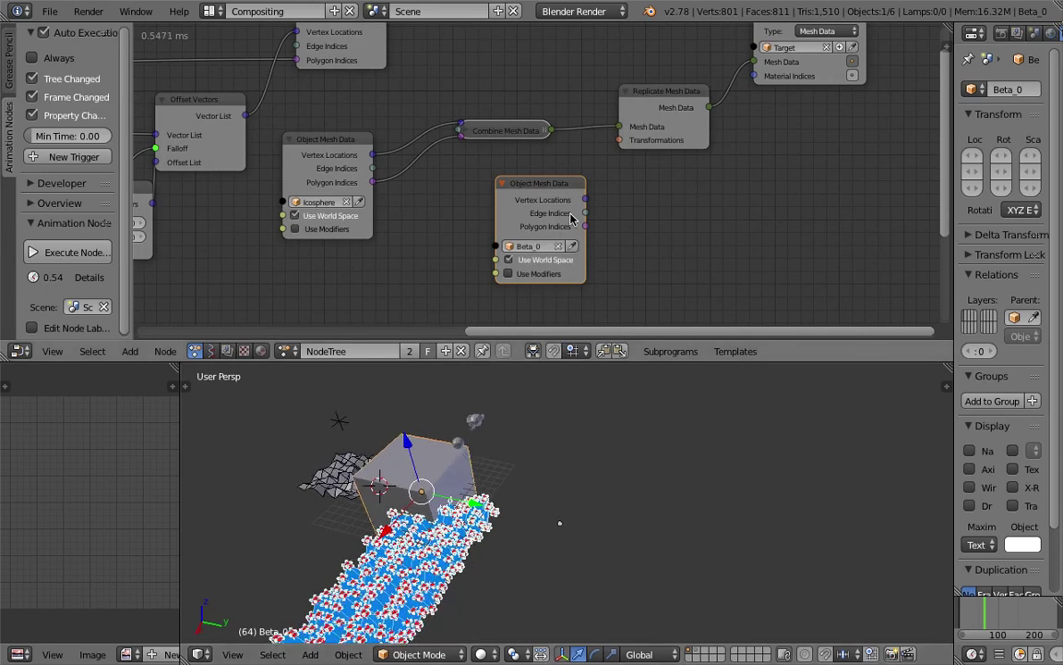
pyautogui.press('g')
pyautogui.click(499, 185)
pyautogui.moveTo(560, 203); pyautogui.dragTo(619, 139)
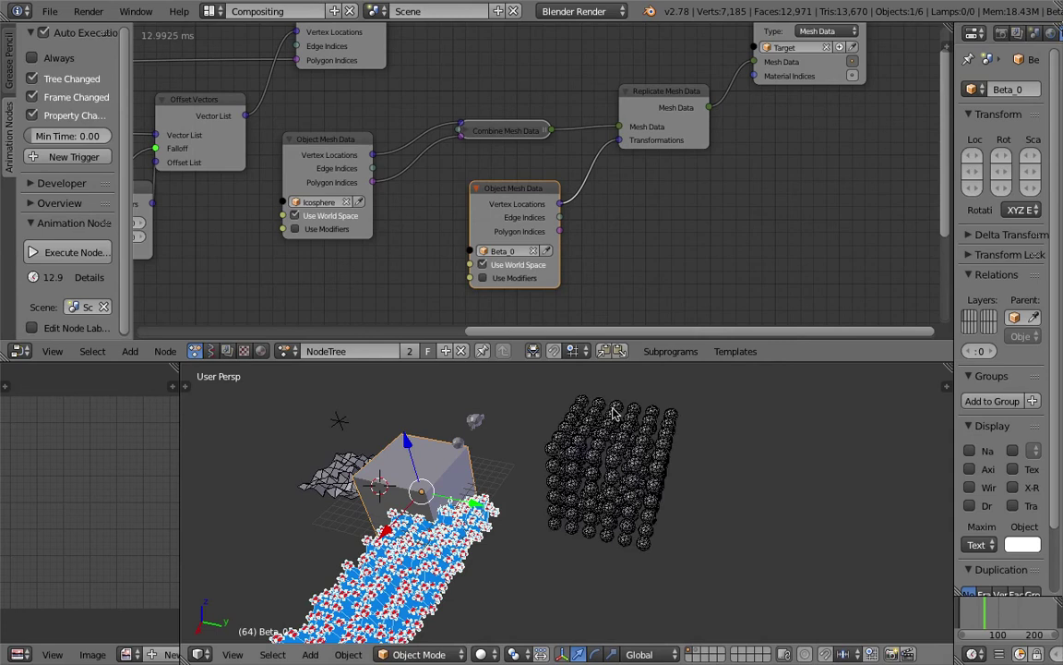
# Select the replicated Target mesh and examine its spheres in wireframe display from near and far
pyautogui.rightClick(607, 457)
pyautogui.moveTo(617, 464)
pyautogui.mouseDown(button='middle')
pyautogui.moveTo(621, 491)
pyautogui.moveTo(594, 500)
pyautogui.moveTo(555, 466)
pyautogui.mouseUp(button='middle')
pyautogui.press('z')
pyautogui.press('z')
pyautogui.scroll(5, 554, 467)
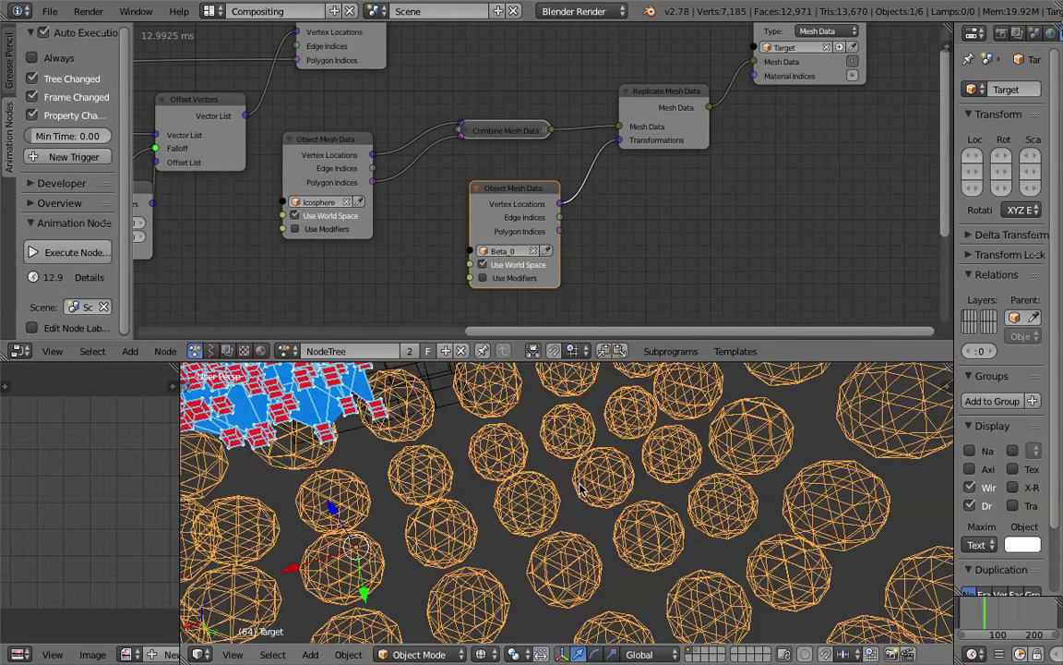
pyautogui.scroll(-2, 596, 473)
pyautogui.scroll(-5, 595, 473)
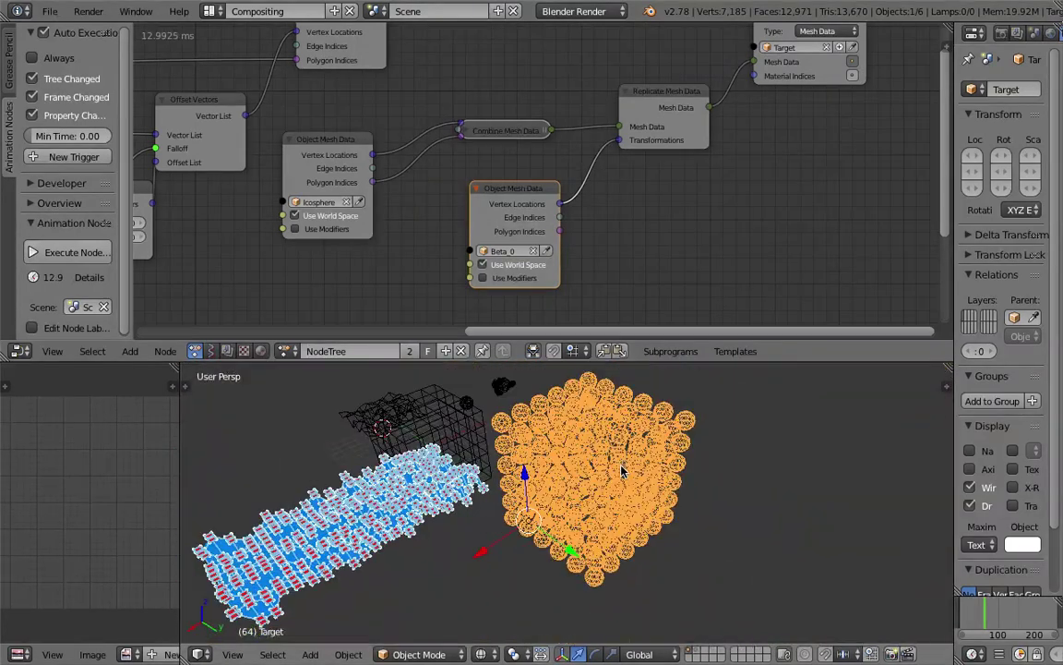
pyautogui.keyDown('shift'); pyautogui.moveTo(583, 481); pyautogui.dragTo(639, 470, button='middle'); pyautogui.keyUp('shift')
pyautogui.moveTo(577, 503); pyautogui.dragTo(523, 444, button='middle')
# Move the source Icosphere well away from the grid along Y and change the current frame to 68
pyautogui.rightClick(489, 422)
pyautogui.press('g')
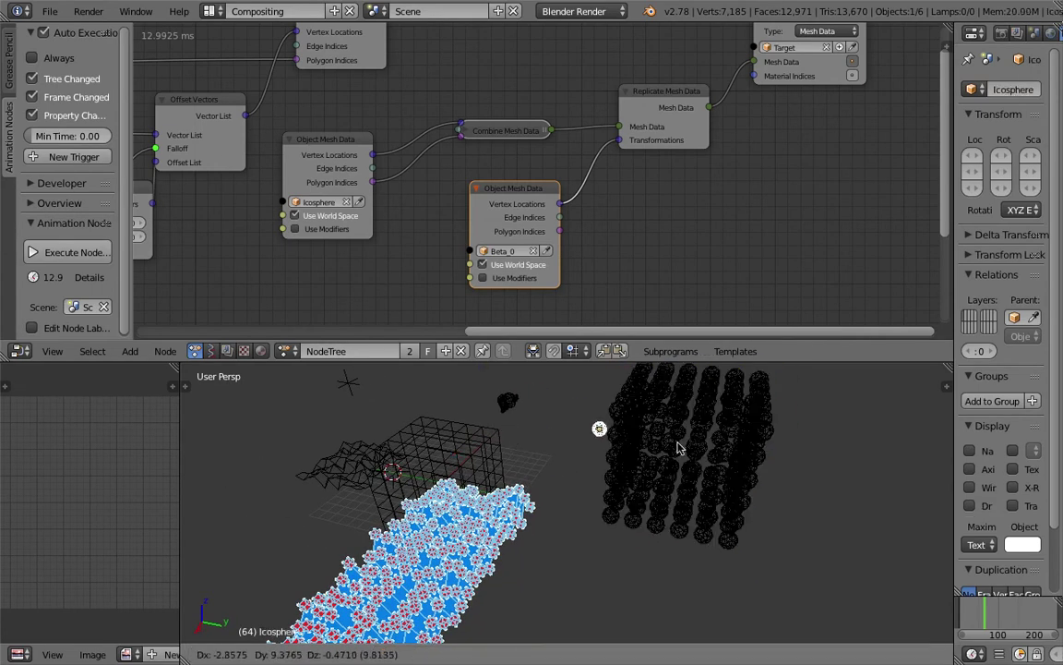
pyautogui.click(886, 494)
pyautogui.scroll(-5, 794, 507)
pyautogui.click(986, 614)
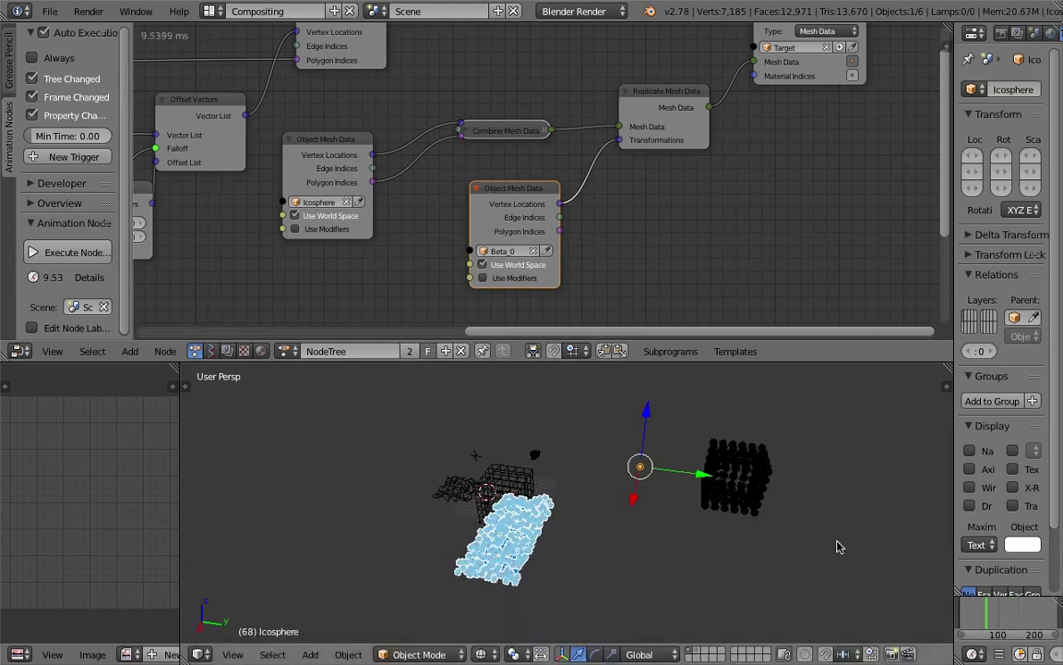
# Clear the Icosphere's location and change the current frame to 72
pyautogui.hotkey('alt', 'g')
pyautogui.click(988, 613)
pyautogui.moveTo(613, 529)
pyautogui.mouseDown(button='middle')
pyautogui.moveTo(645, 523)
pyautogui.moveTo(624, 517)
pyautogui.mouseUp(button='middle')
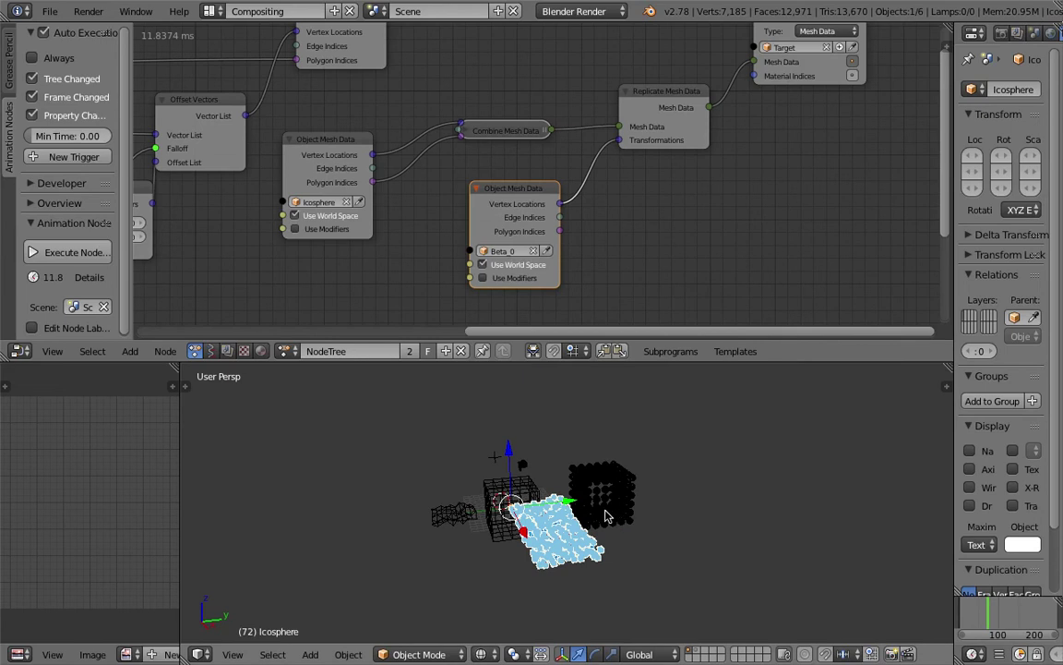
pyautogui.scroll(4, 554, 517)
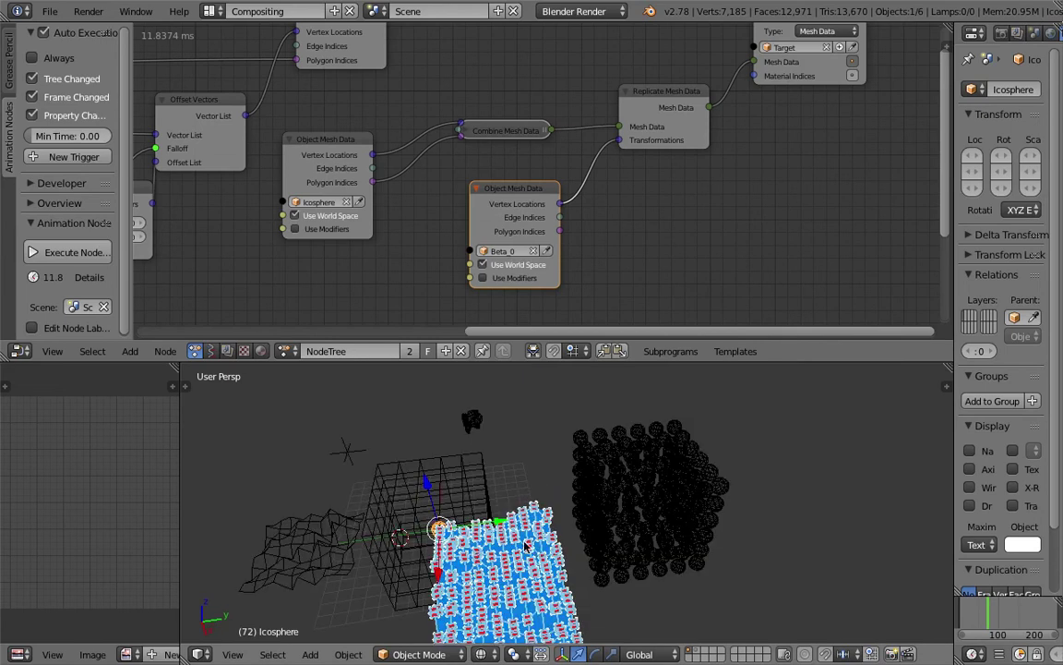
# Move the Icosphere far out from the origin again and change the current frame to 38 to refresh the replication
pyautogui.press('g')
pyautogui.click(854, 423)
pyautogui.scroll(-1, 807, 491)
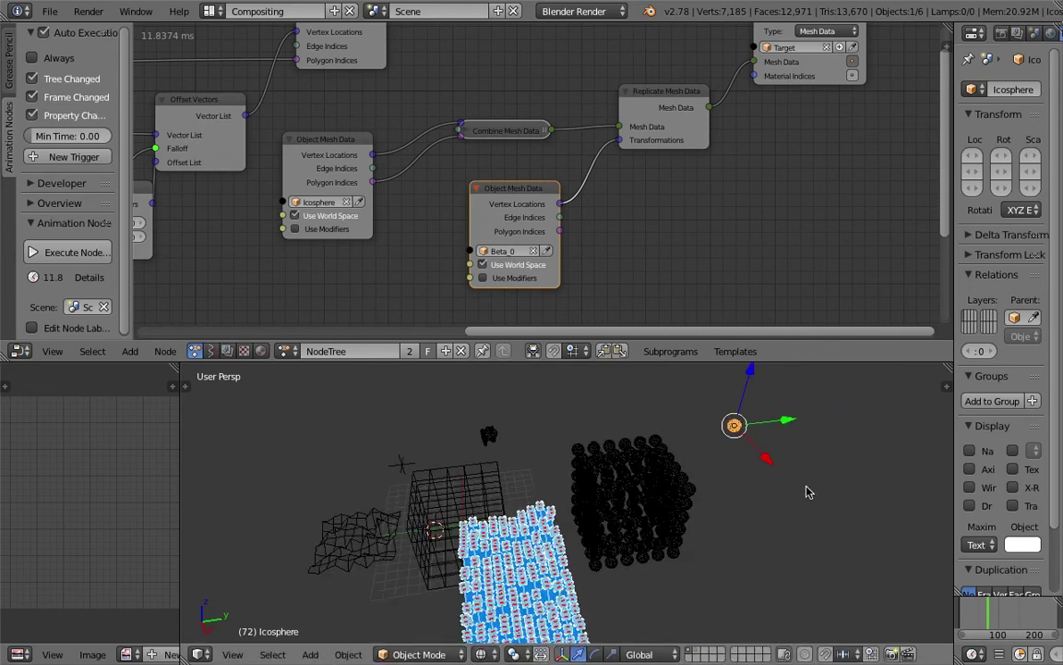
pyautogui.click(985, 609)
pyautogui.scroll(-3, 854, 541)
pyautogui.moveTo(841, 526); pyautogui.dragTo(740, 520, button='middle')
pyautogui.click(975, 610)
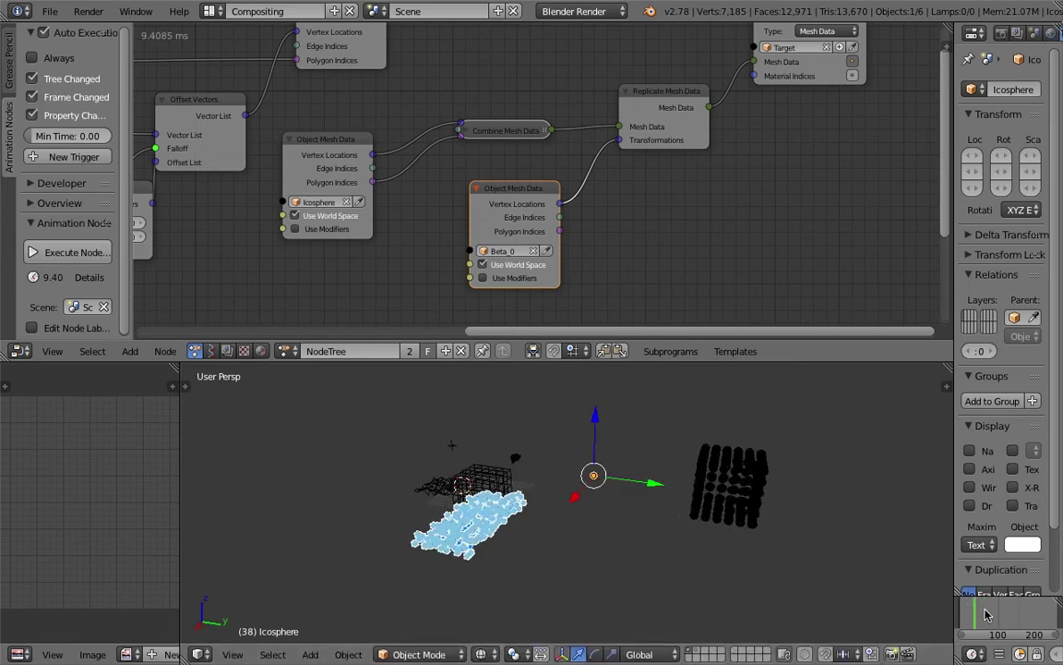
pyautogui.scroll(4, 408, 456)
# Select the generated box, open Sverchok's NodeTree.002 and move the Box node away from the viewer
pyautogui.rightClick(455, 455)
pyautogui.click(211, 351)
pyautogui.click(288, 351)
pyautogui.click(308, 392)
pyautogui.scroll(-1, 358, 205)
pyautogui.moveTo(402, 113); pyautogui.dragTo(236, 171)
# Insert a Randomize Input node between the Box's Vers output and the viewer's vertices, with X, Y and Z amplitudes of 0.72
pyautogui.hotkey('shift', 'a')
pyautogui.click(314, 124)
pyautogui.write('random')
pyautogui.press('Down')
pyautogui.press('Return')
pyautogui.click(357, 120)
pyautogui.moveTo(388, 143); pyautogui.dragTo(477, 176)
# Return the viewport to solid shading, play the animation to check the randomized replication, and pause it
pyautogui.hotkey('alt', 'a')
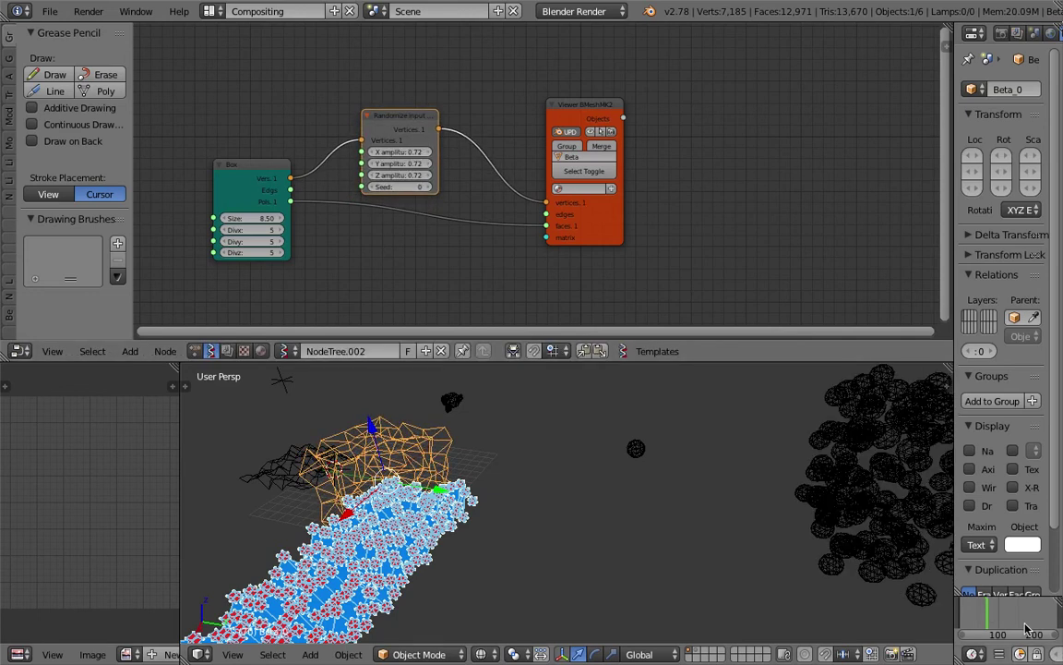
pyautogui.keyDown('shift'); pyautogui.moveTo(725, 461); pyautogui.dragTo(636, 457, button='middle'); pyautogui.keyUp('shift')
pyautogui.scroll(-3, 724, 496)
pyautogui.press('z')
pyautogui.moveTo(693, 498); pyautogui.dragTo(688, 487, button='middle')
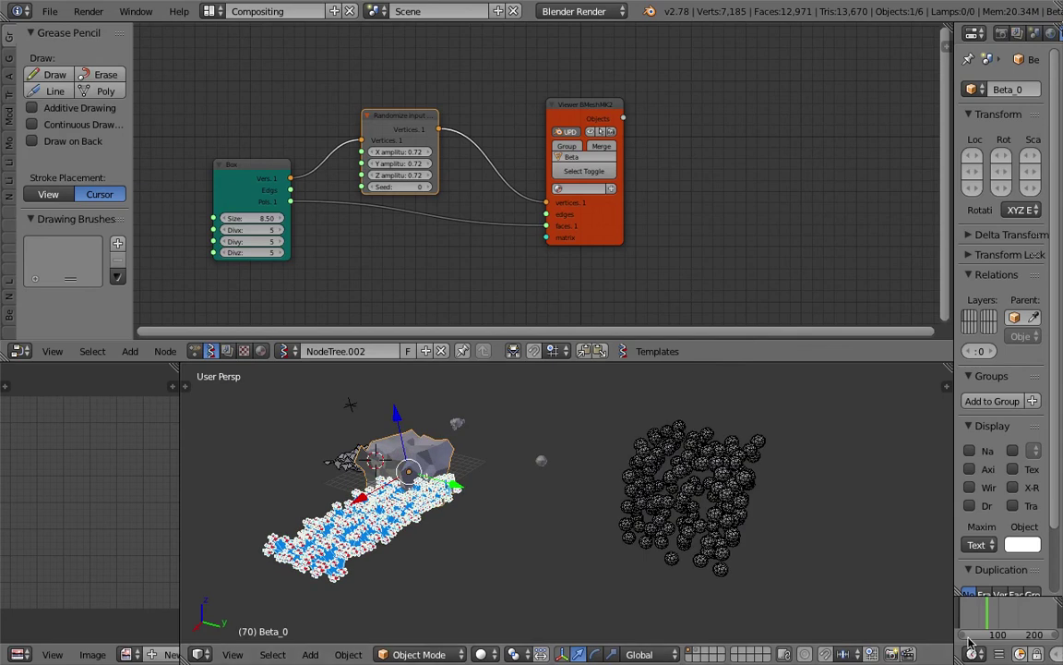
pyautogui.scroll(-3, 1023, 658)
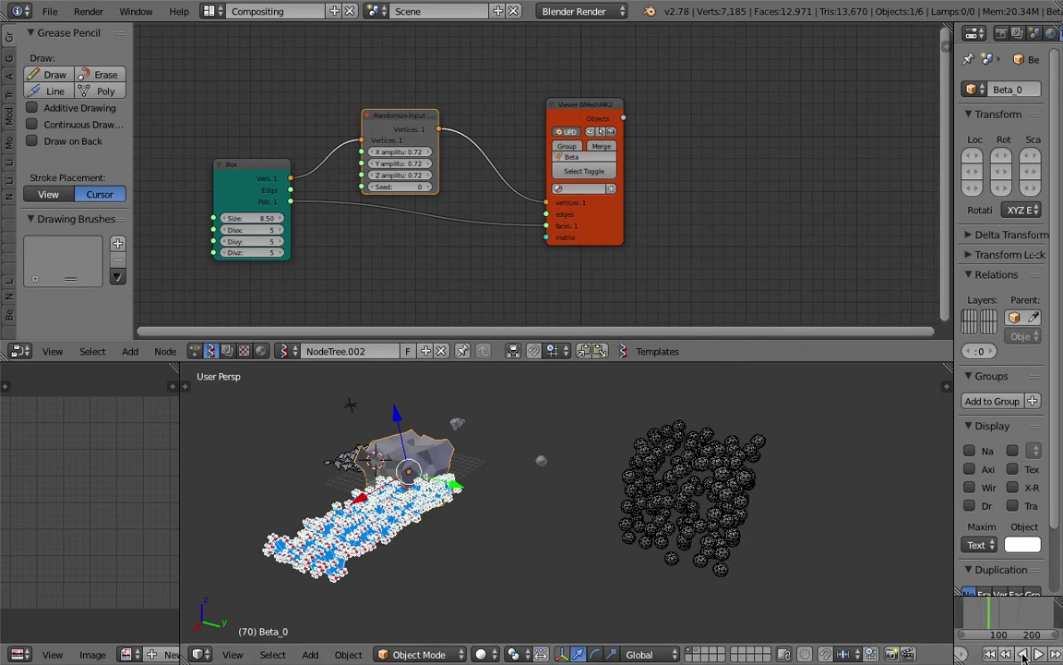
pyautogui.click(1027, 654)
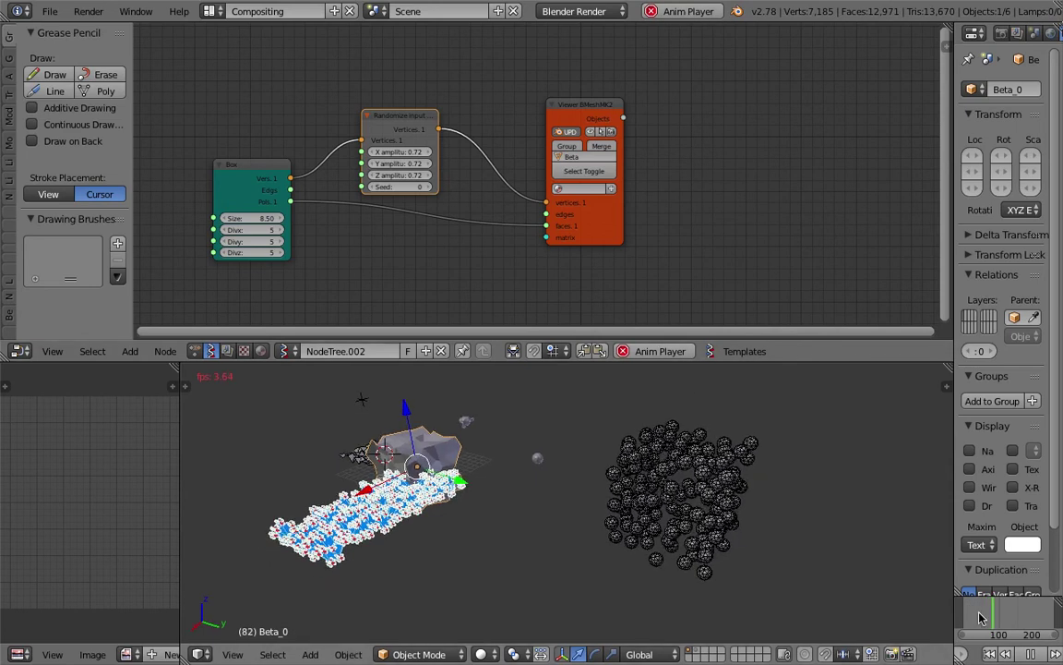
pyautogui.click(1032, 654)
# Inspect the source Icosphere, the replicated Target mesh and the randomized box by selecting each in the viewport
pyautogui.moveTo(676, 510); pyautogui.dragTo(757, 547, button='middle')
pyautogui.rightClick(559, 480)
pyautogui.press('g')
pyautogui.rightClick(568, 471)
pyautogui.moveTo(475, 469); pyautogui.dragTo(506, 517, button='middle')
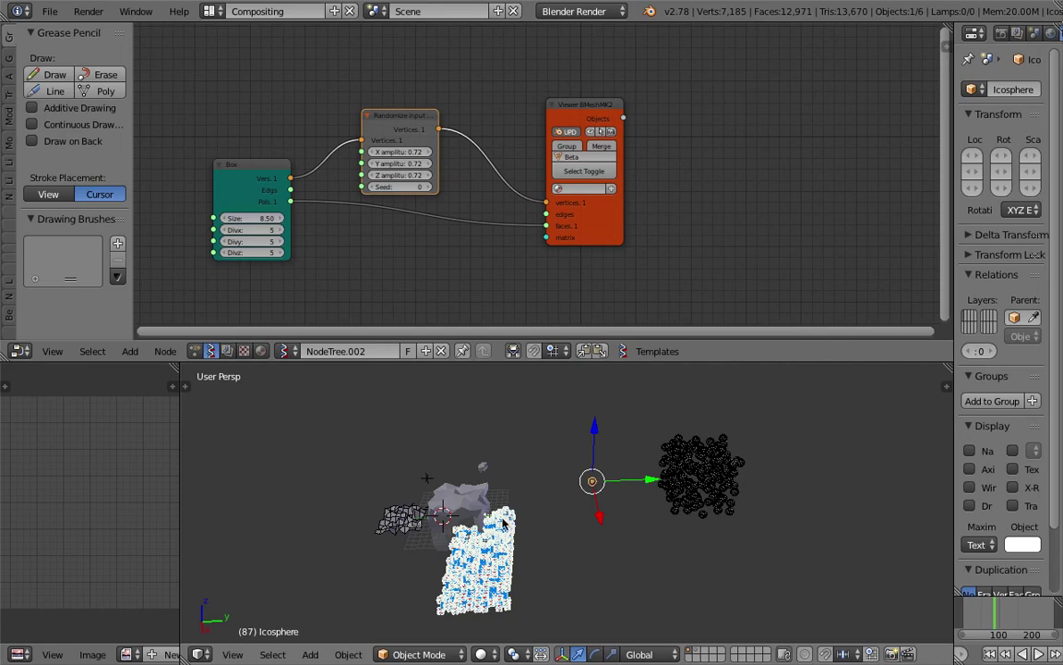
pyautogui.scroll(4, 506, 523)
pyautogui.moveTo(648, 505); pyautogui.dragTo(677, 505, button='middle')
pyautogui.rightClick(773, 484)
pyautogui.moveTo(774, 483); pyautogui.dragTo(513, 463, button='middle')
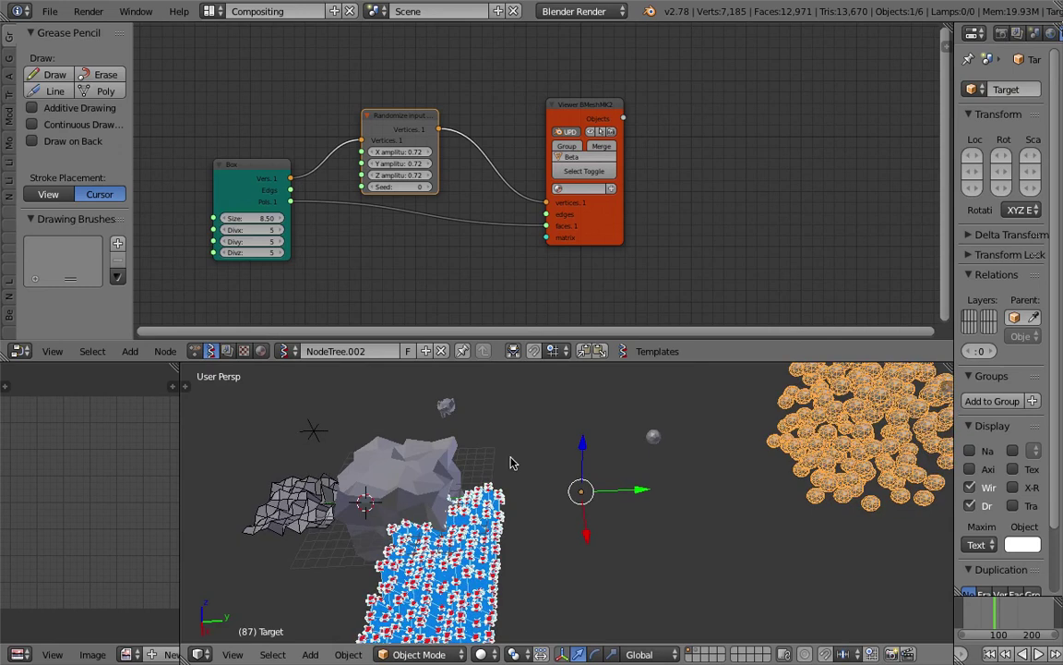
pyautogui.rightClick(414, 474)
pyautogui.moveTo(664, 462); pyautogui.dragTo(645, 439, button='middle')
pyautogui.rightClick(645, 441)
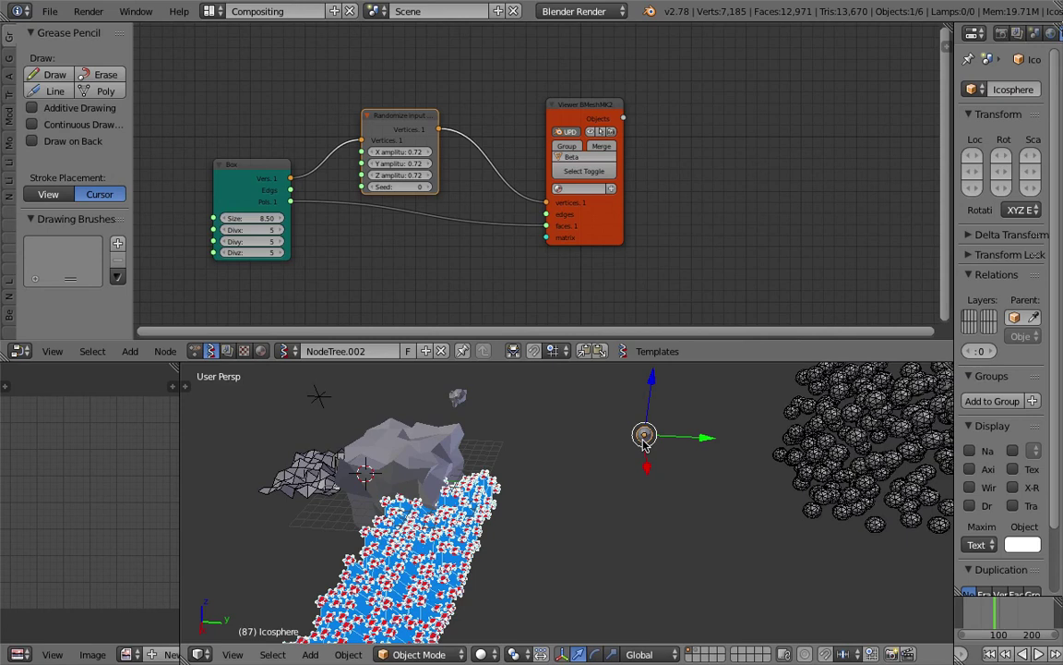
# Switch back to the Animation Nodes tree and examine the whole replication setup
pyautogui.moveTo(471, 205); pyautogui.dragTo(537, 195, button='middle')
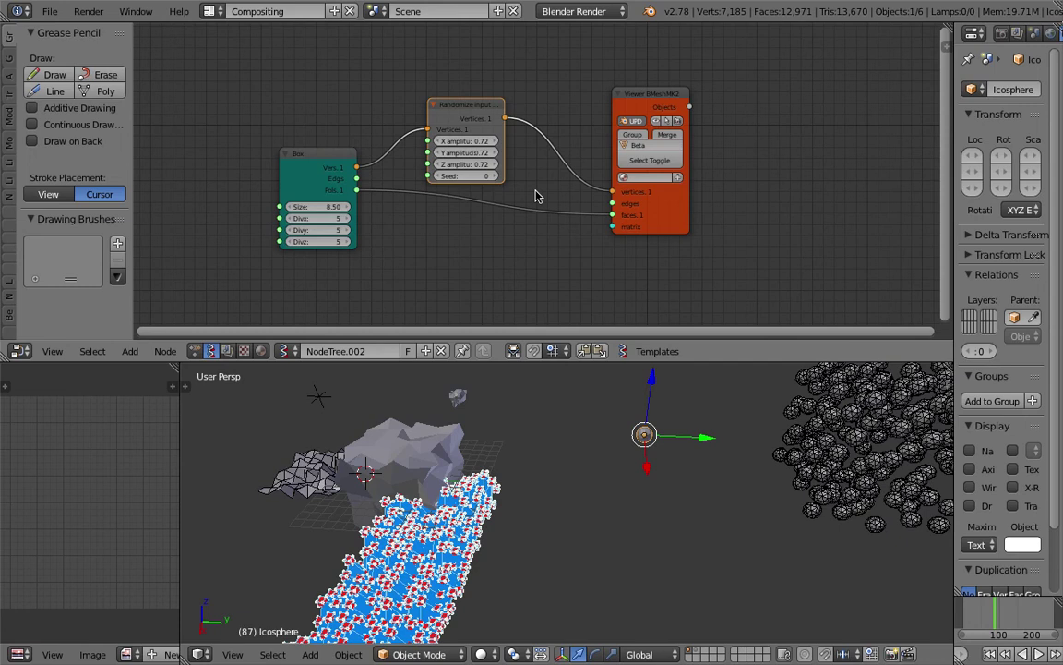
pyautogui.scroll(-2, 448, 285)
pyautogui.click(196, 352)
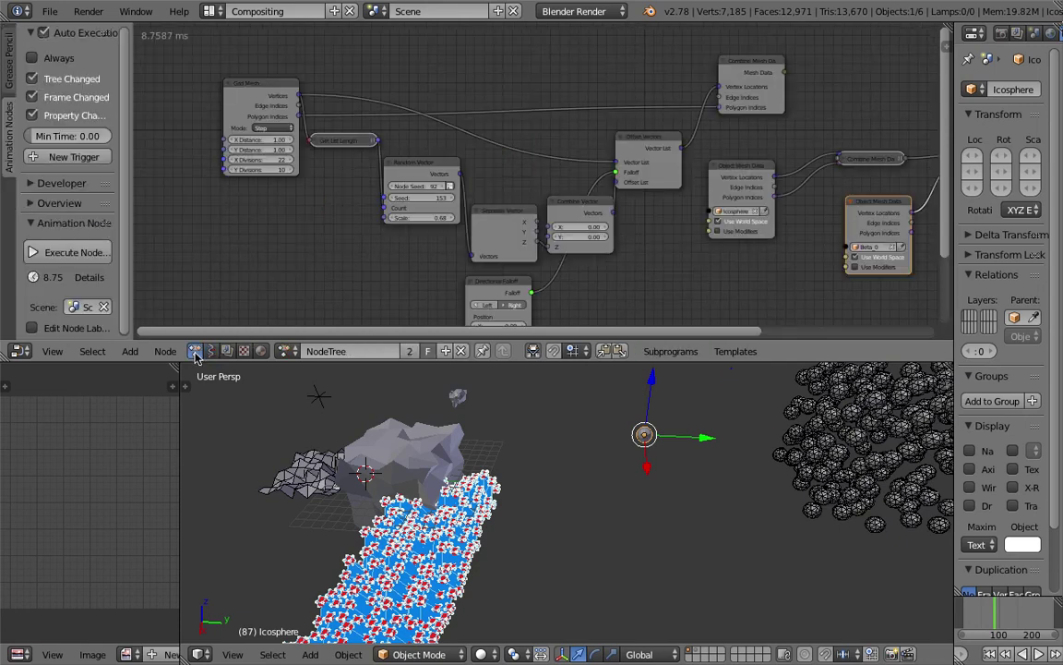
pyautogui.scroll(-2, 348, 241)
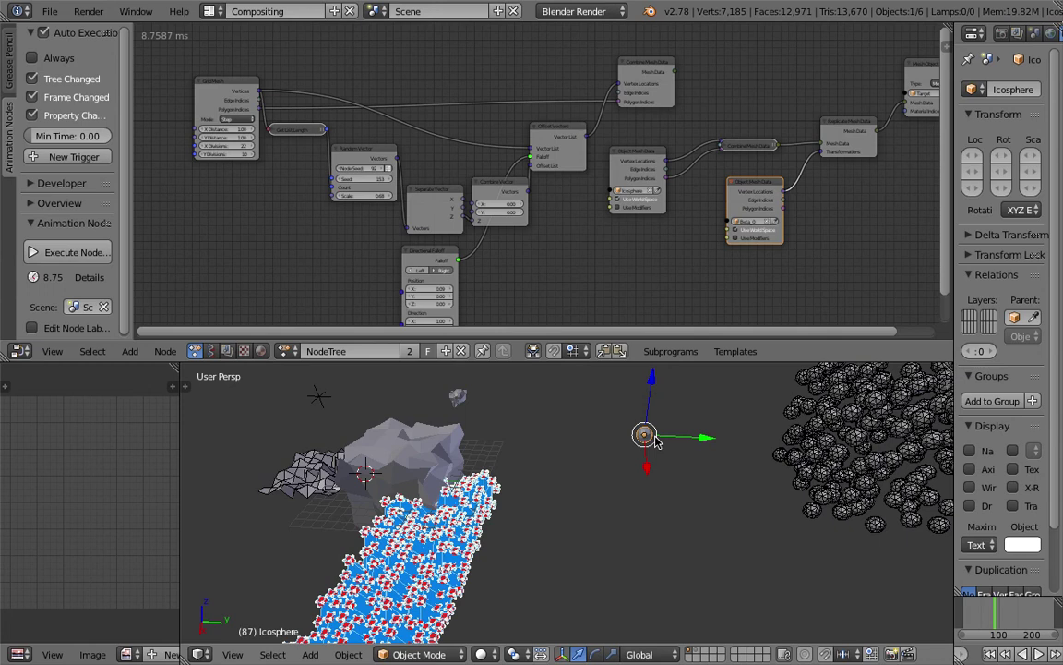
pyautogui.moveTo(617, 281); pyautogui.dragTo(611, 272, button='middle')
# Switch to the Notes app and review the Masking and New way of working with Text items in the LIVENODING087 note
pyautogui.hotkey('ctrl', 'Left')
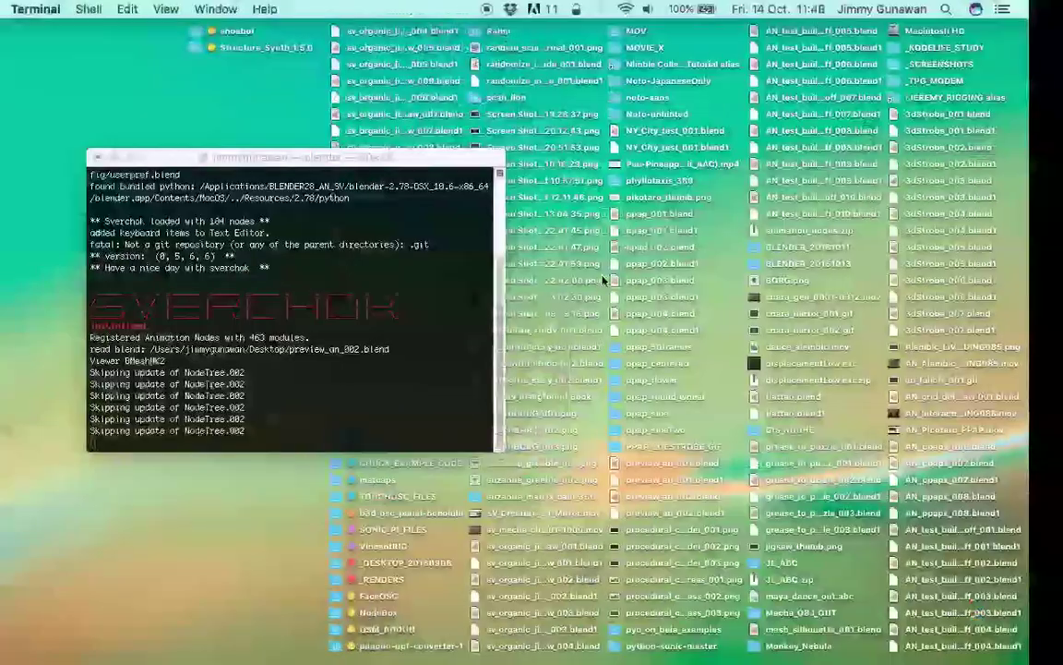
pyautogui.hotkey('ctrl', 'Right')
pyautogui.hotkey('ctrl', 'Left')
pyautogui.hotkey('ctrl', 'Right')
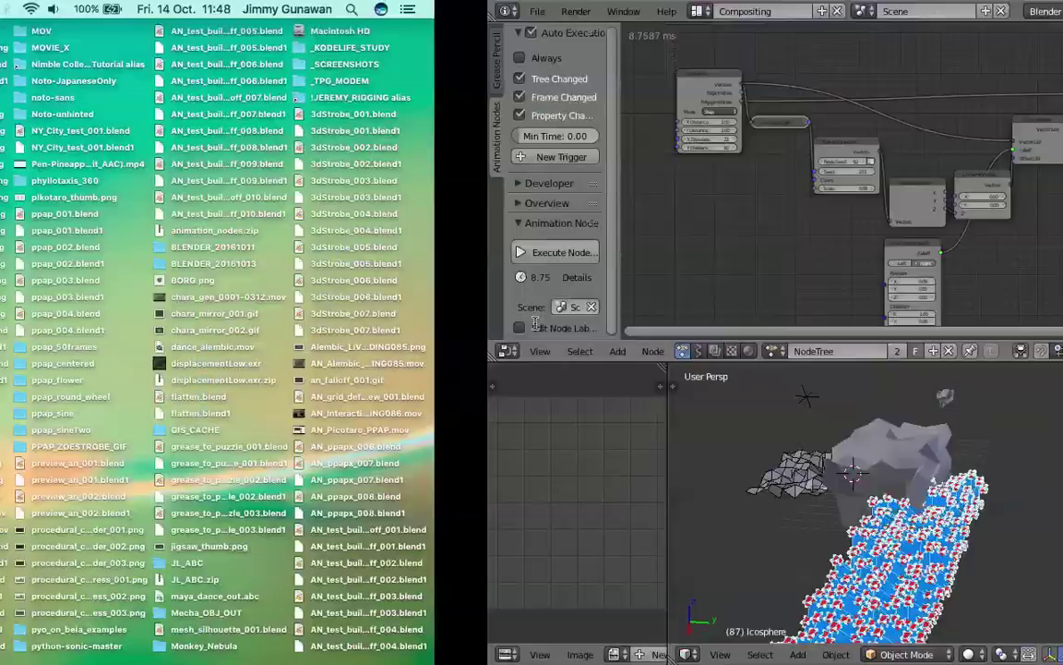
pyautogui.hotkey('ctrl', 'Right')
pyautogui.moveTo(509, 430); pyautogui.dragTo(459, 427)
pyautogui.doubleClick(464, 445)
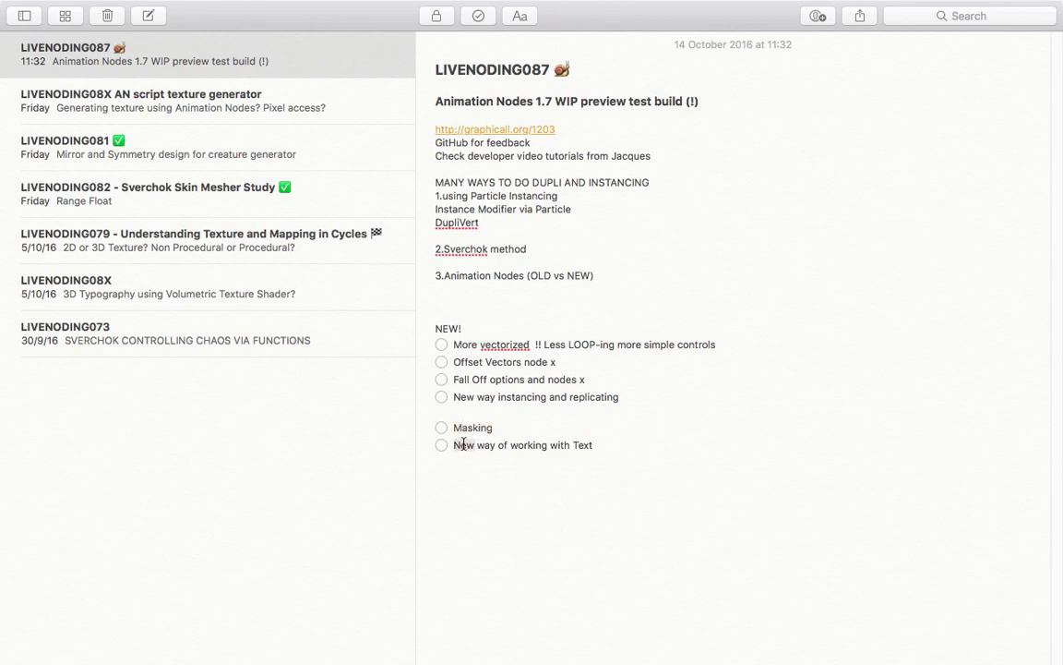
pyautogui.moveTo(575, 413); pyautogui.dragTo(643, 487)
pyautogui.click(655, 426)
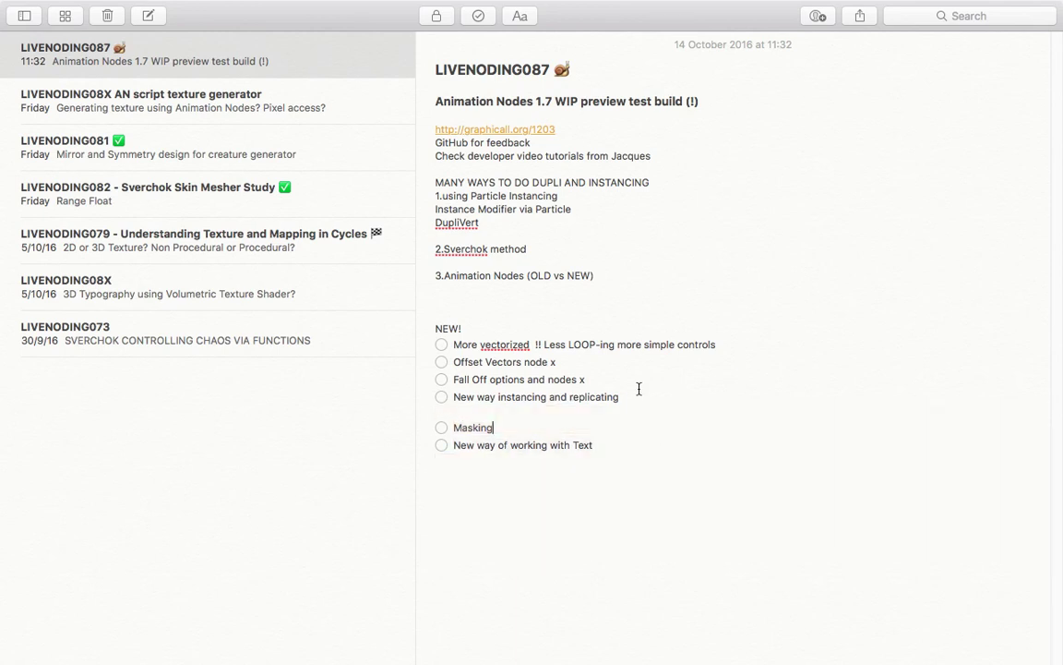